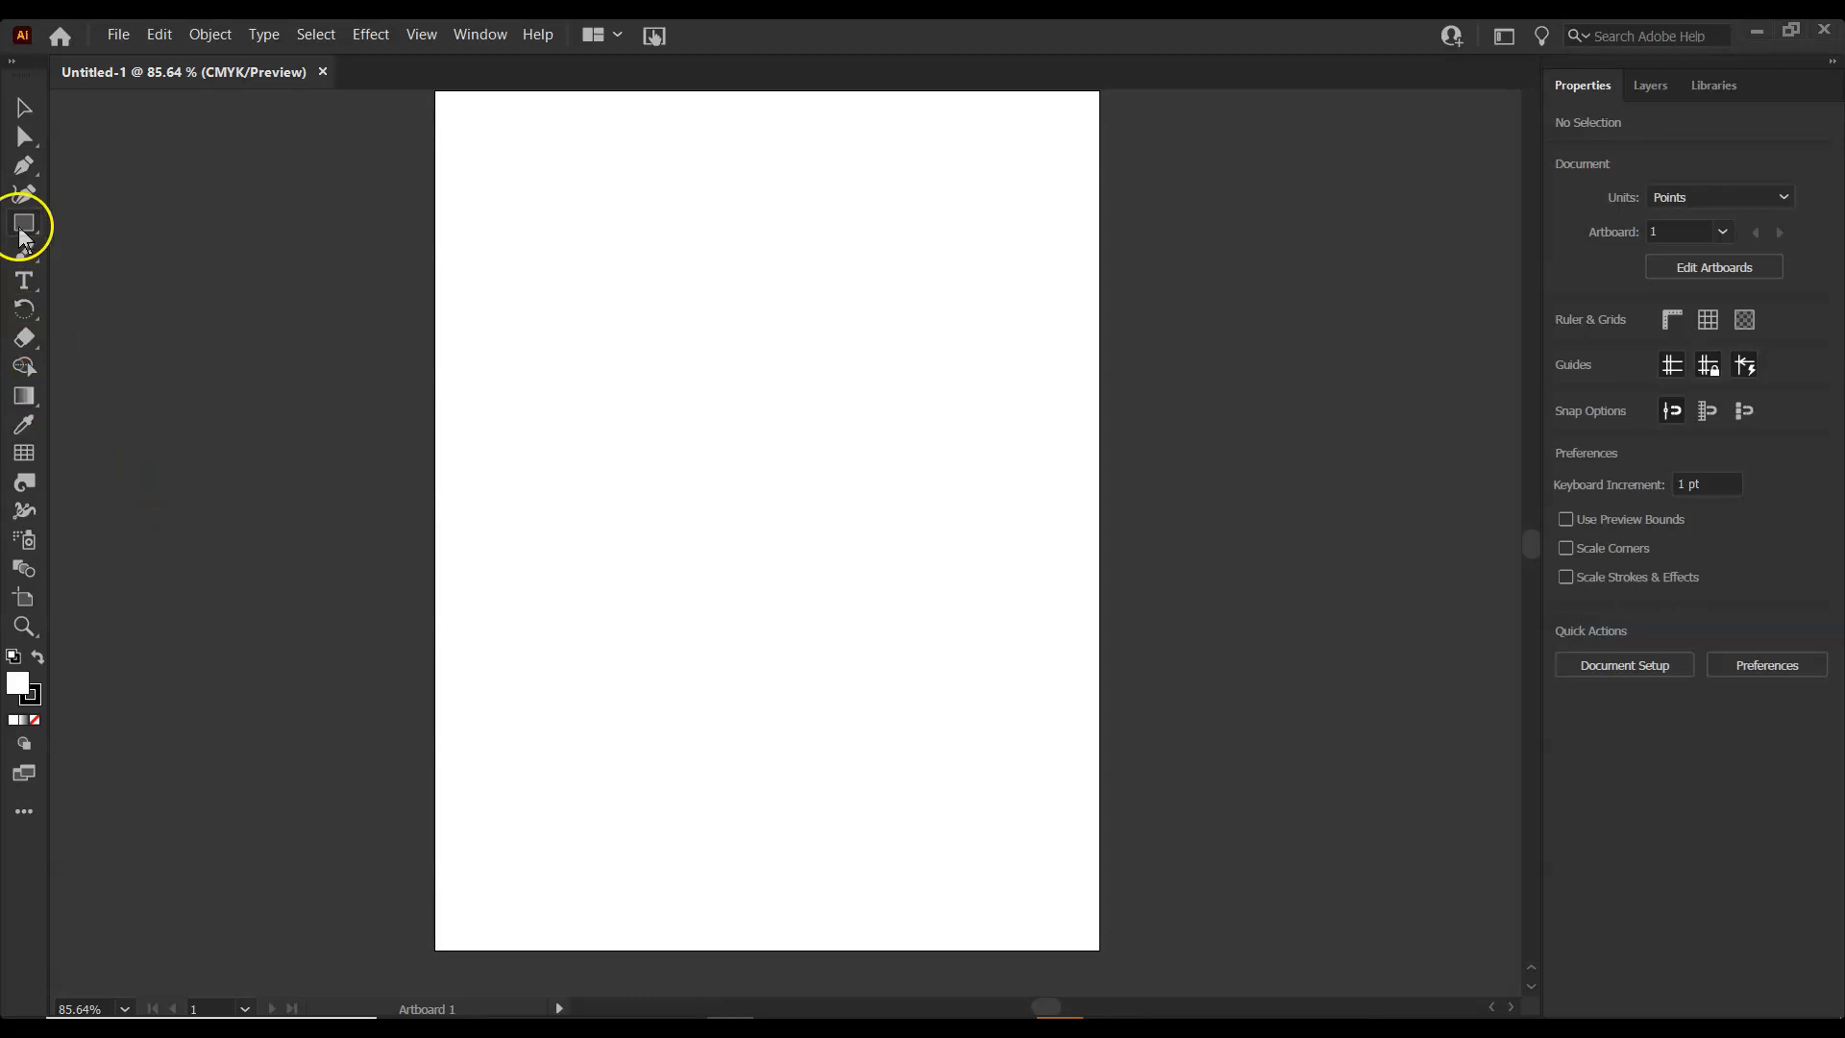
Draw a five-pointed star about 106 by 101 pt in the artboard's upper-left corner with a 3 pt stroke.
click(83, 310)
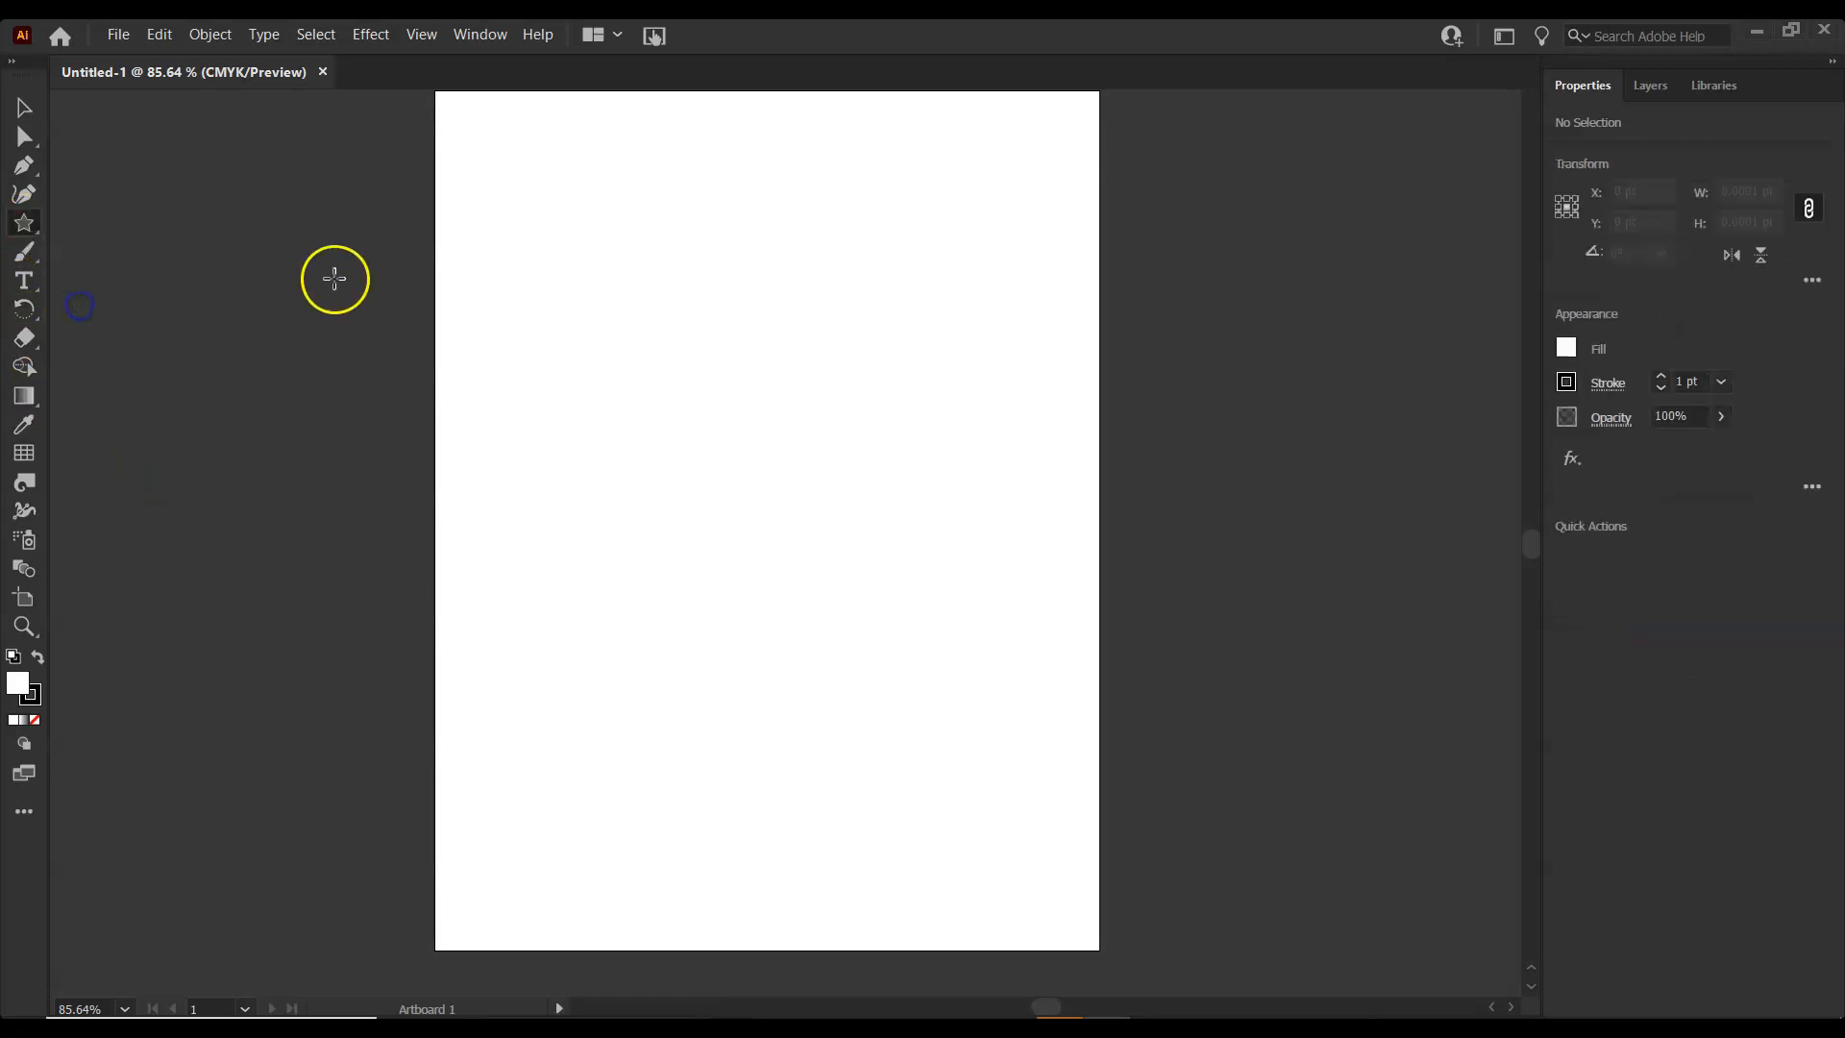
drag(478, 156, 512, 214)
click(16, 114)
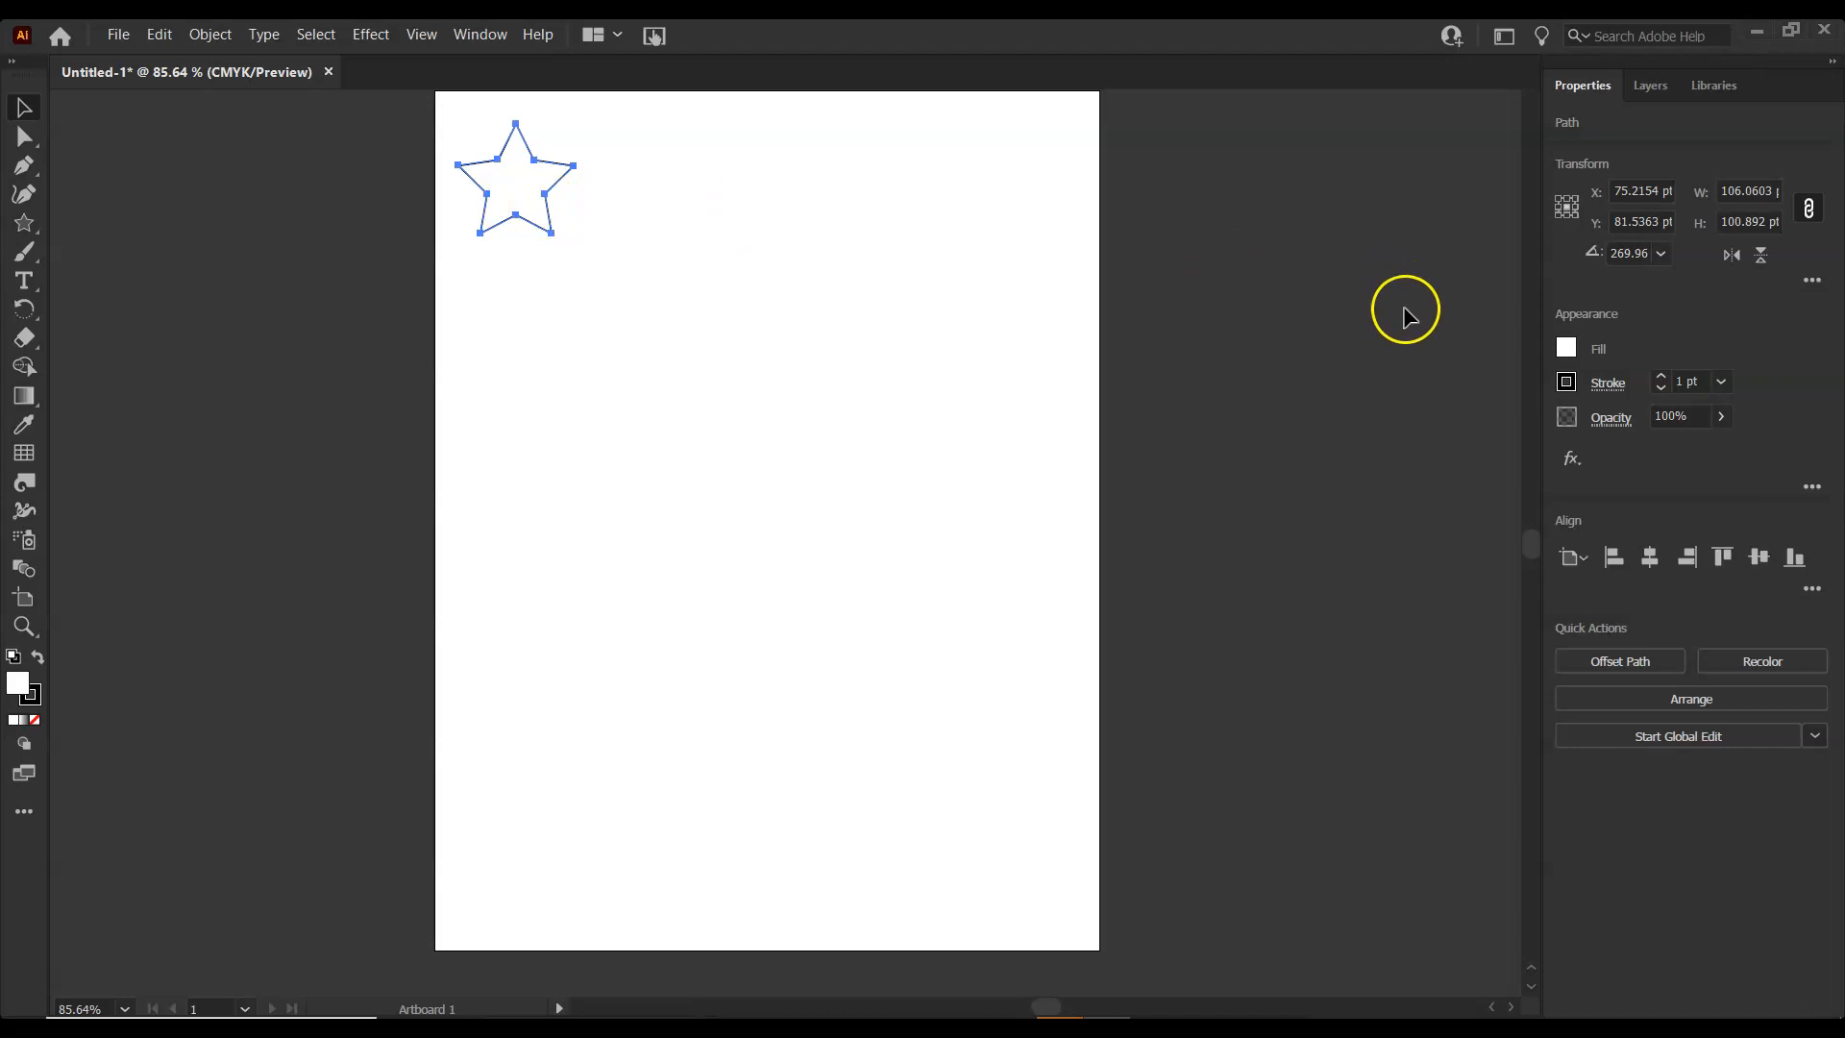
click(1662, 377)
click(1662, 376)
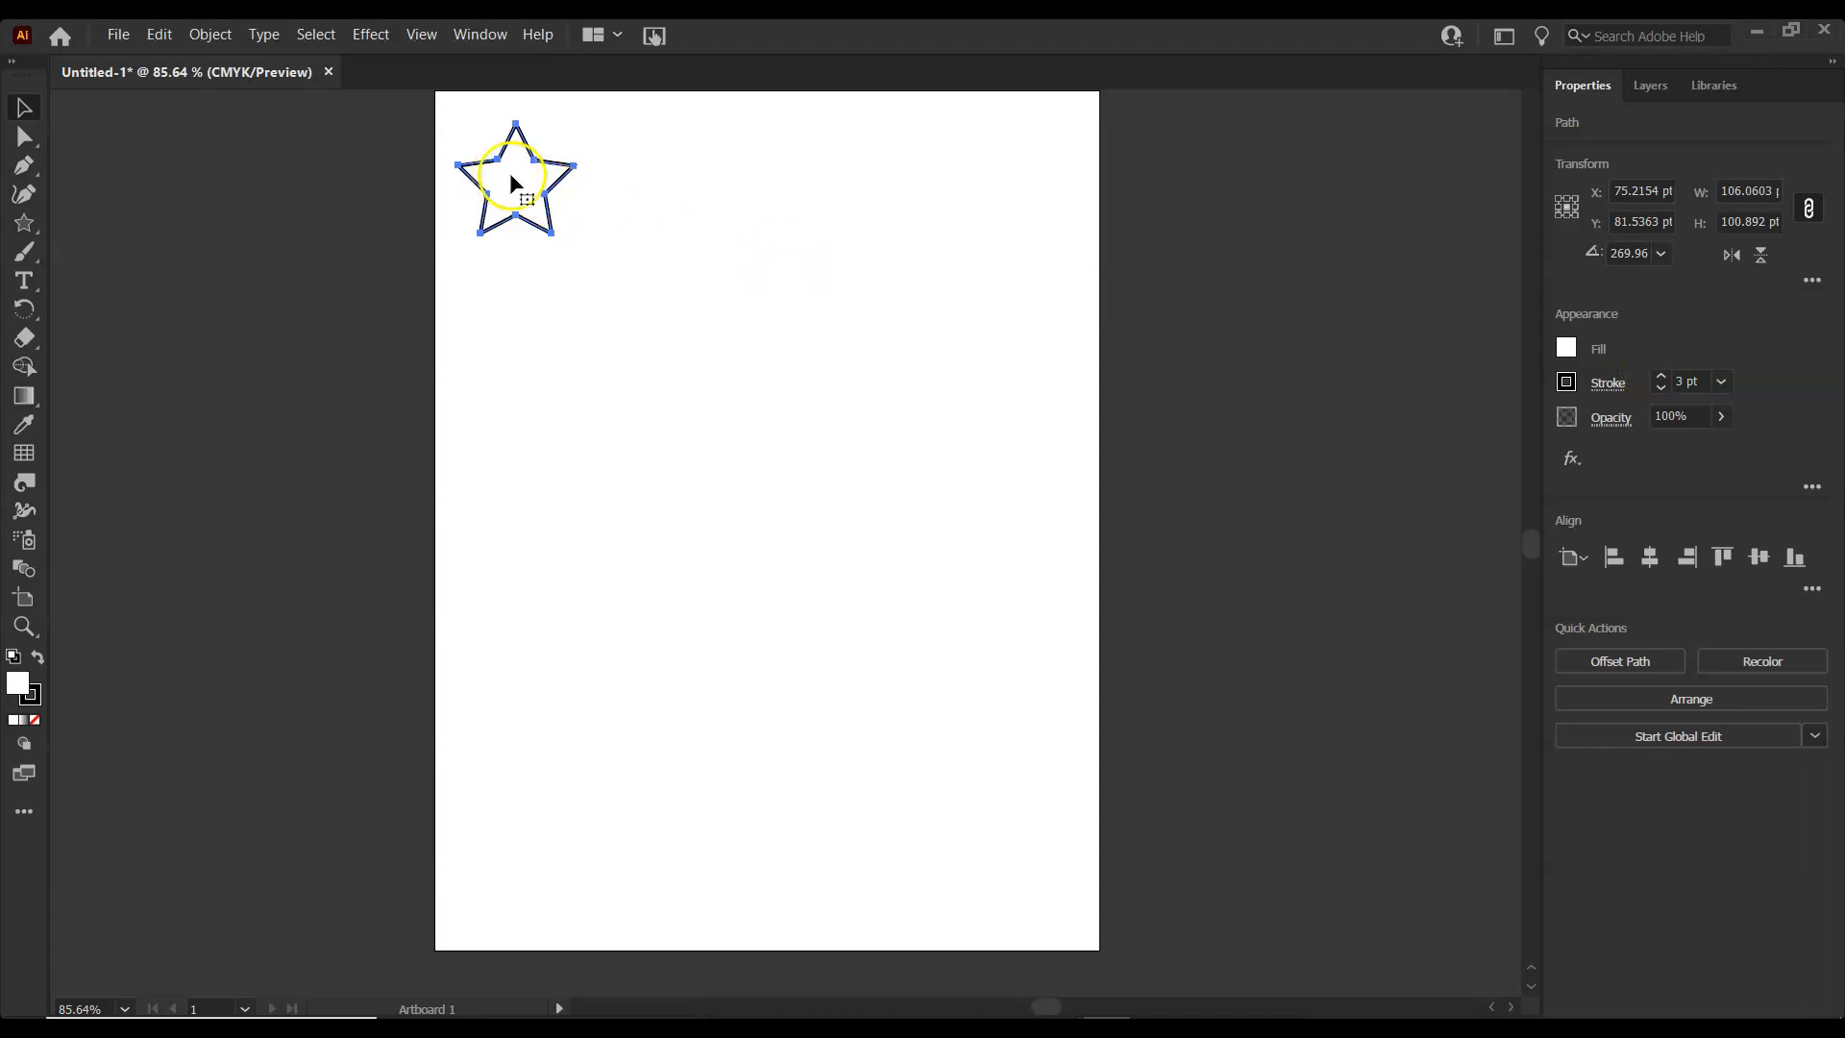
Duplicate the star straight down to form a vertical column of four identical stars.
drag(505, 195, 510, 487)
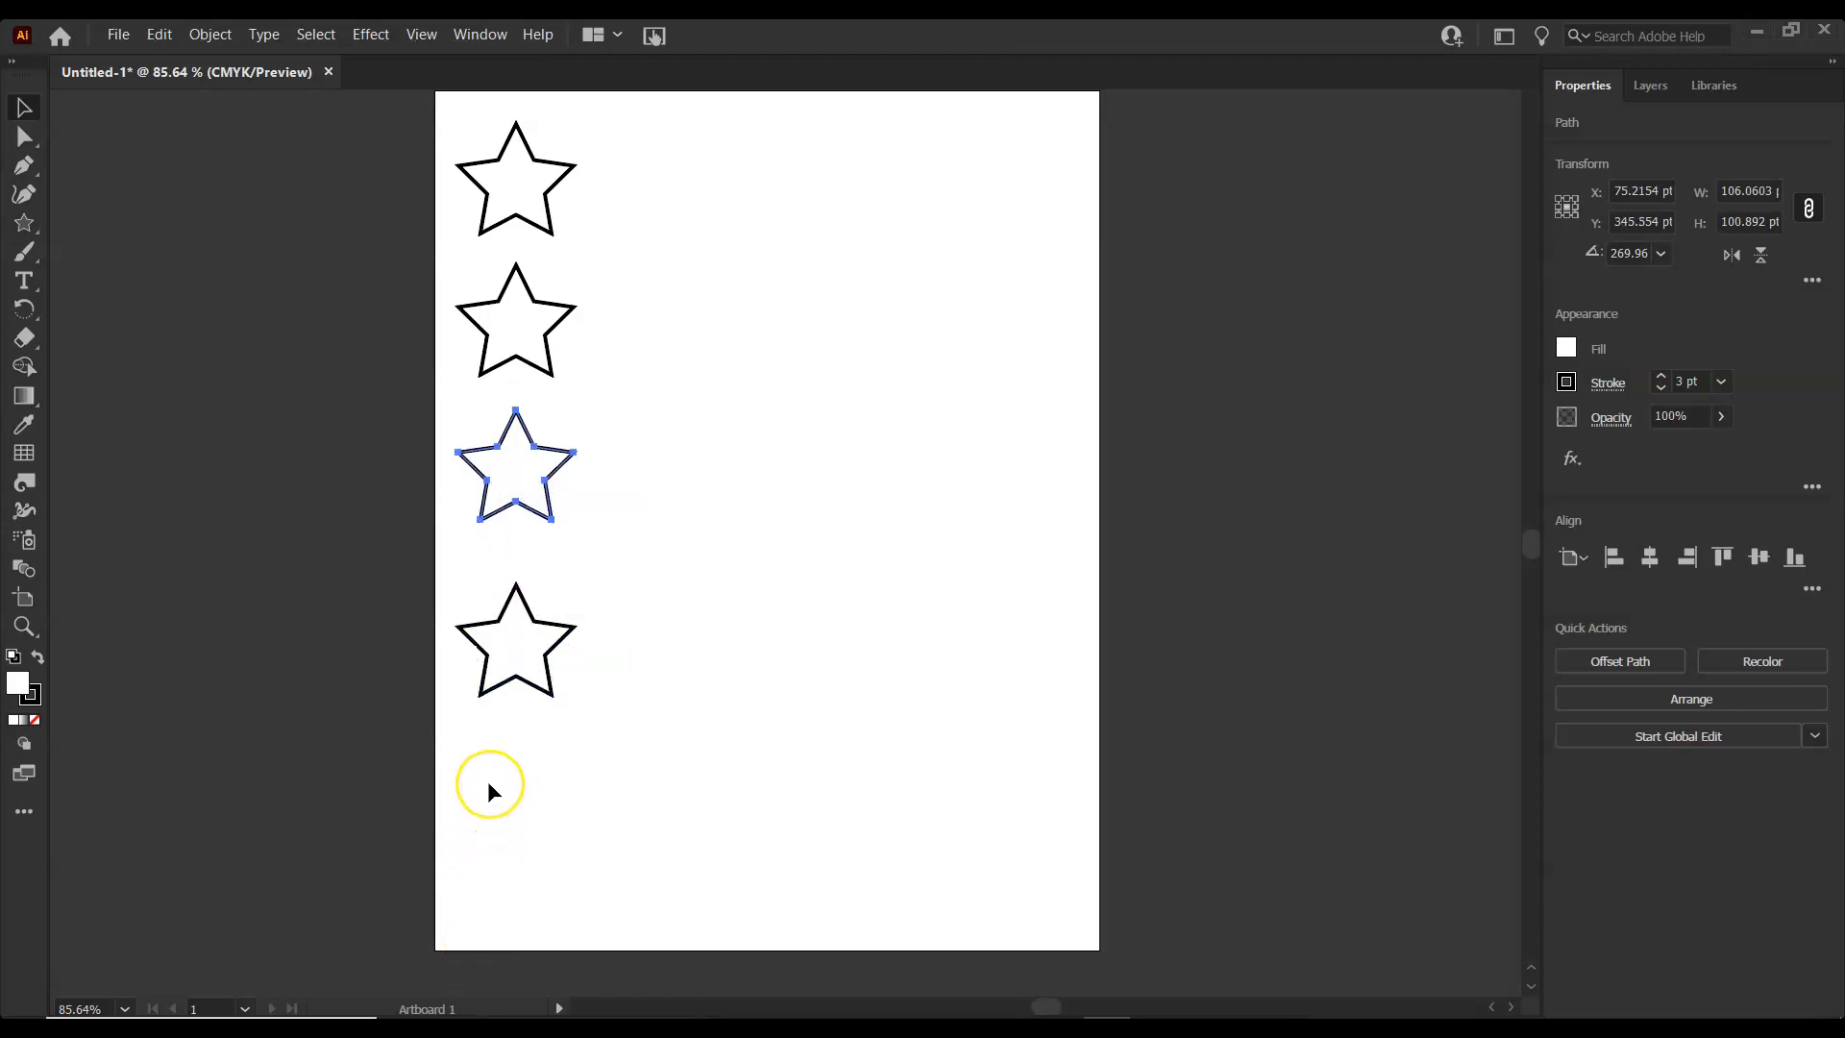
drag(490, 798, 513, 844)
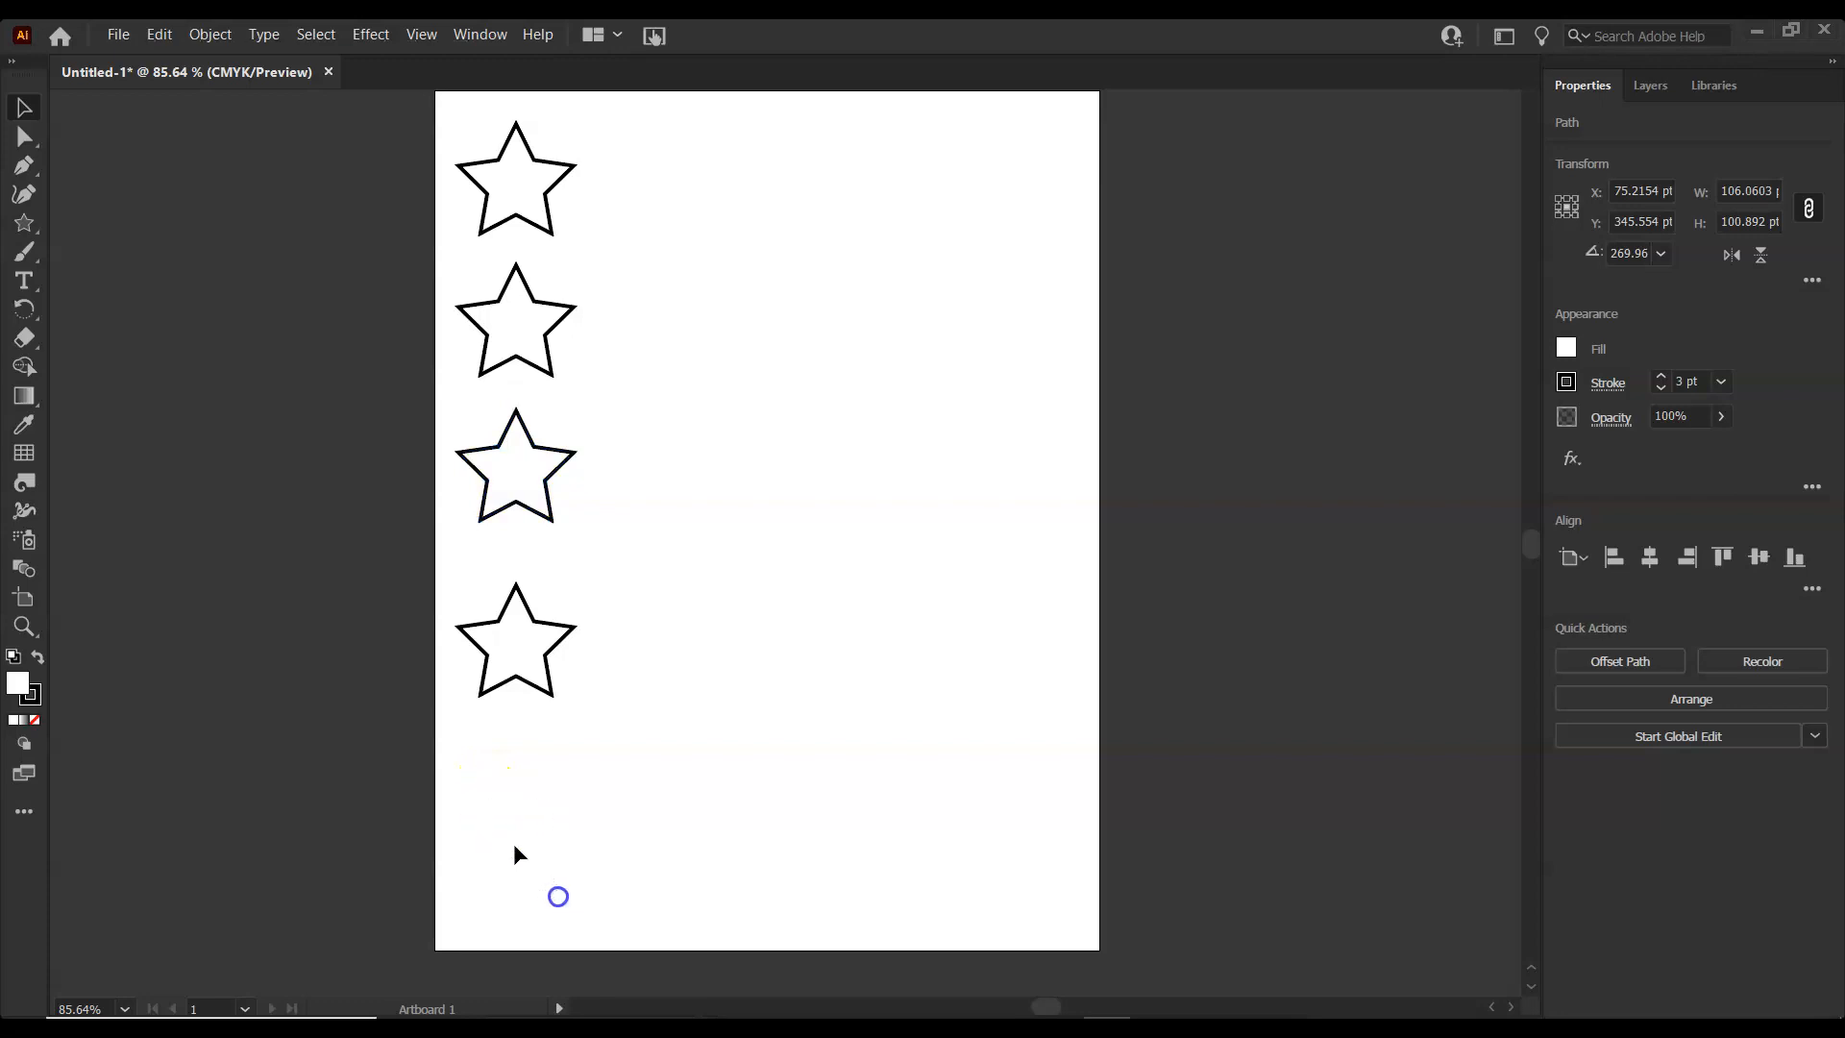
Draw a slightly tilted six-pointed star, about 116 pt wide, below the four stars in the column.
click(41, 224)
drag(491, 773, 540, 818)
key(Up)
key(Up)
key(Up)
key(Down)
key(Down)
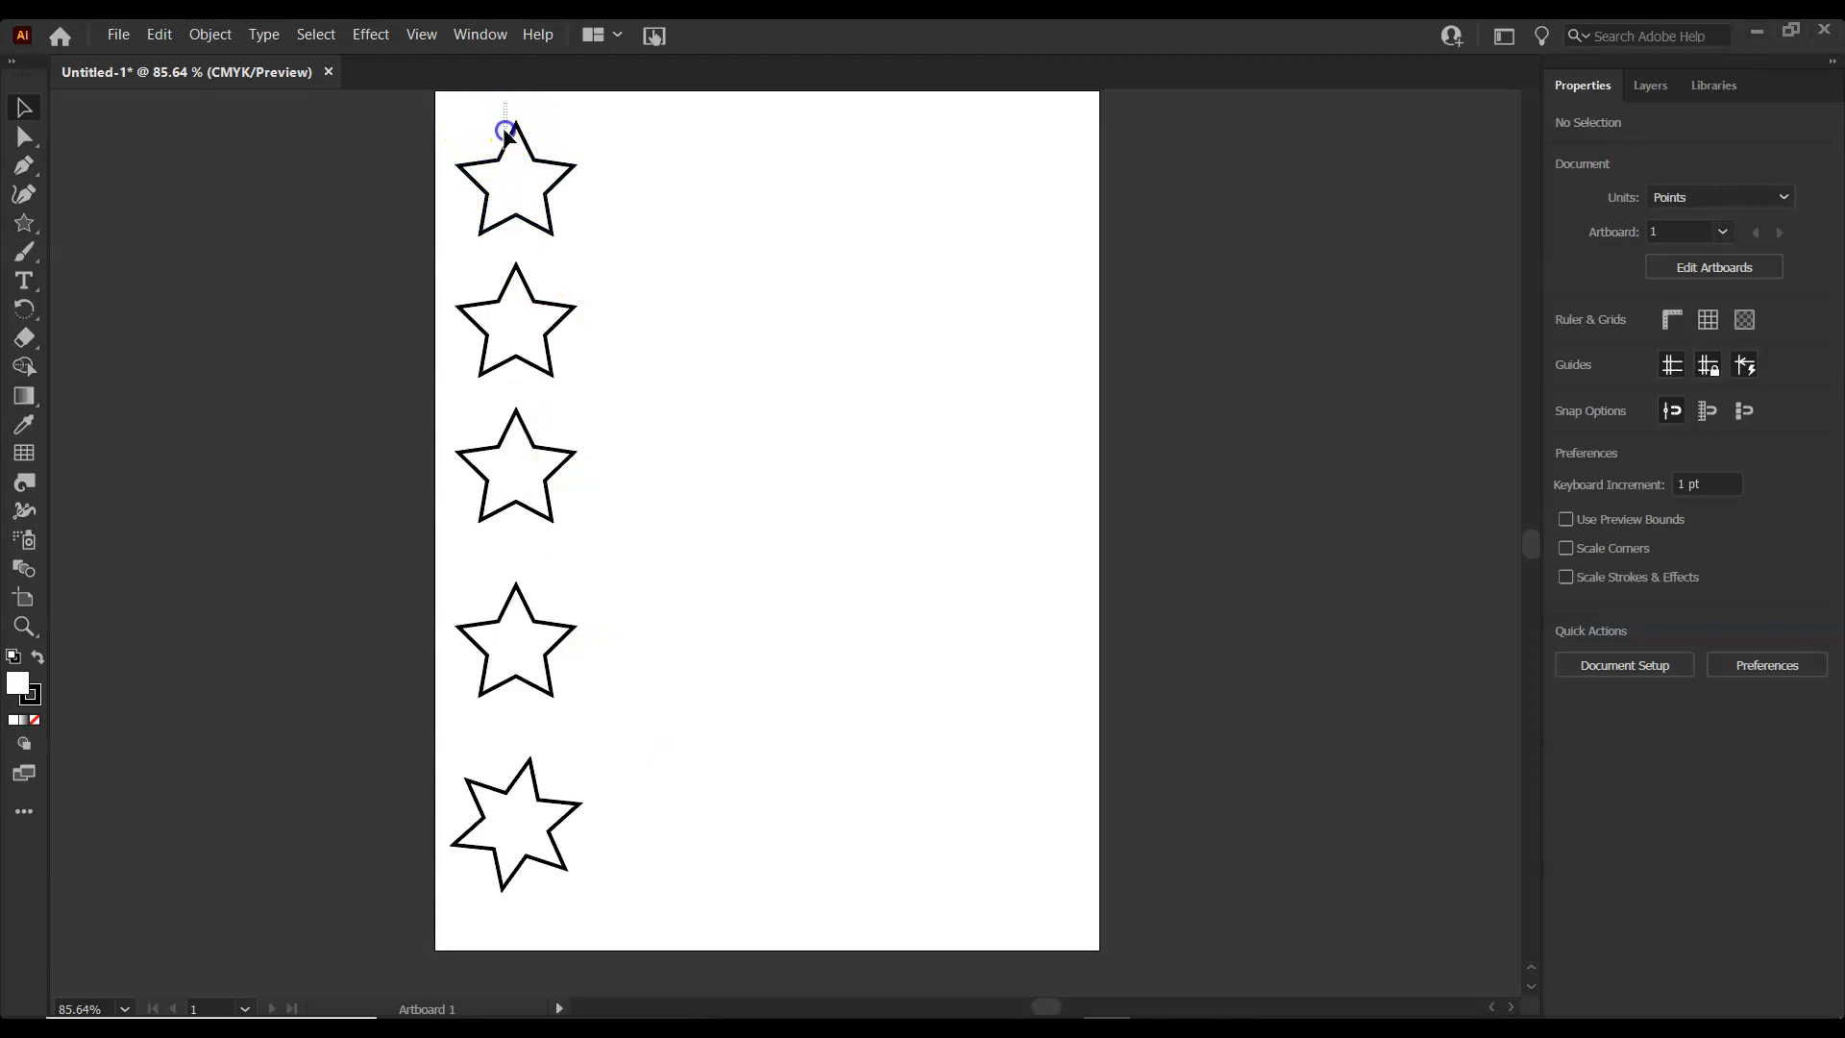
Select all five stars and align their horizontal centers with each other.
drag(509, 246, 526, 937)
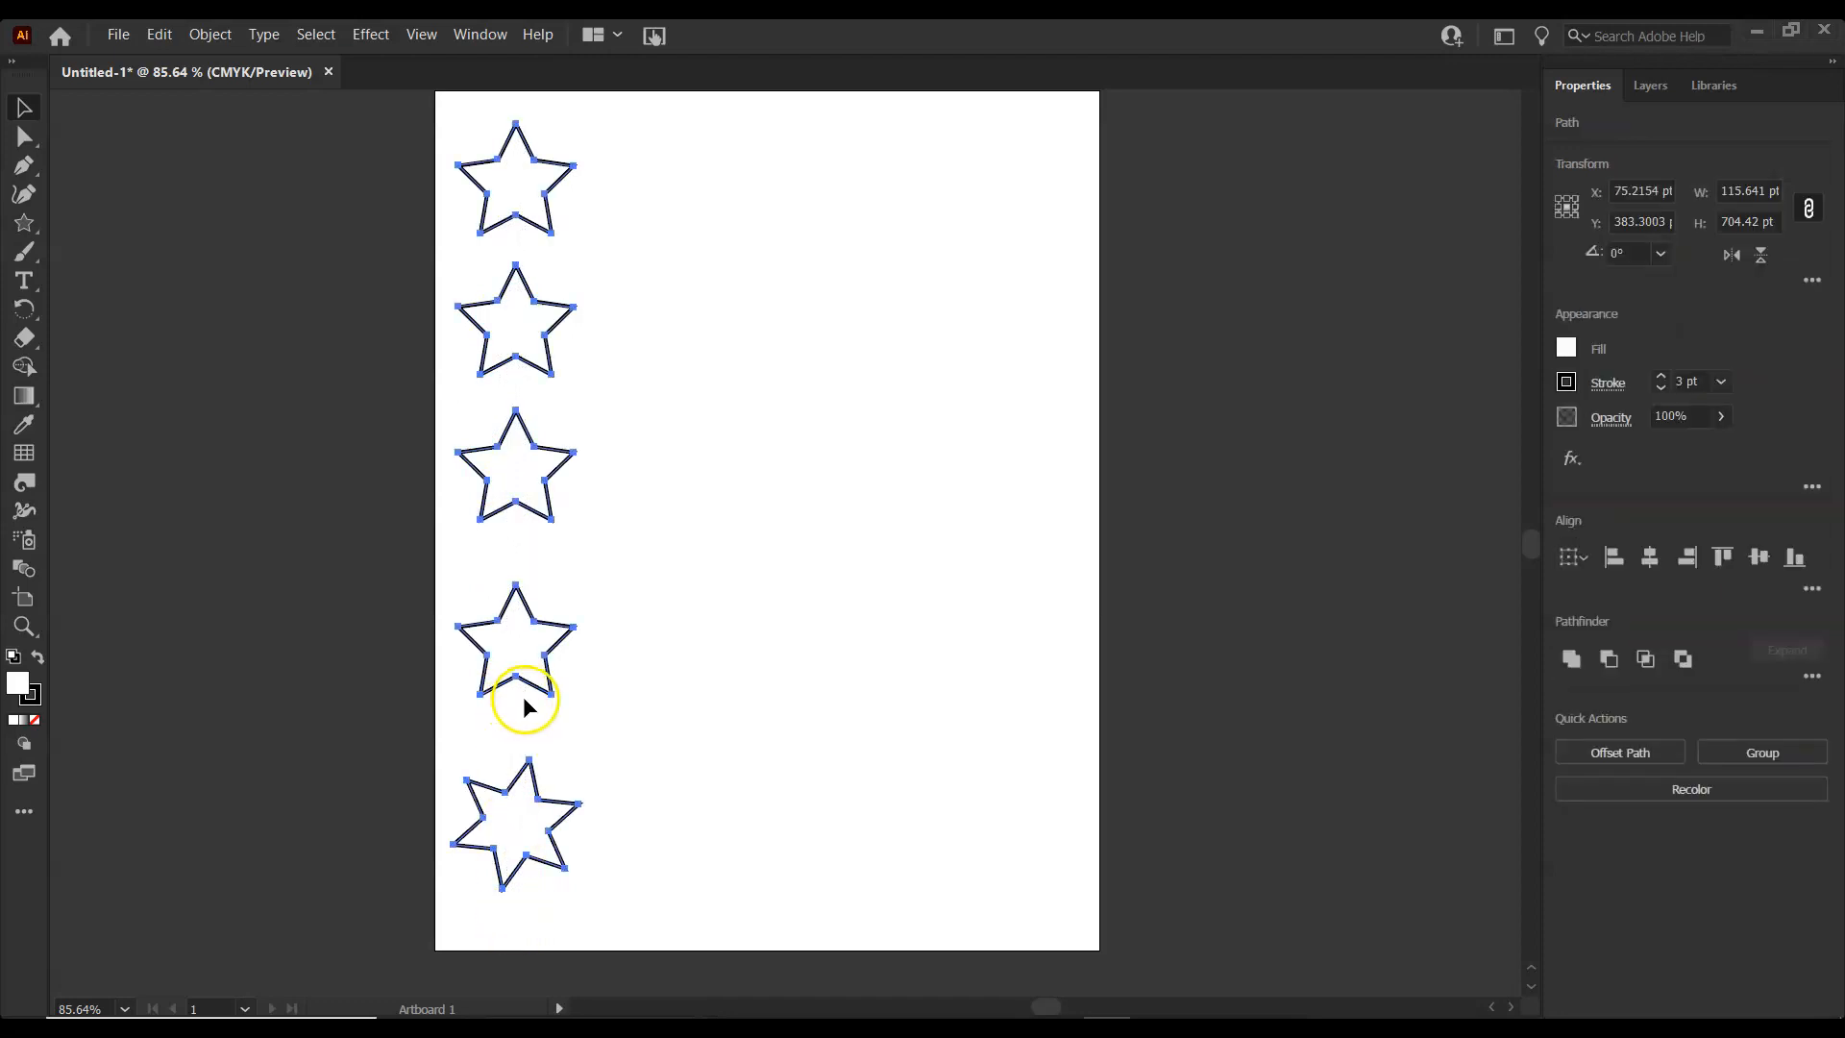
click(1651, 560)
click(722, 356)
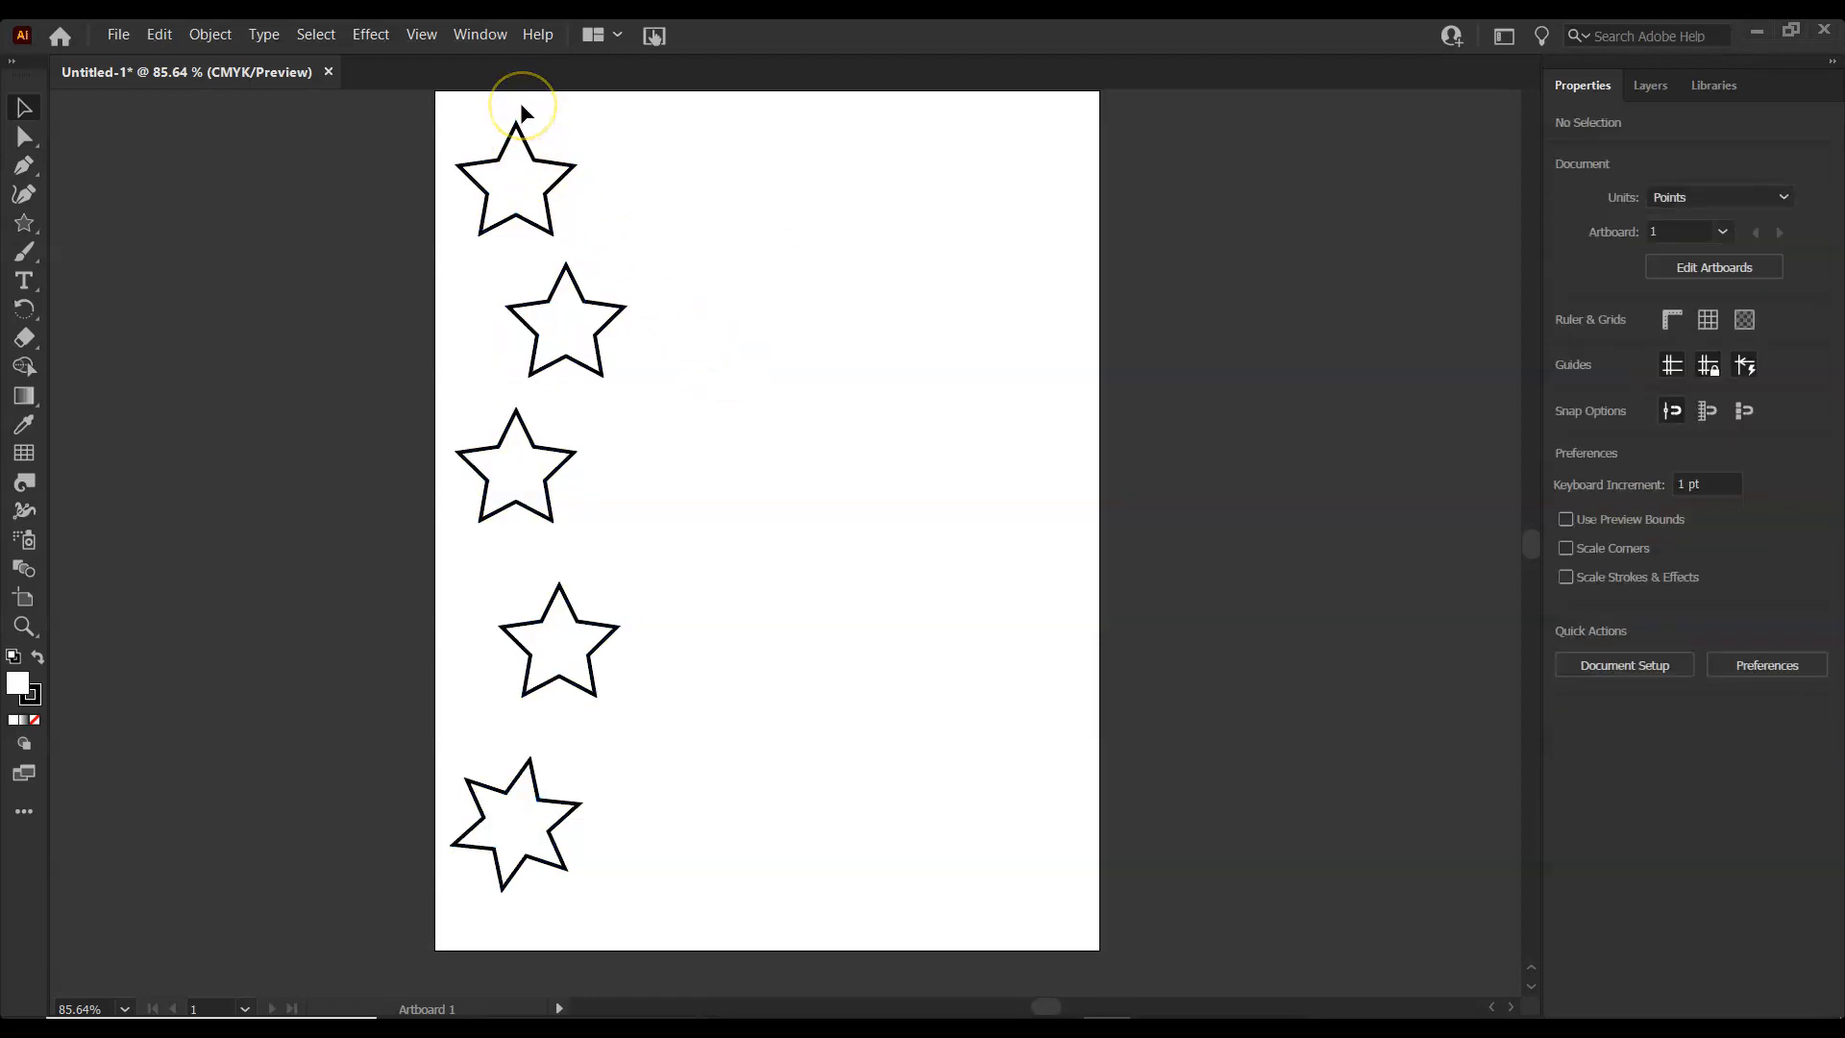
drag(521, 102, 512, 920)
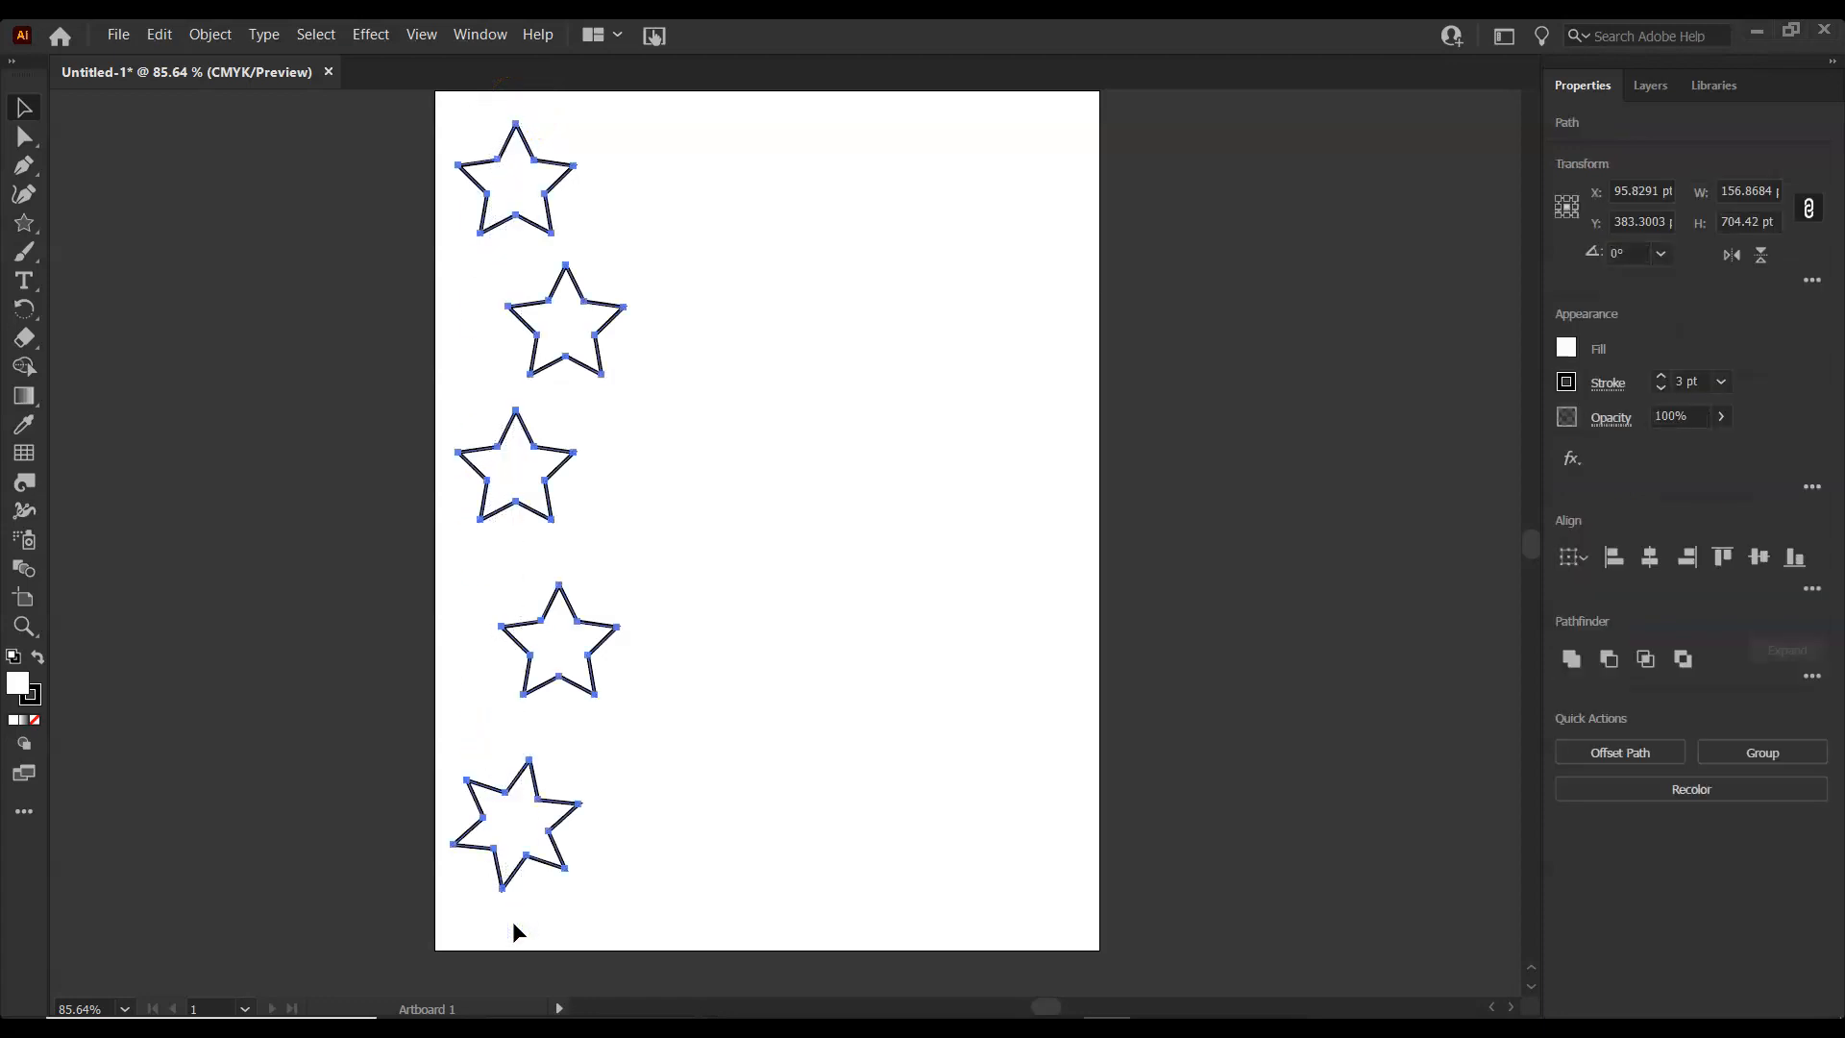
click(1651, 559)
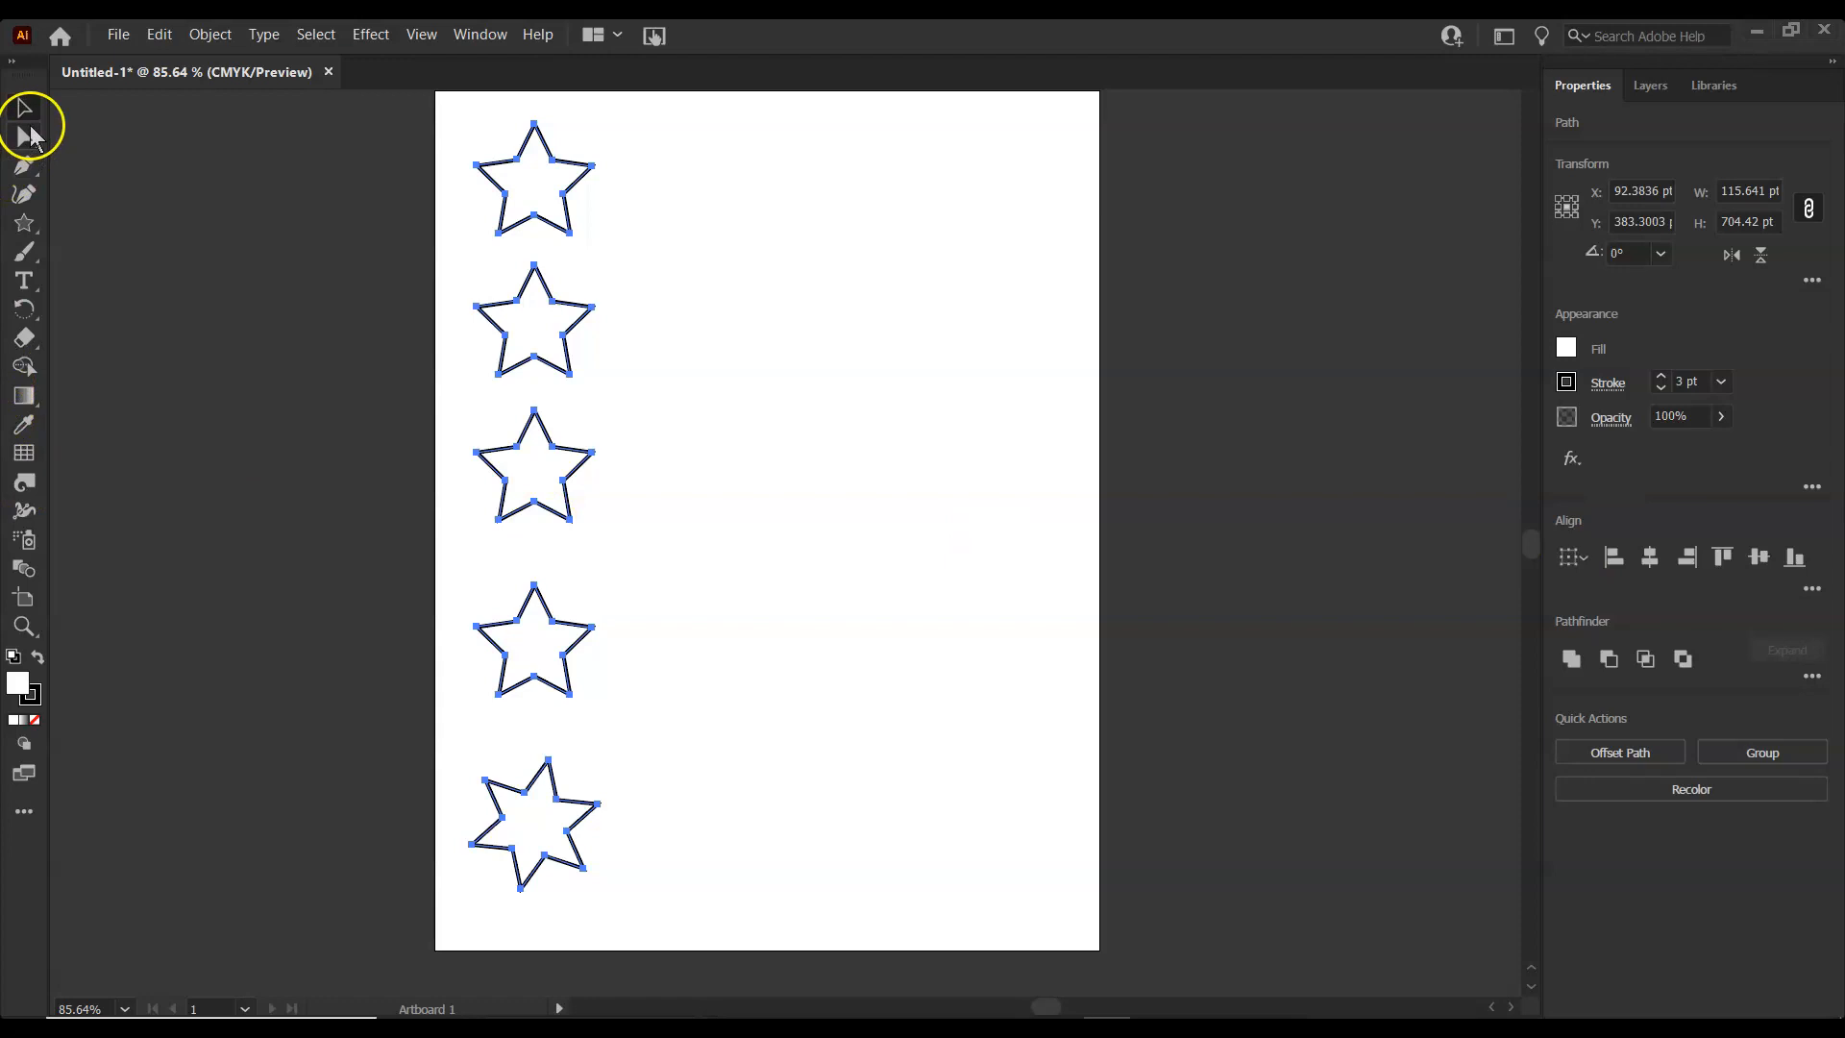
Try filling all five stars with the Orange, Yellow gradient.
click(522, 177)
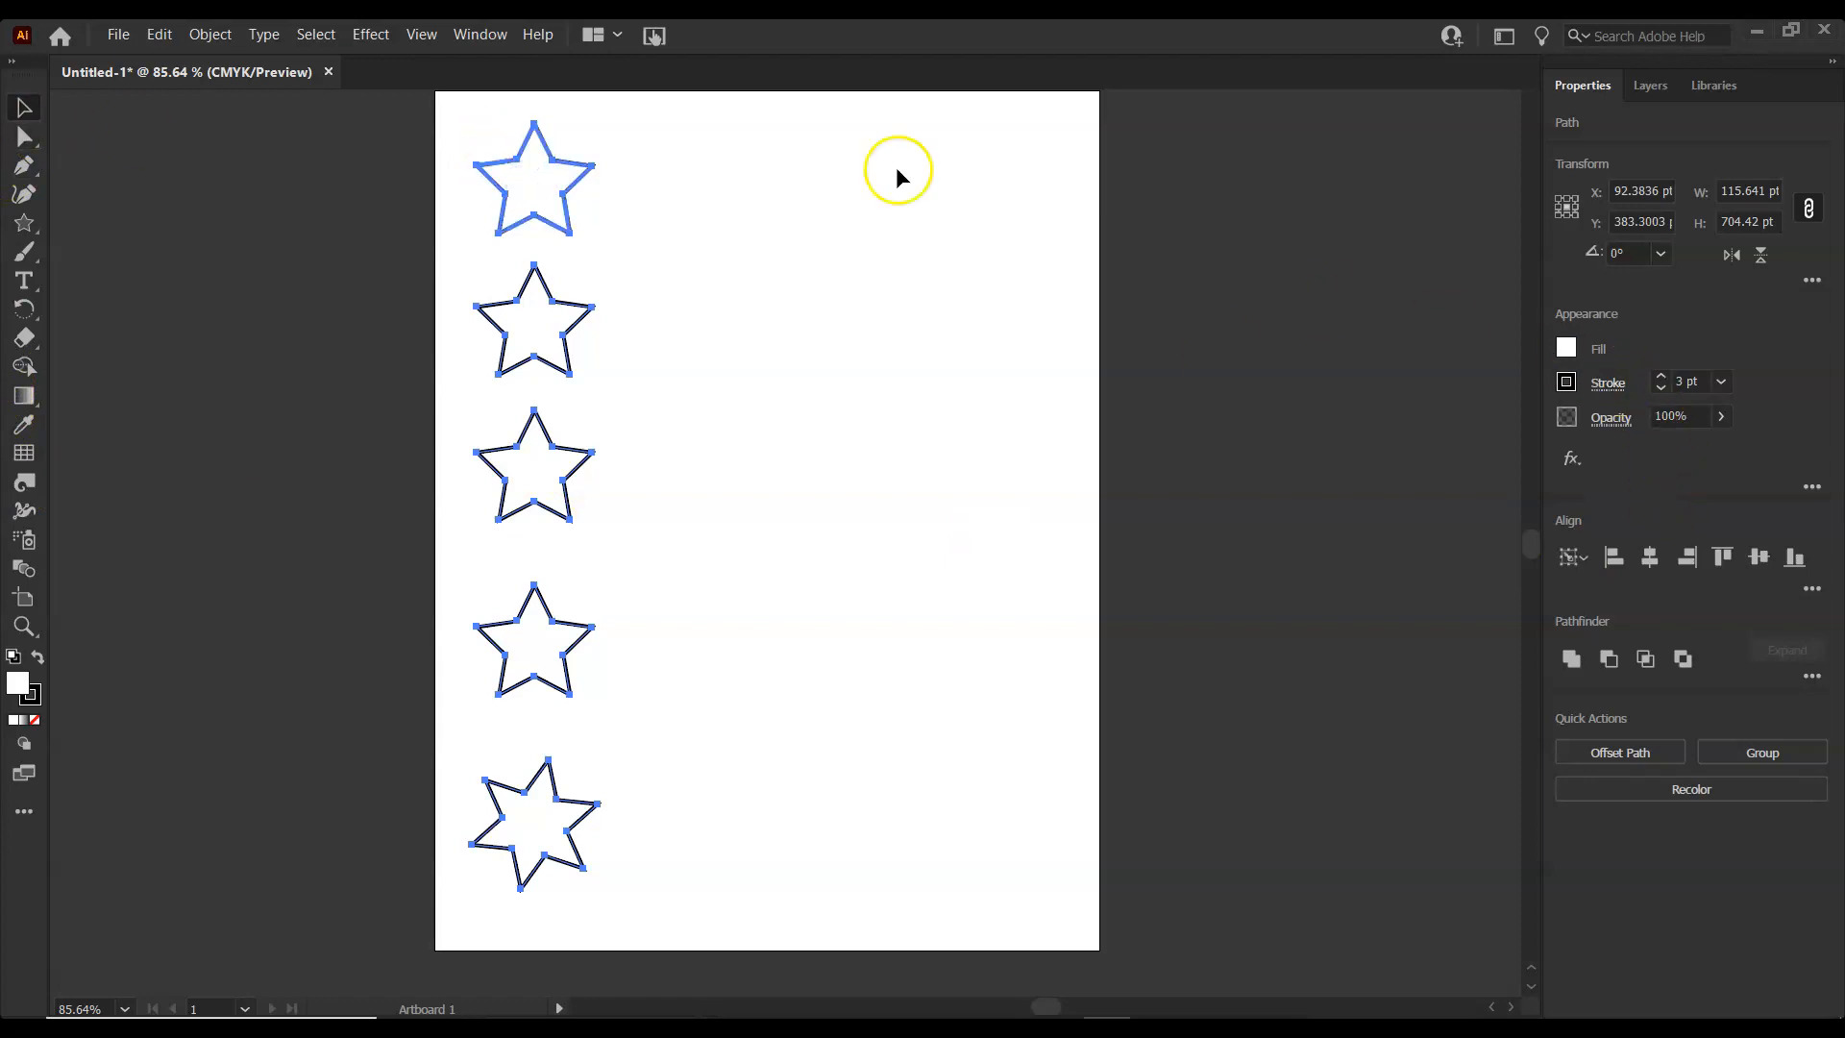
click(25, 723)
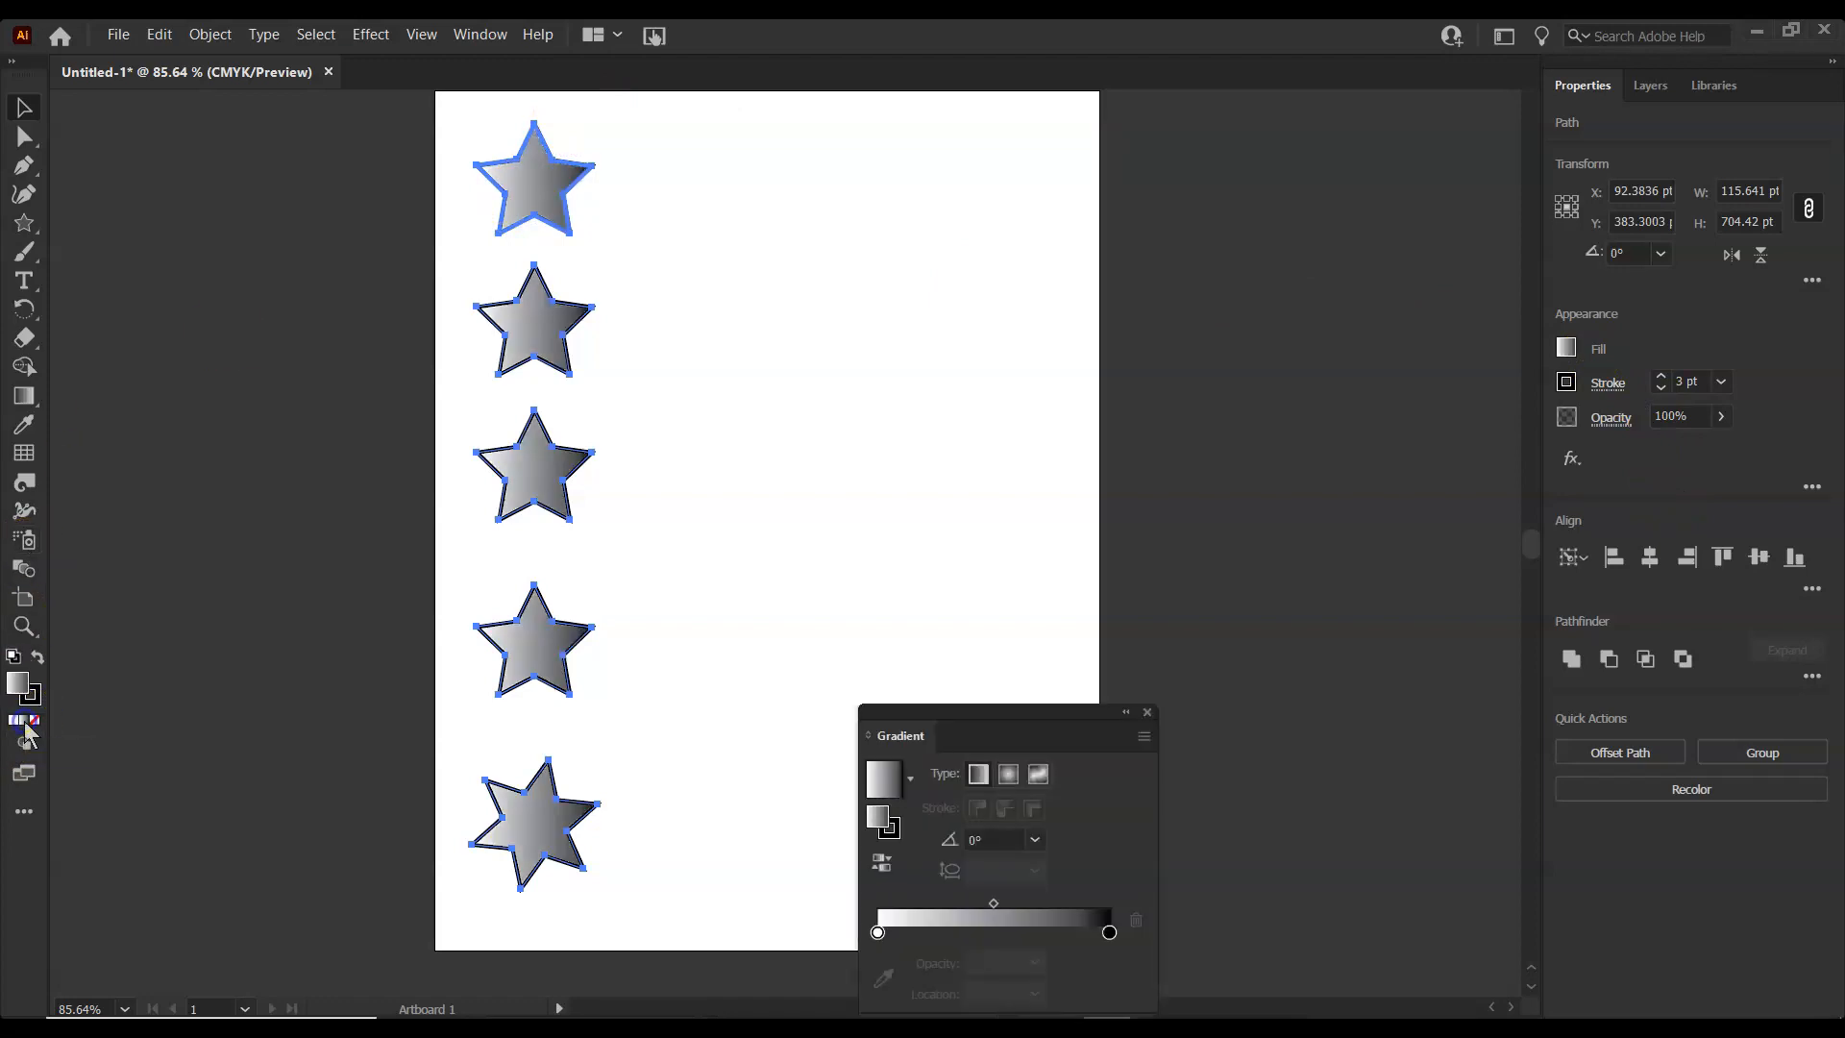
drag(989, 708, 989, 103)
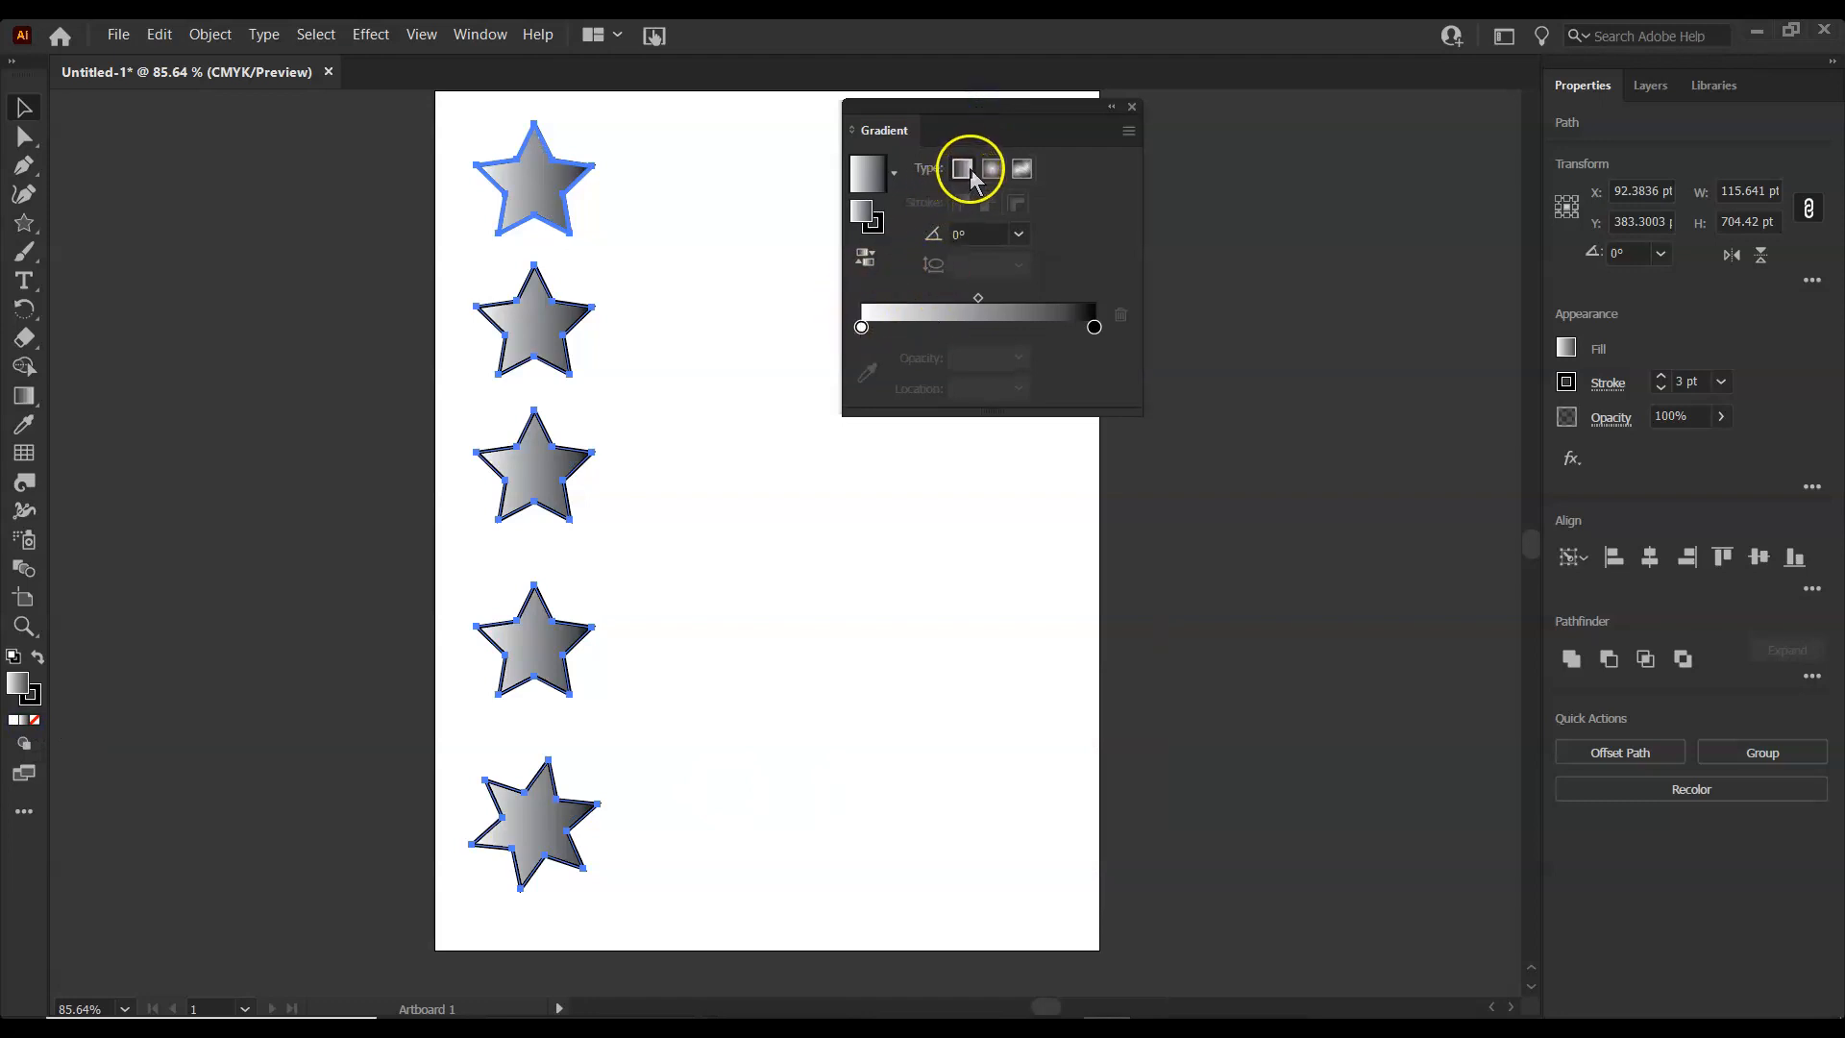
click(893, 173)
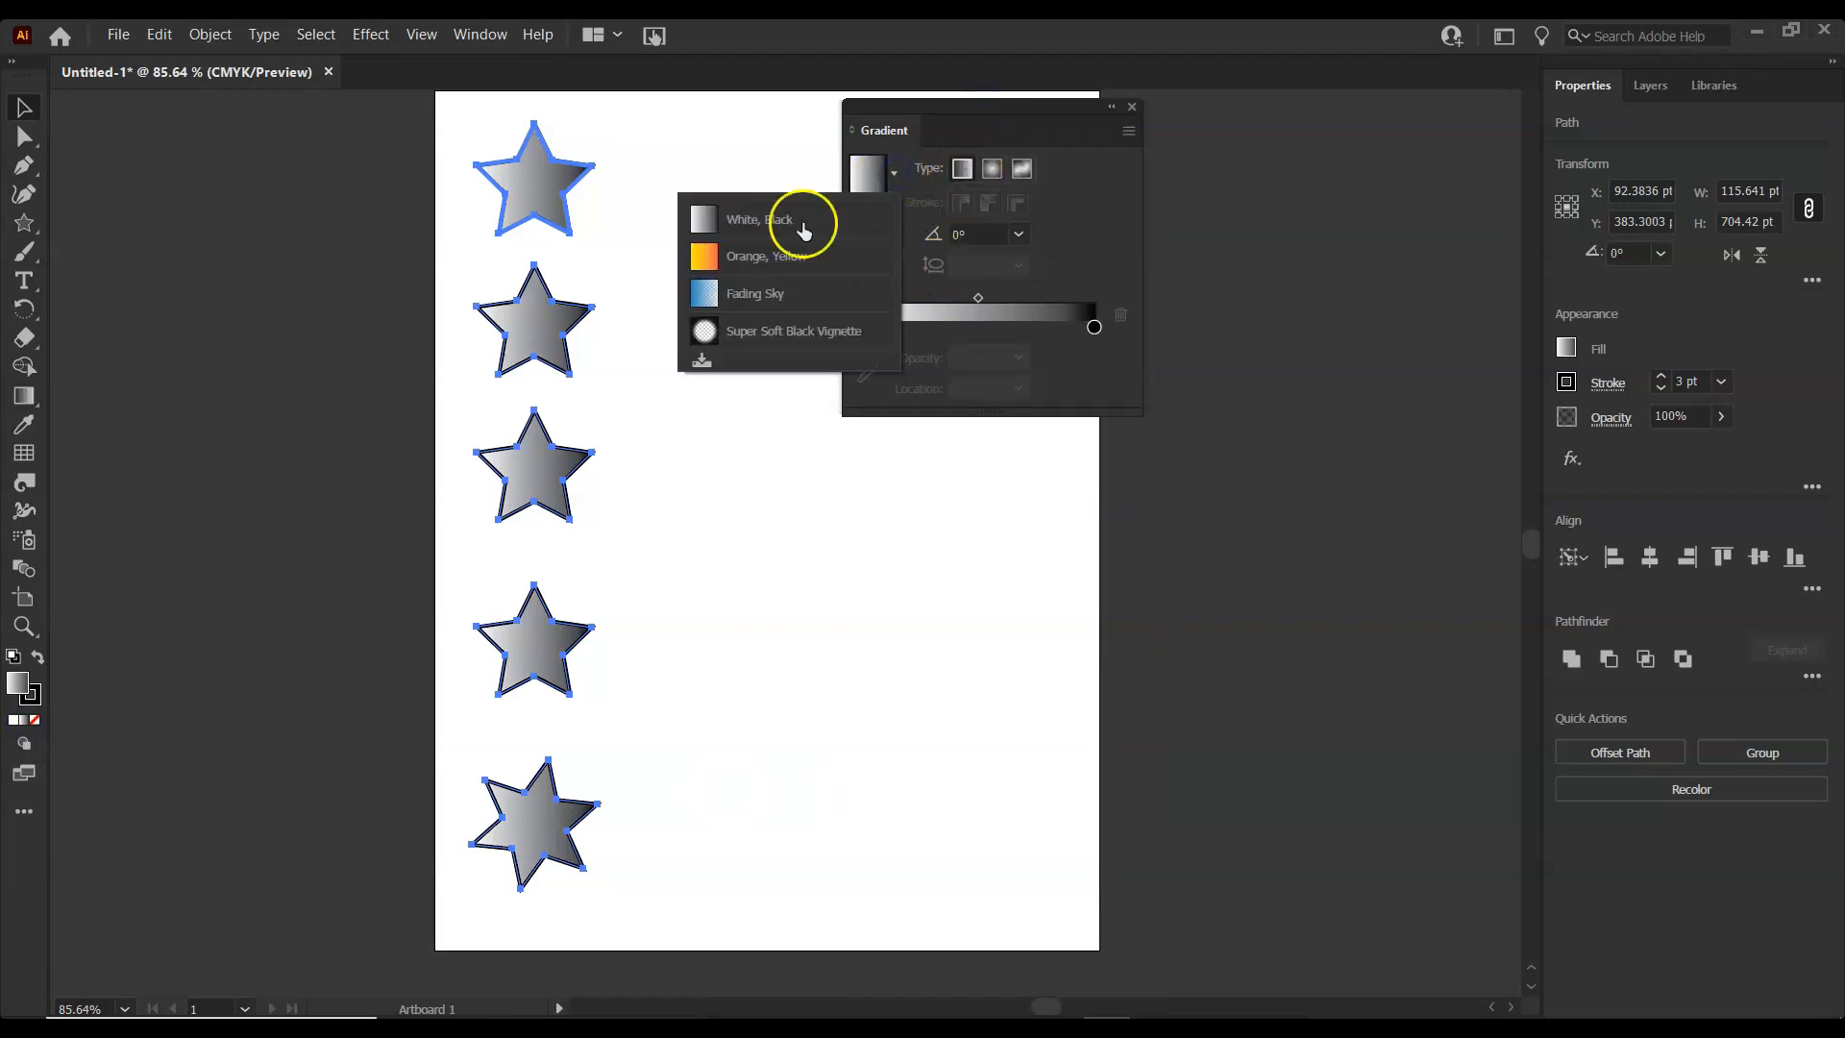
click(746, 257)
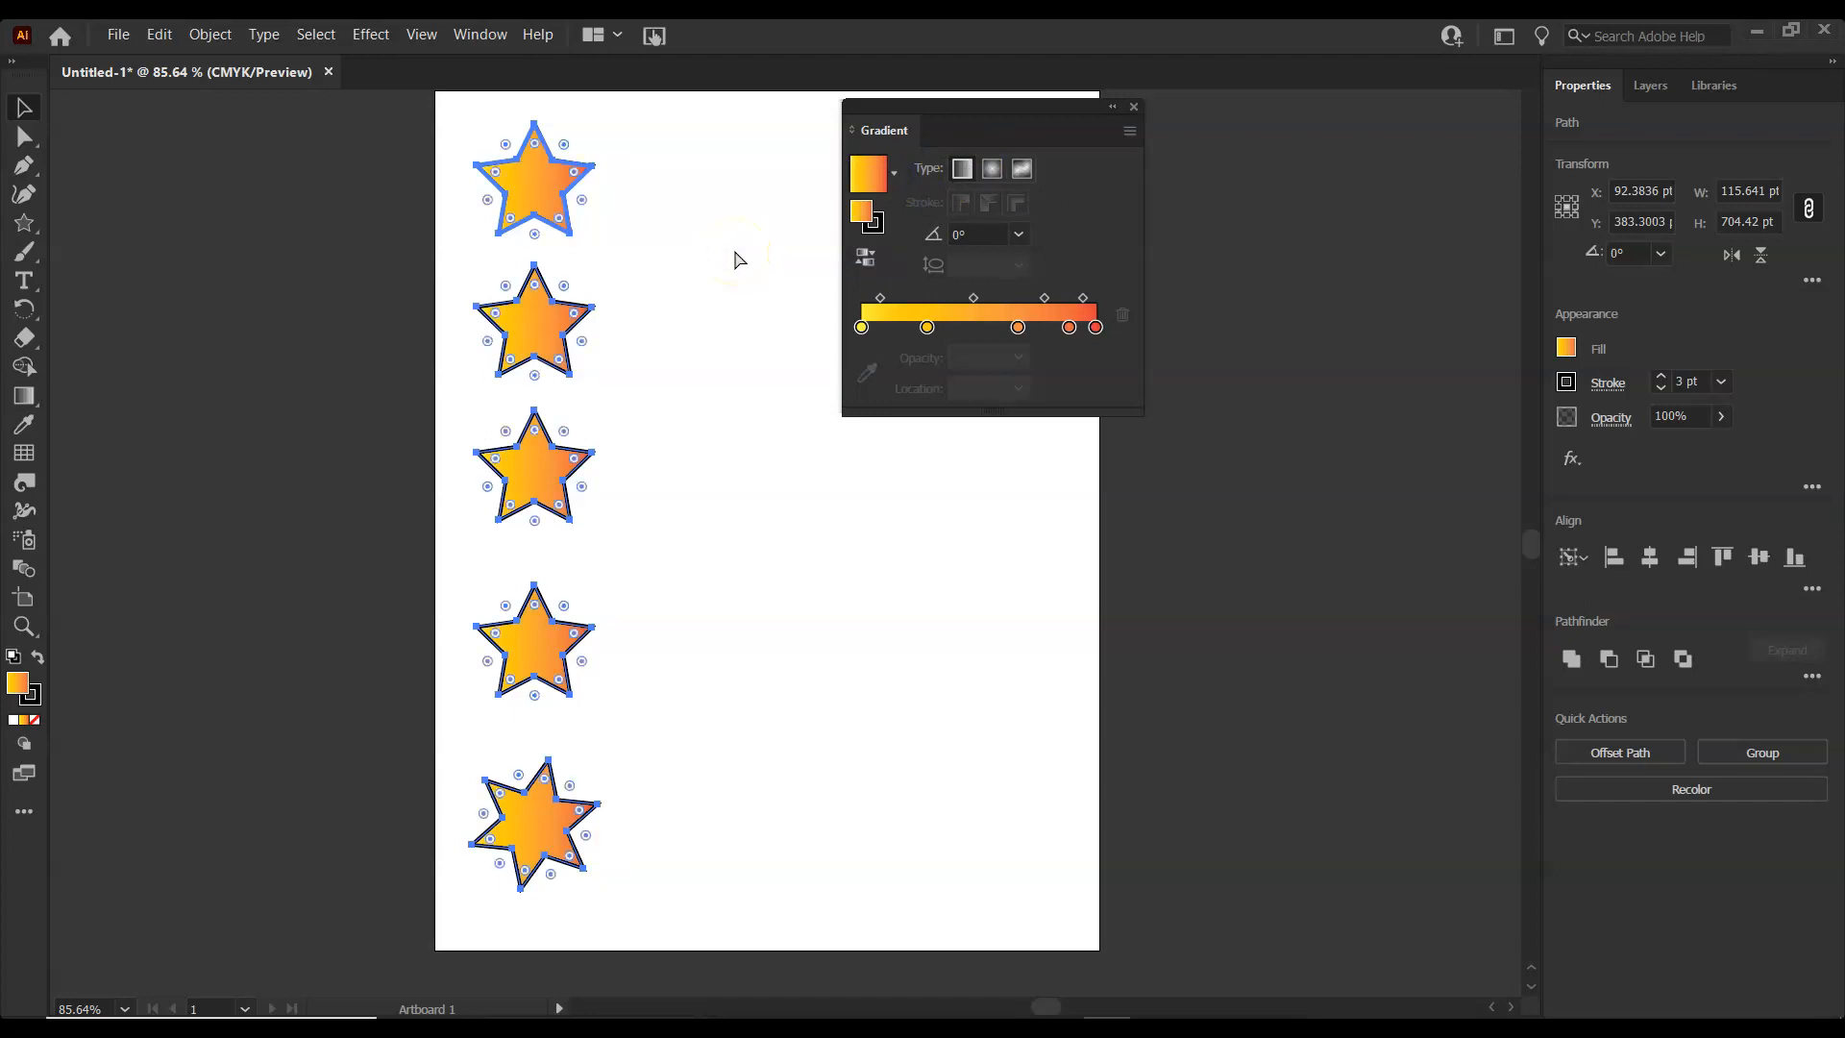
key(ctrl+z)
click(600, 265)
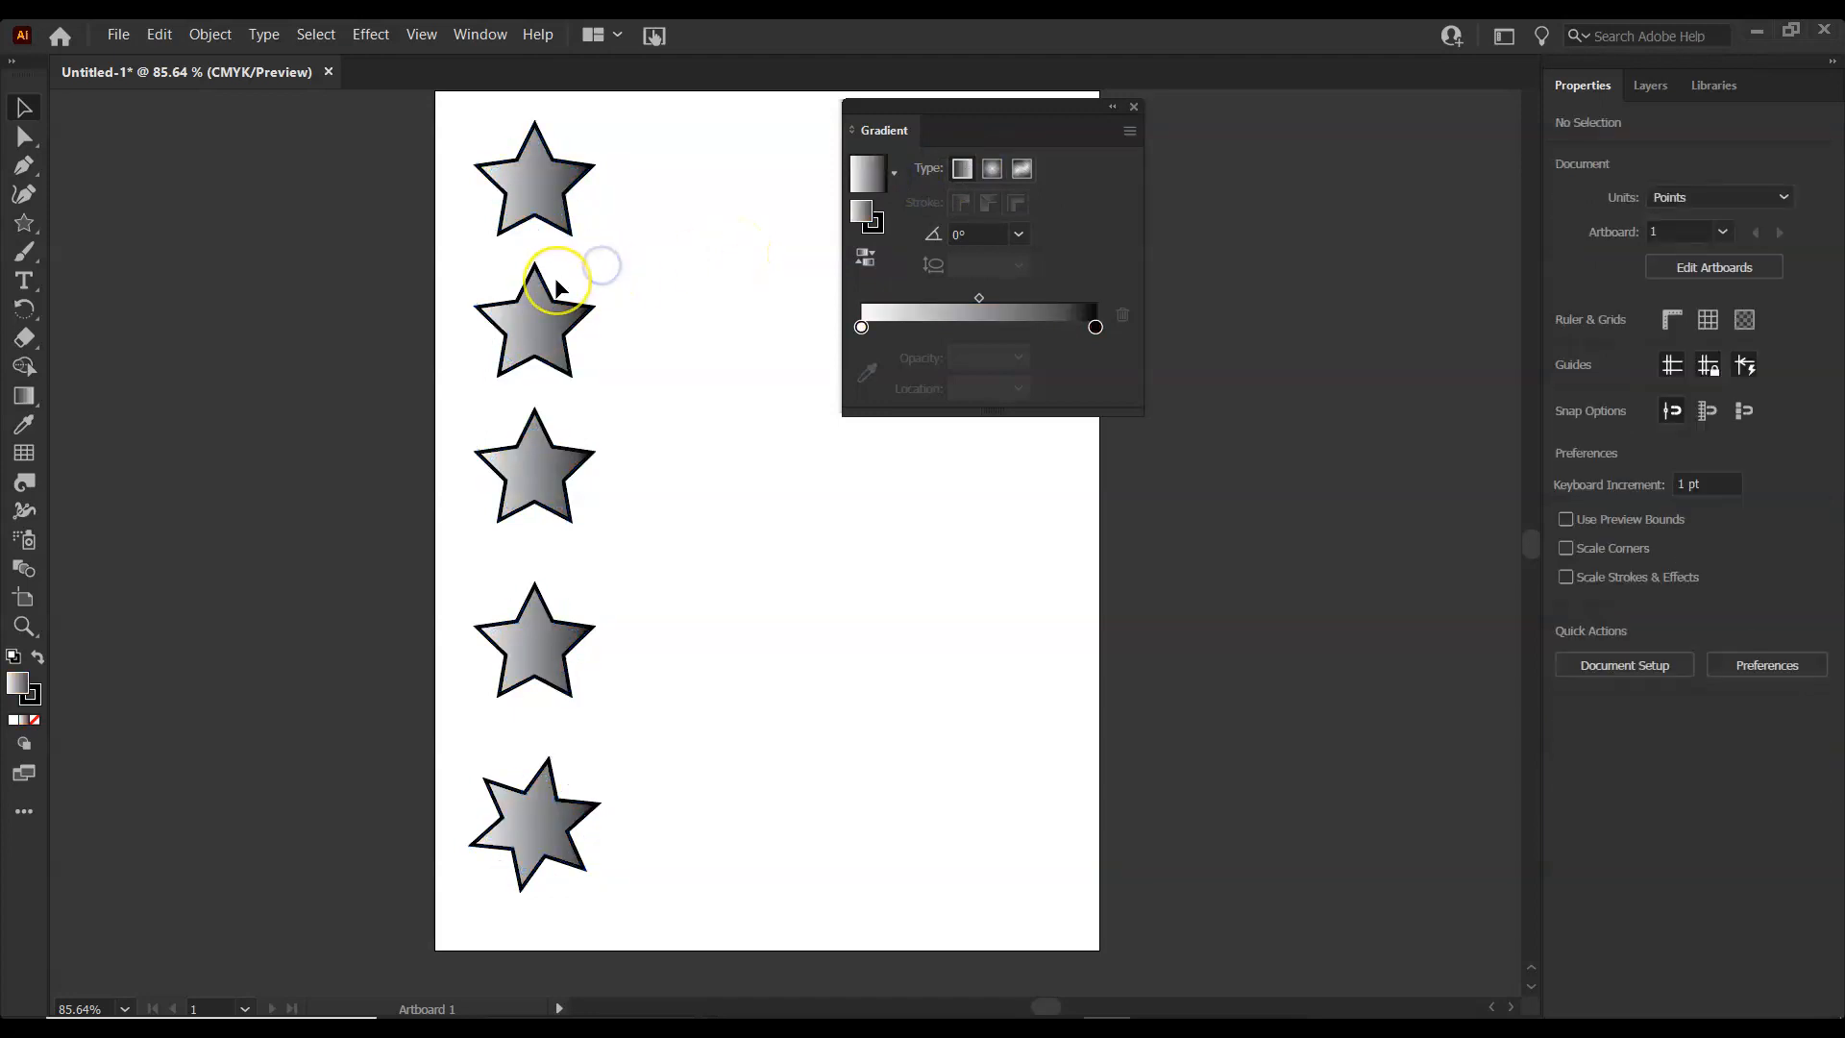
Fill the second star with the White, Black gradient and recolor its starting stop green.
click(557, 286)
click(904, 289)
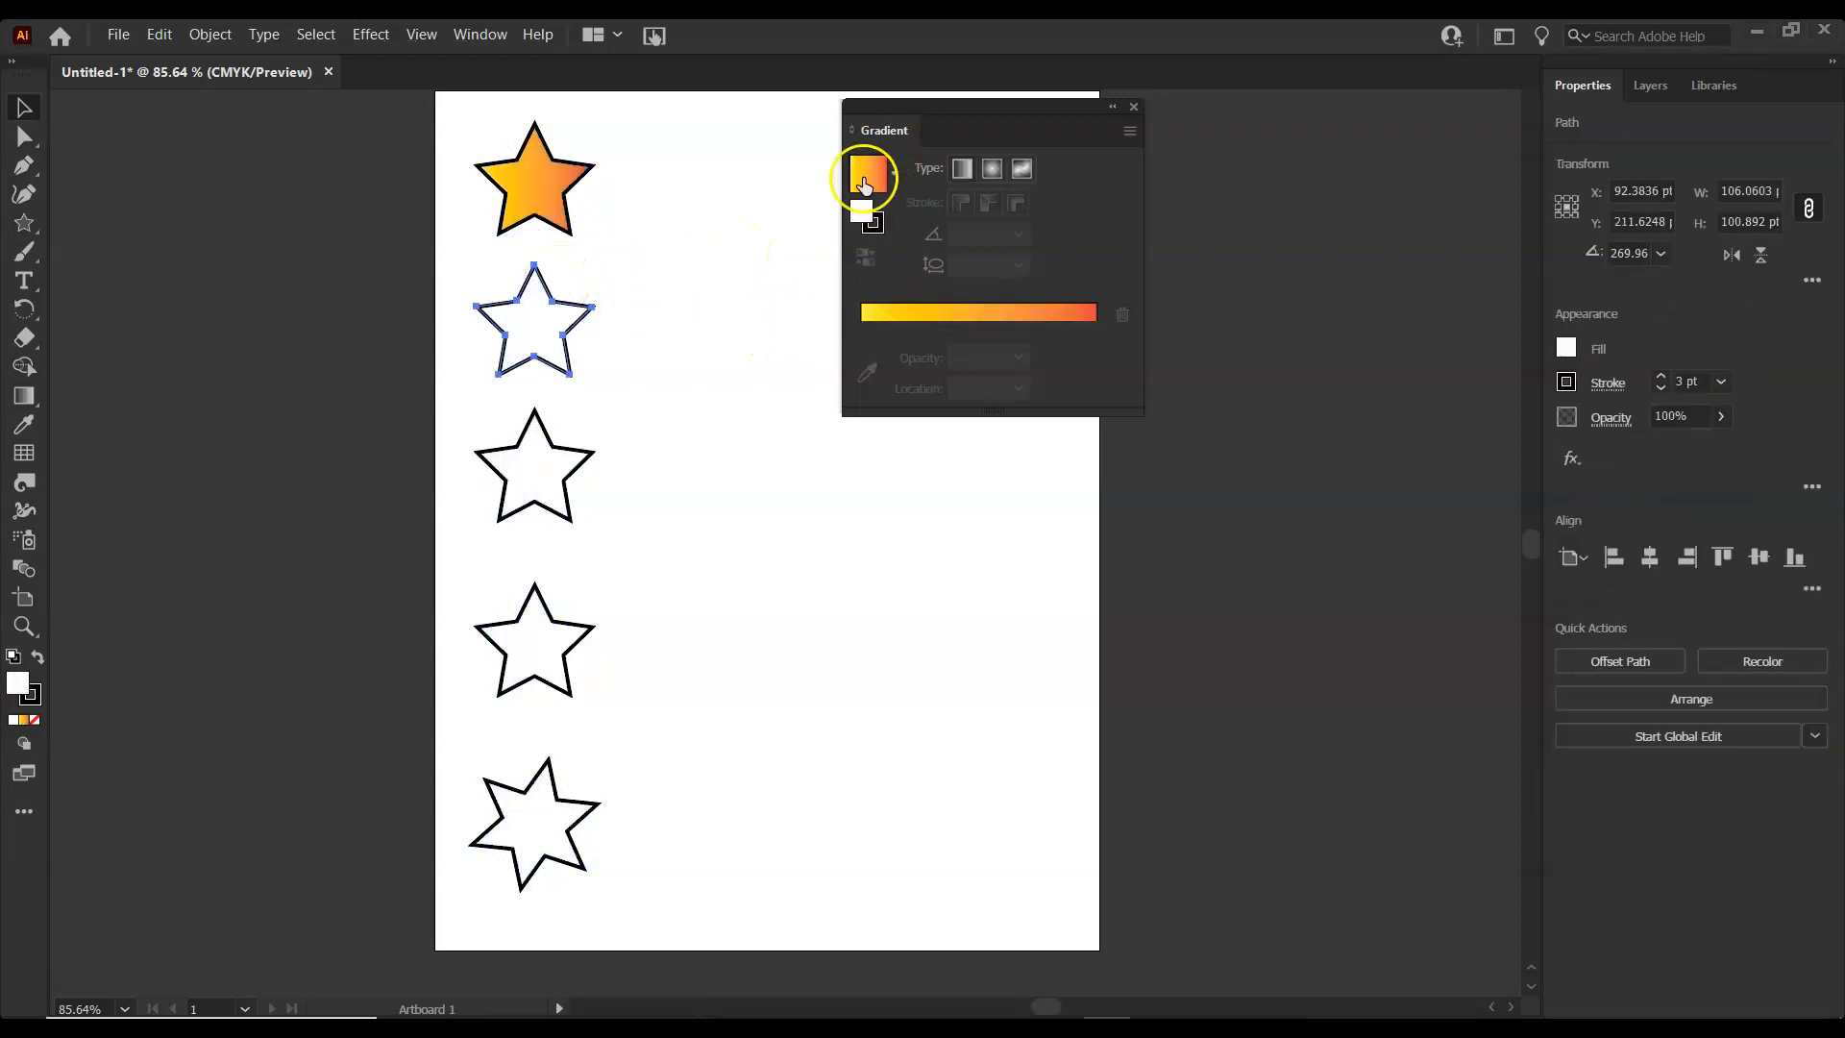
click(893, 175)
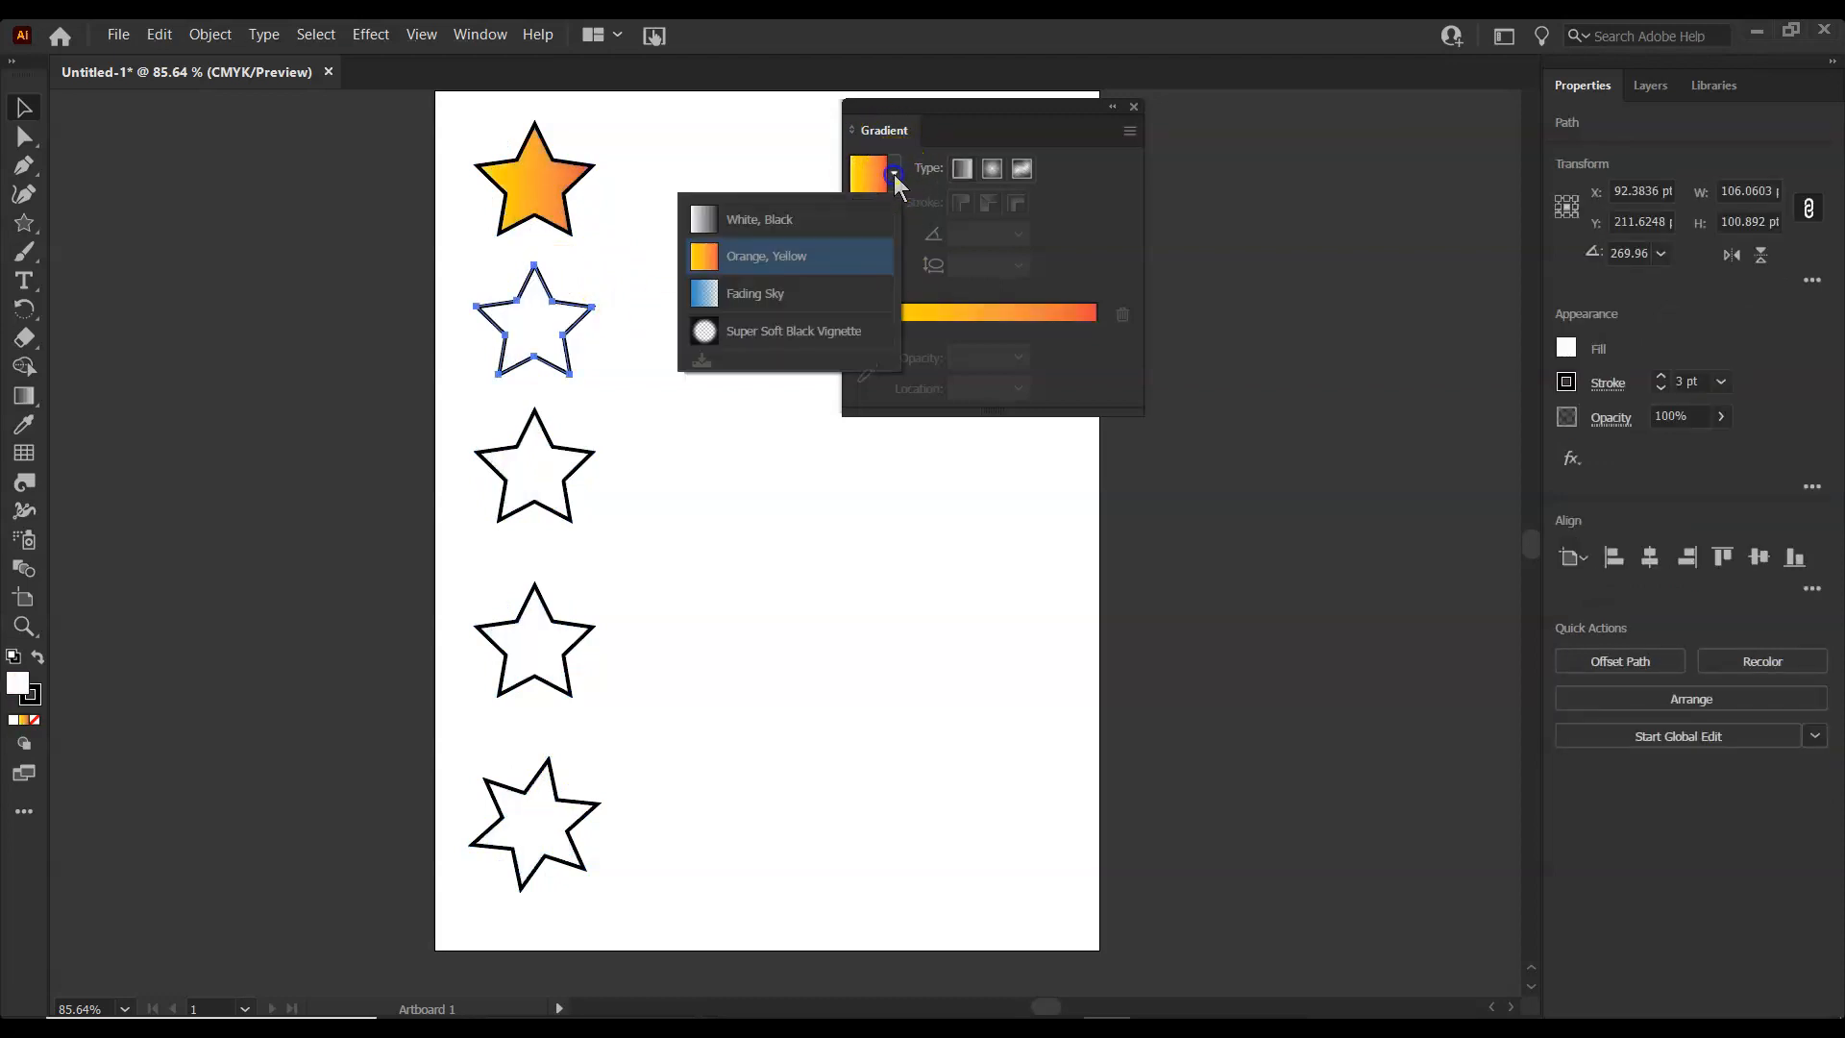
click(727, 220)
click(861, 357)
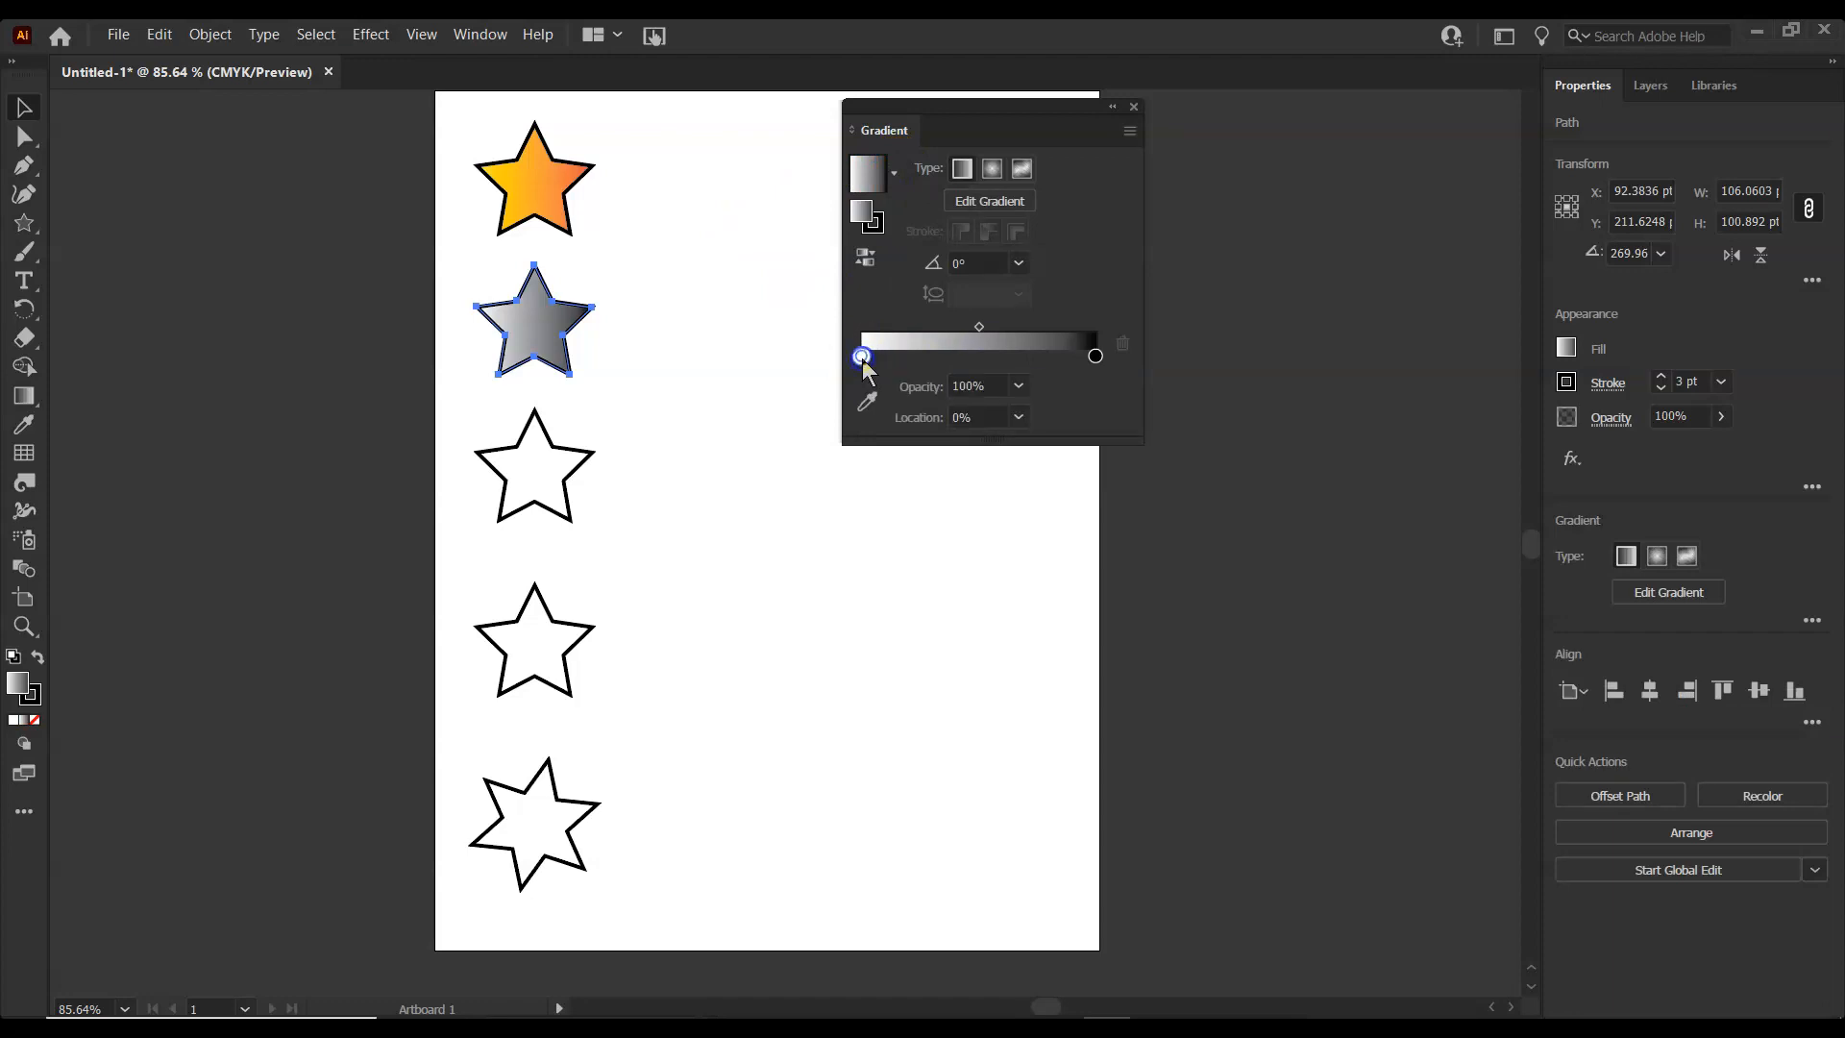
double_click(862, 358)
click(821, 448)
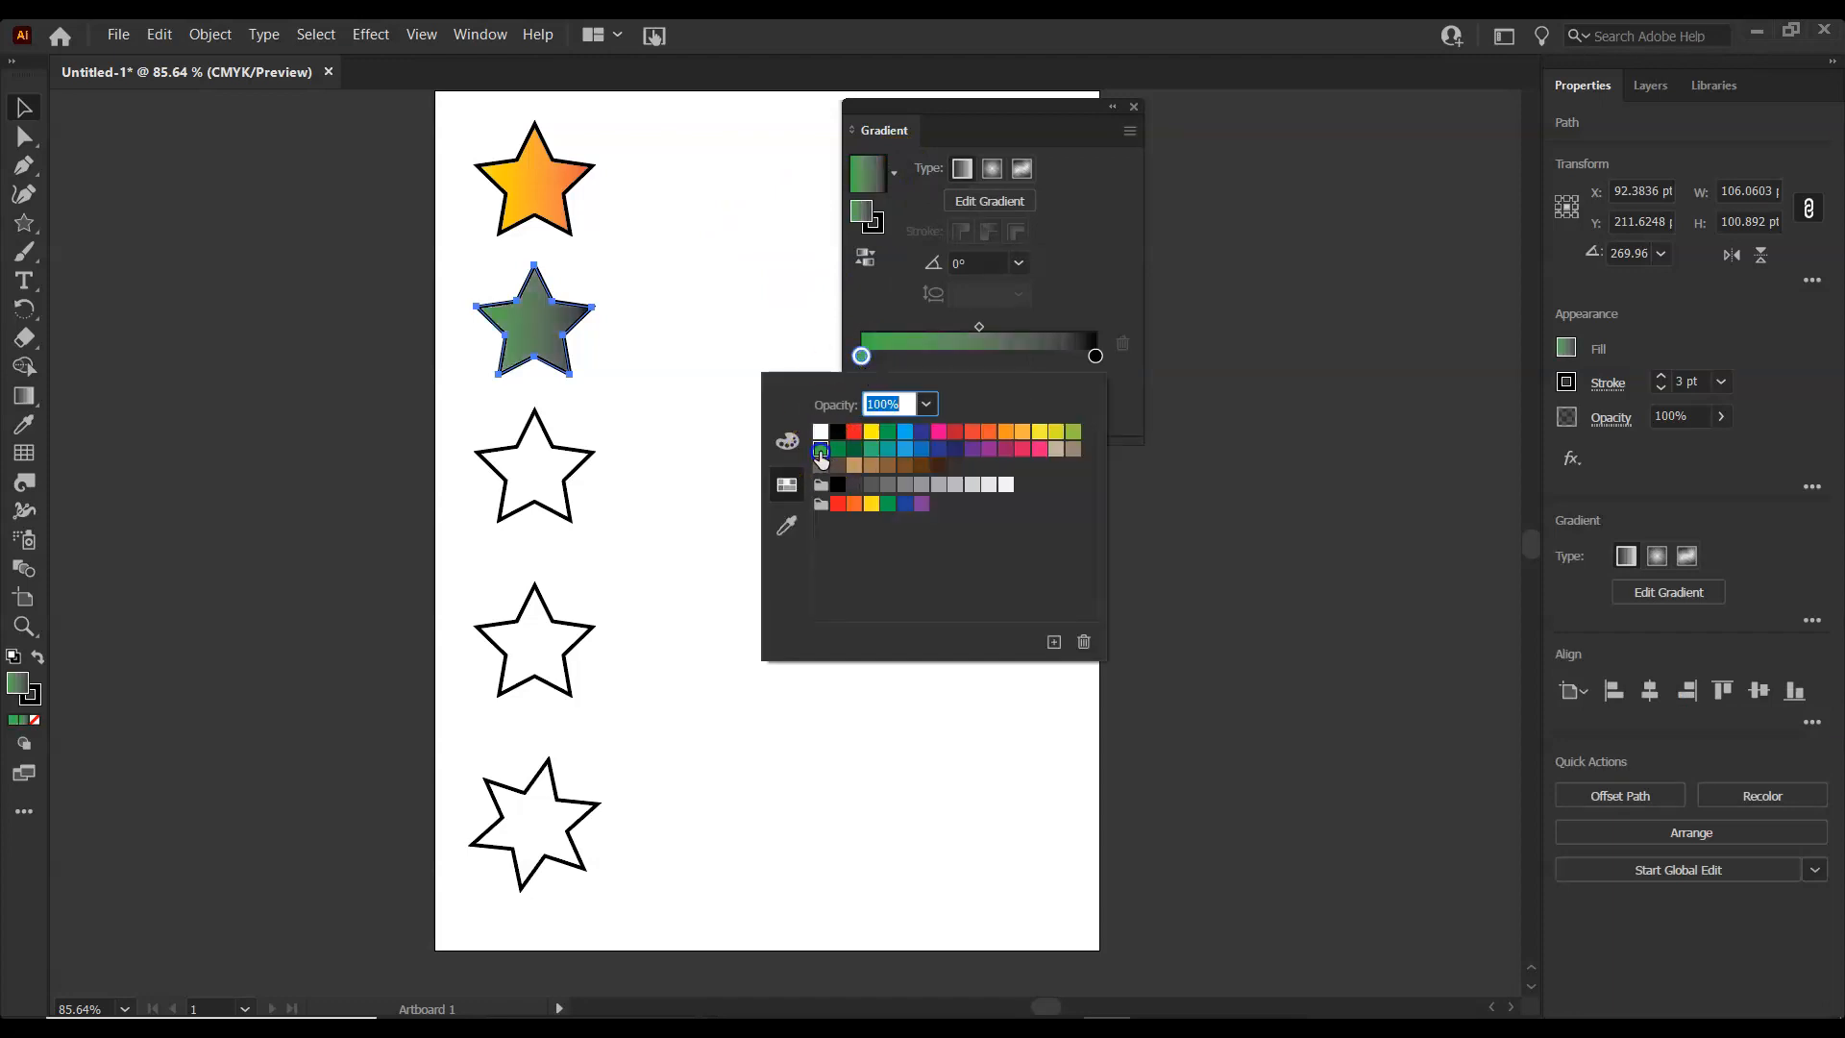
click(1017, 332)
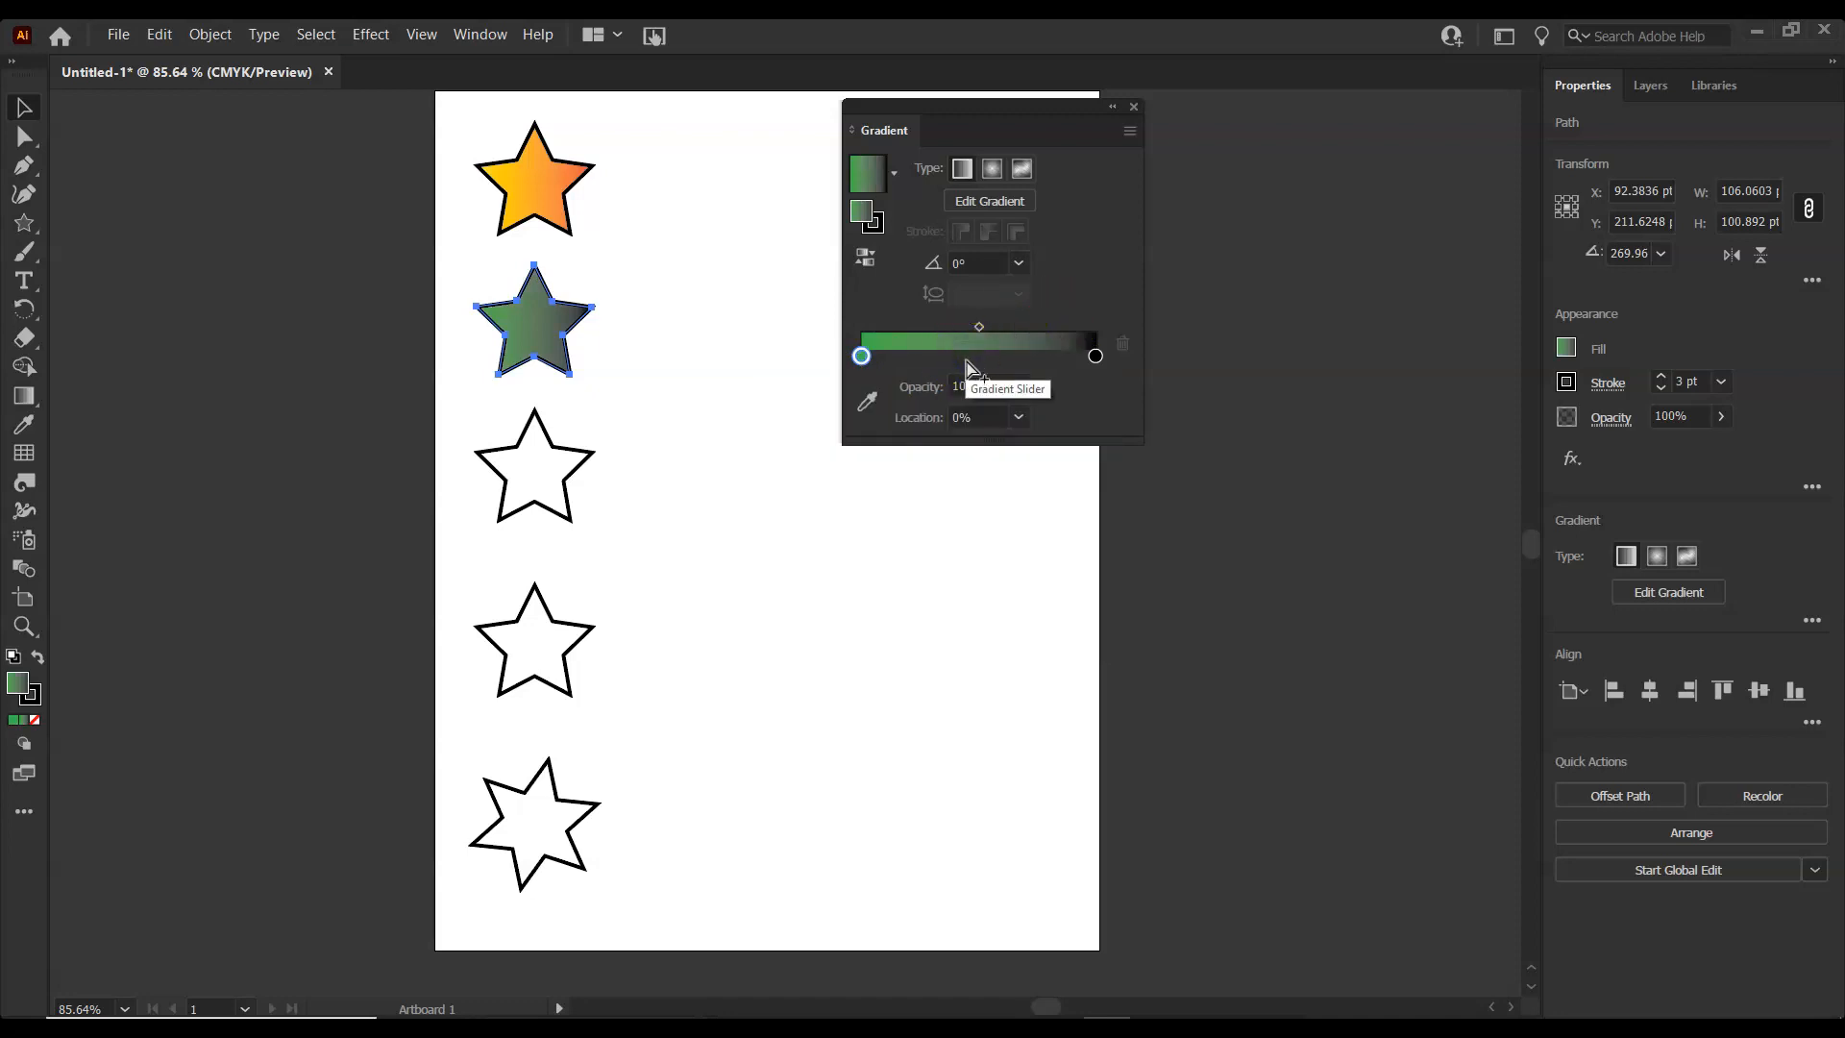
Add an orange stop at about 46% of the second star's gradient and recolor its end stop yellow-green.
click(971, 357)
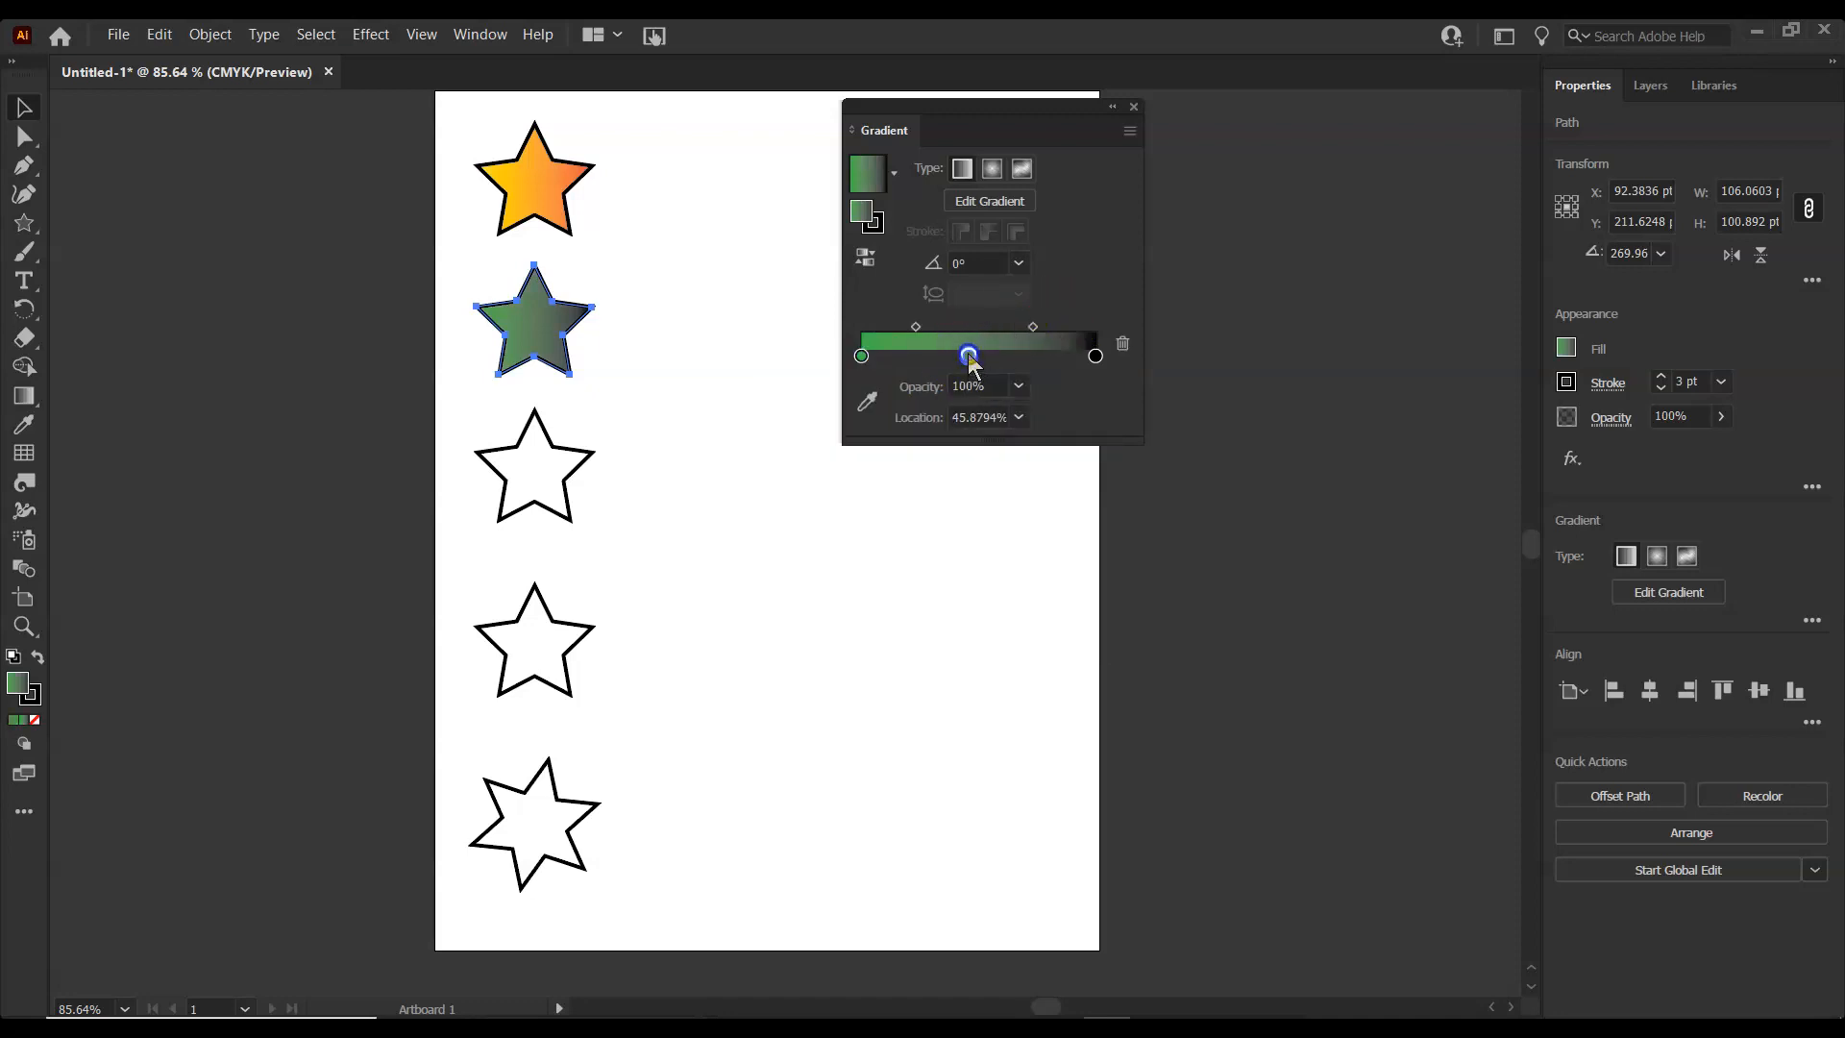
double_click(968, 357)
click(1004, 432)
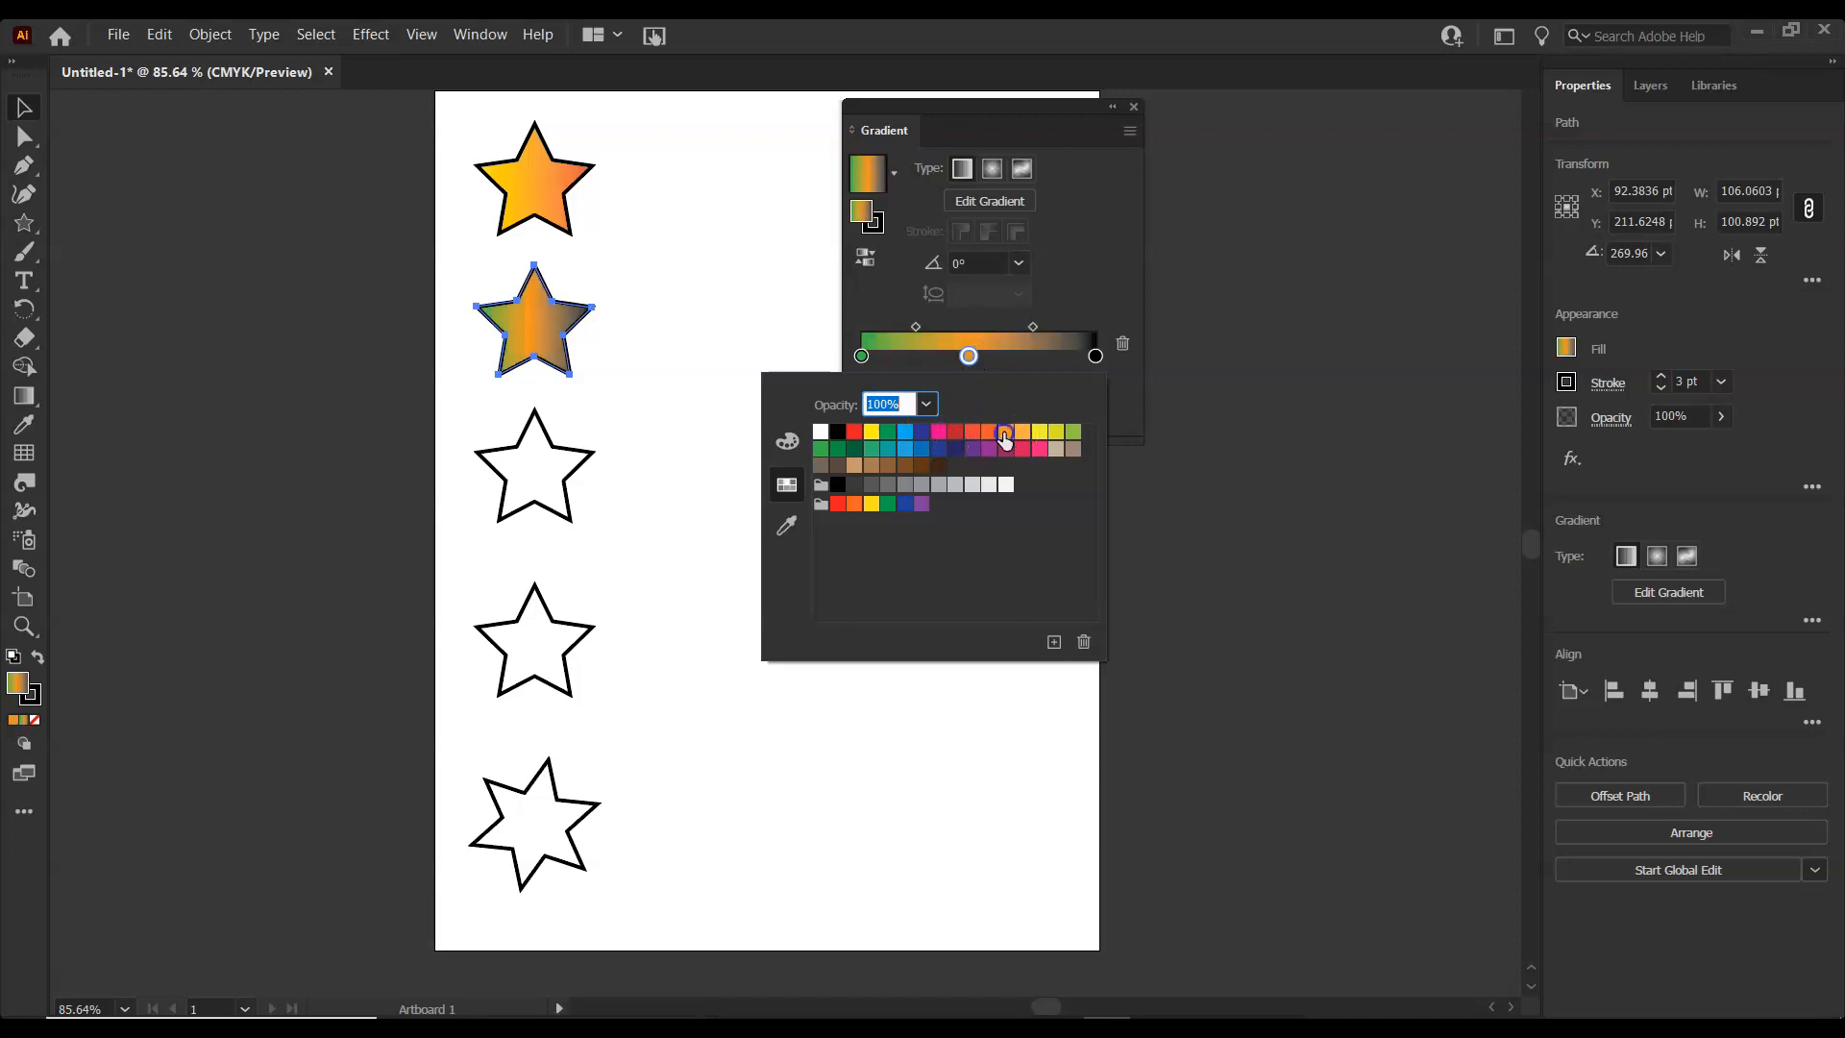
click(1095, 358)
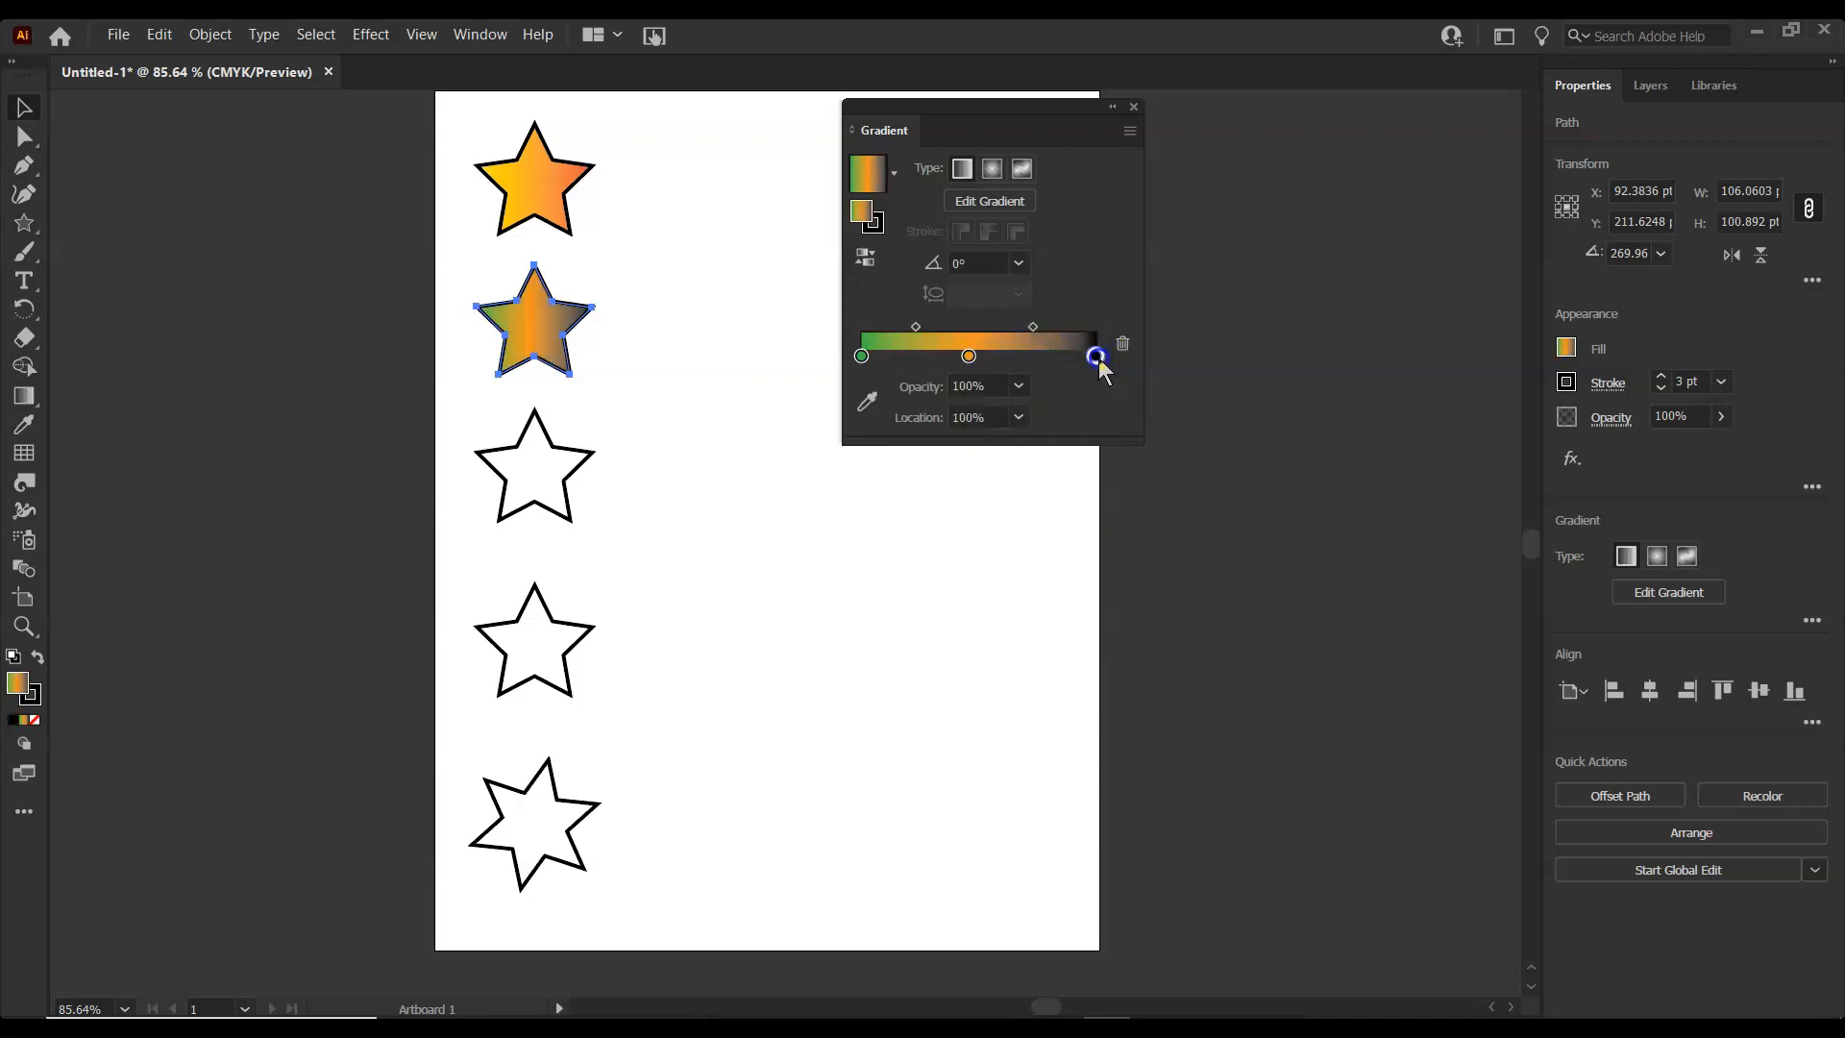
double_click(1097, 357)
click(1058, 433)
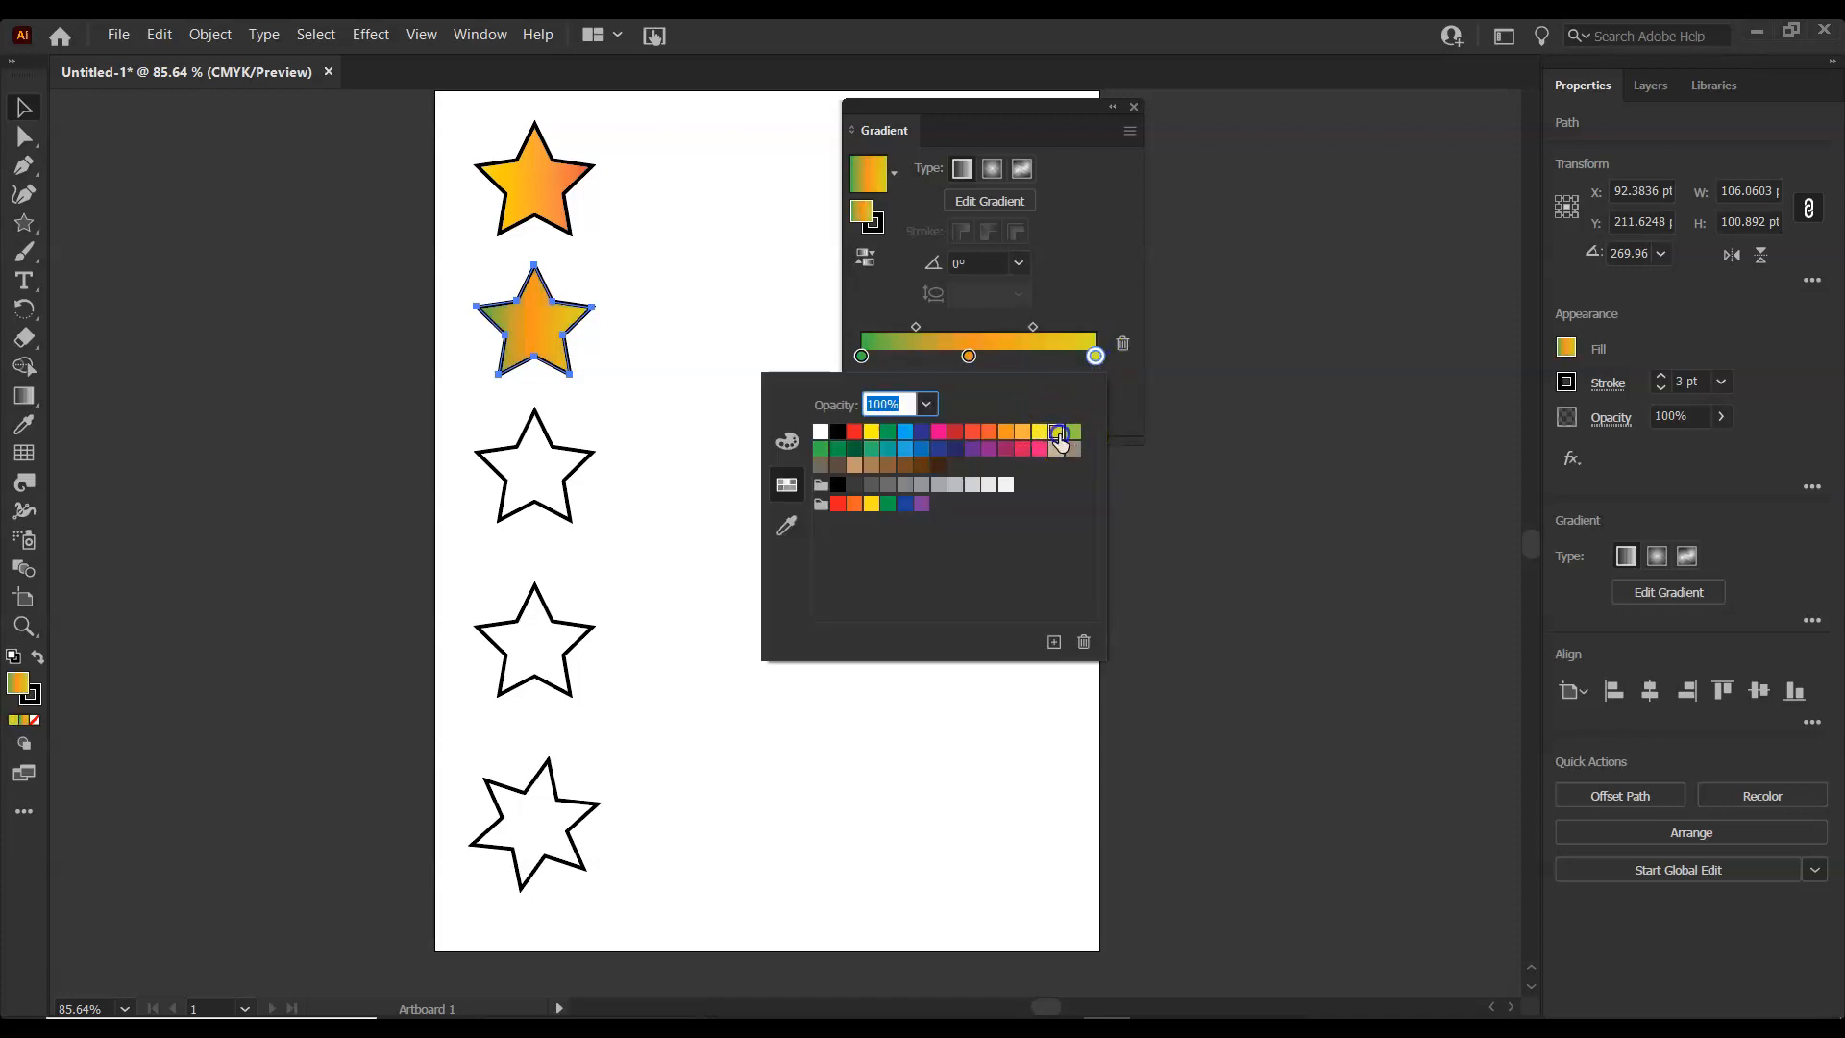
Make the second star's gradient linear with a 40° angle, and select the third star.
click(961, 171)
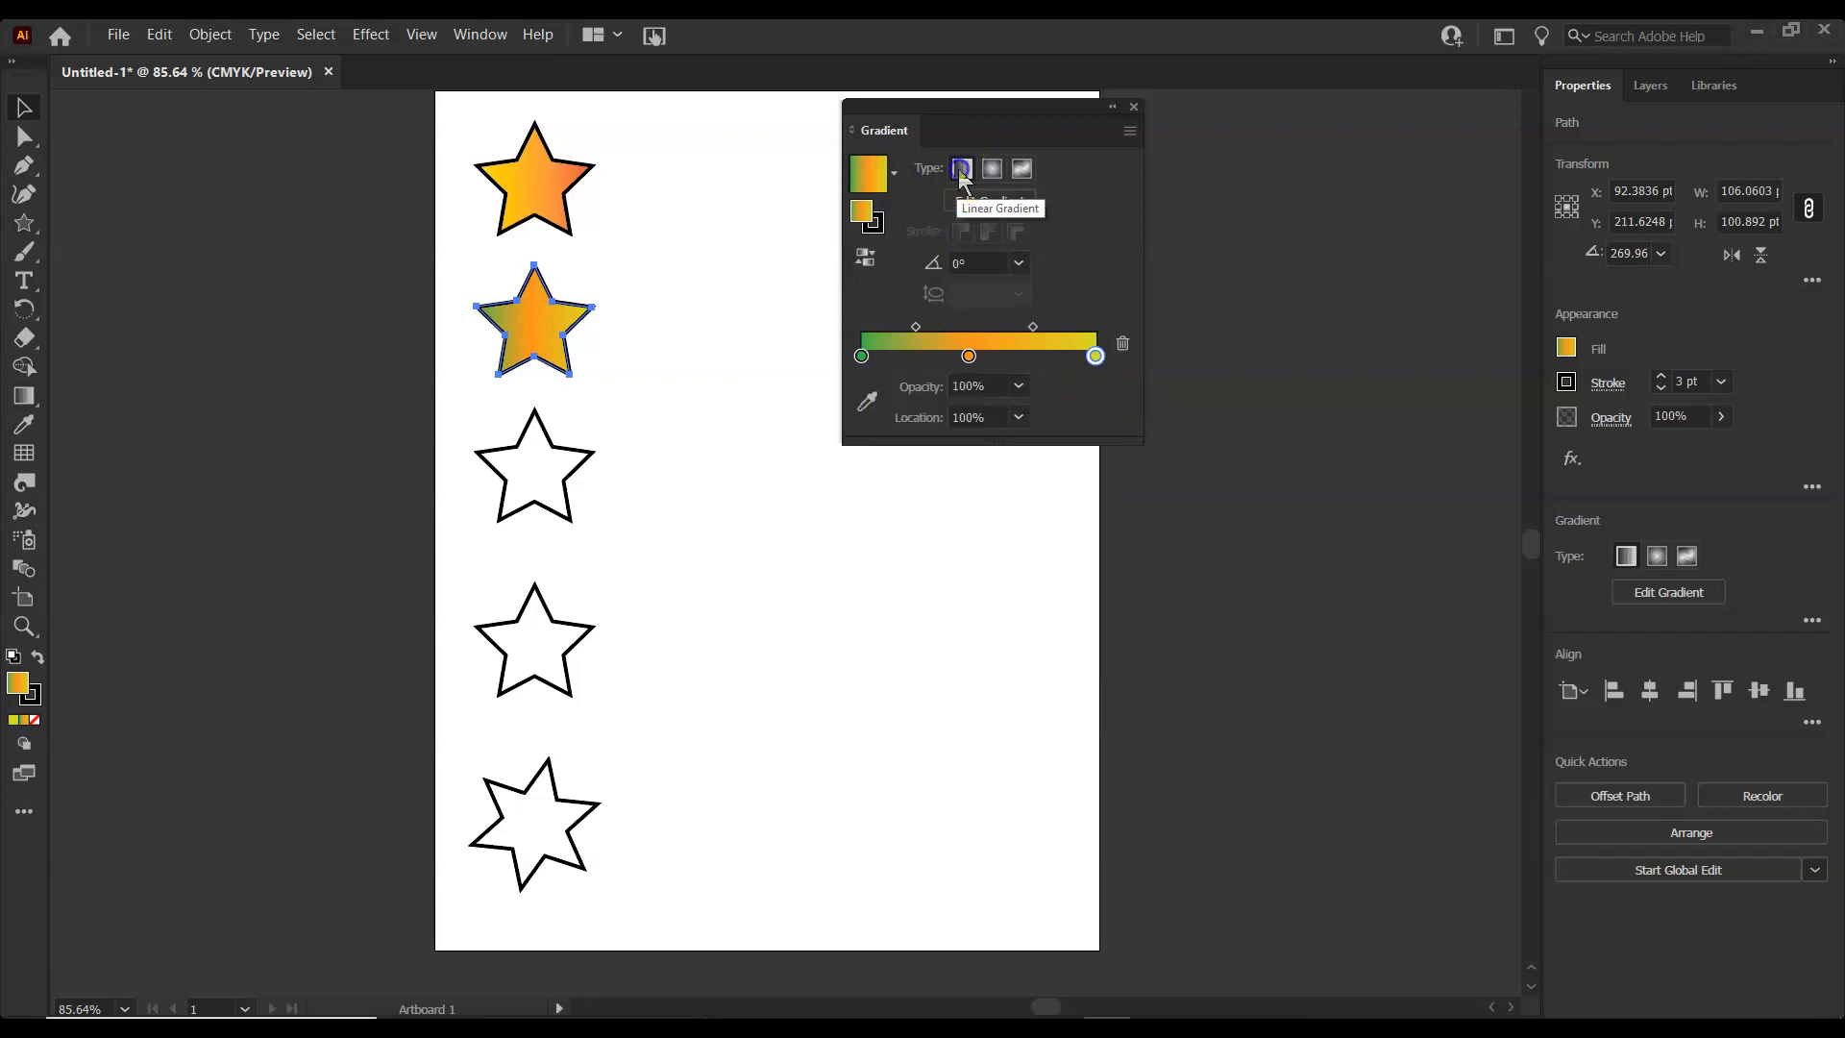
click(976, 262)
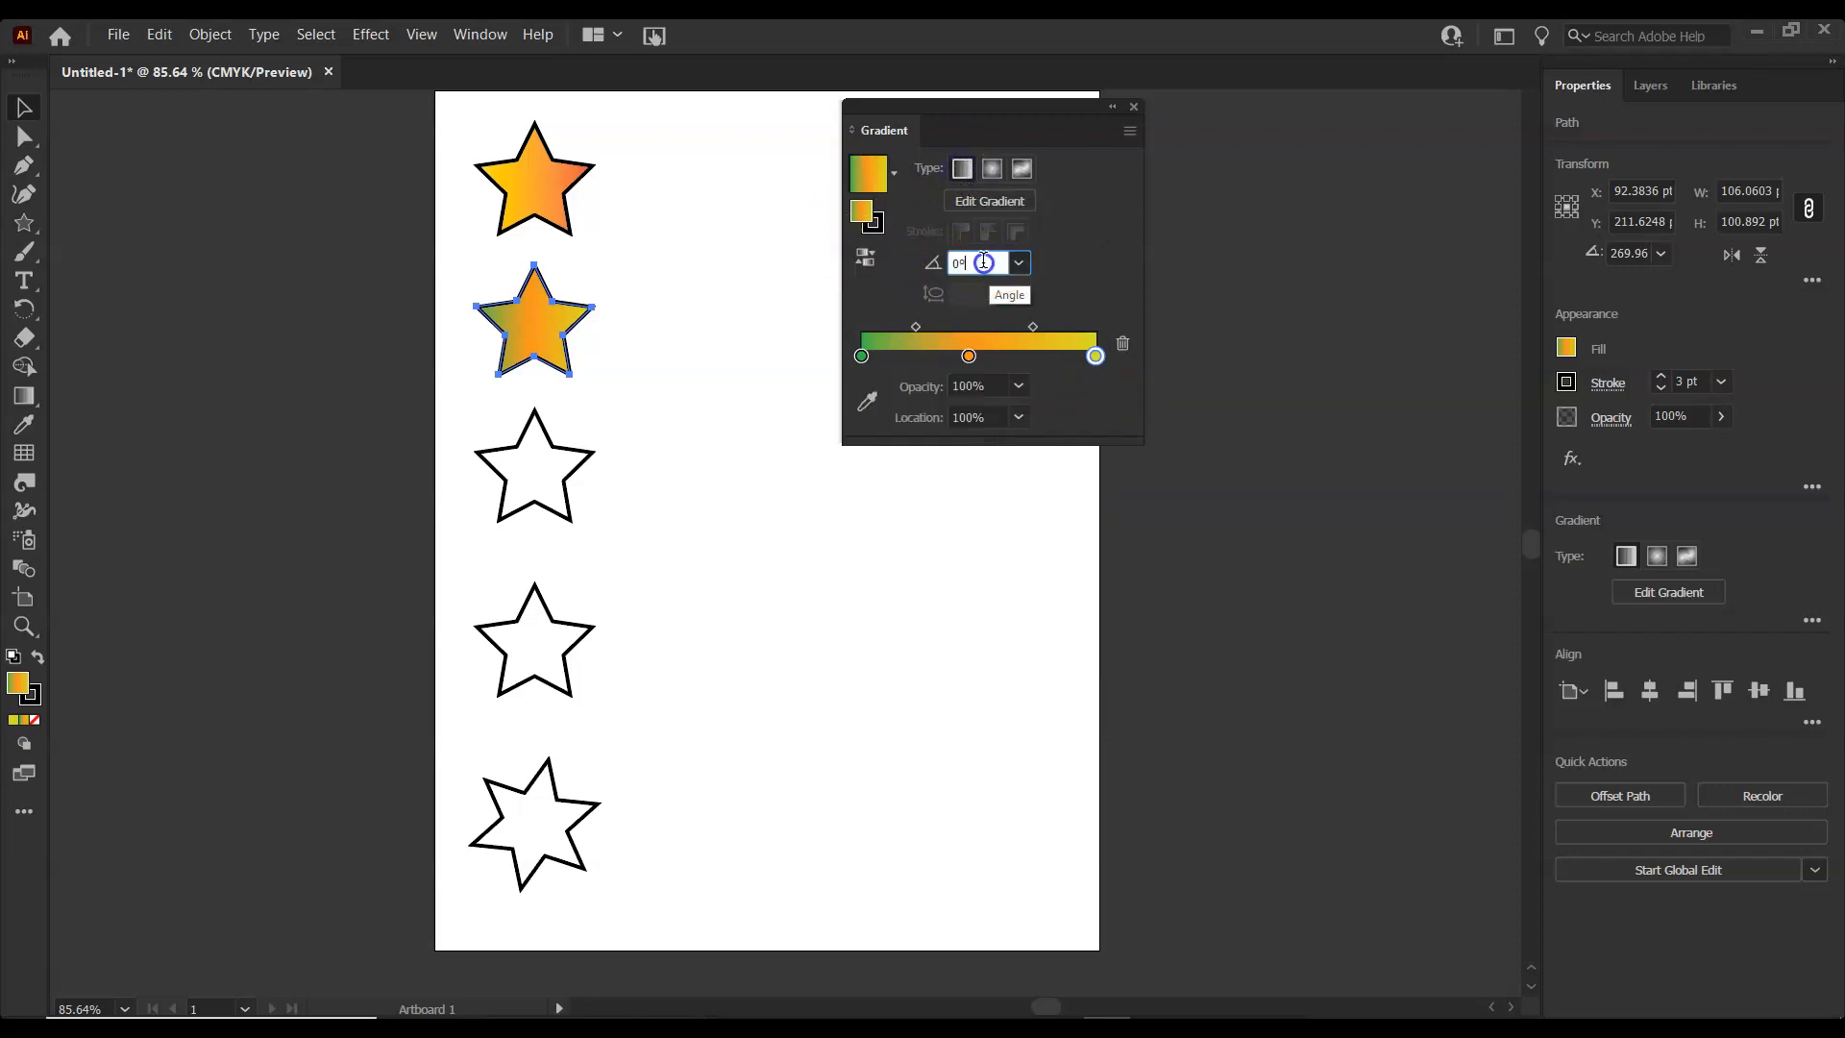
text(45)
key(Return)
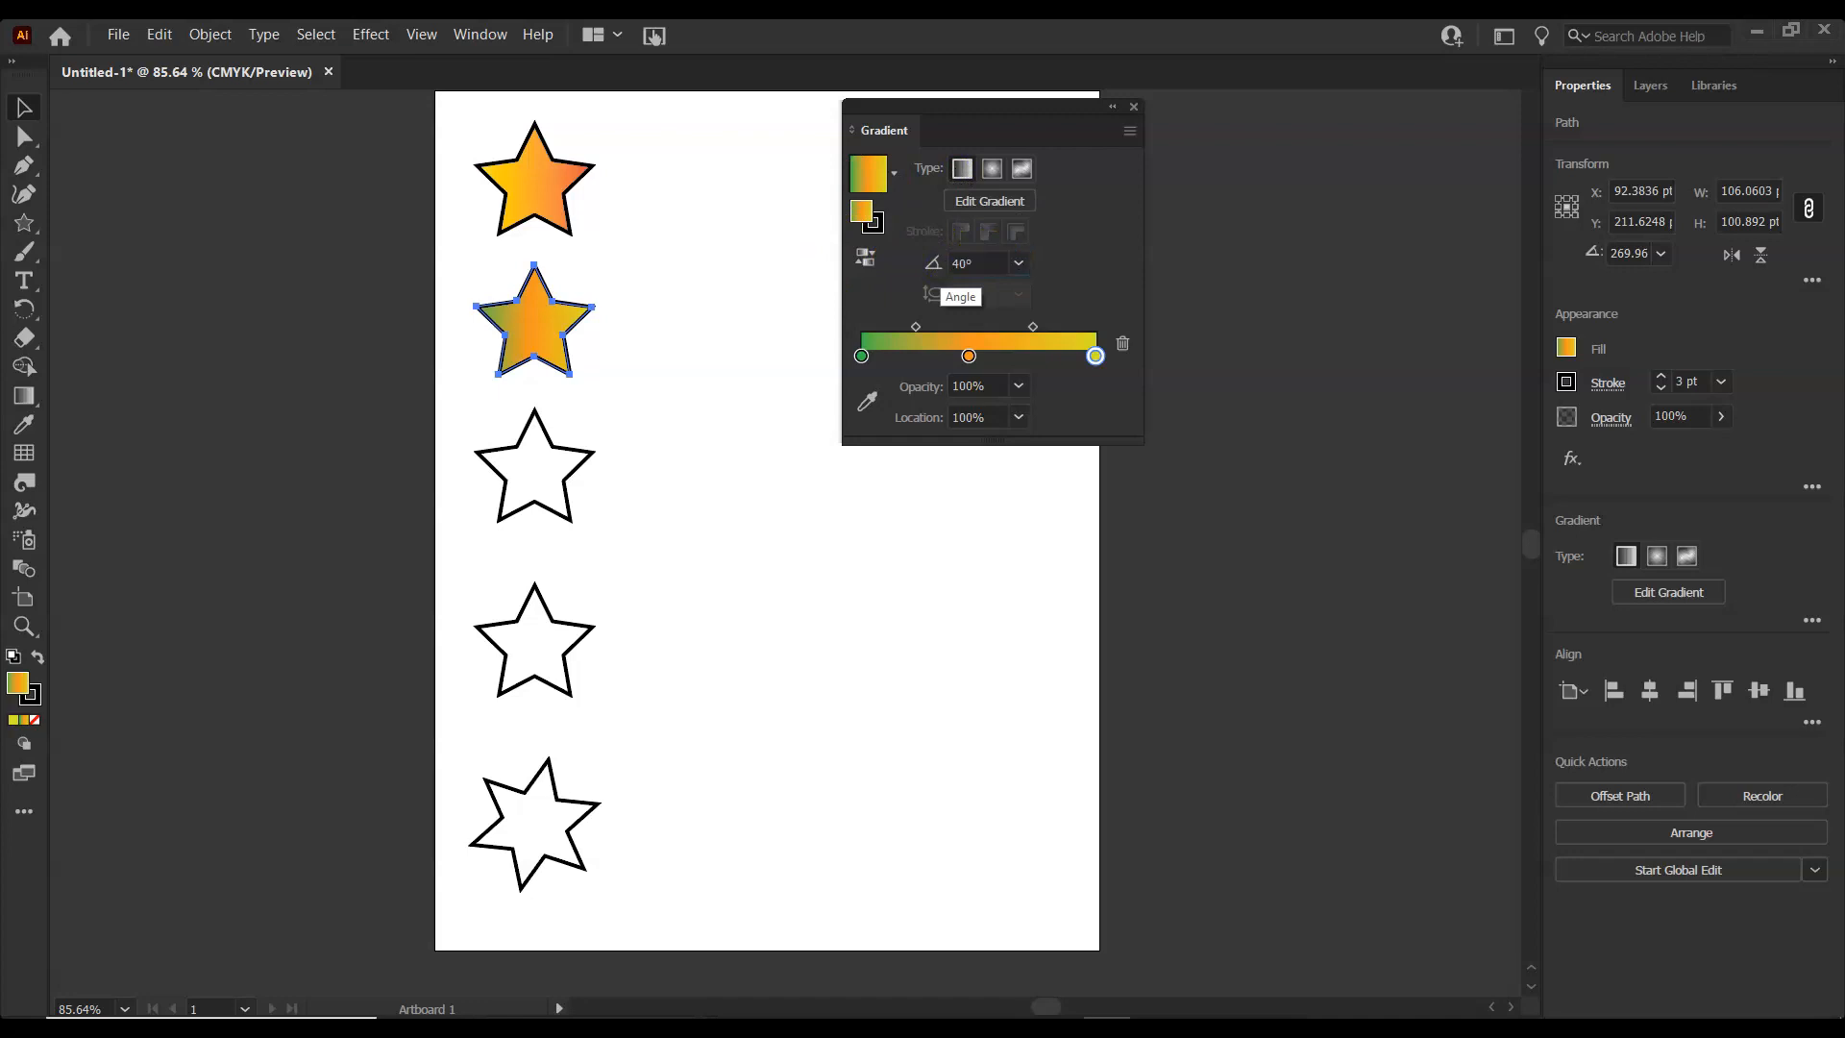
click(530, 481)
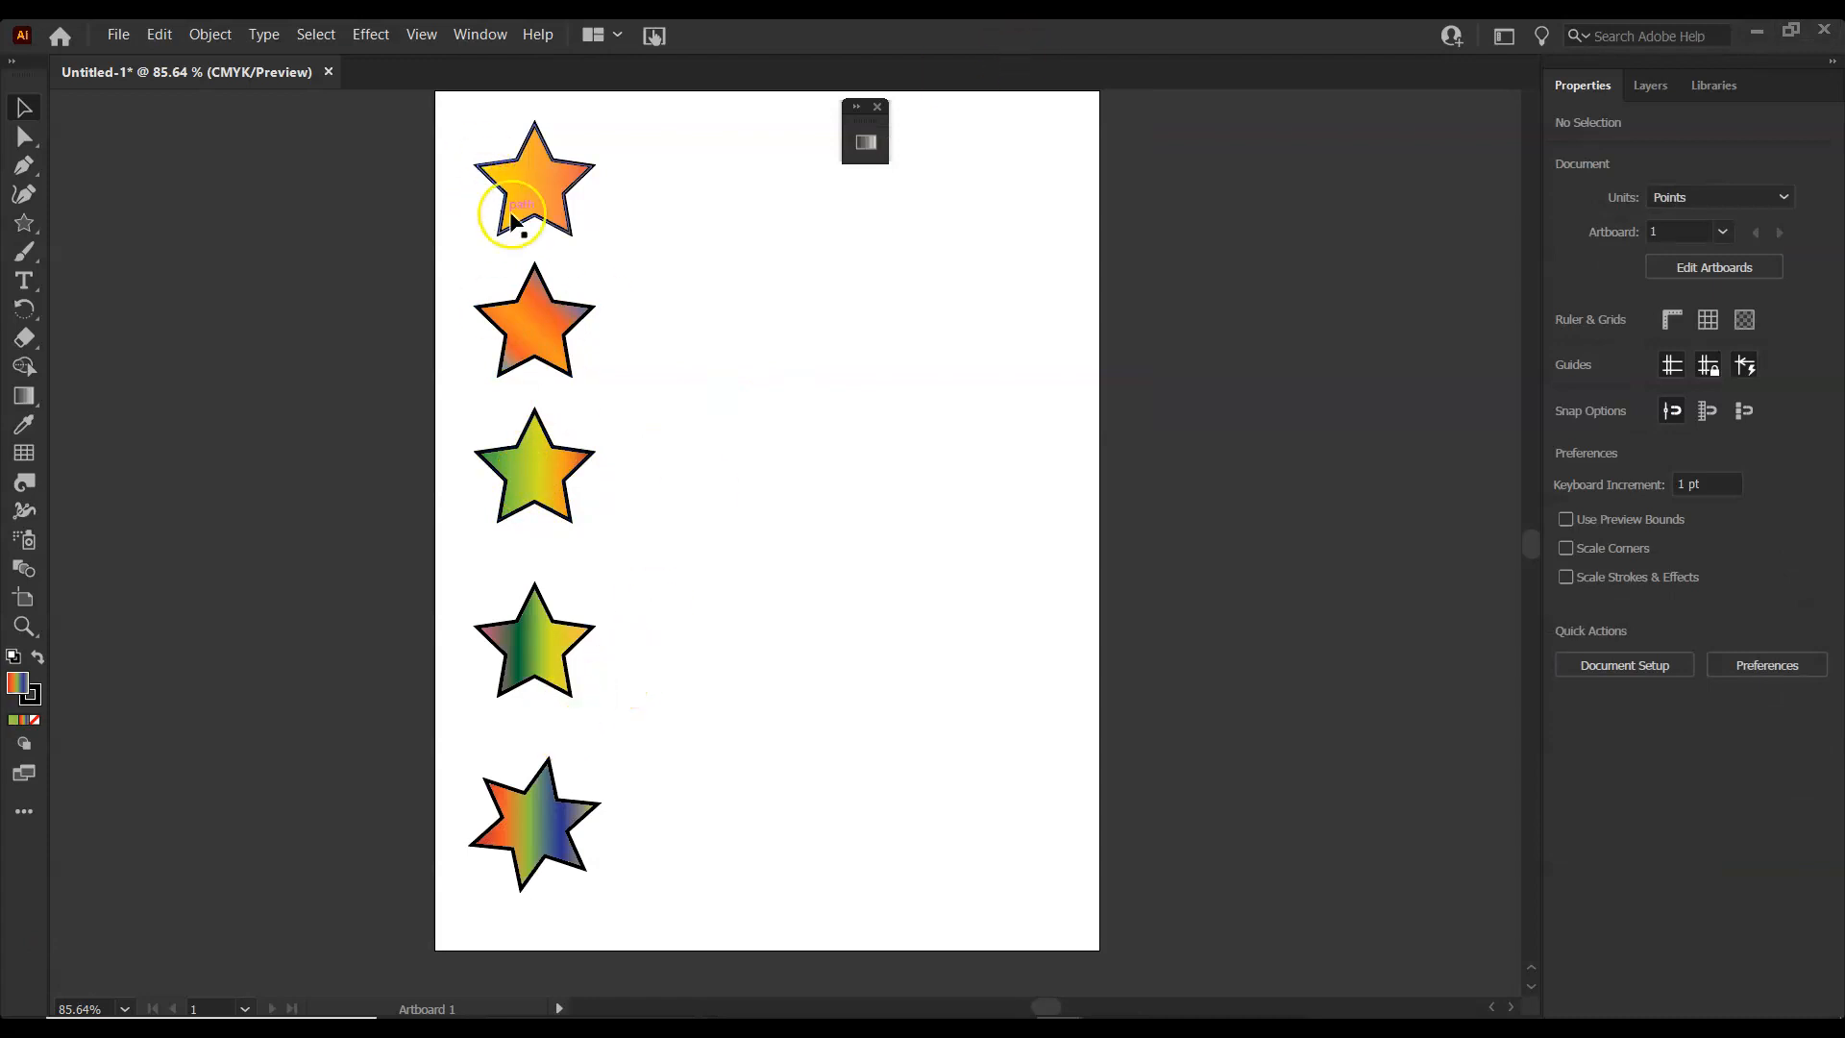
Select all five gradient-filled stars and duplicate them as a second column to the right of the first.
click(536, 203)
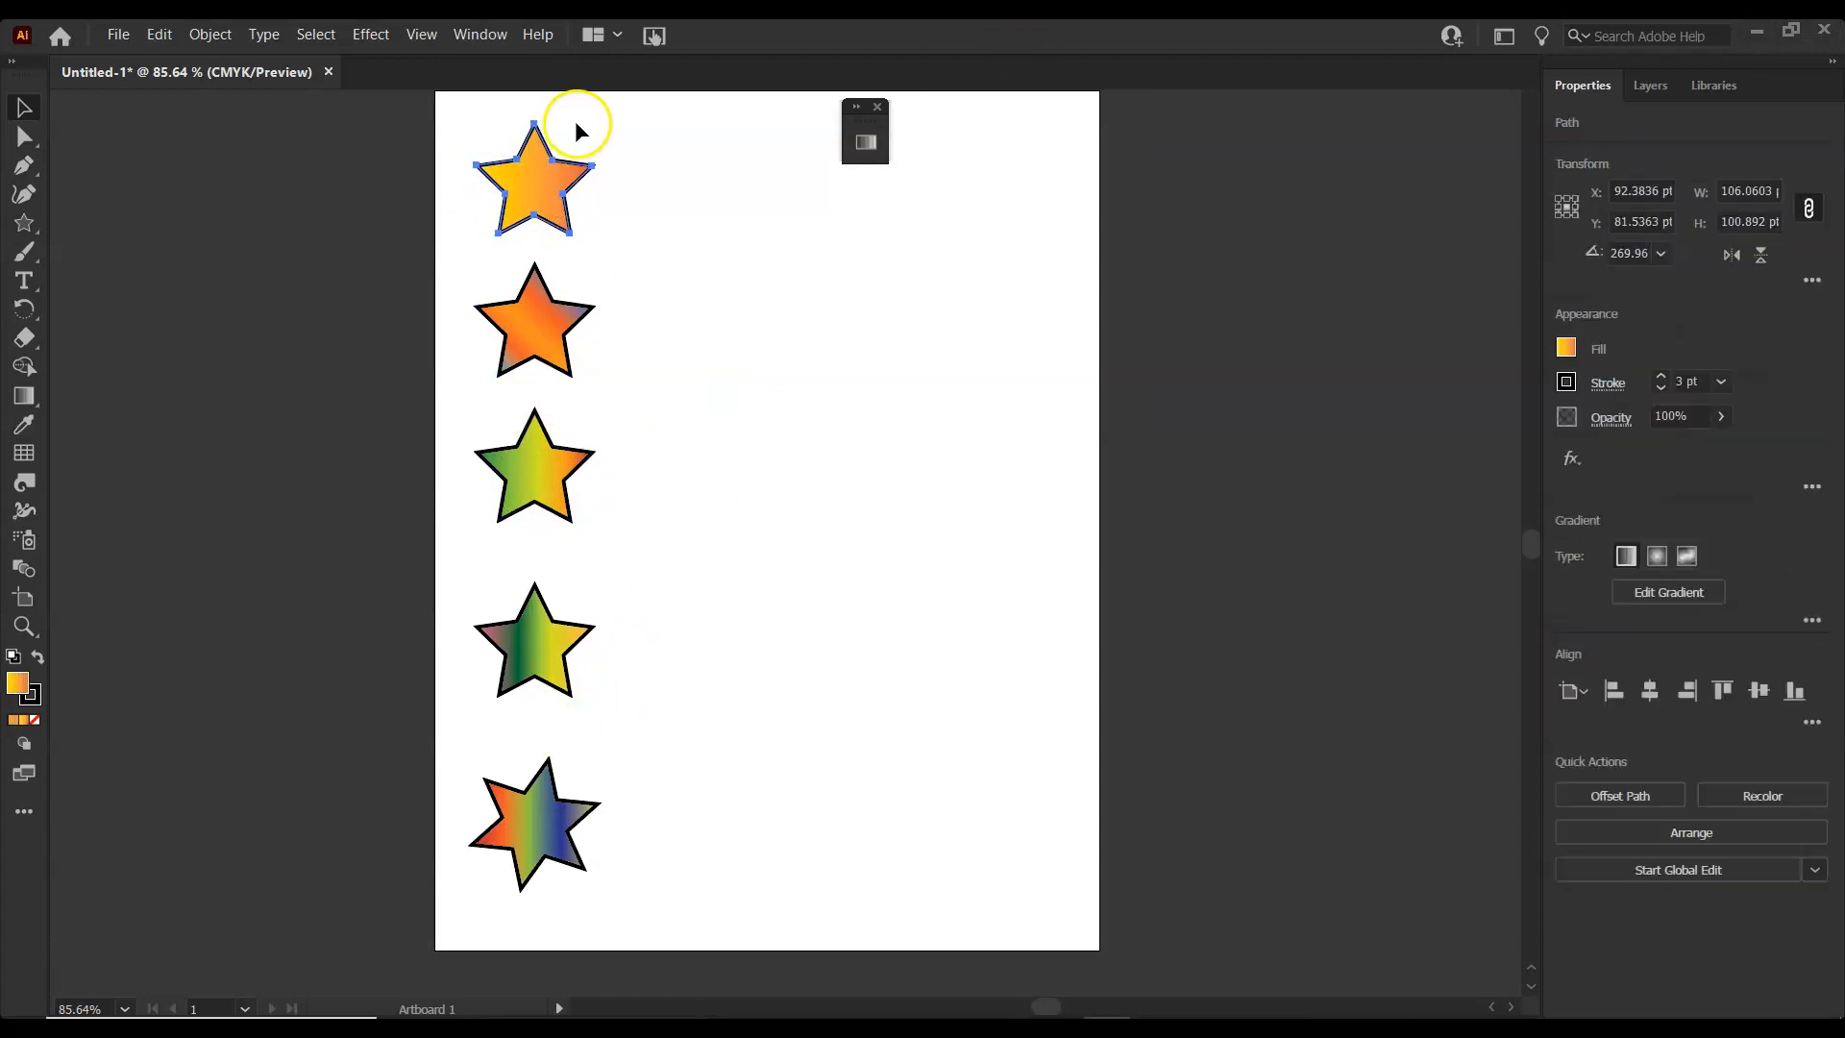
shift+click(535, 317)
shift+click(523, 646)
shift+click(547, 812)
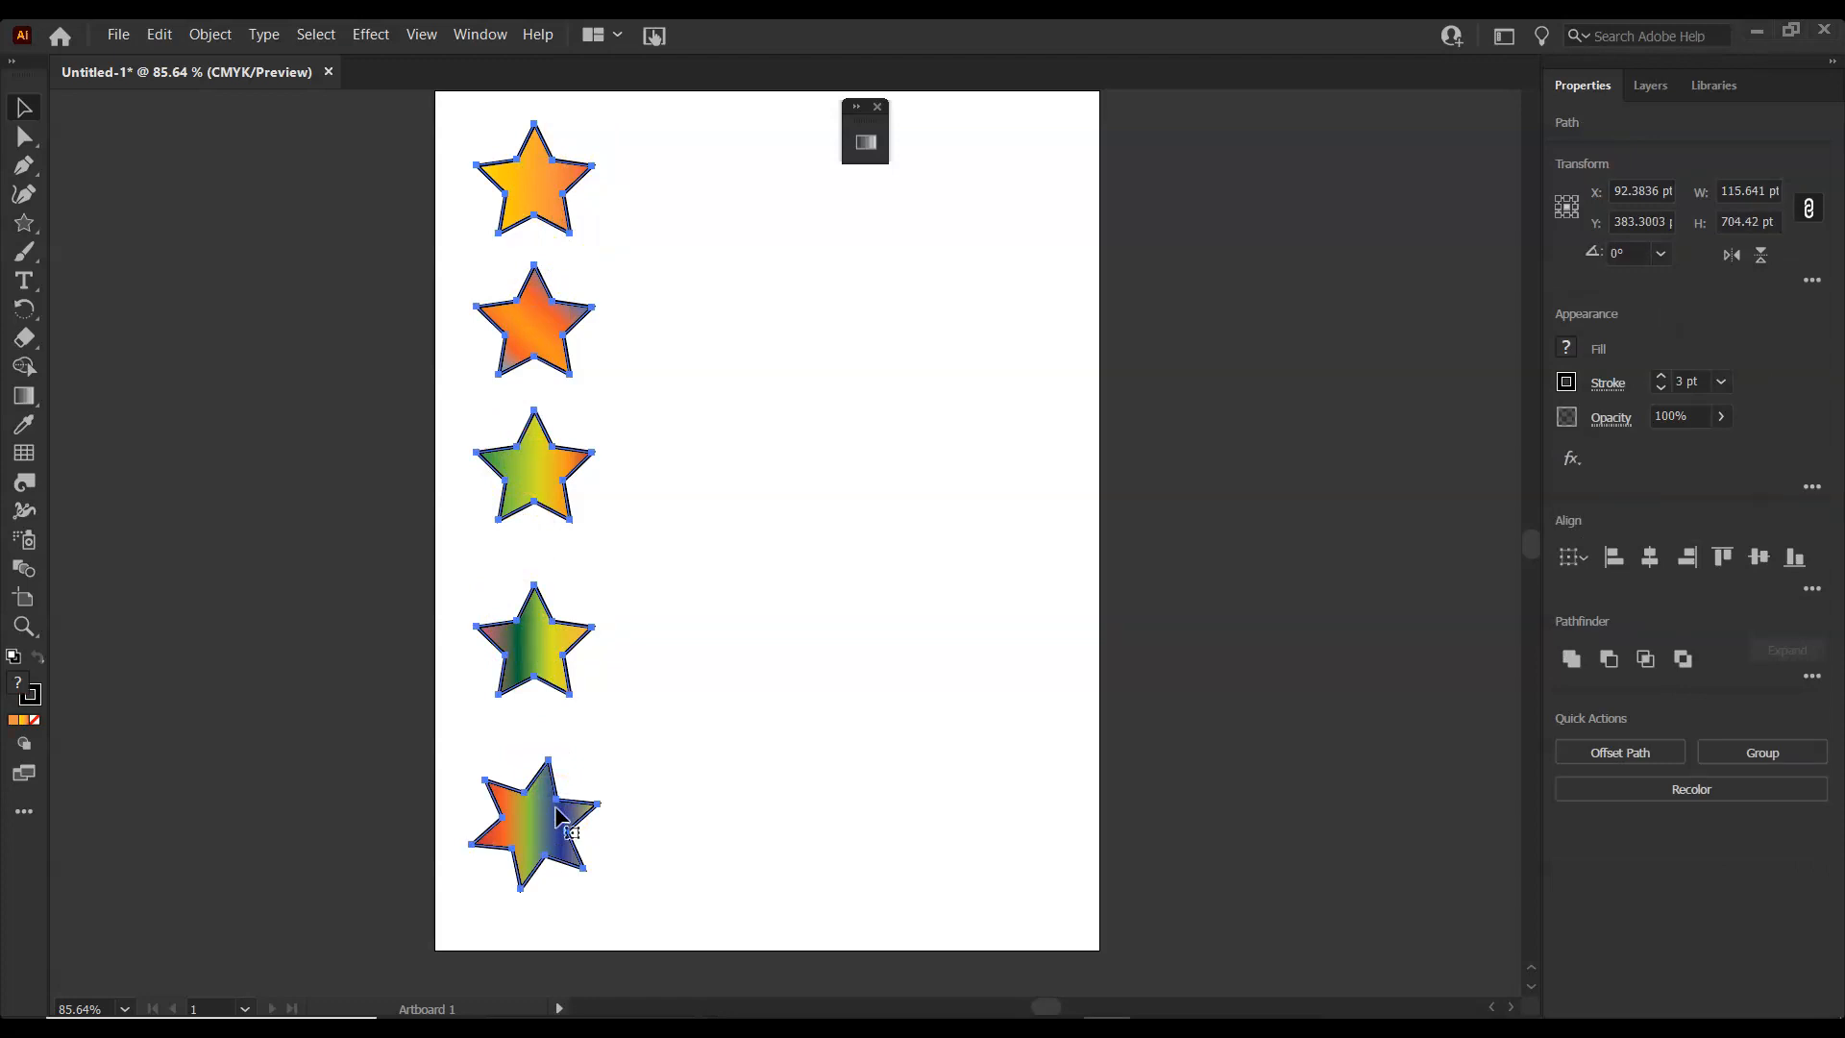
mouse_move(561, 817)
mouse_down()
mouse_move(749, 810)
mouse_move(576, 823)
mouse_move(540, 845)
mouse_up()
click(719, 189)
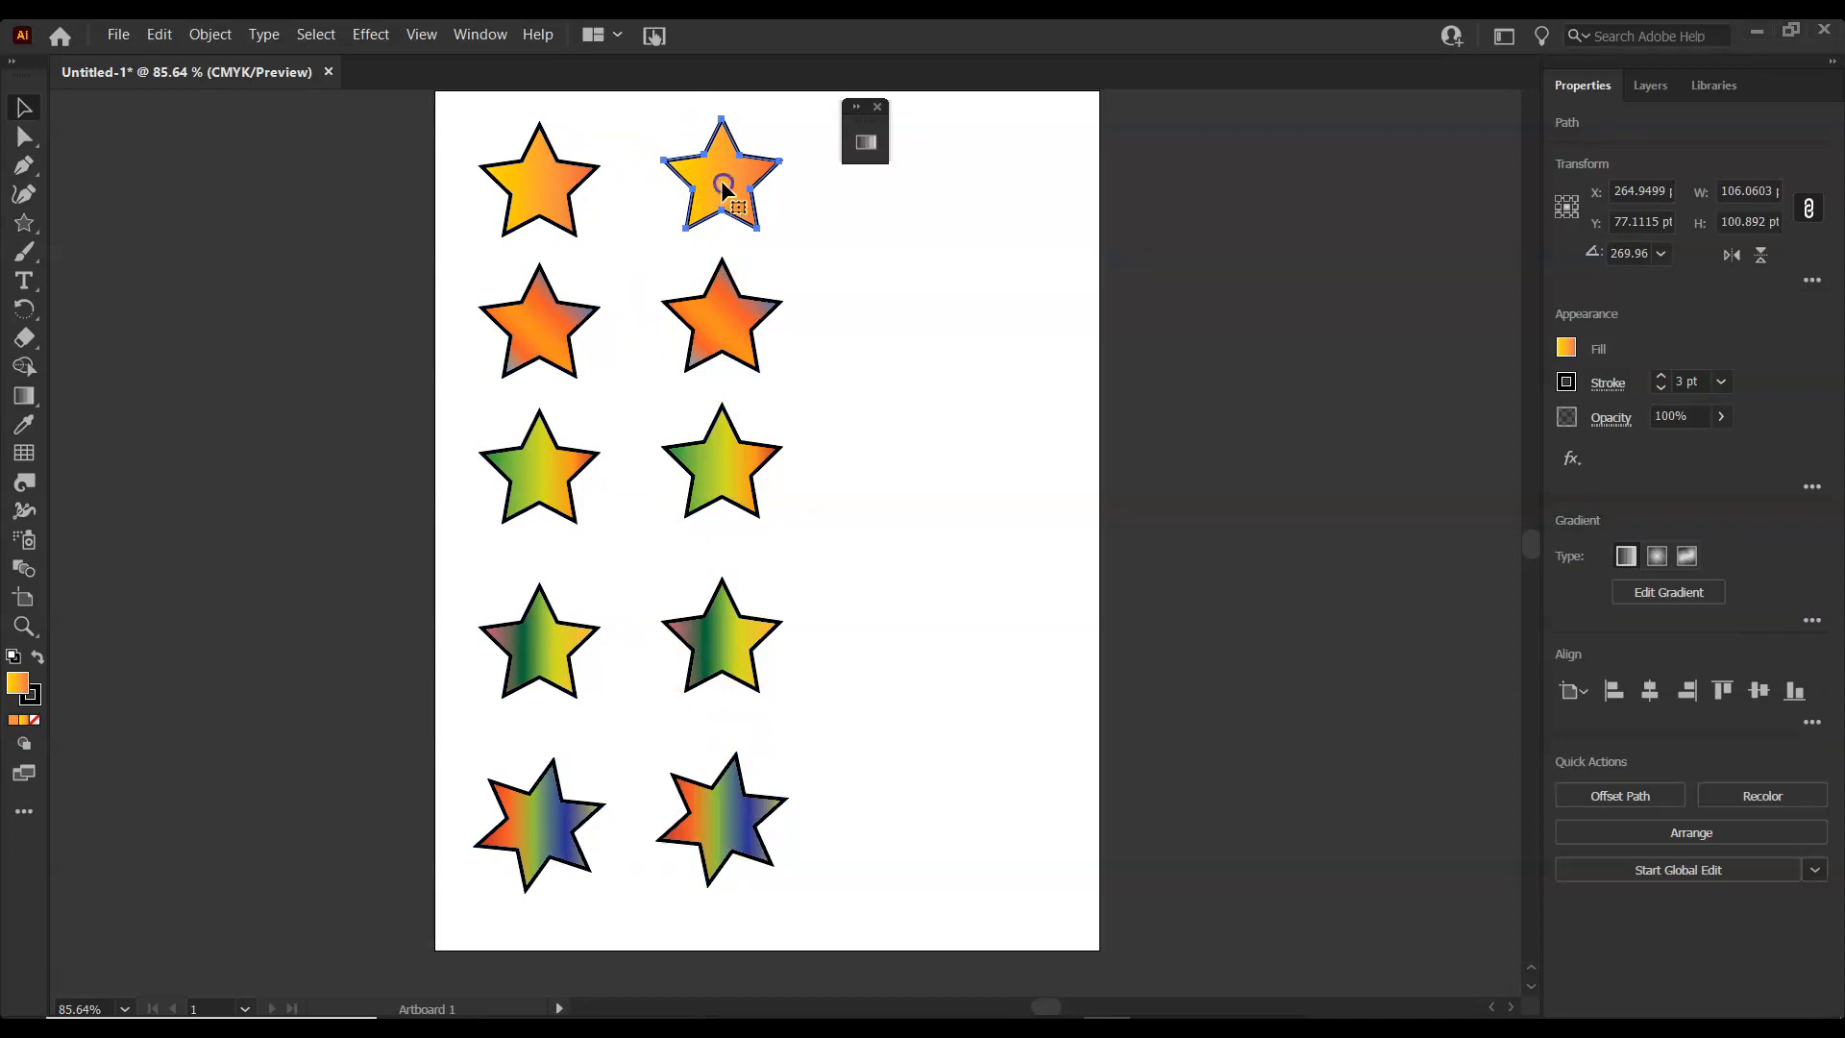
double_click(723, 189)
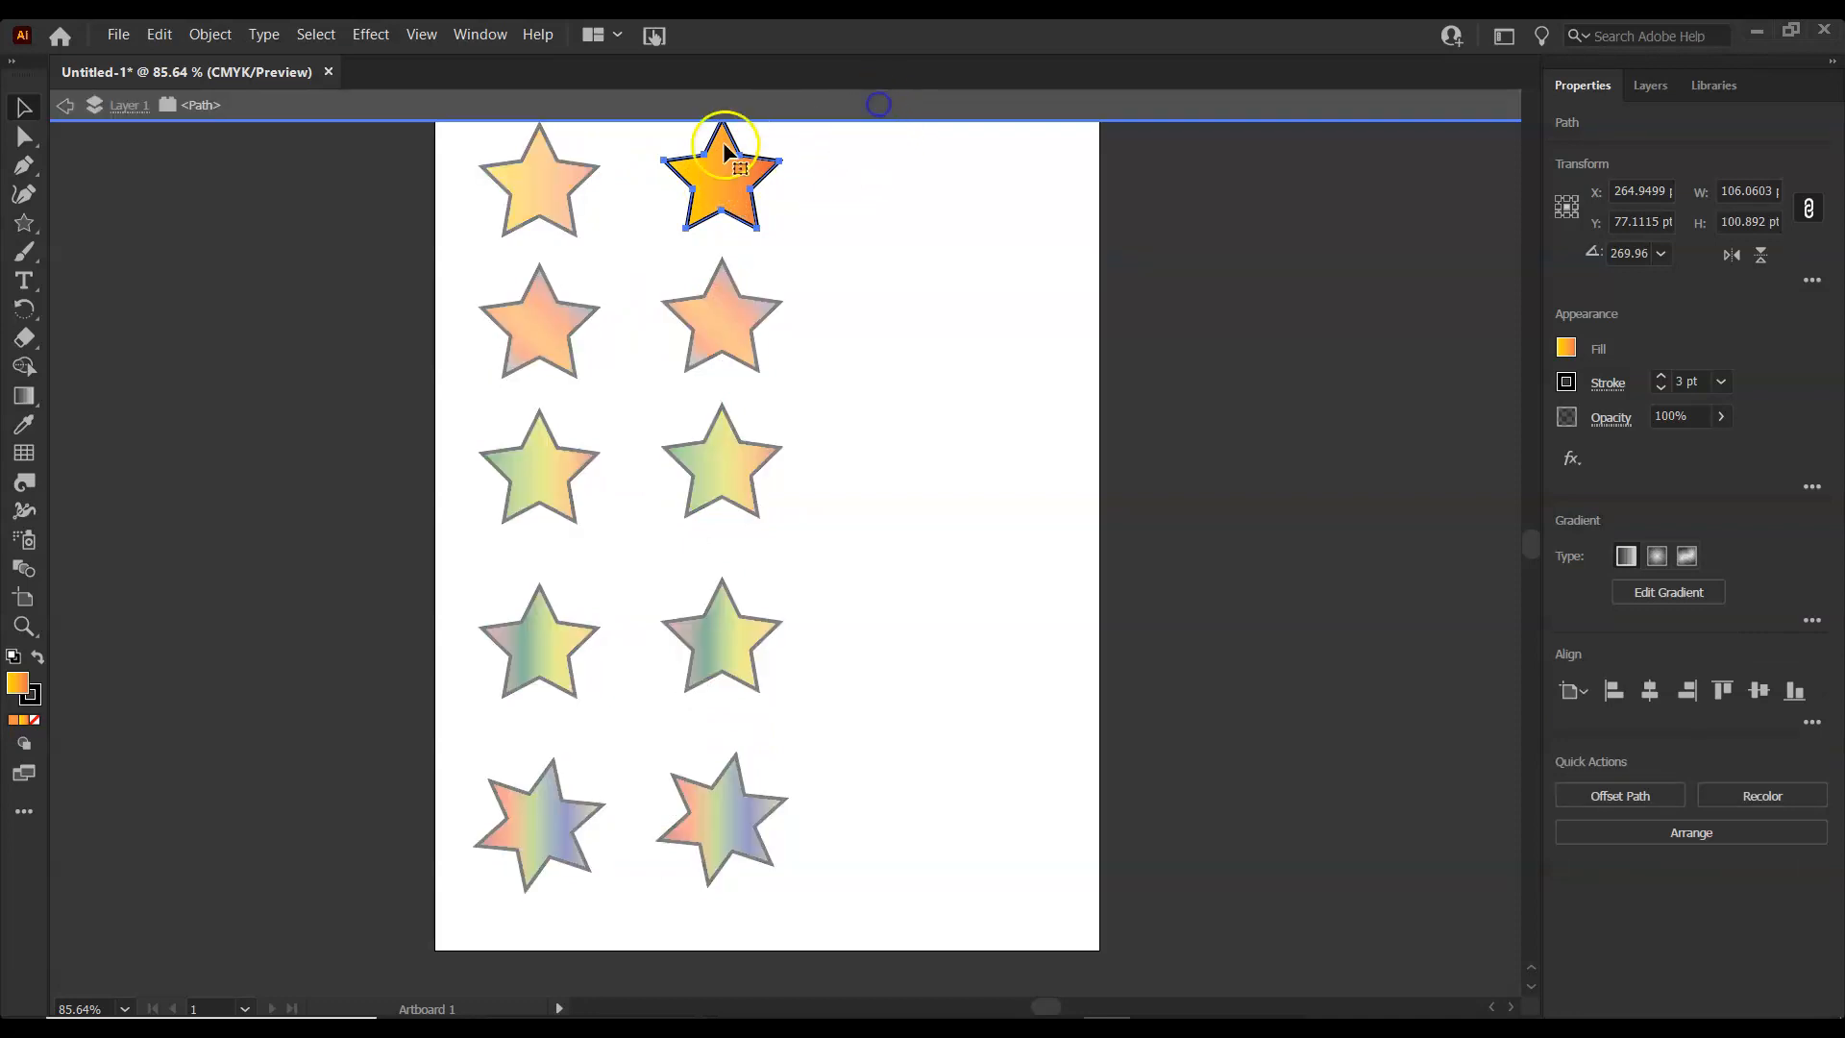
click(64, 105)
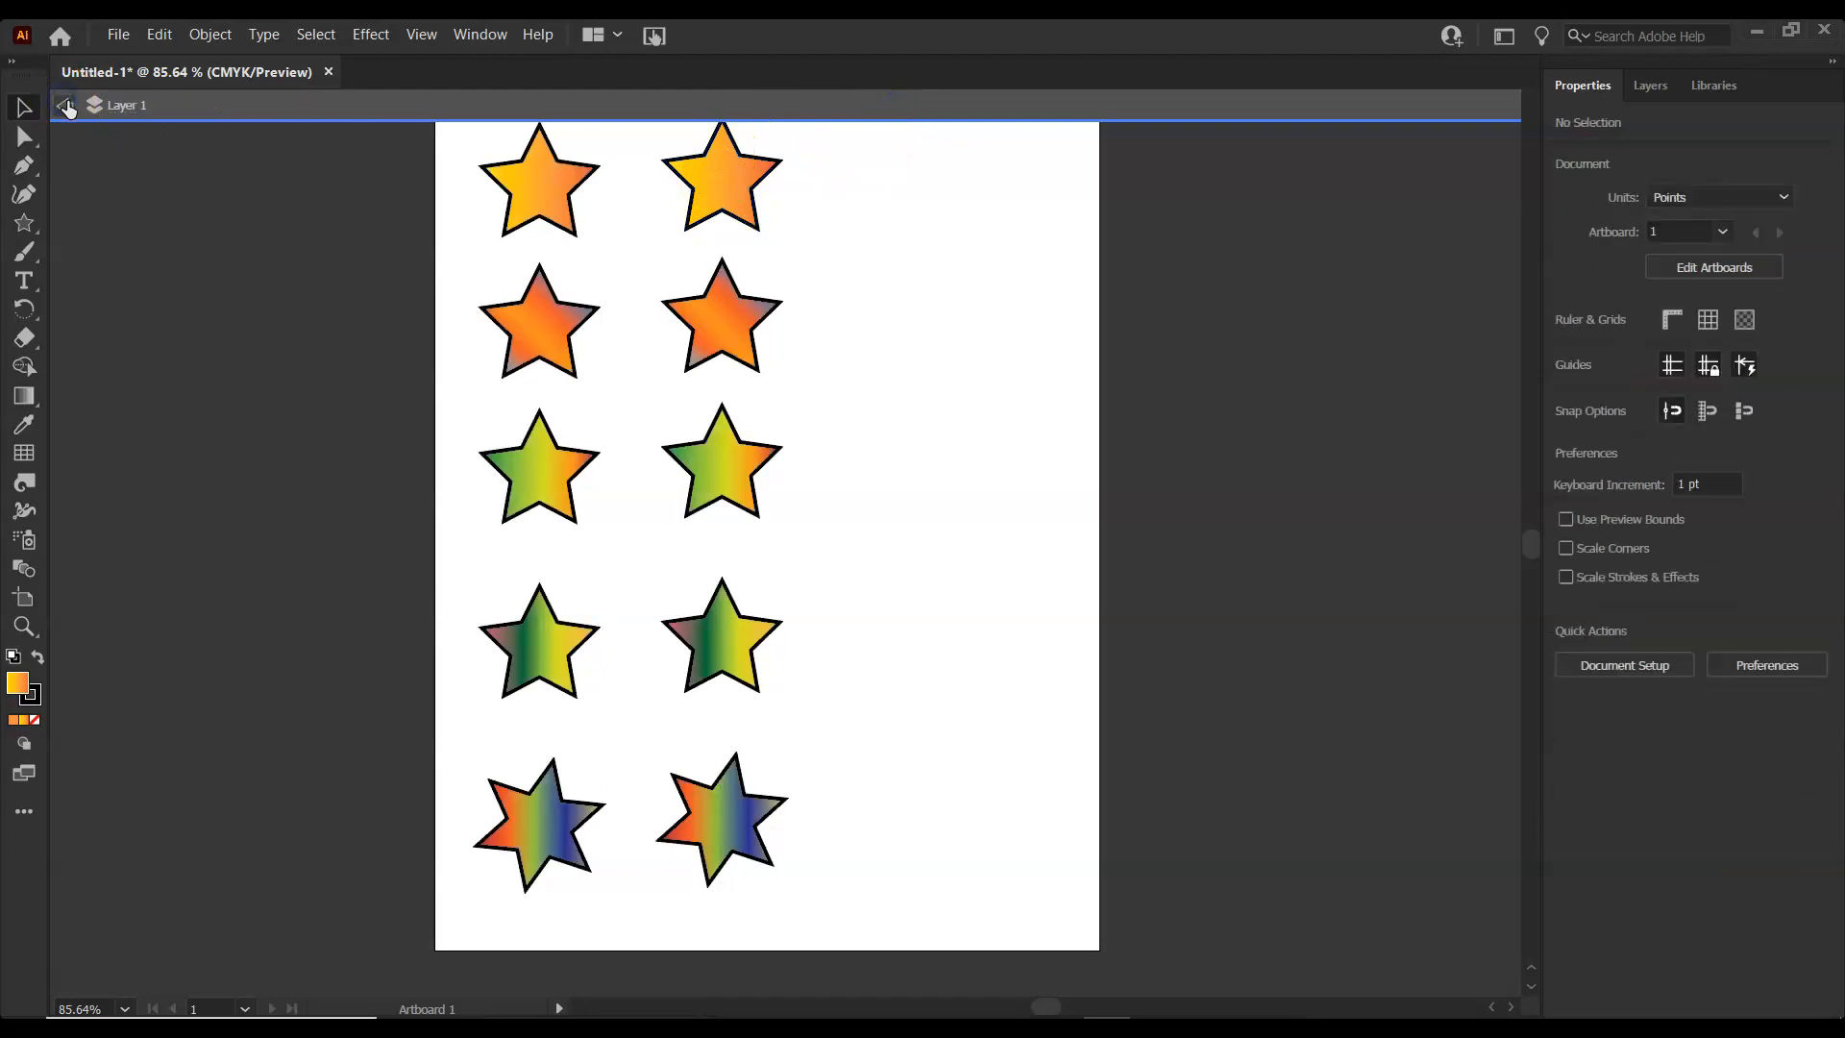
Change the top star of the second column to a radial gradient.
click(726, 183)
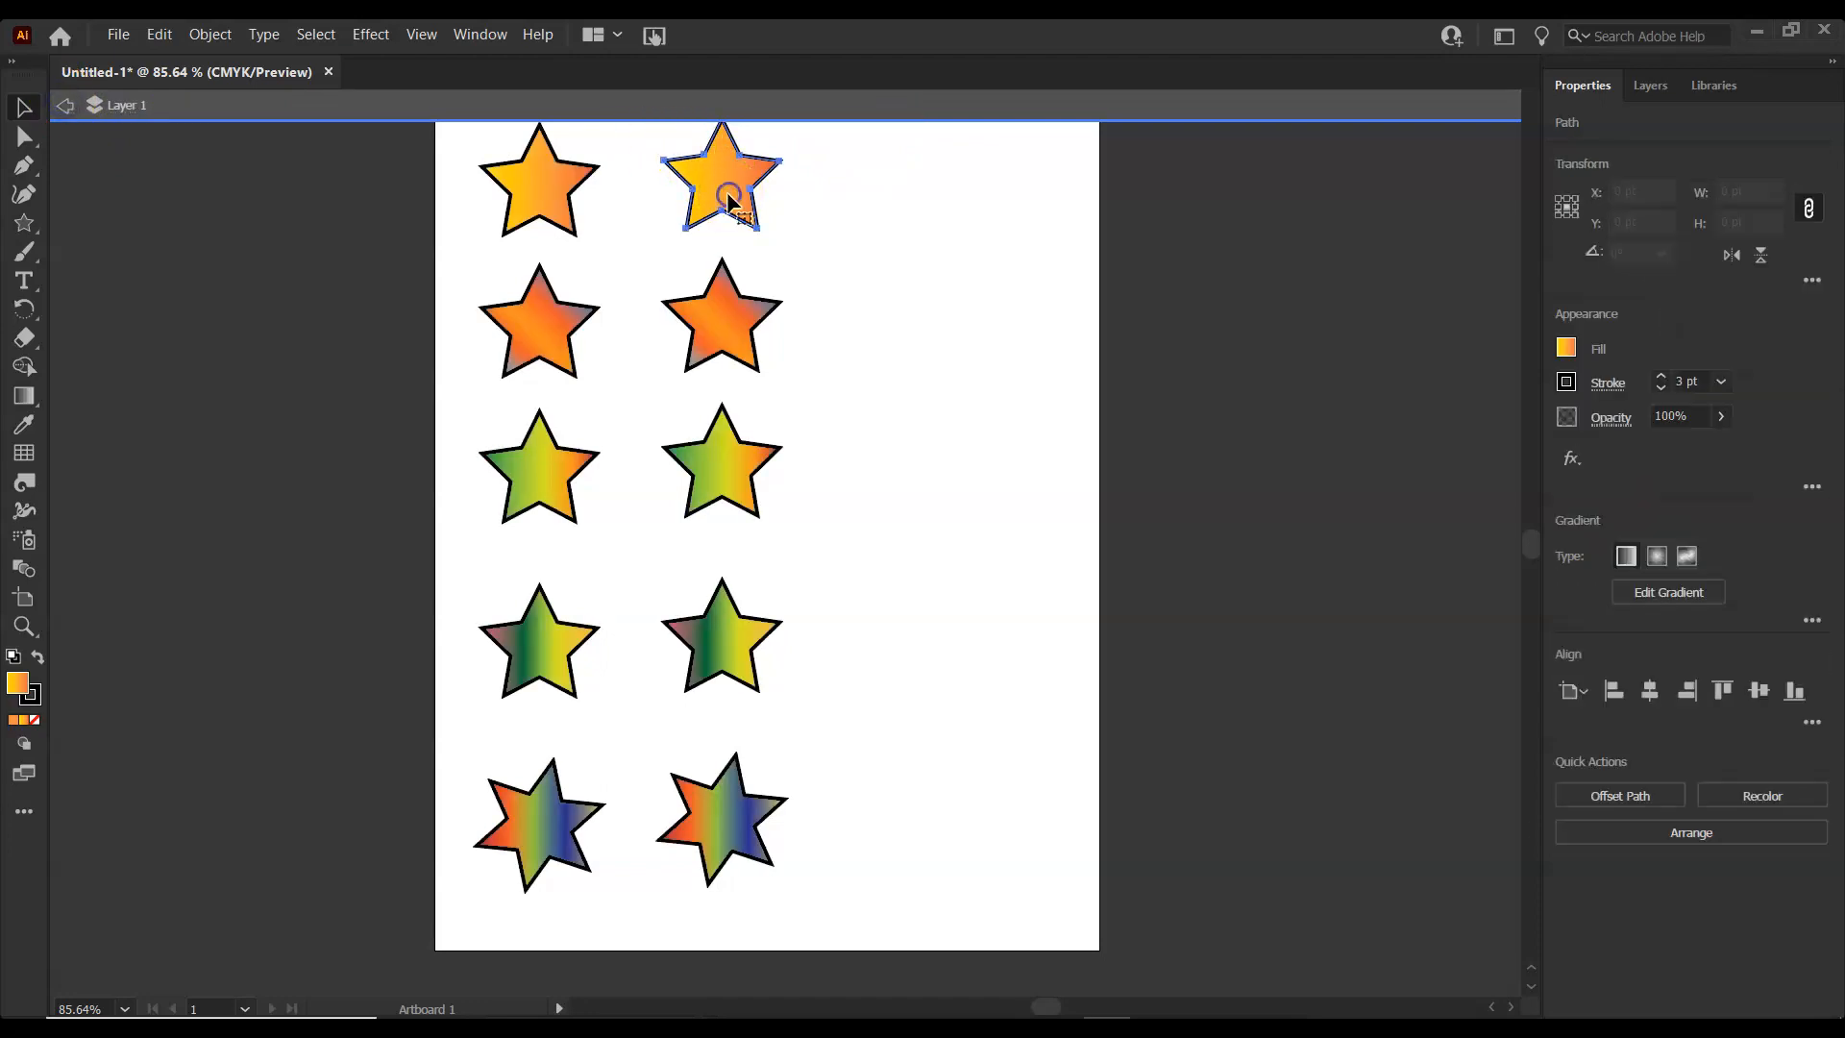
click(1597, 349)
click(21, 719)
drag(671, 134, 1206, 118)
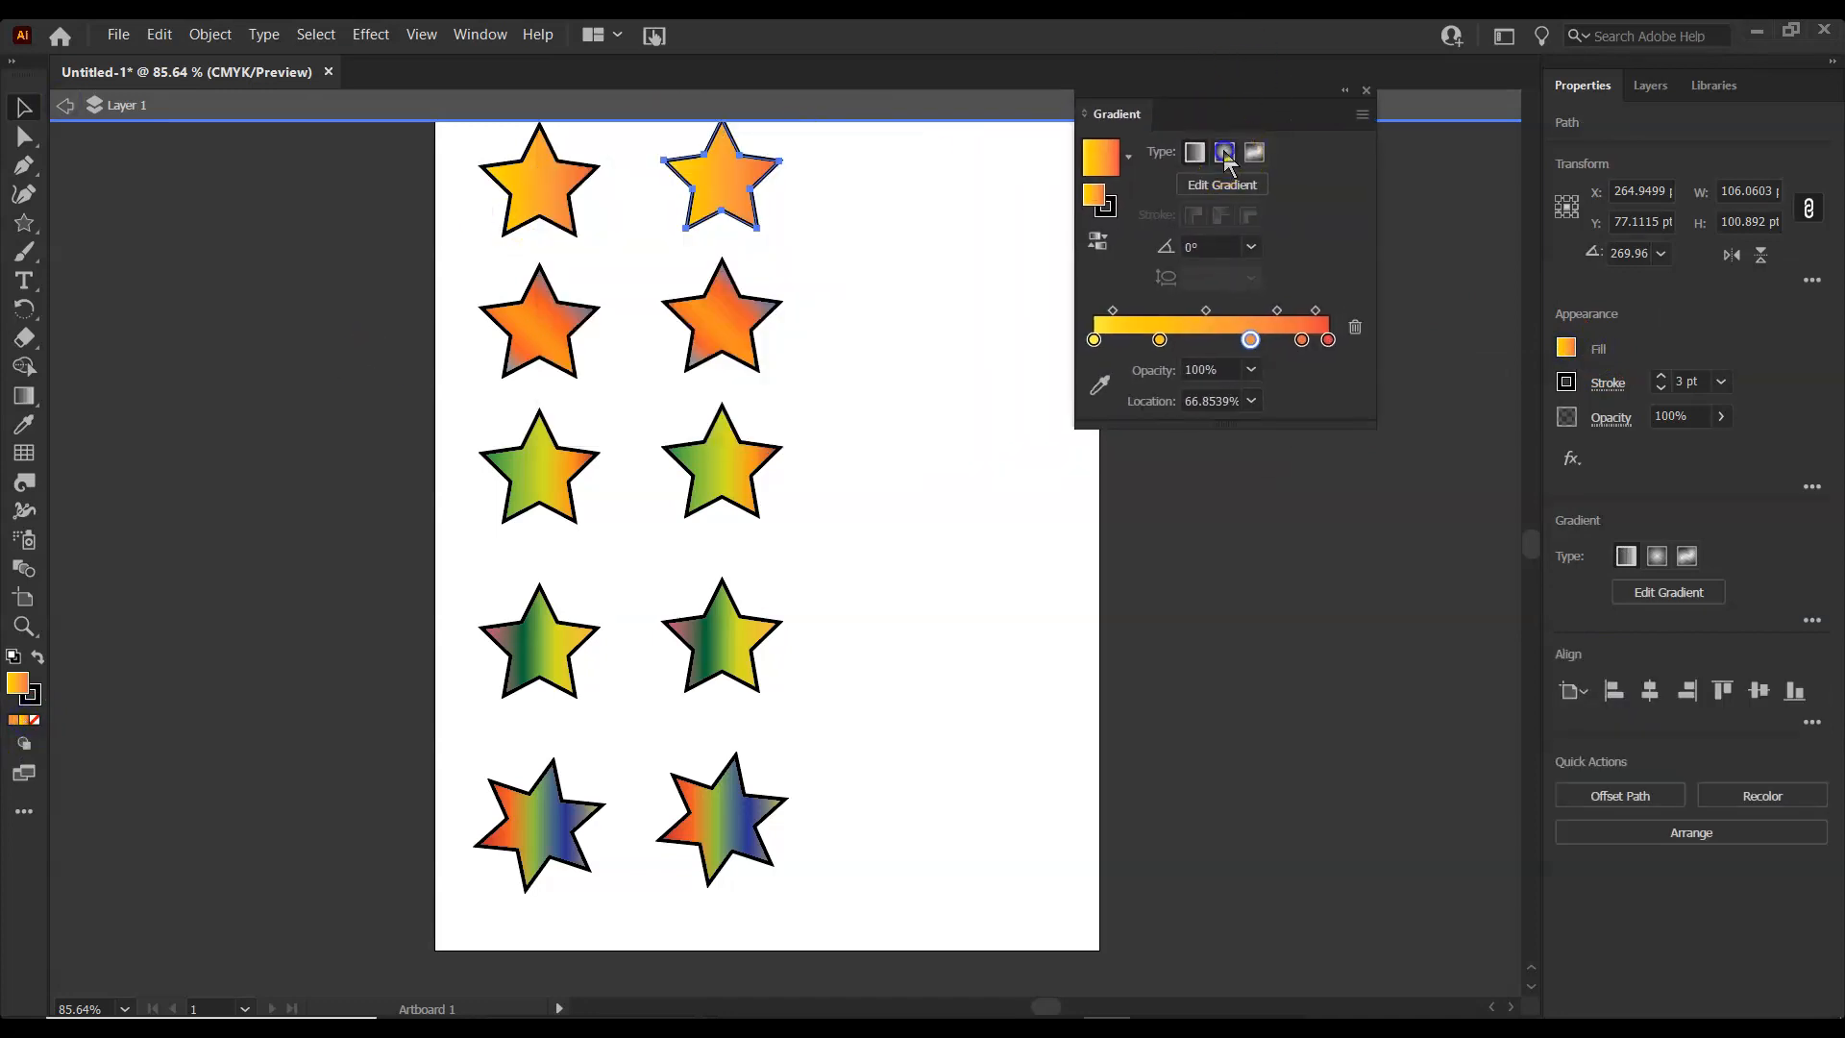
click(1225, 154)
Apply the radial gradient type to the second and third stars of the second column.
click(722, 327)
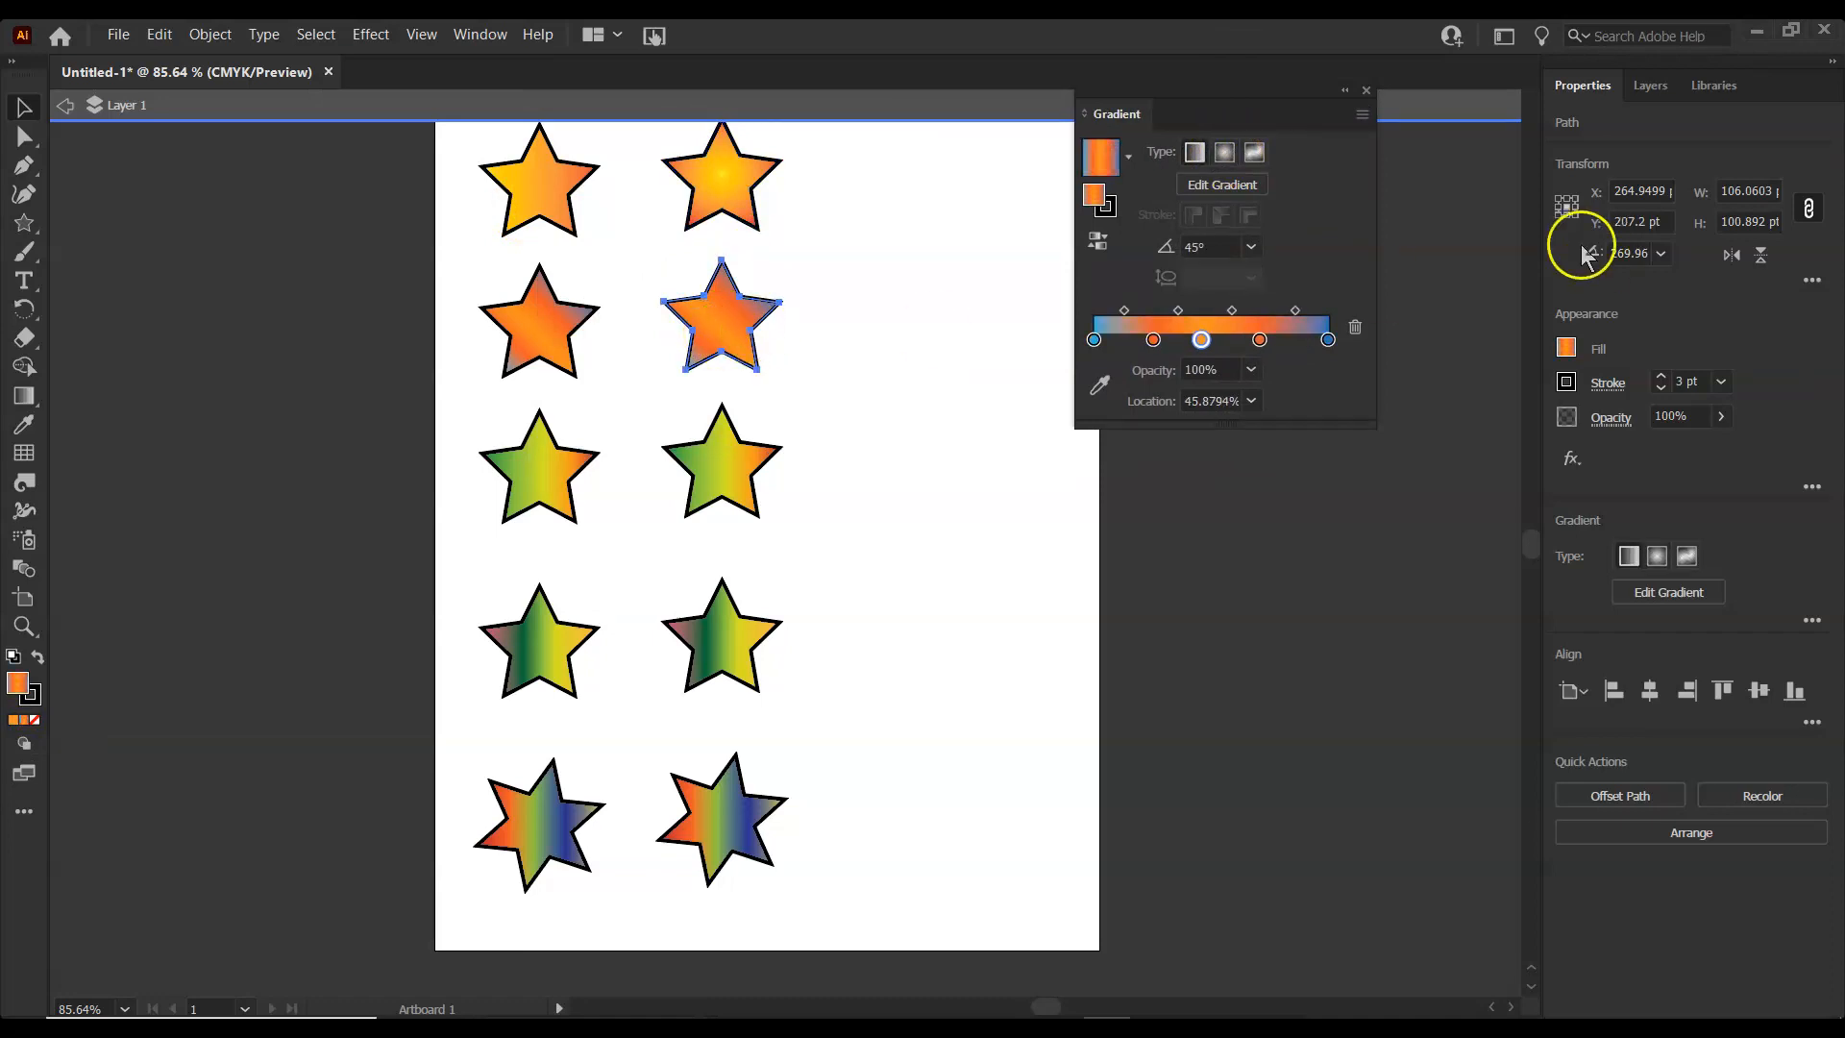
click(1225, 153)
click(728, 481)
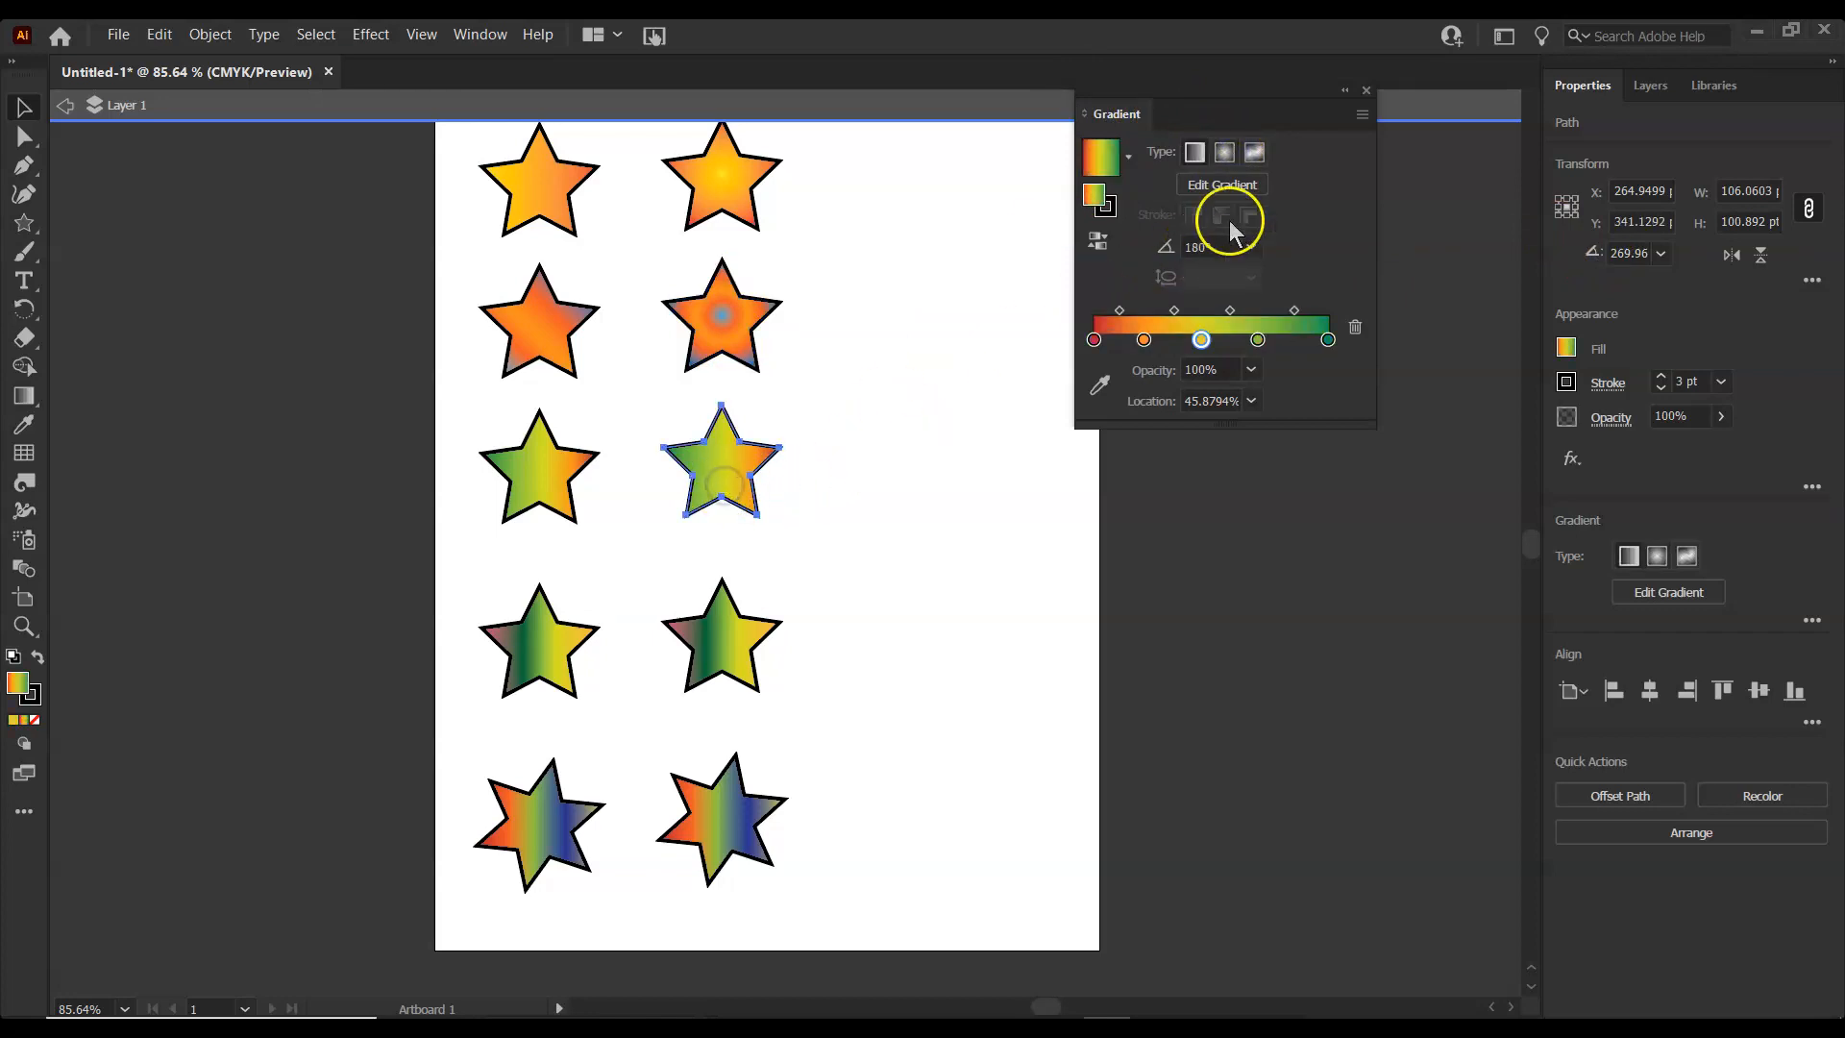
click(1226, 153)
Apply the radial gradient type to the fourth and fifth stars of the second column, and clear the selection.
click(708, 636)
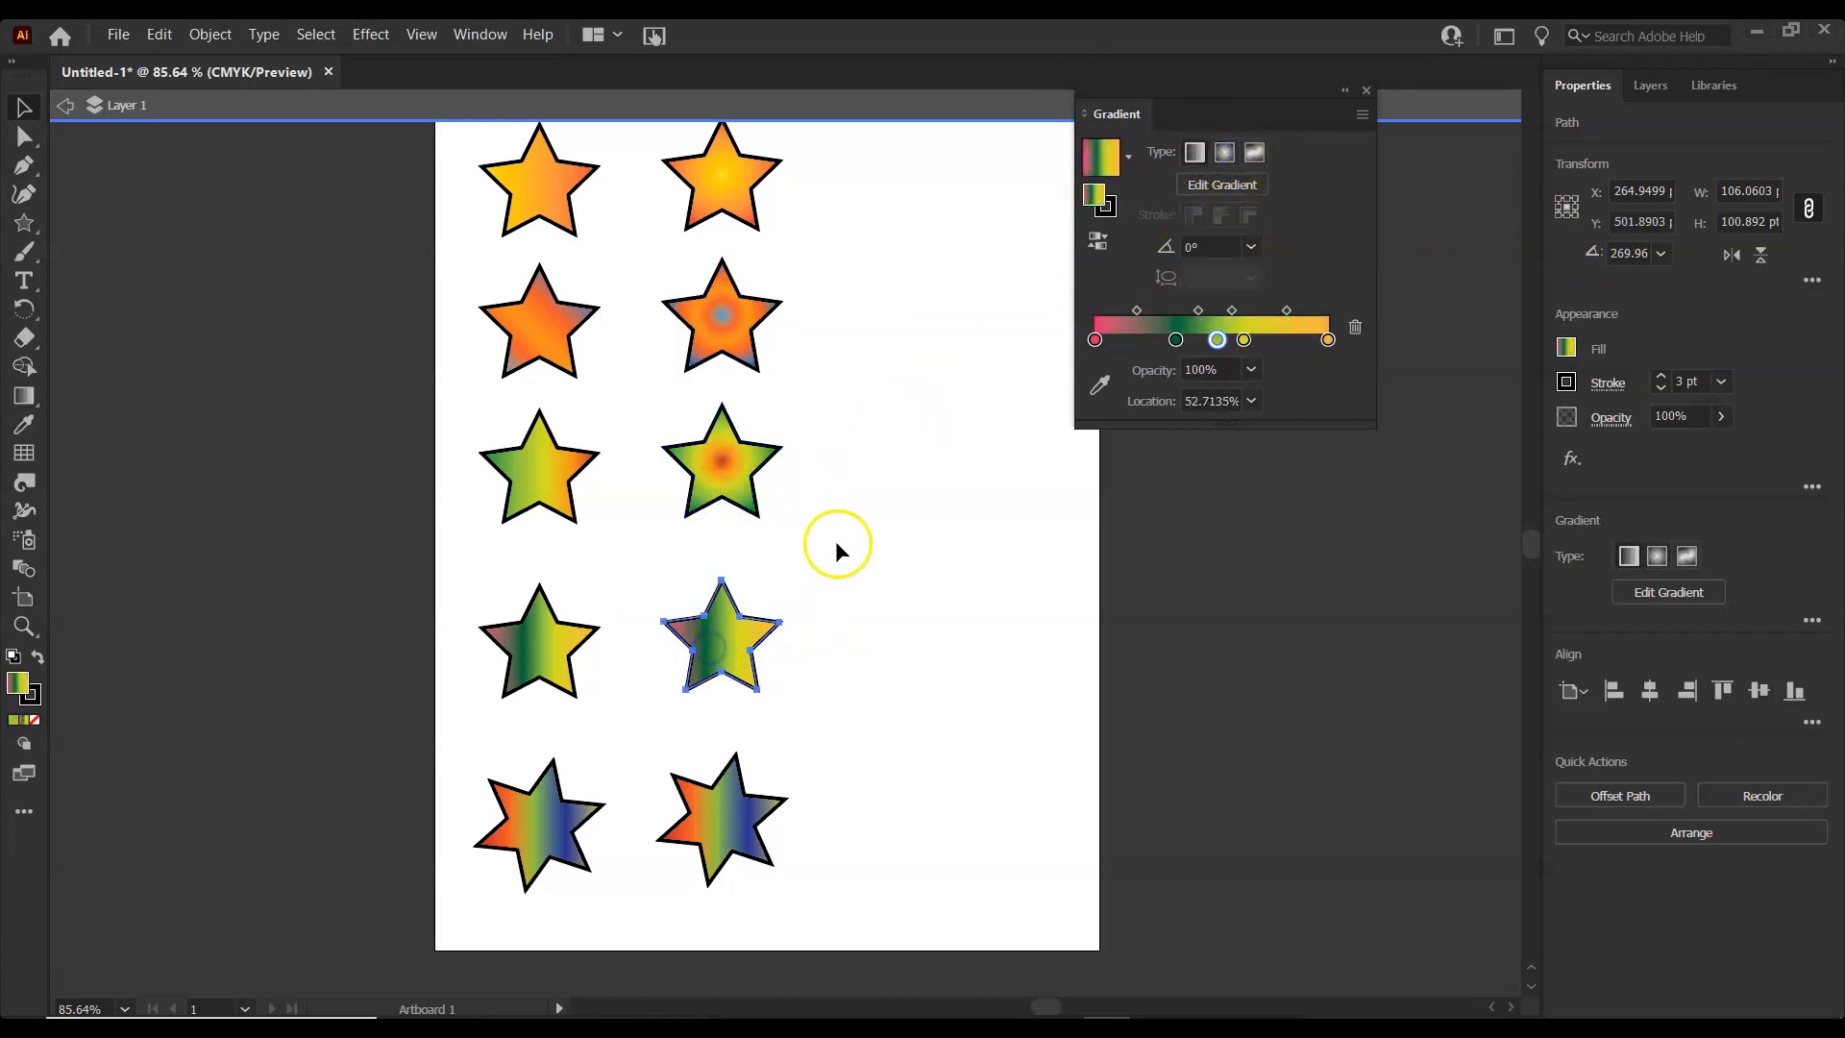
click(1225, 154)
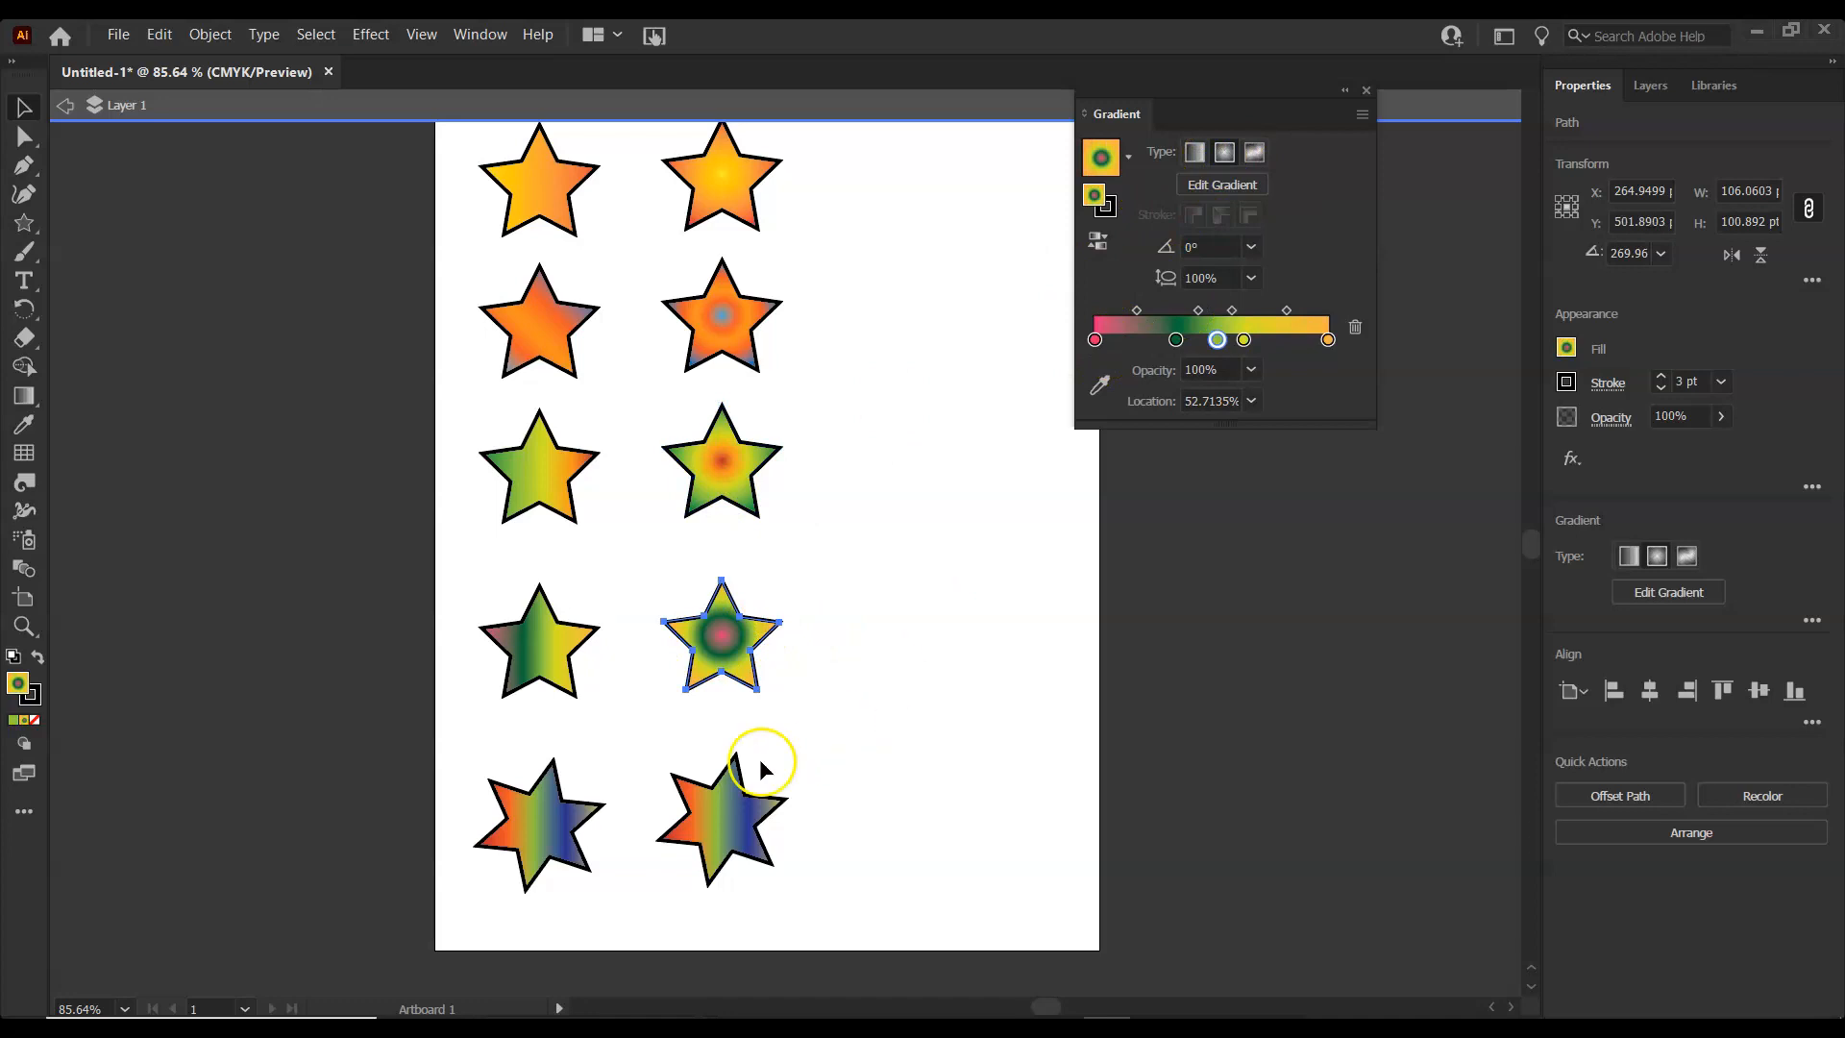
click(726, 843)
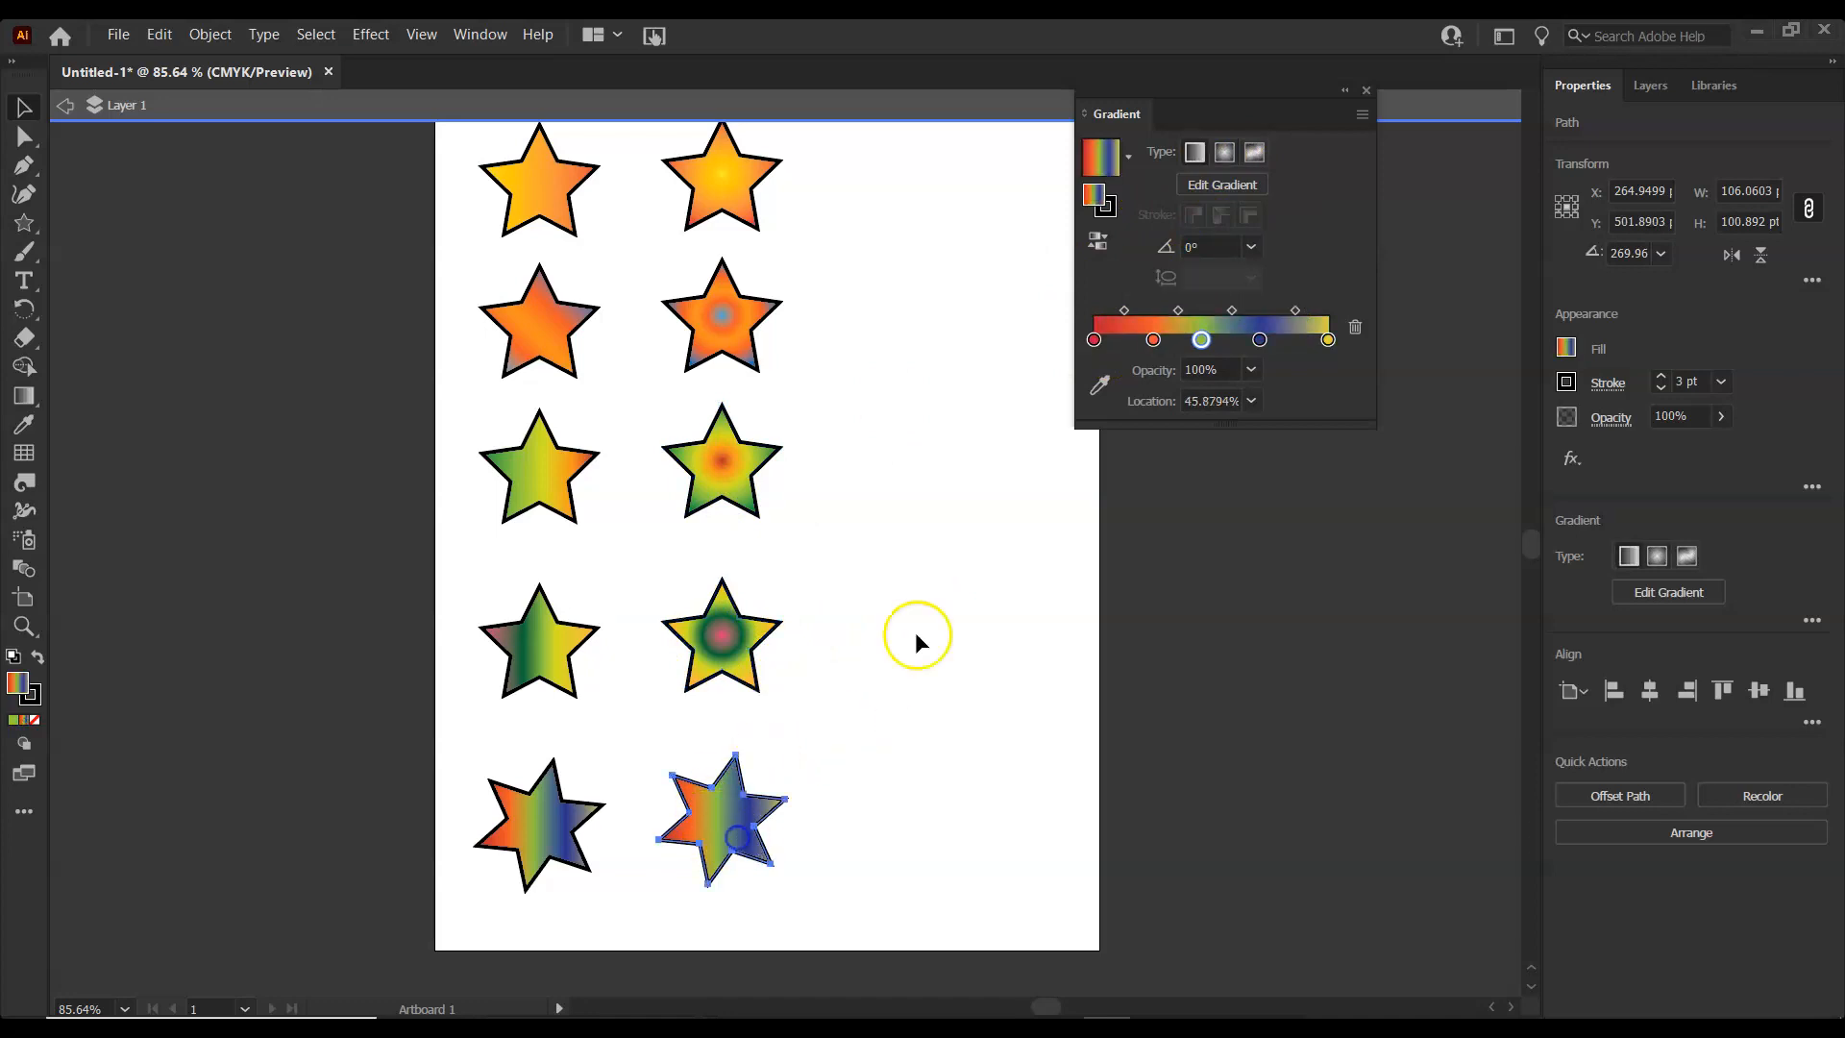
click(1226, 153)
click(919, 450)
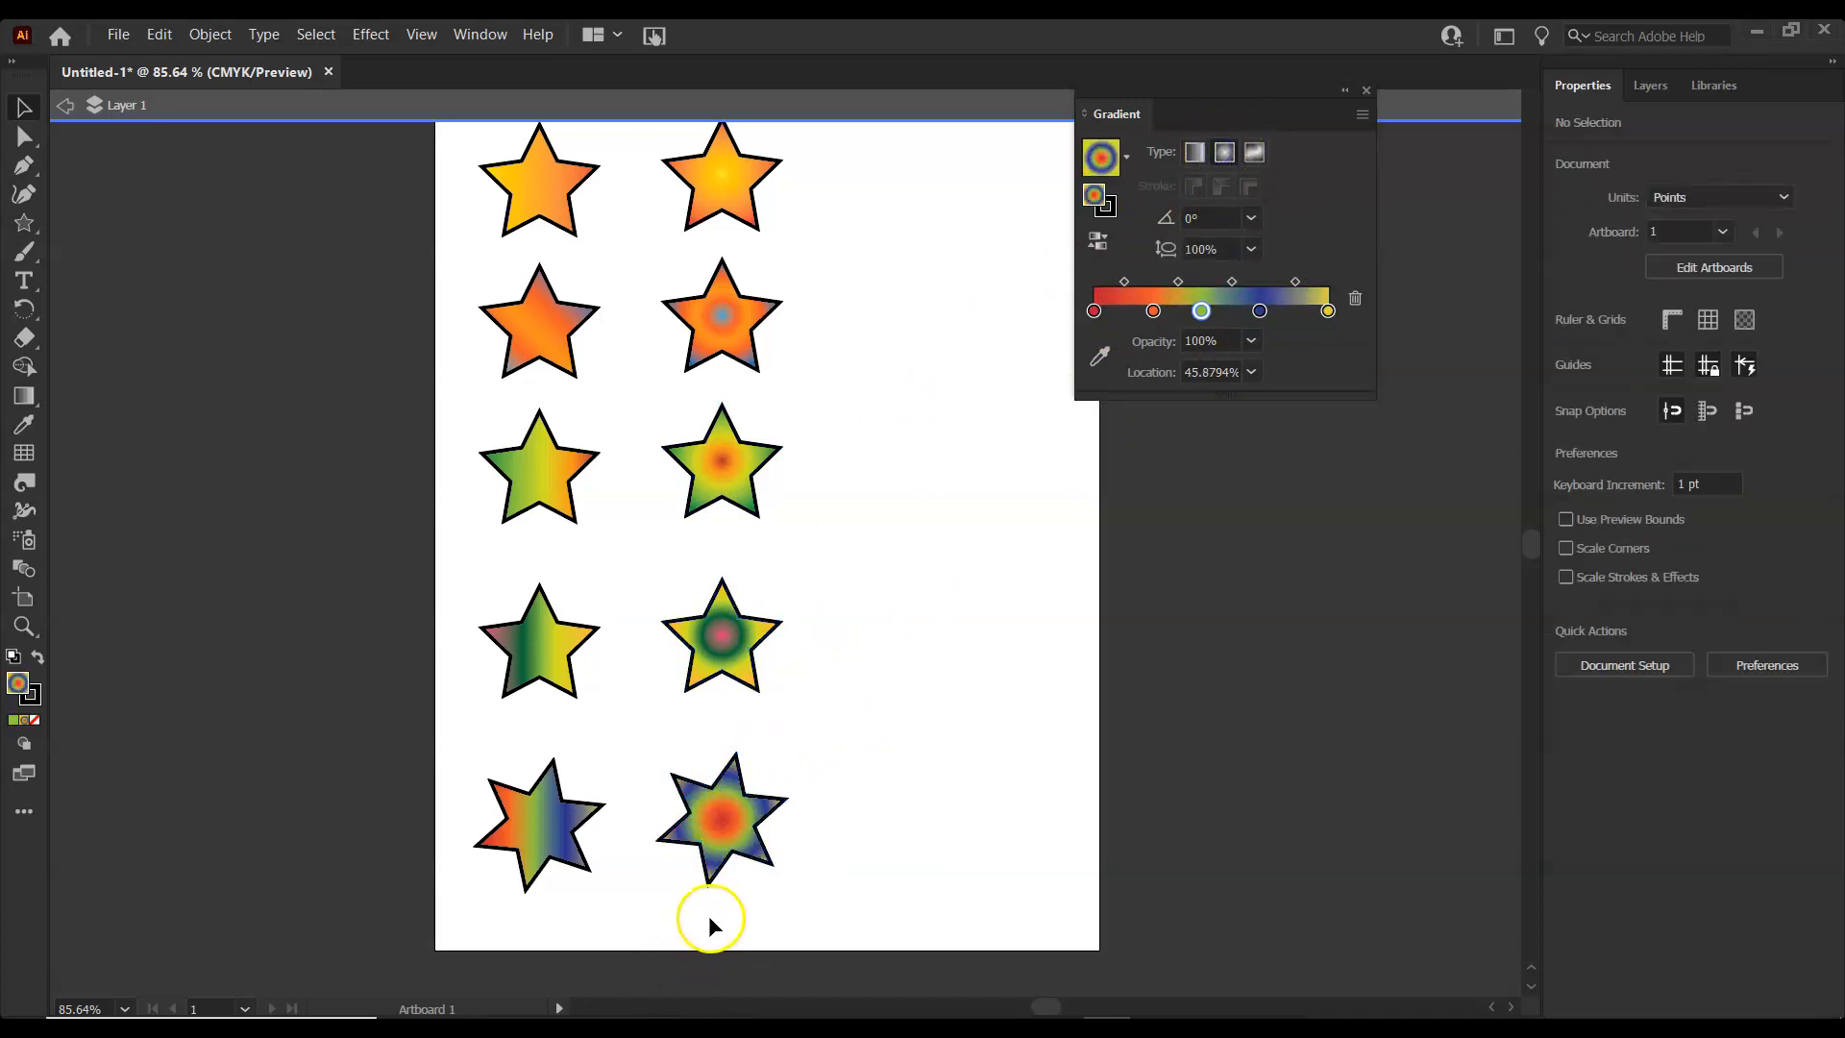
Duplicate the five radial-gradient stars as a third column to the right of the second.
scroll(897, 865, up, 1)
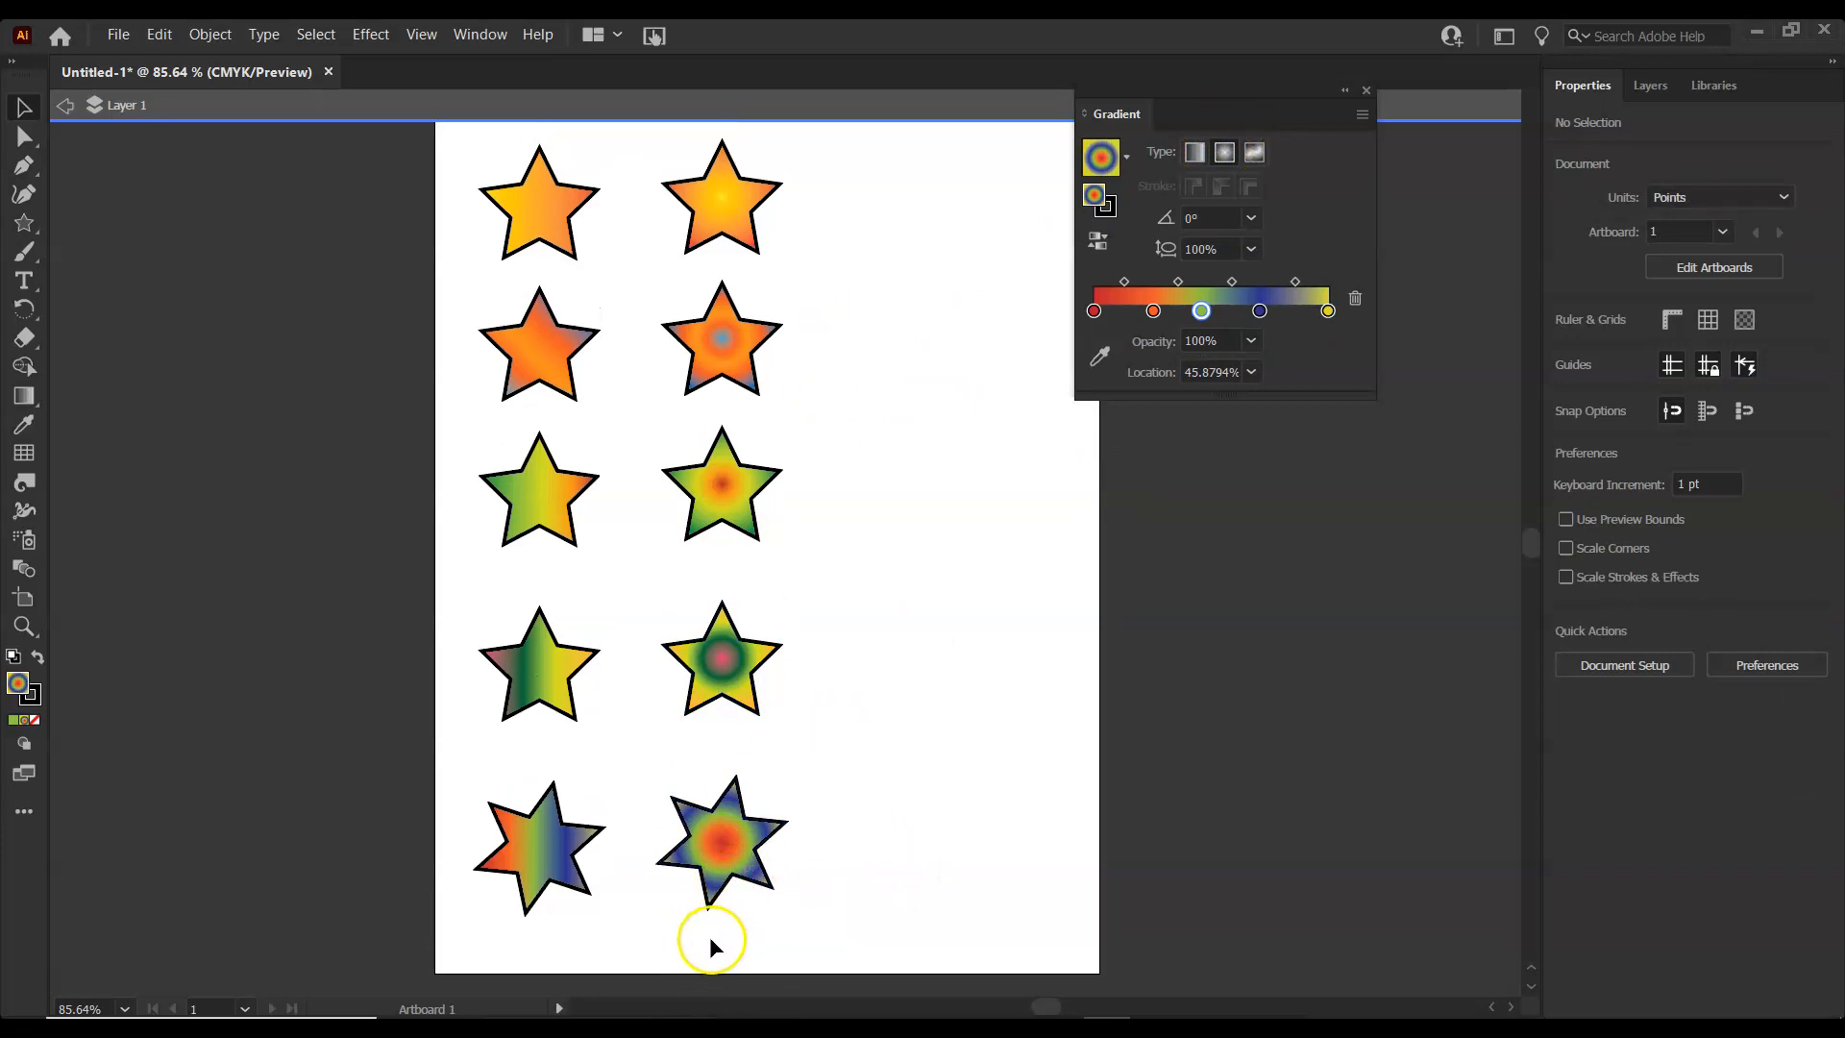
drag(704, 945, 757, 146)
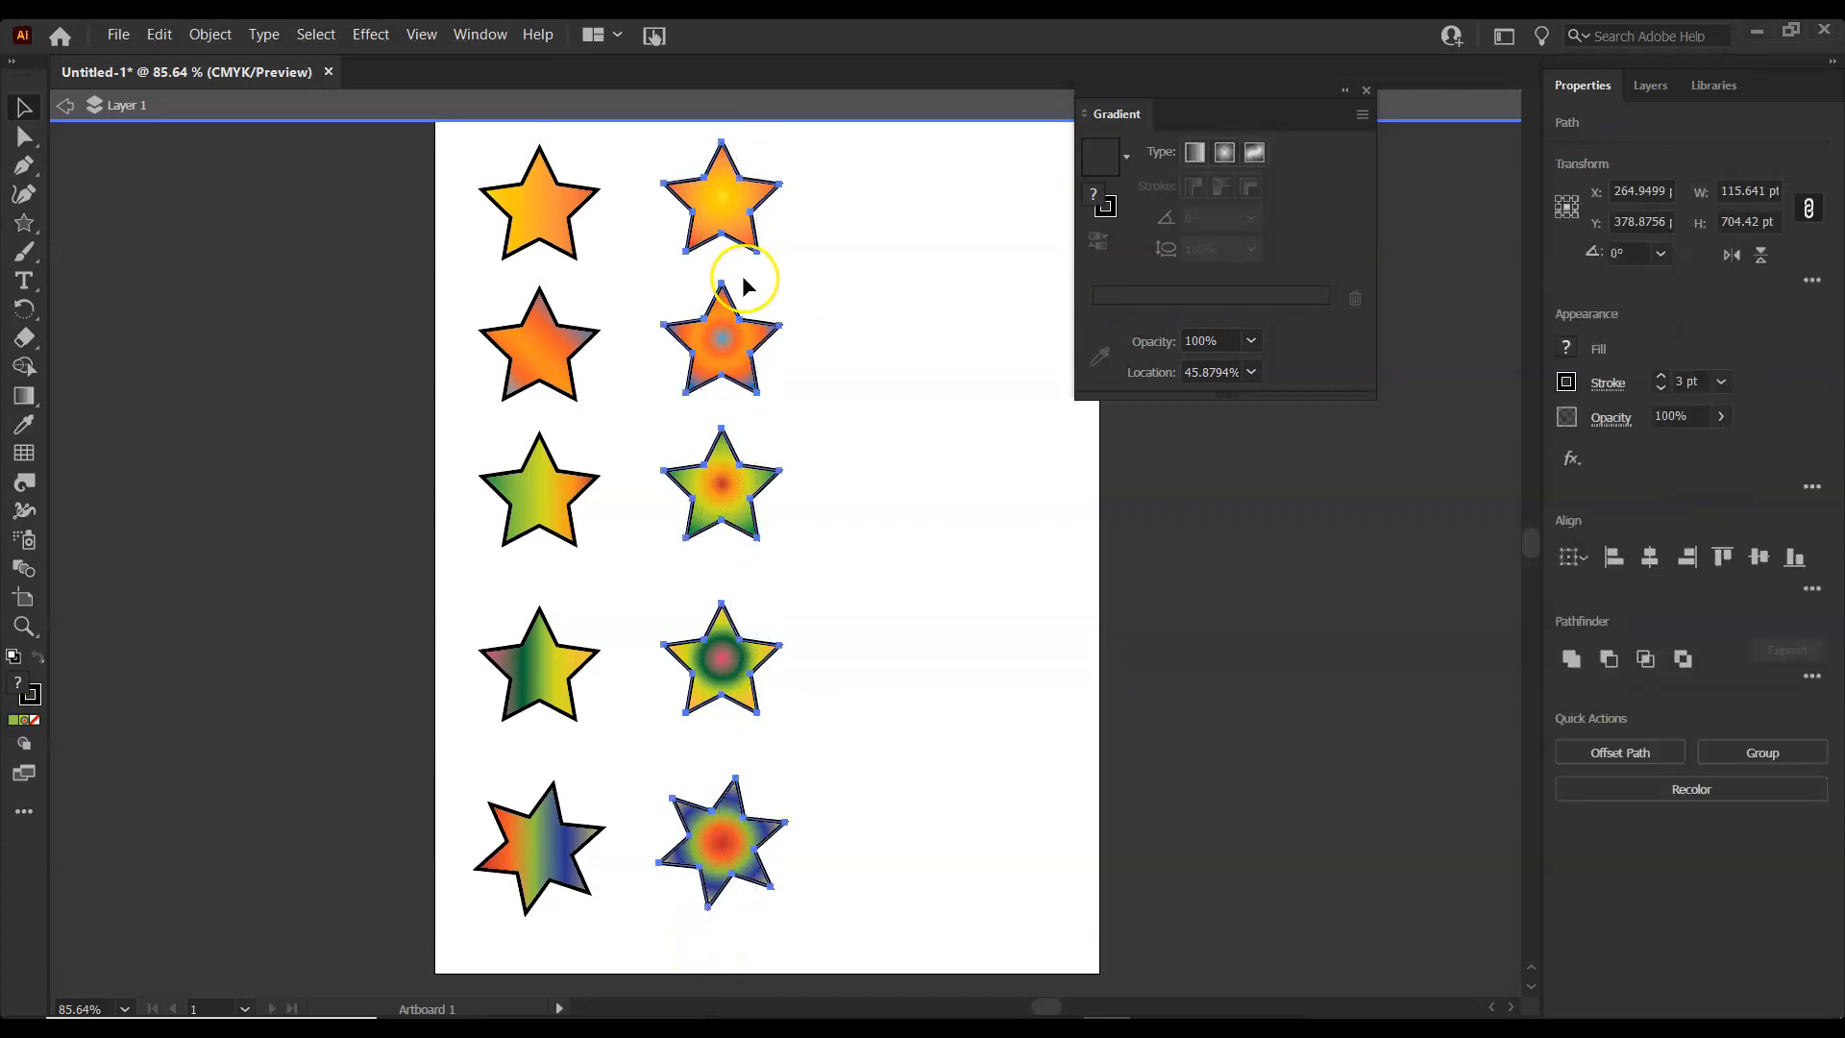
drag(704, 343, 901, 339)
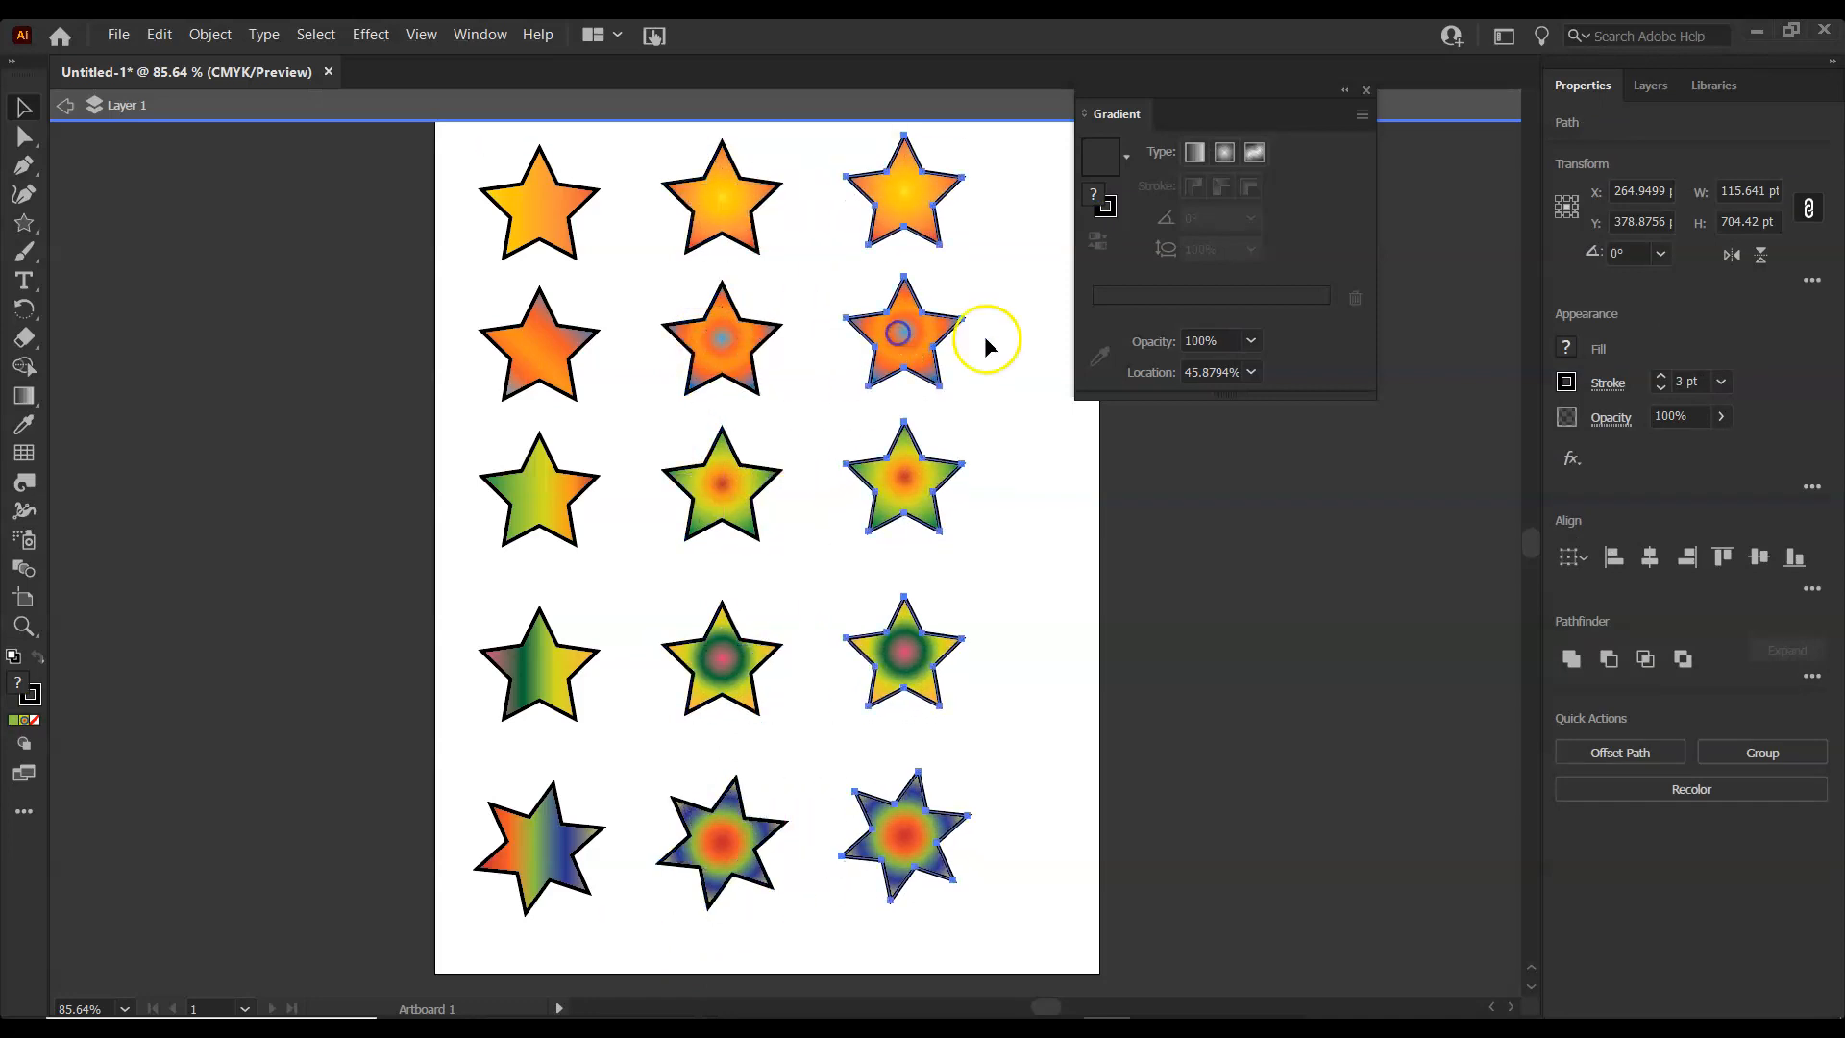
click(1013, 334)
Reverse the radial gradients of the top two stars in the third column.
click(892, 192)
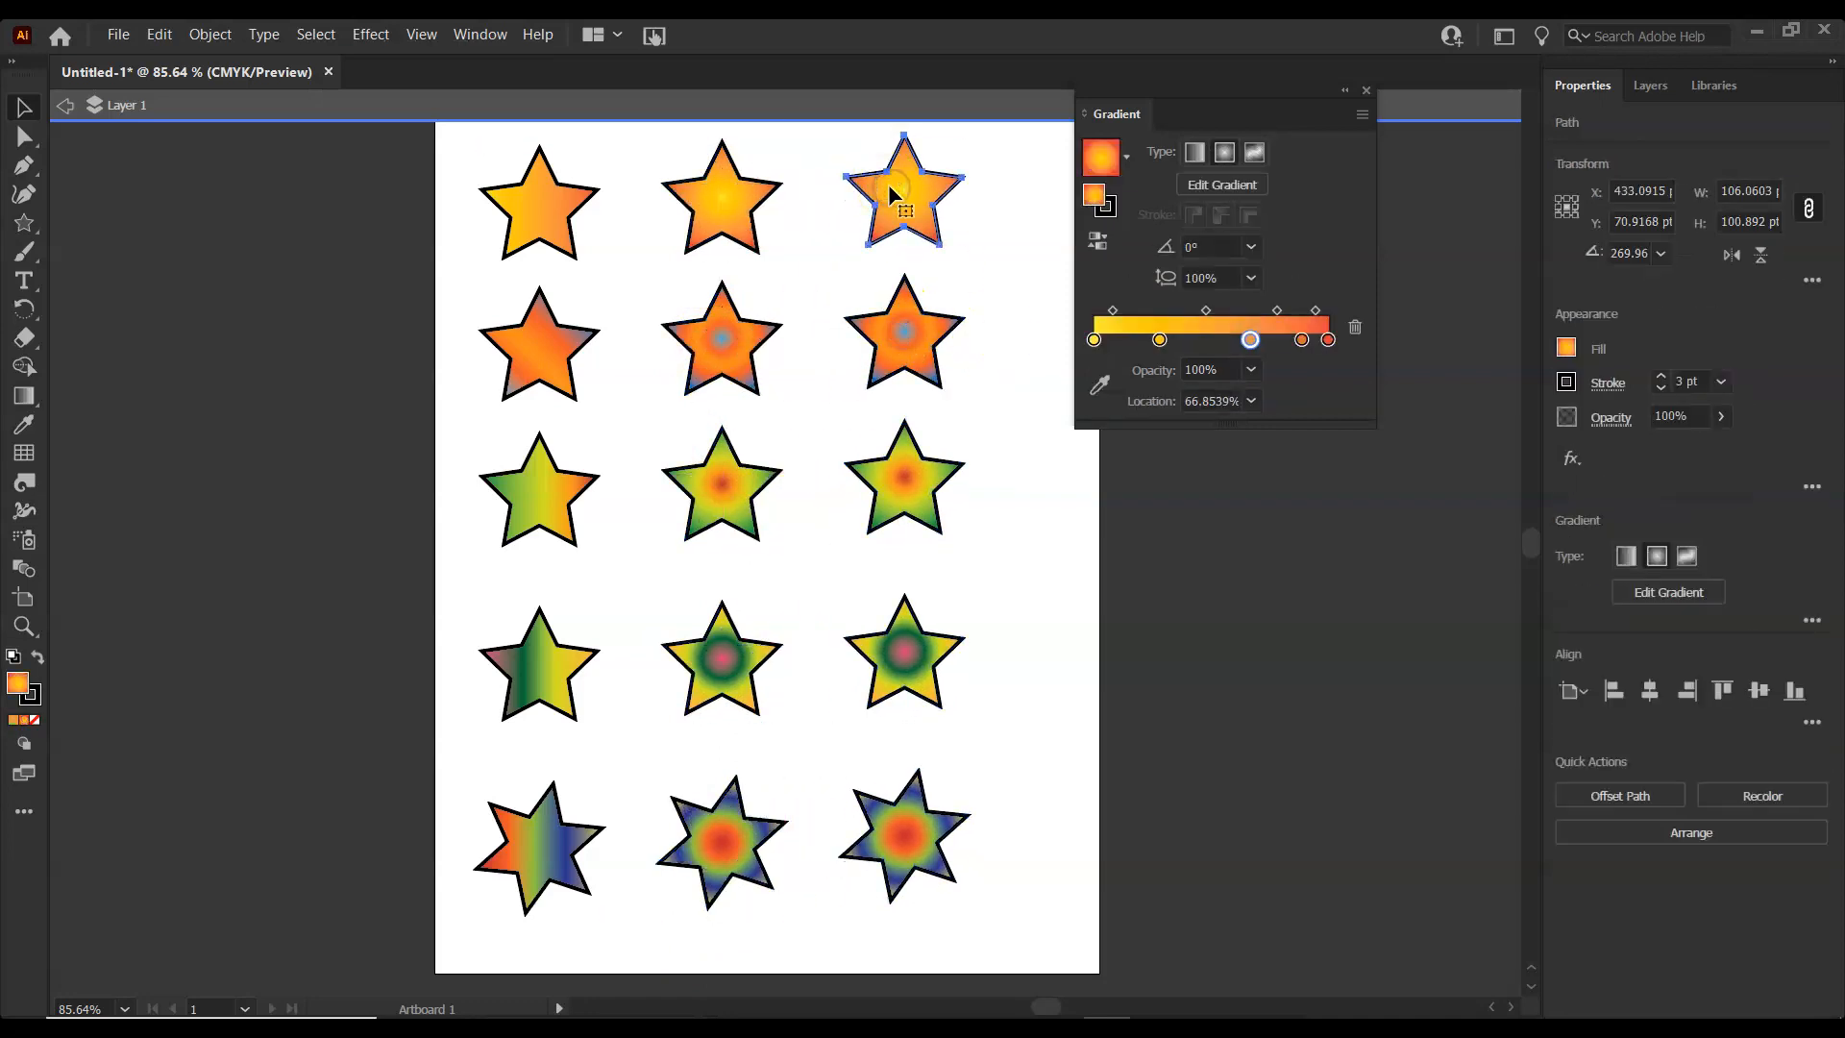
click(910, 203)
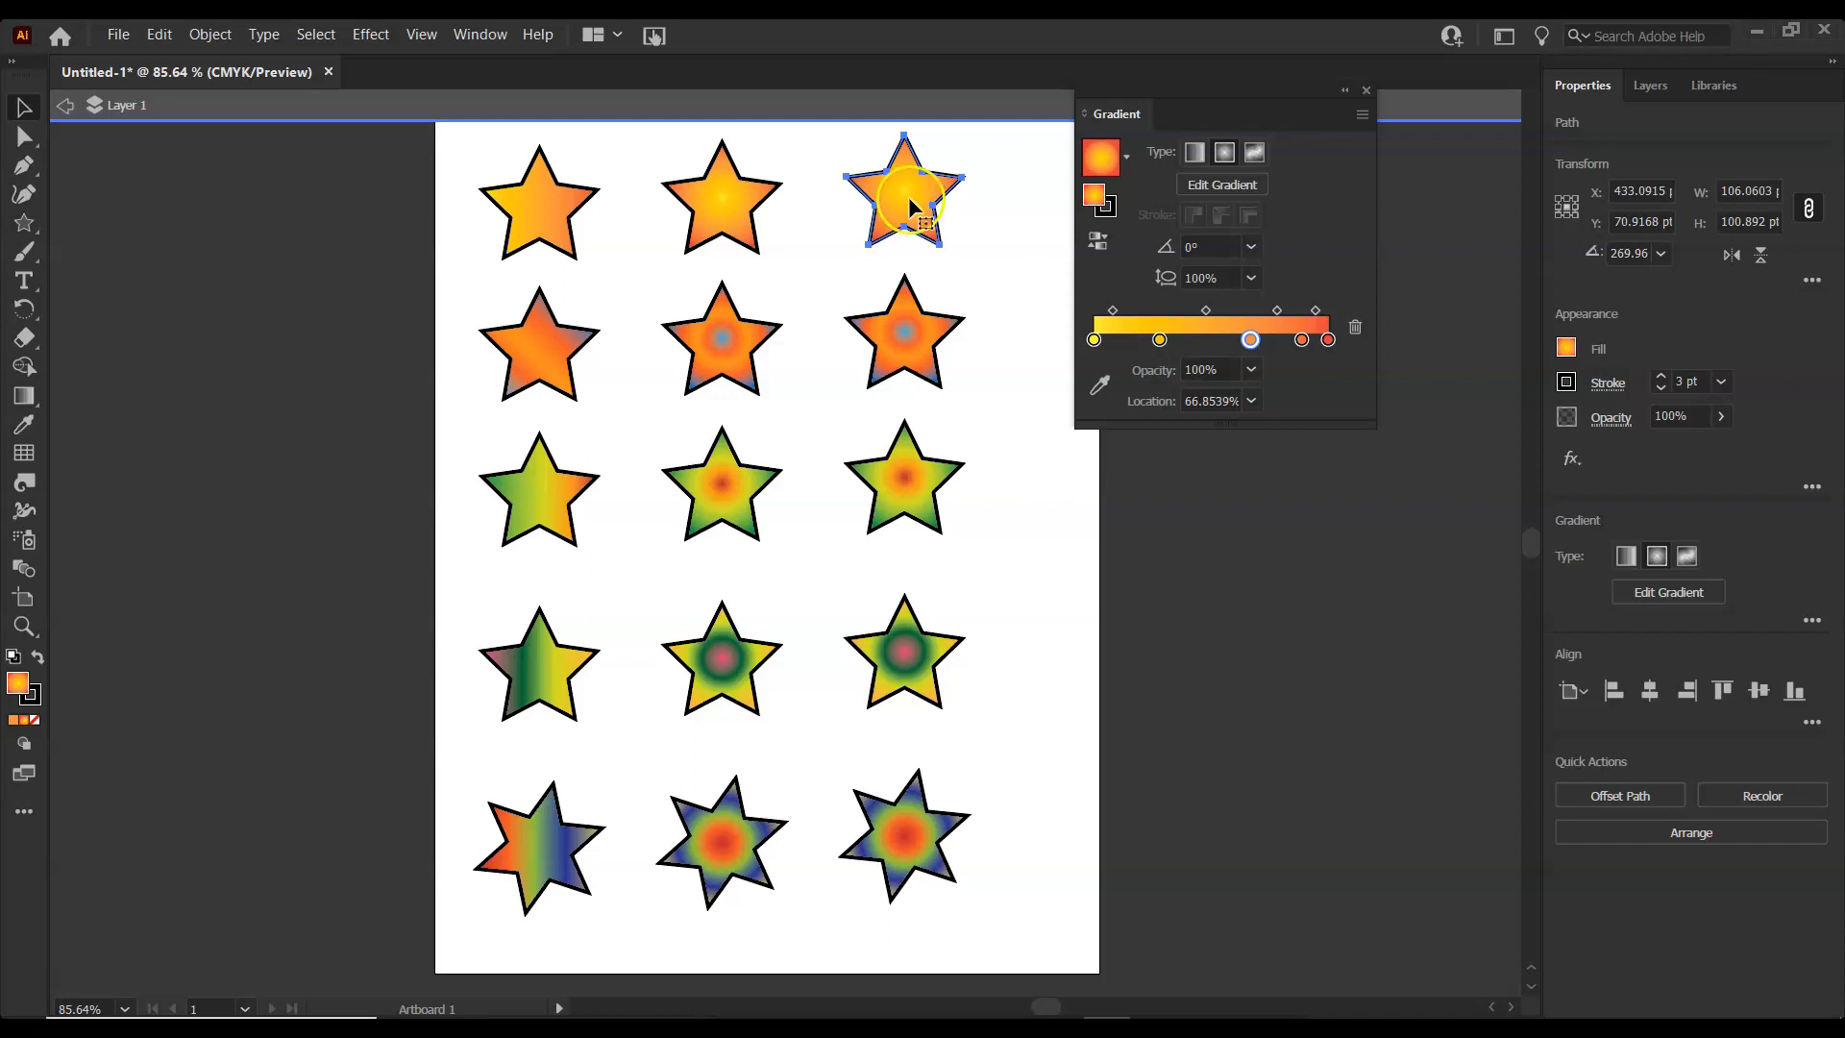
click(1100, 240)
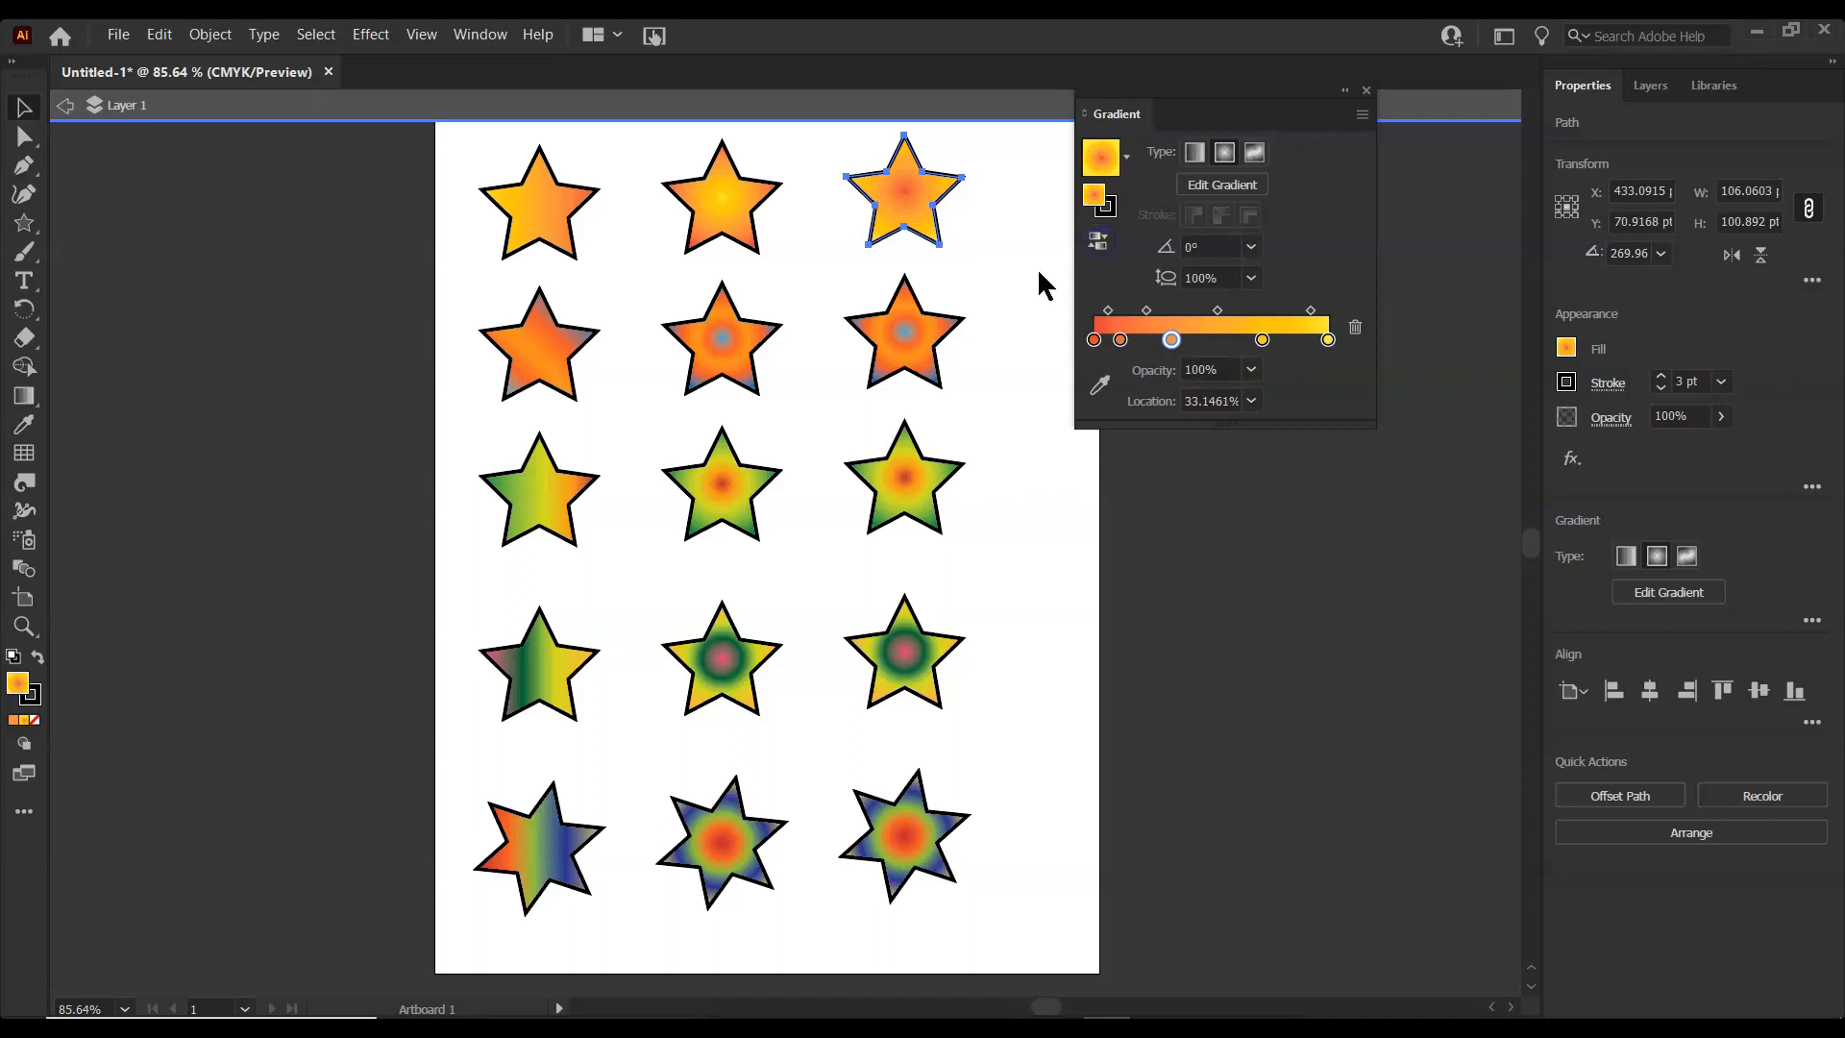
click(913, 341)
click(1100, 229)
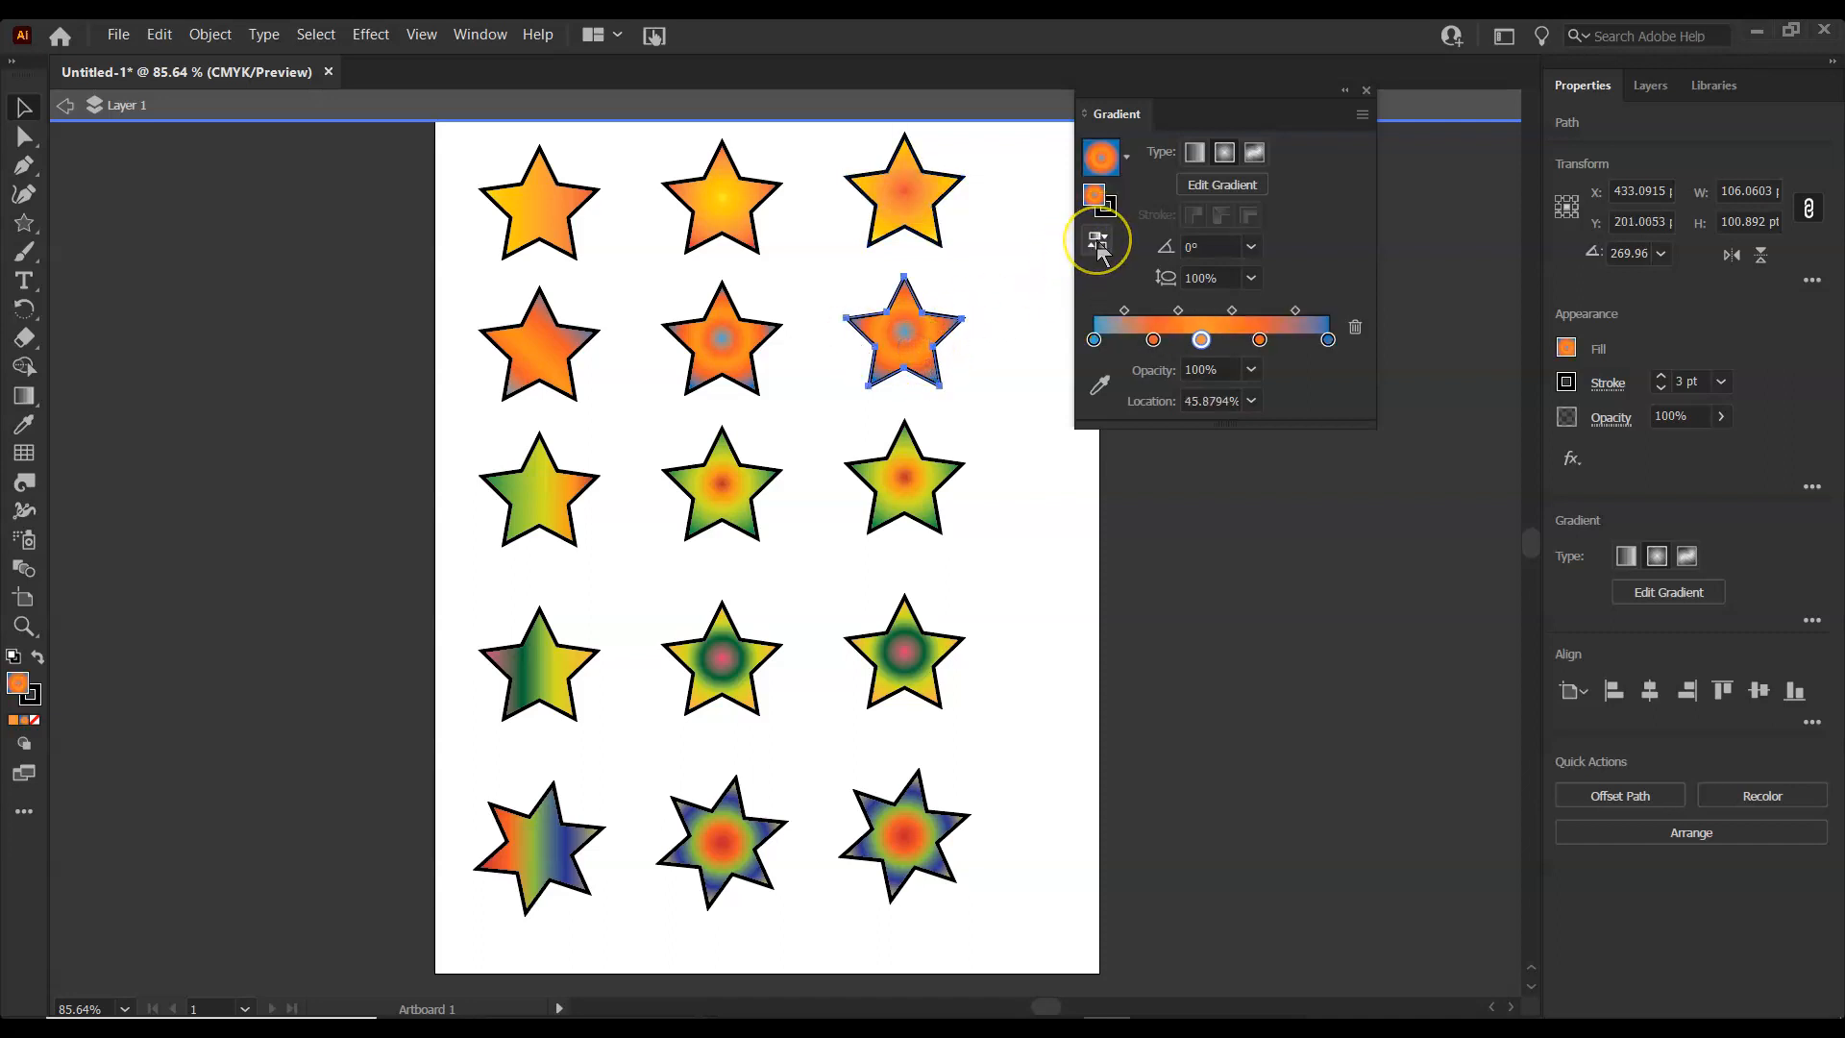
click(1101, 248)
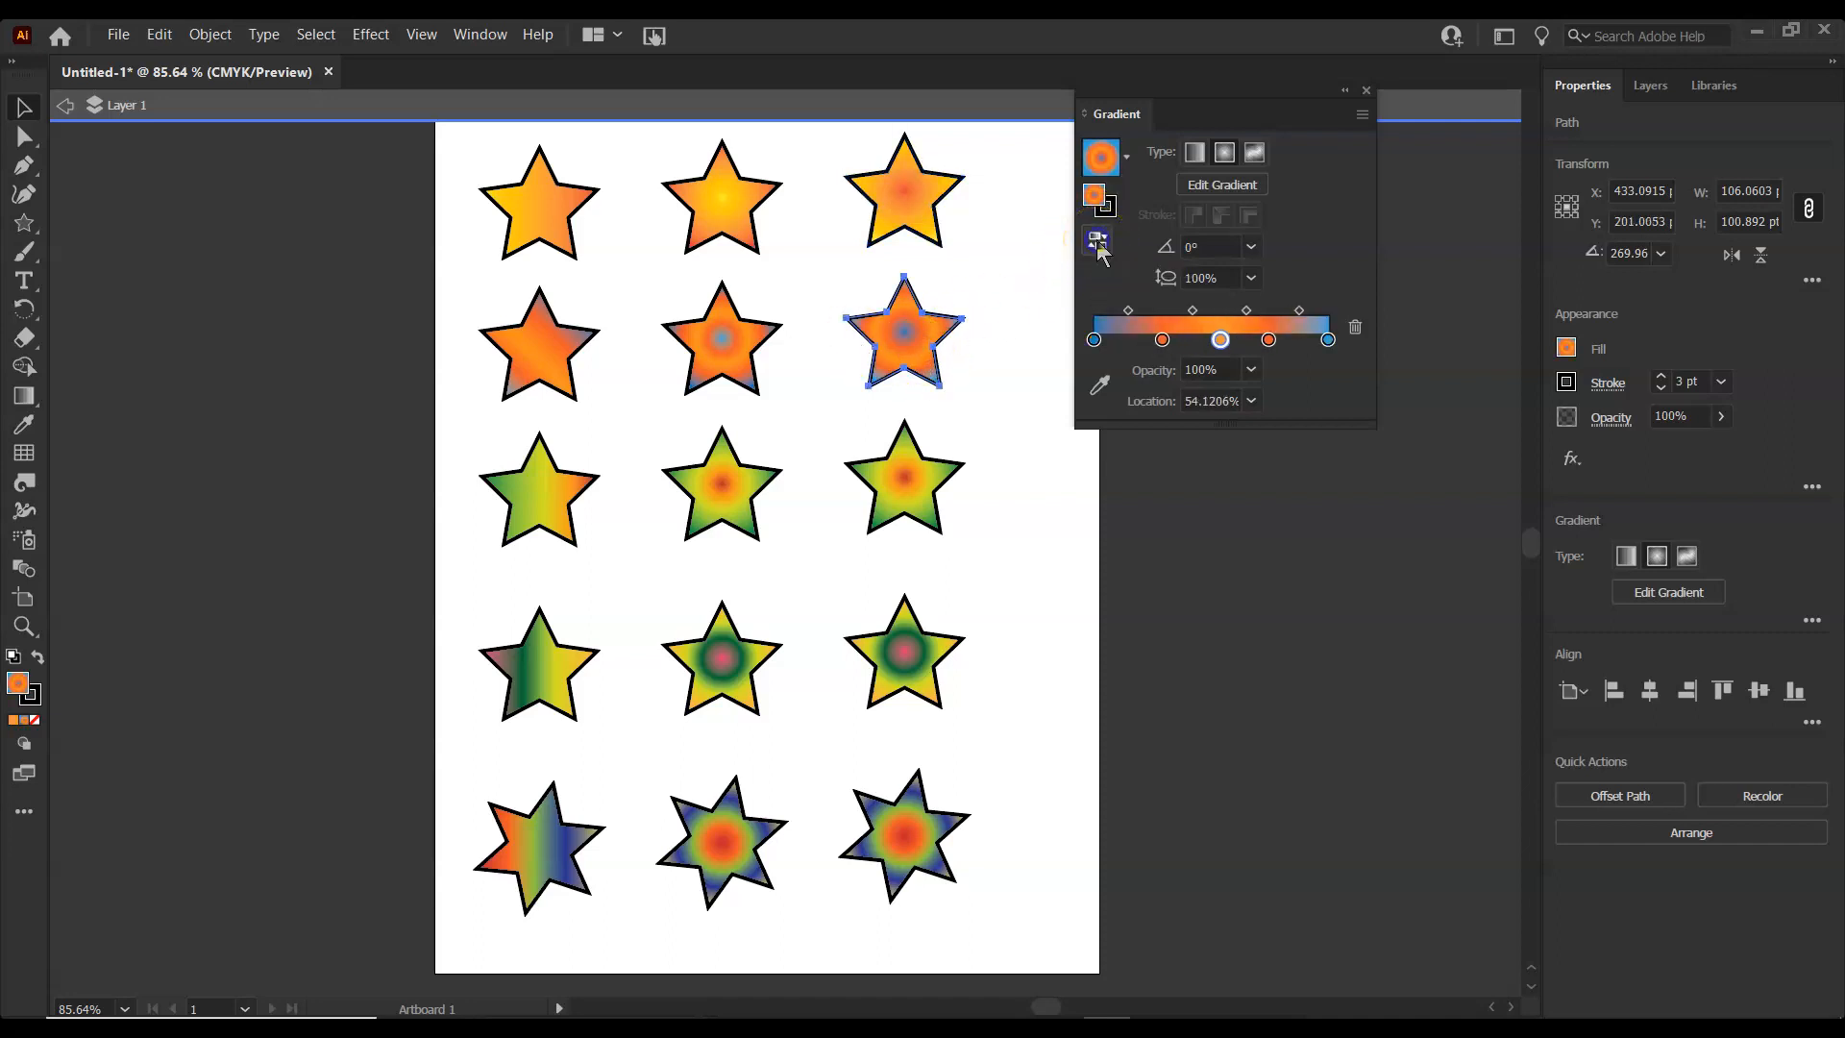
On the third star of the third column, move the yellow gradient stop beside the orange one and the light green stop to about 48%.
click(903, 484)
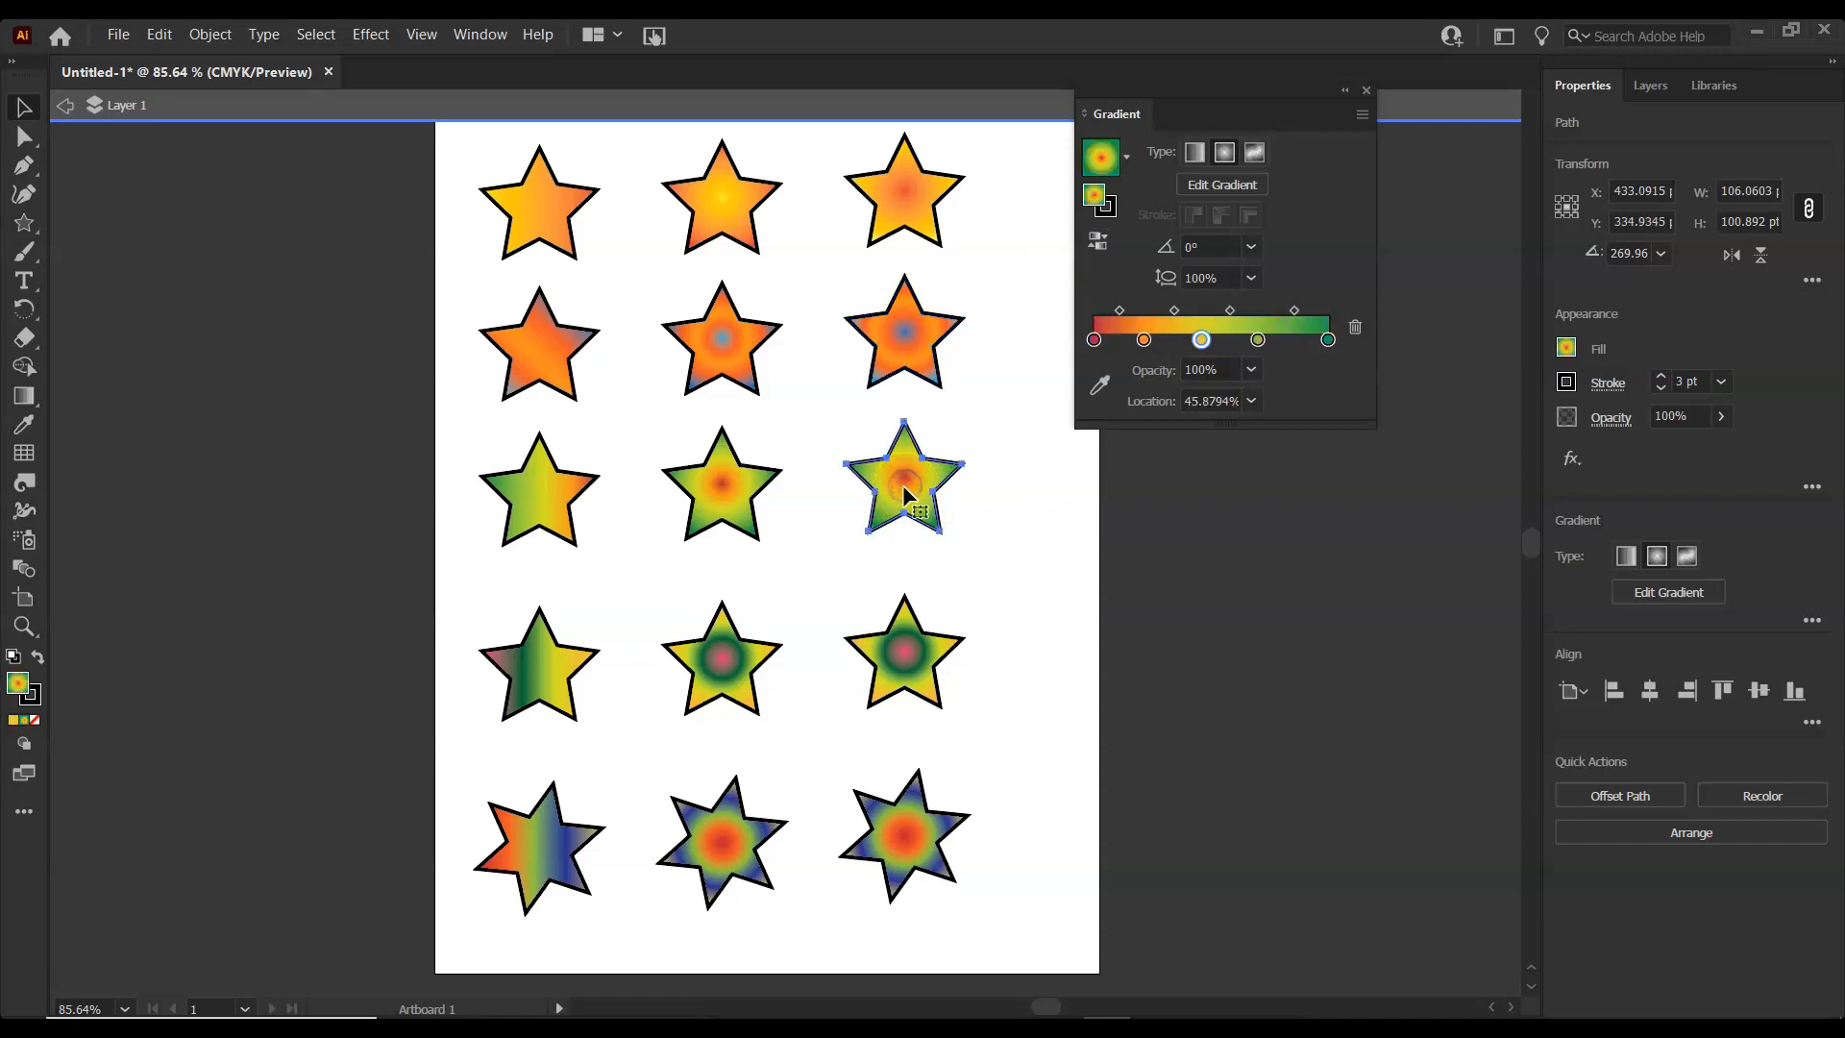
click(1236, 186)
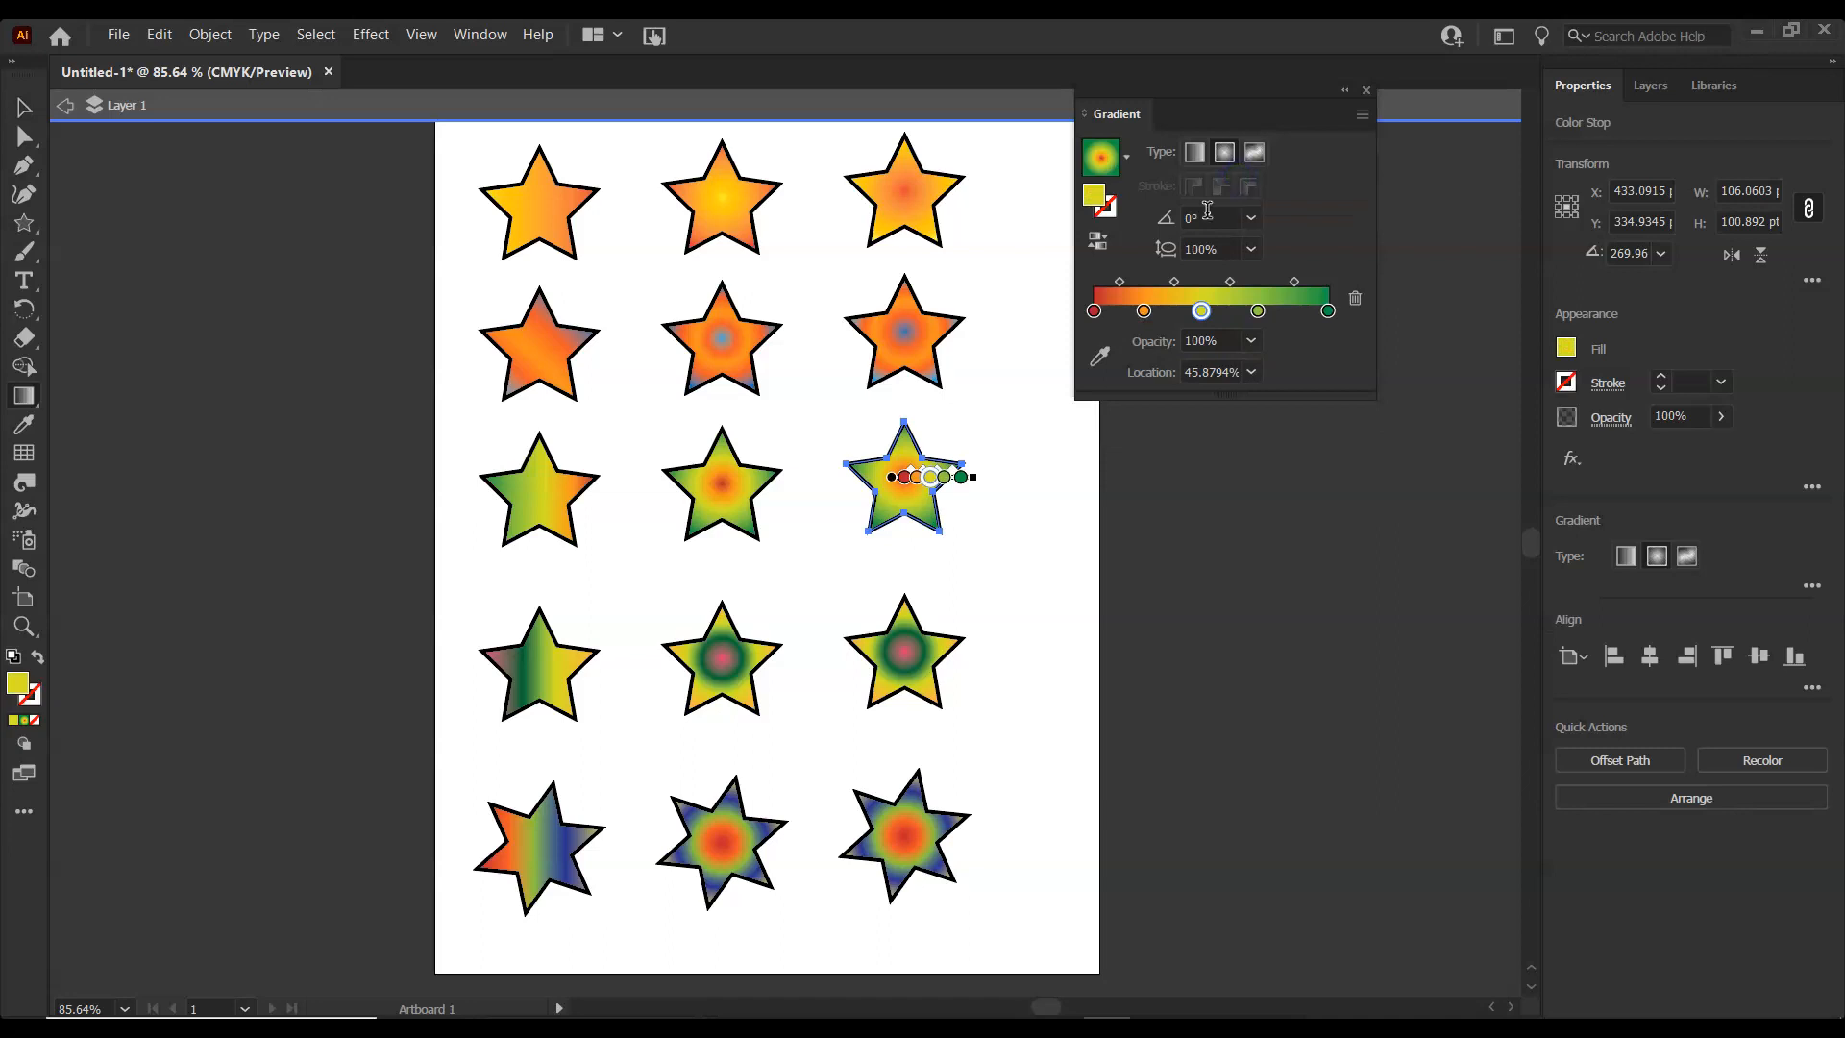
mouse_move(968, 471)
mouse_down()
mouse_move(1042, 492)
mouse_move(921, 486)
mouse_move(939, 474)
mouse_up()
click(961, 478)
Try redrawing the third star's gradient diagonally from its lower-right point to the upper left, undo it, and leave gradient editing.
drag(994, 565, 855, 417)
click(915, 482)
mouse_move(961, 530)
mouse_down()
mouse_move(981, 493)
mouse_move(966, 533)
mouse_up()
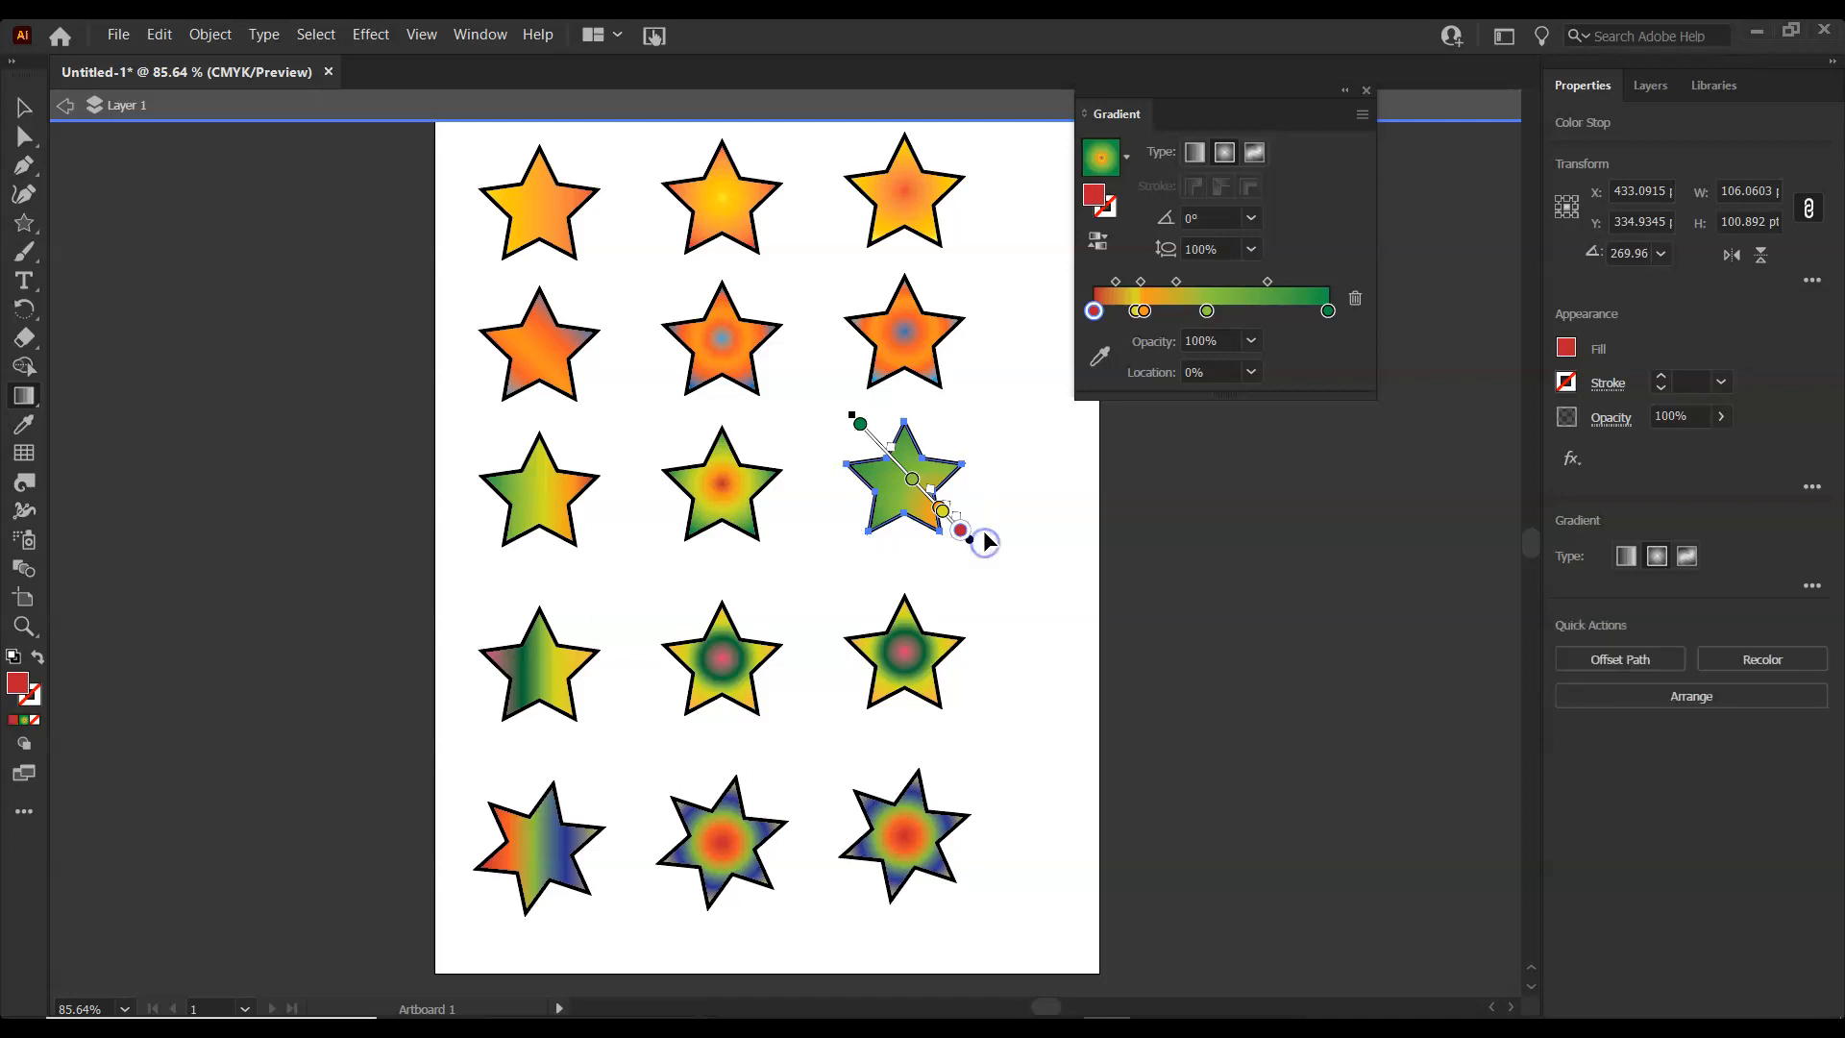
key(ctrl+z)
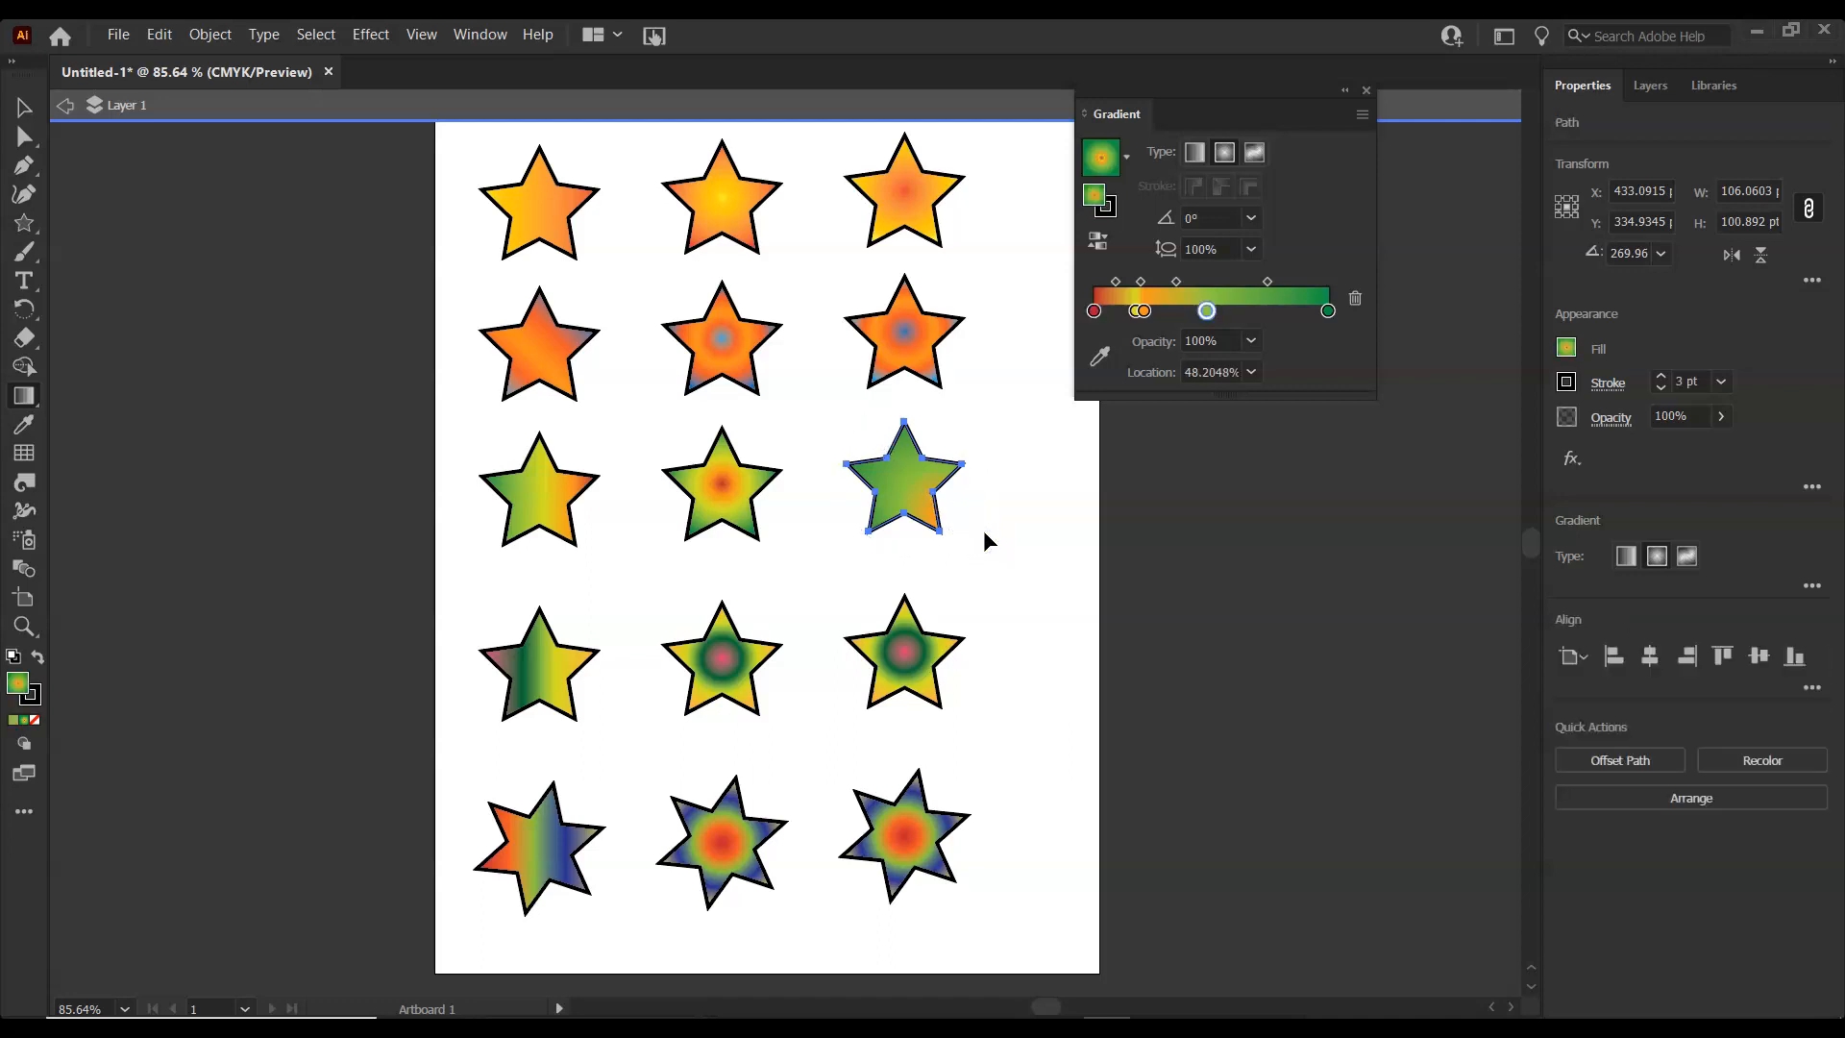
click(1302, 228)
click(25, 112)
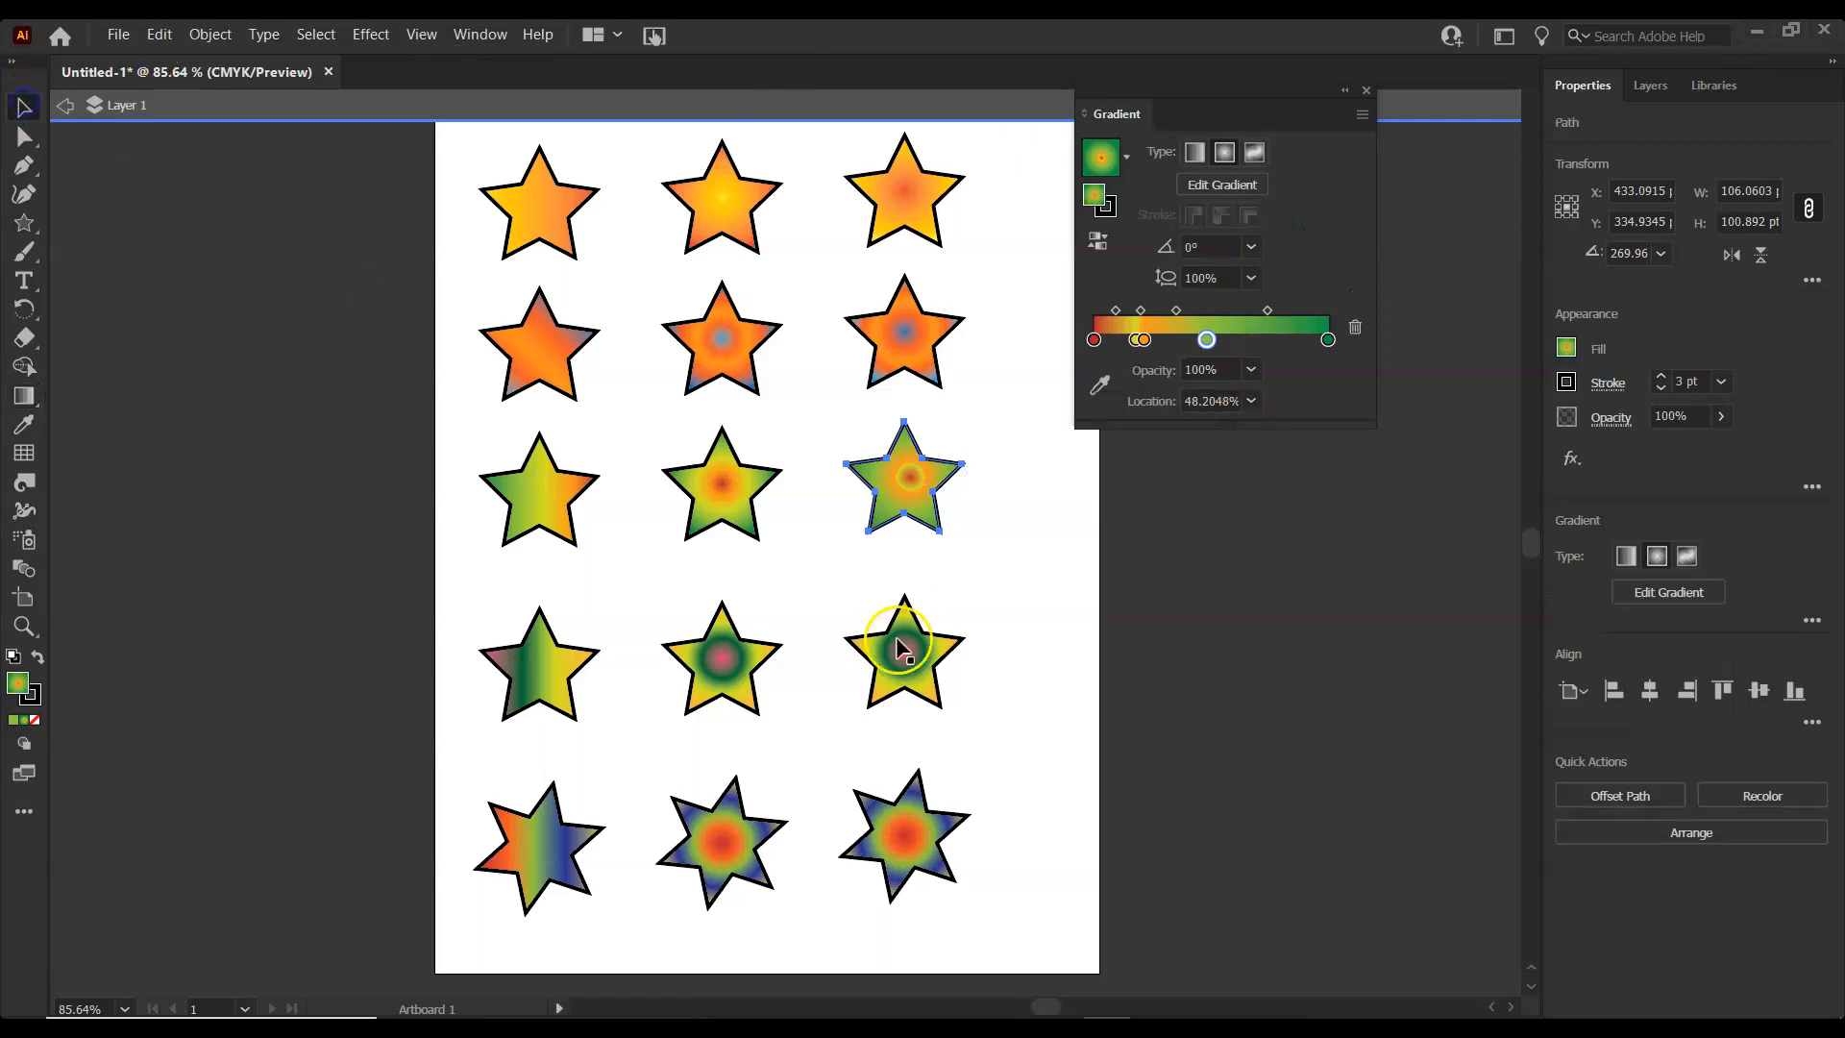
Shrink the radial gradient's extent on the fourth star of the third column, and leave gradient editing.
click(909, 665)
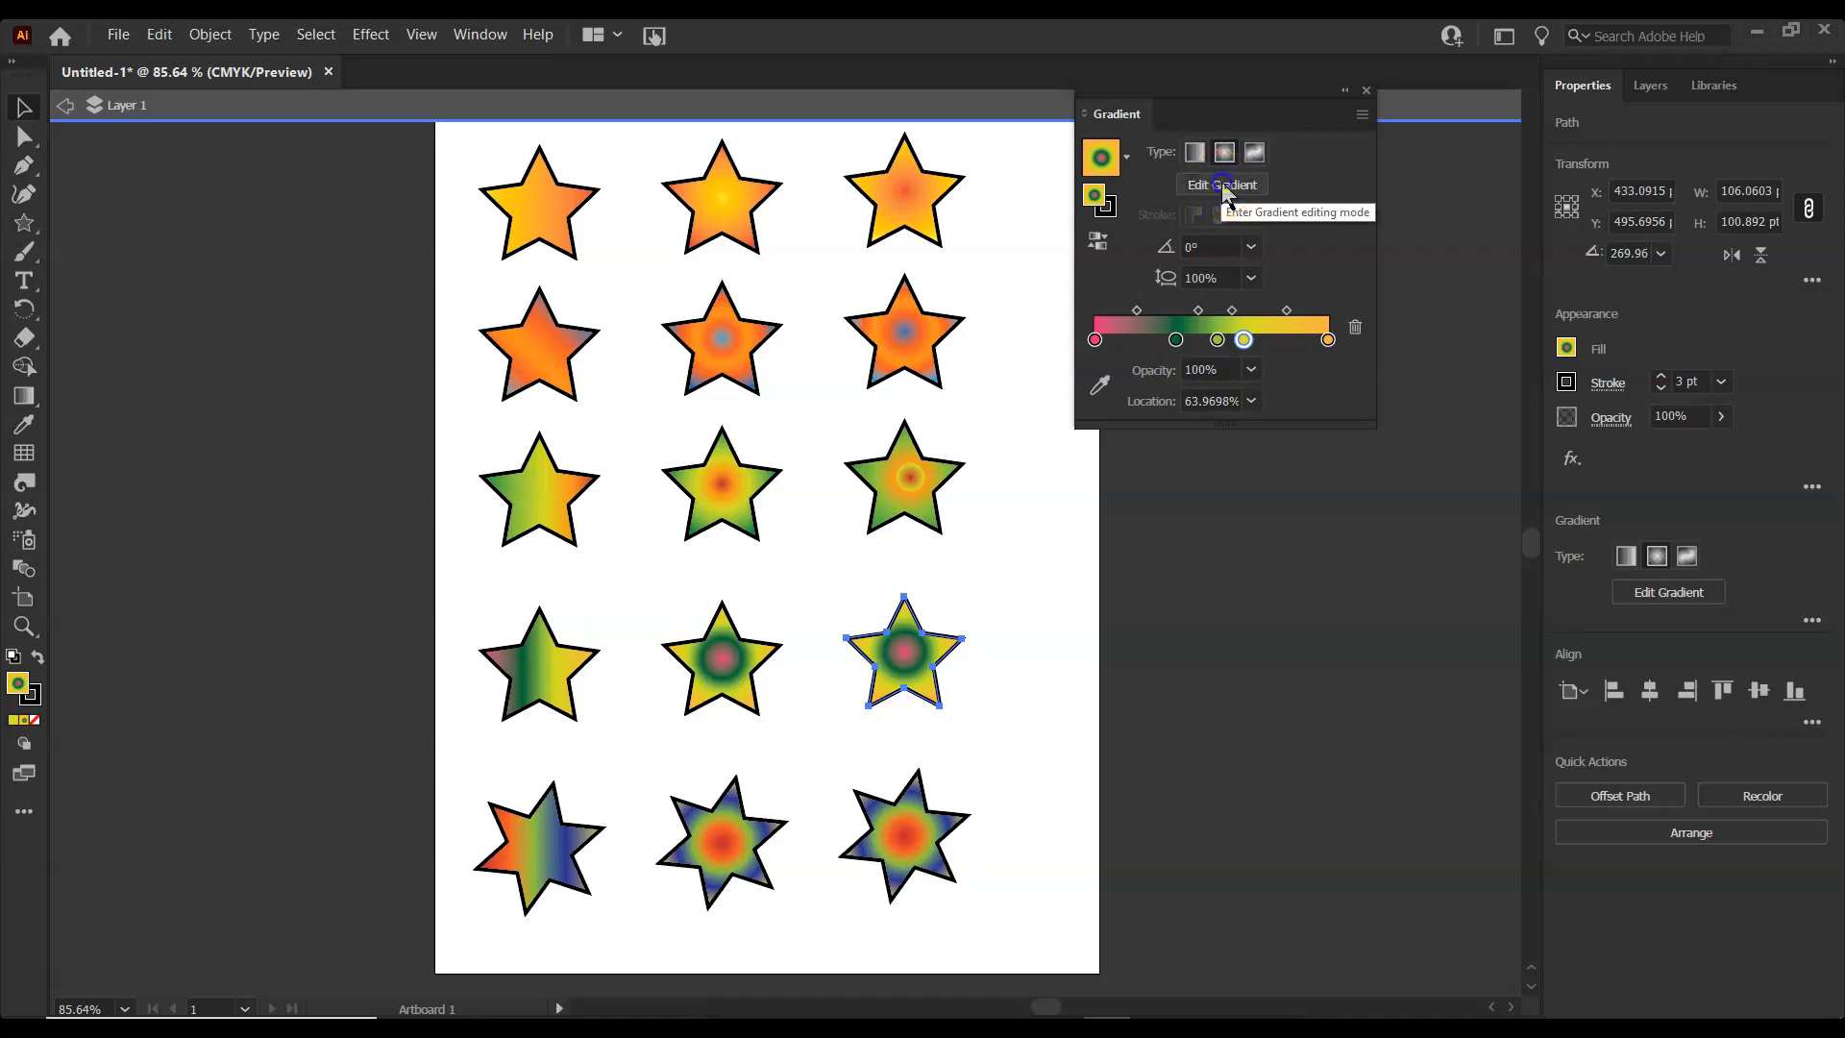
click(1222, 186)
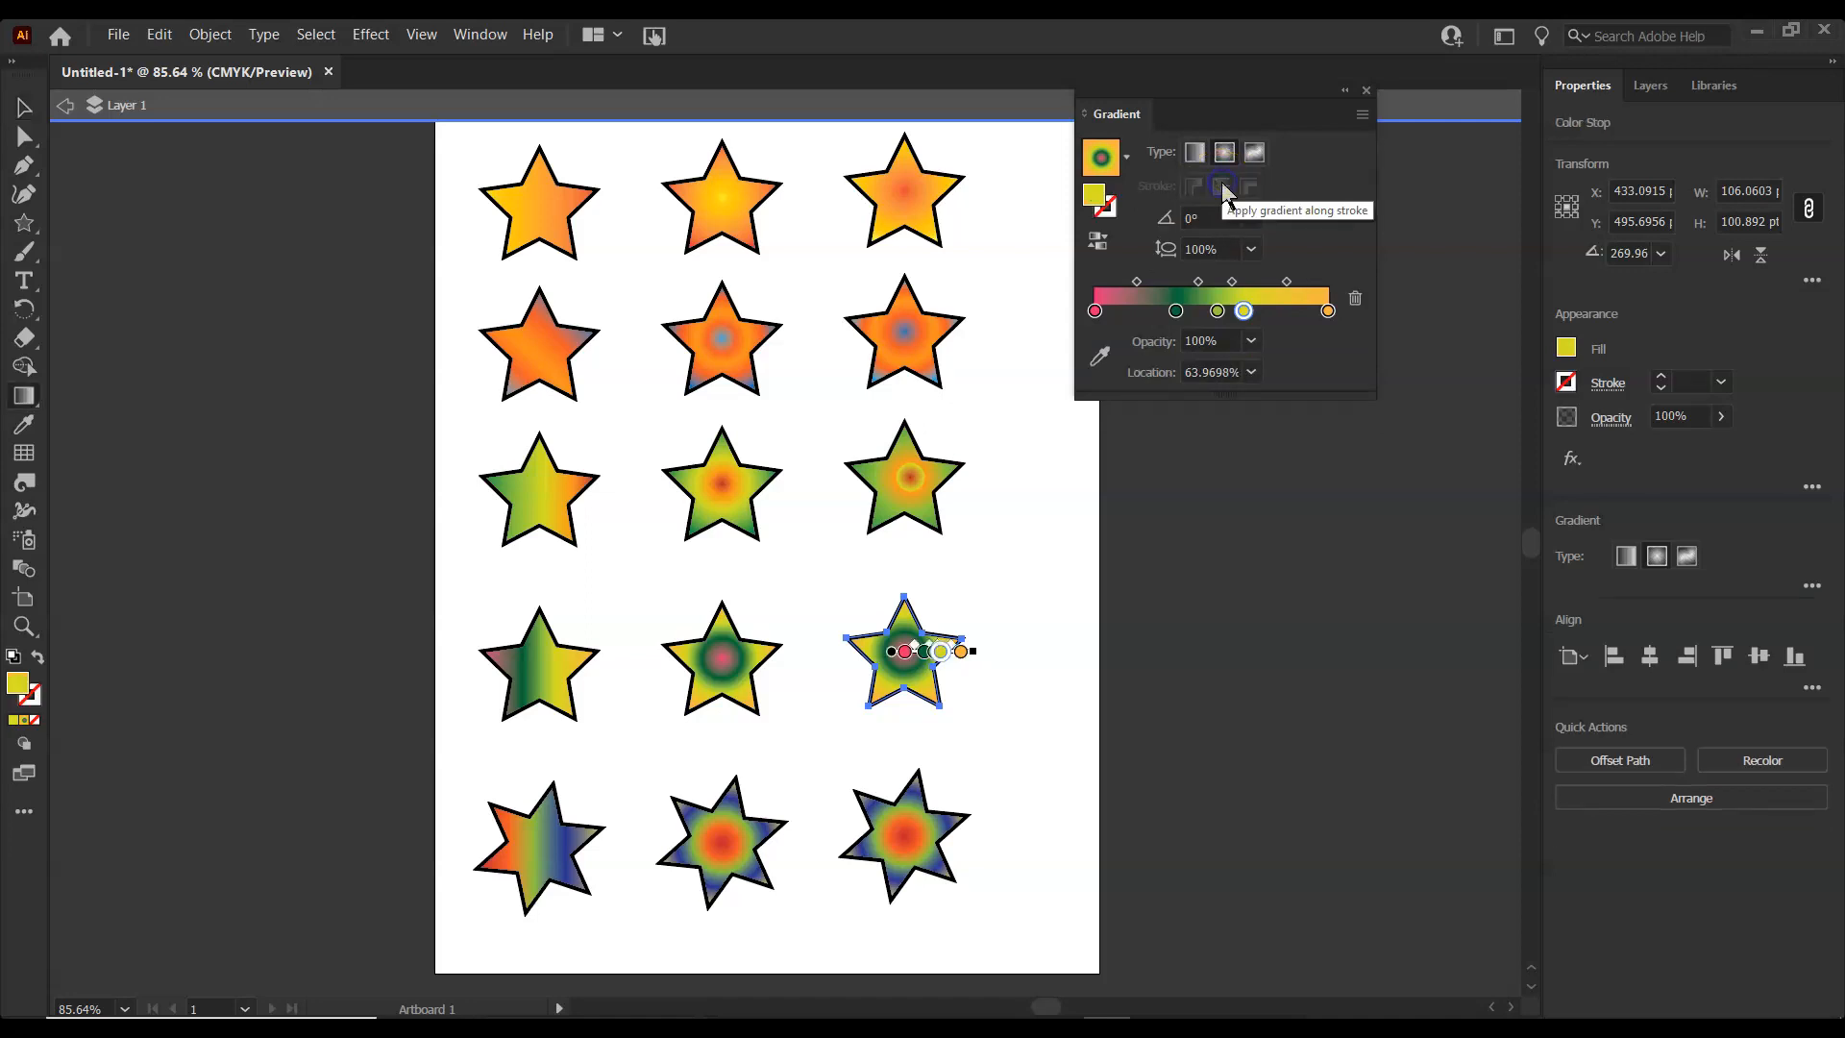
click(904, 653)
mouse_move(974, 652)
mouse_down()
mouse_move(1065, 654)
mouse_move(932, 675)
mouse_move(947, 676)
mouse_up()
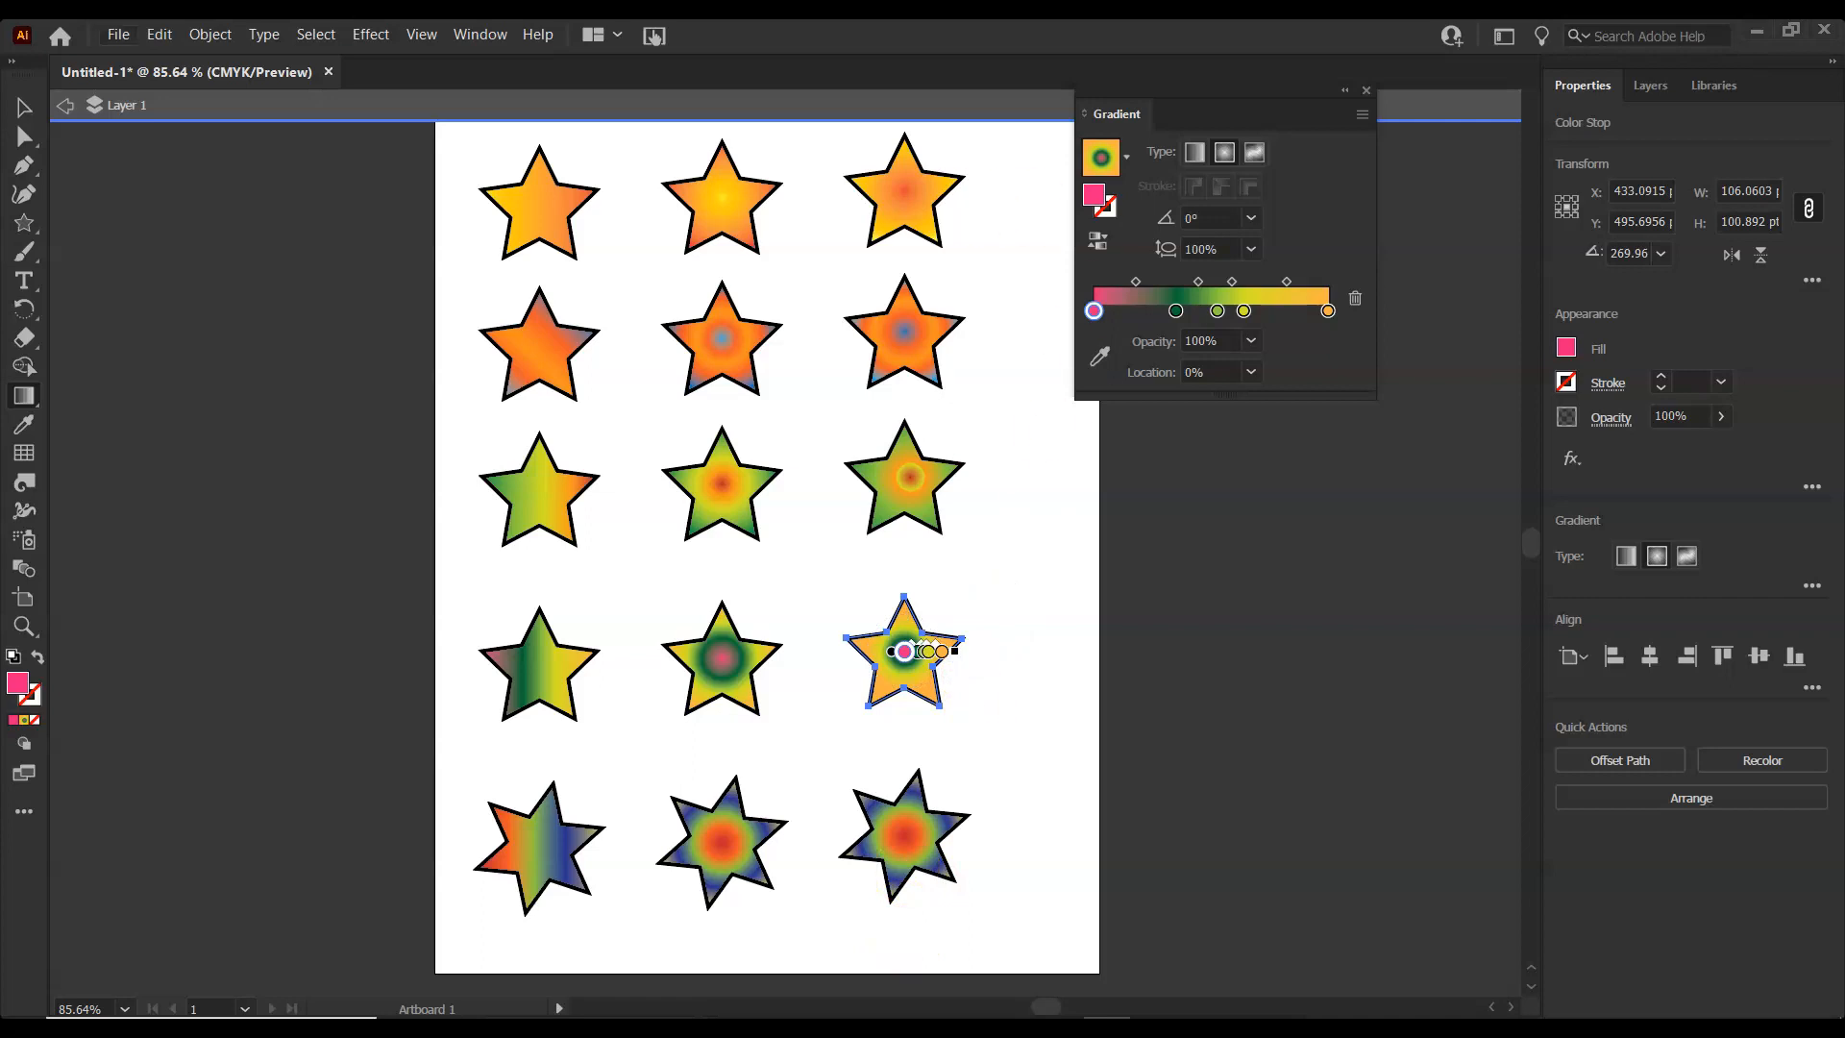
click(23, 107)
Reverse the bottom third-column star's radial gradient, moving its red stop inward beside the orange one and its green stop to about 36%.
double_click(903, 836)
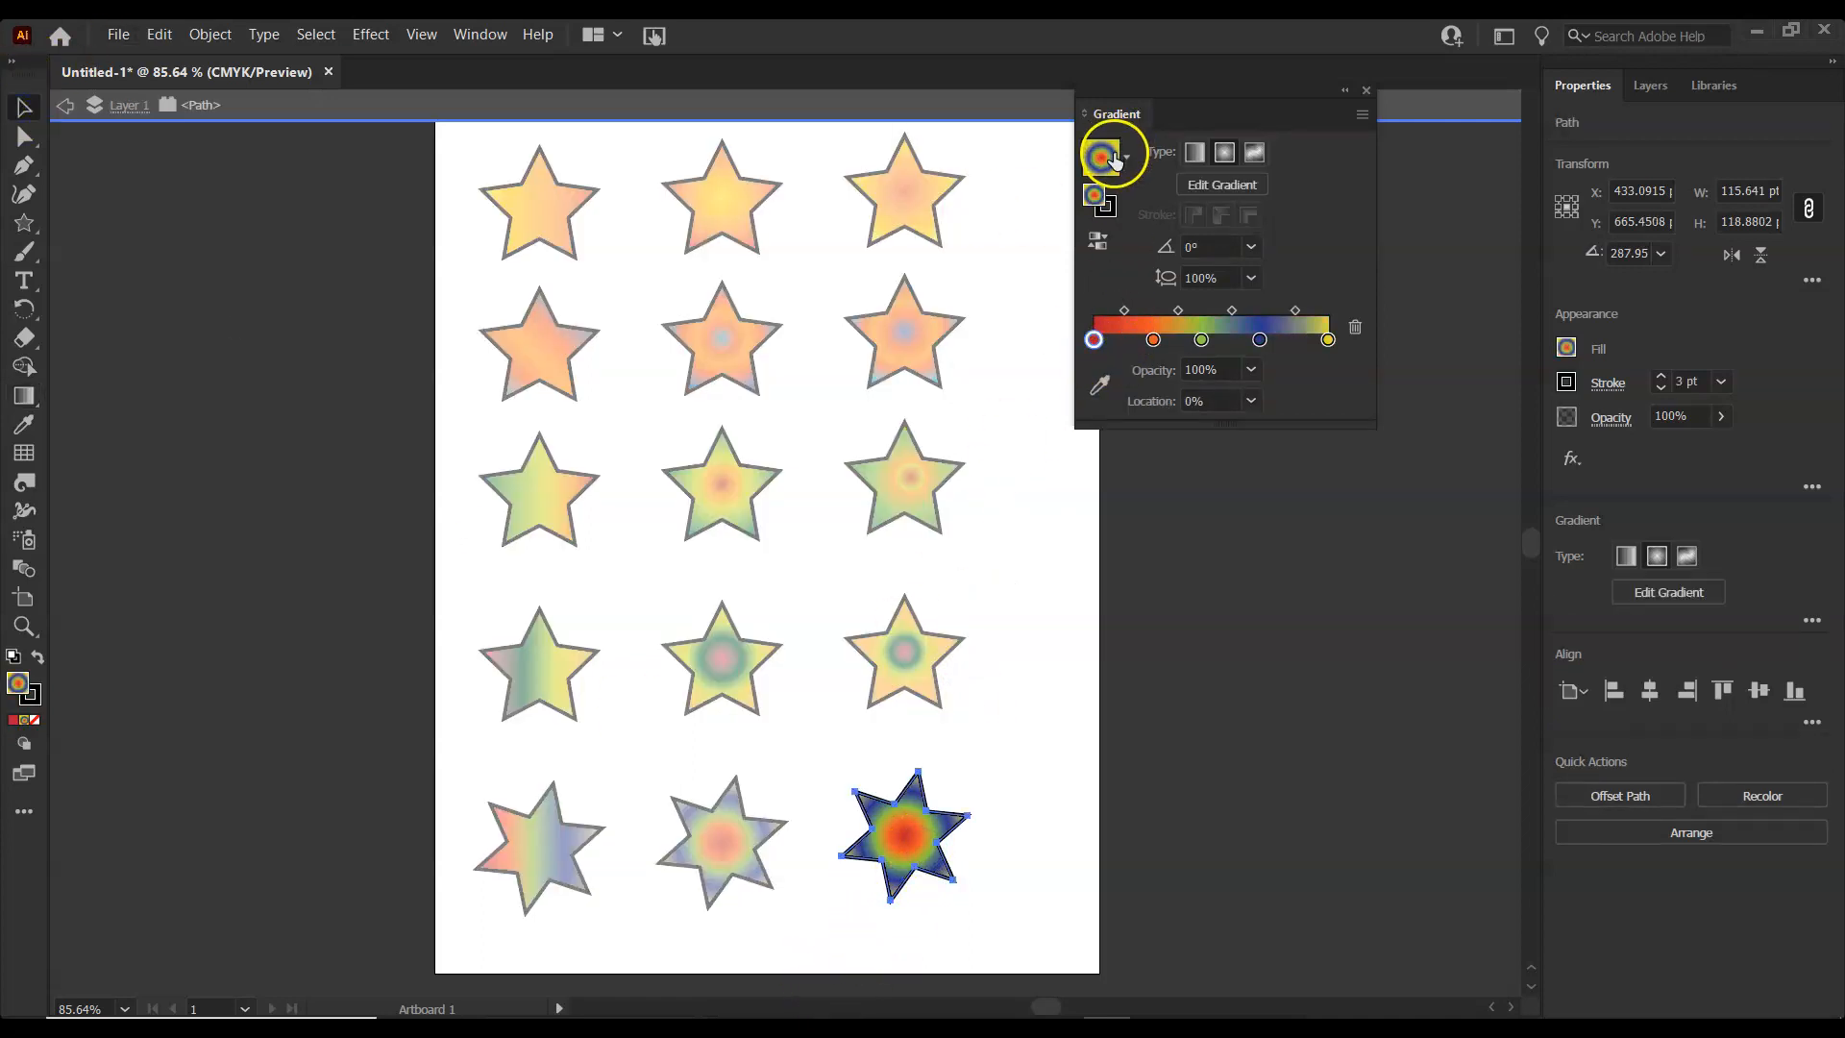
click(1099, 241)
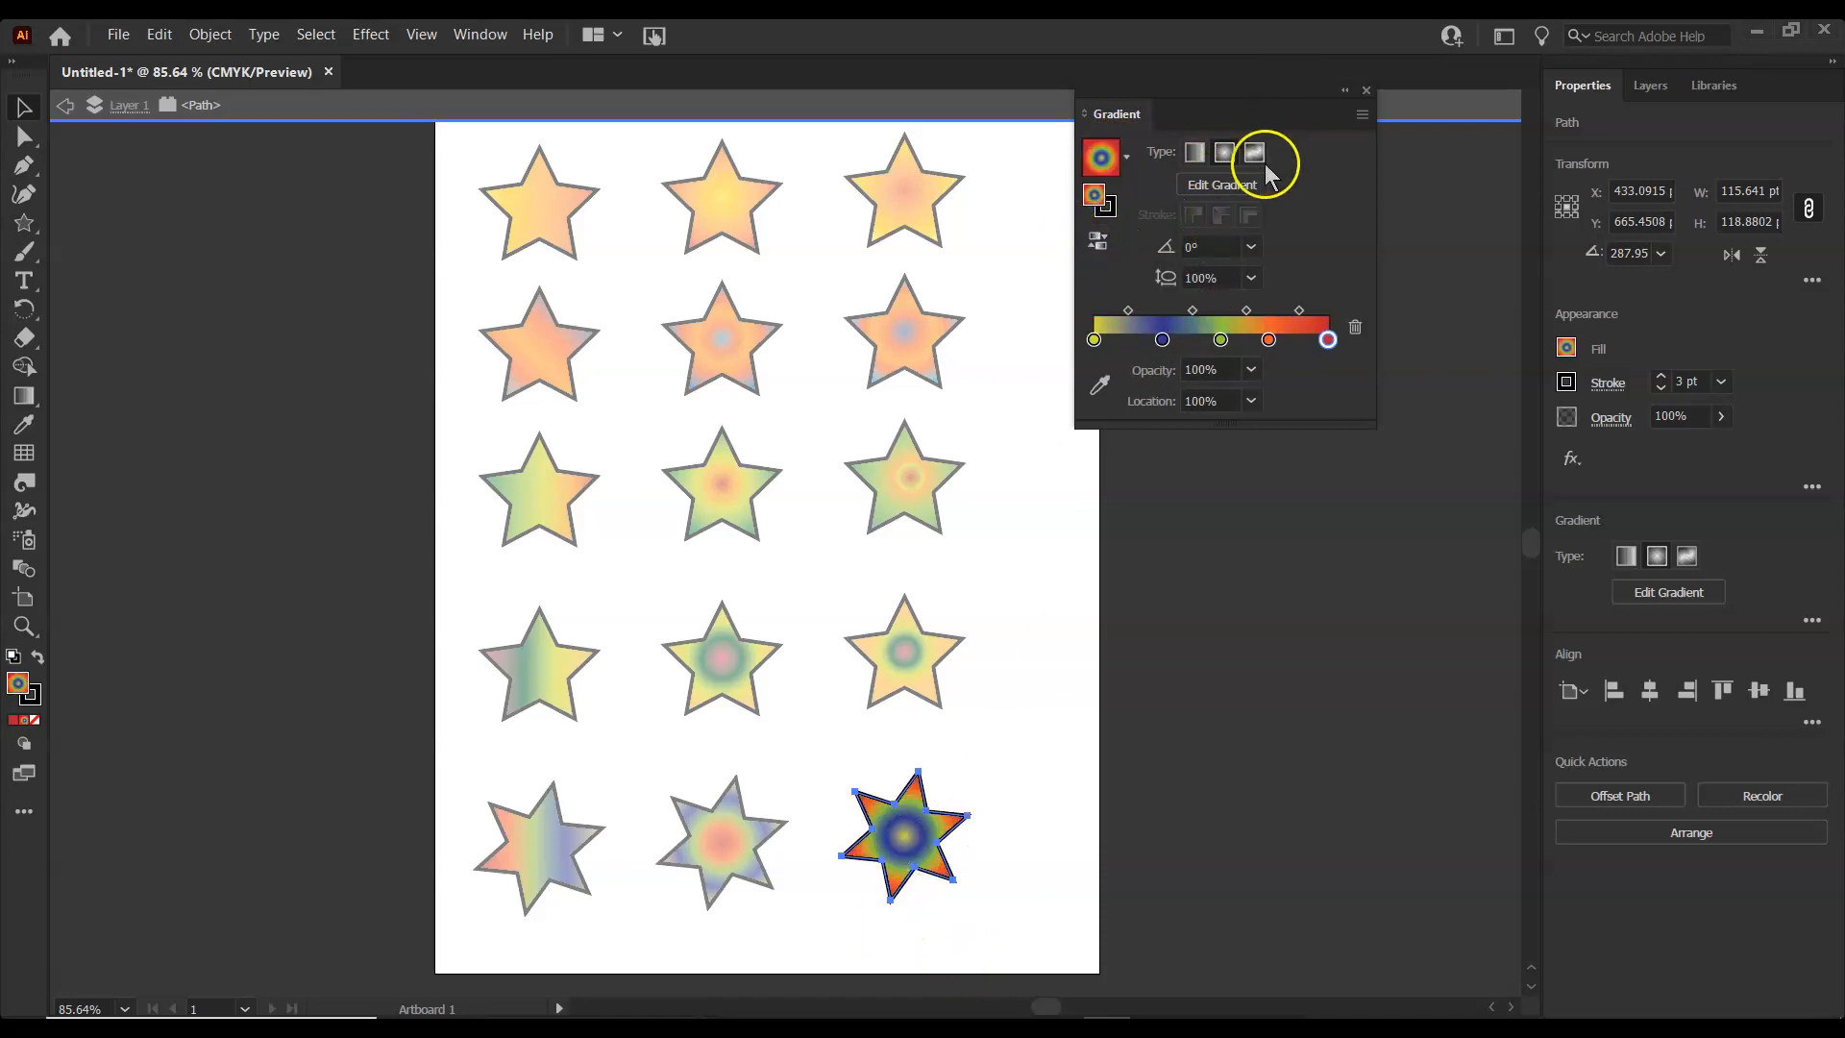
click(1234, 186)
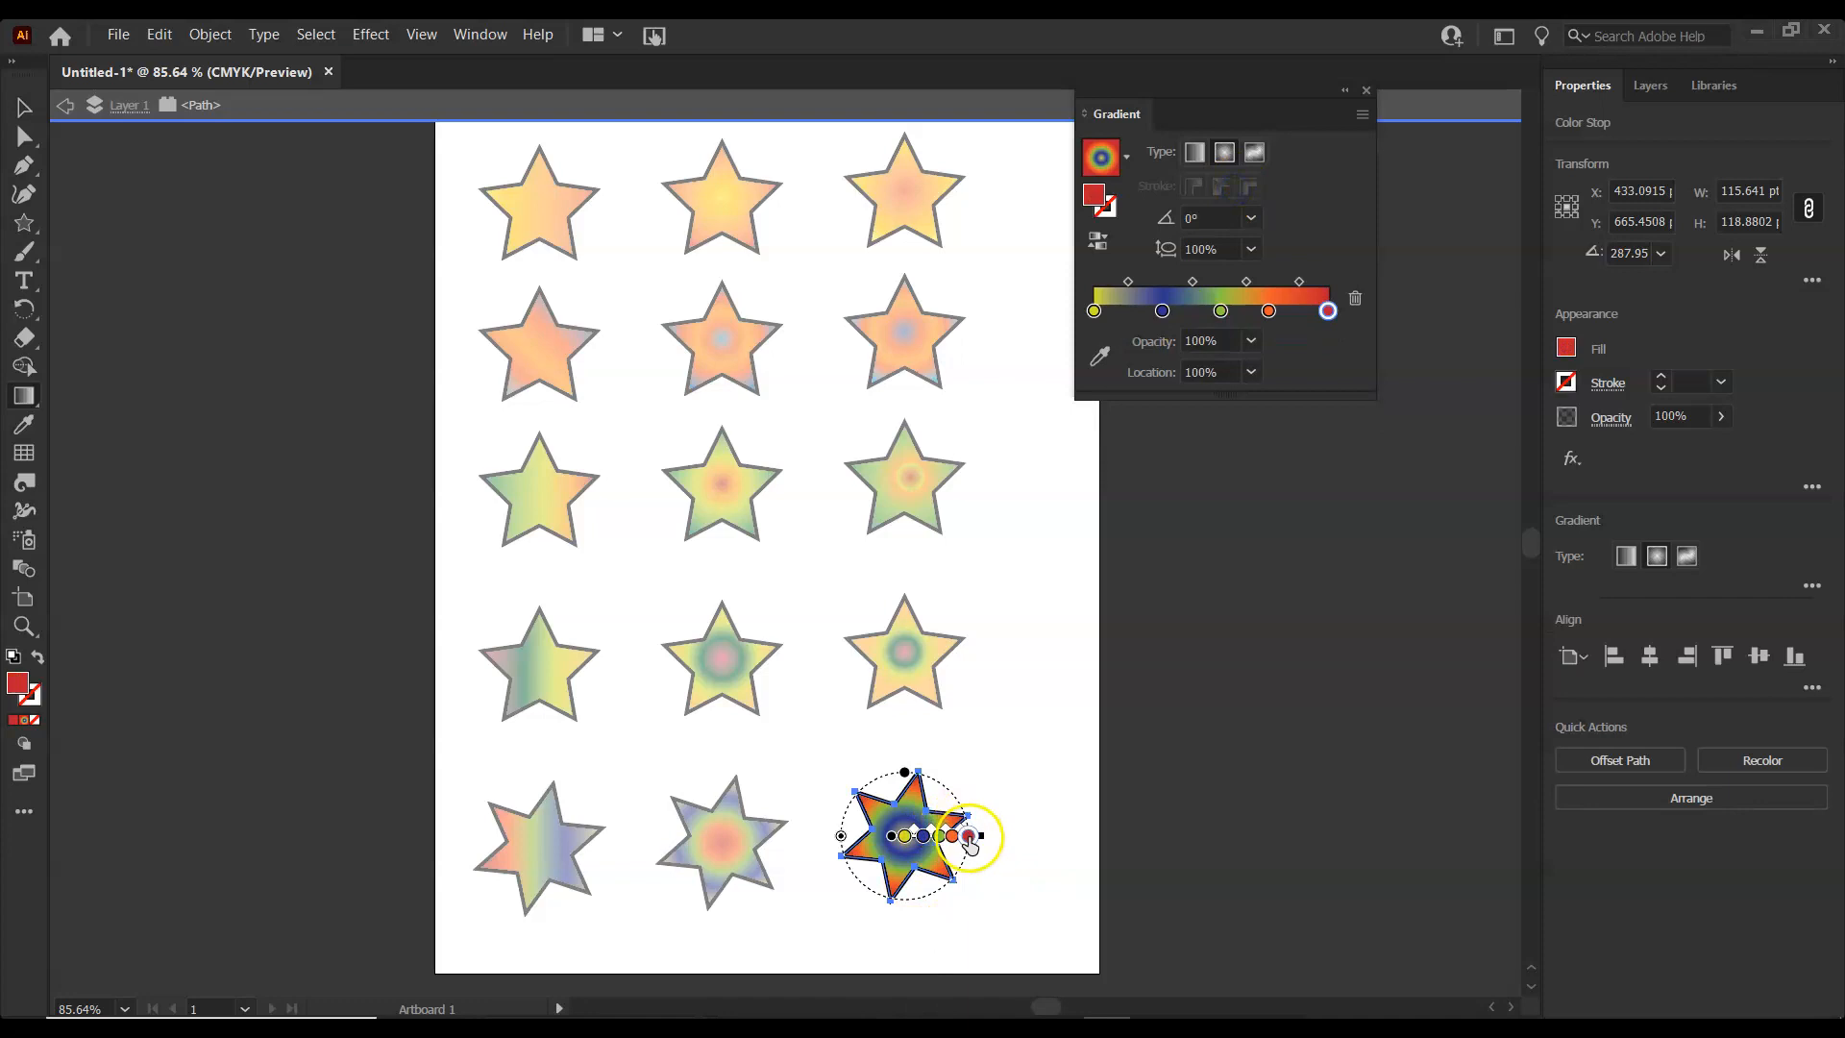
drag(961, 844, 927, 836)
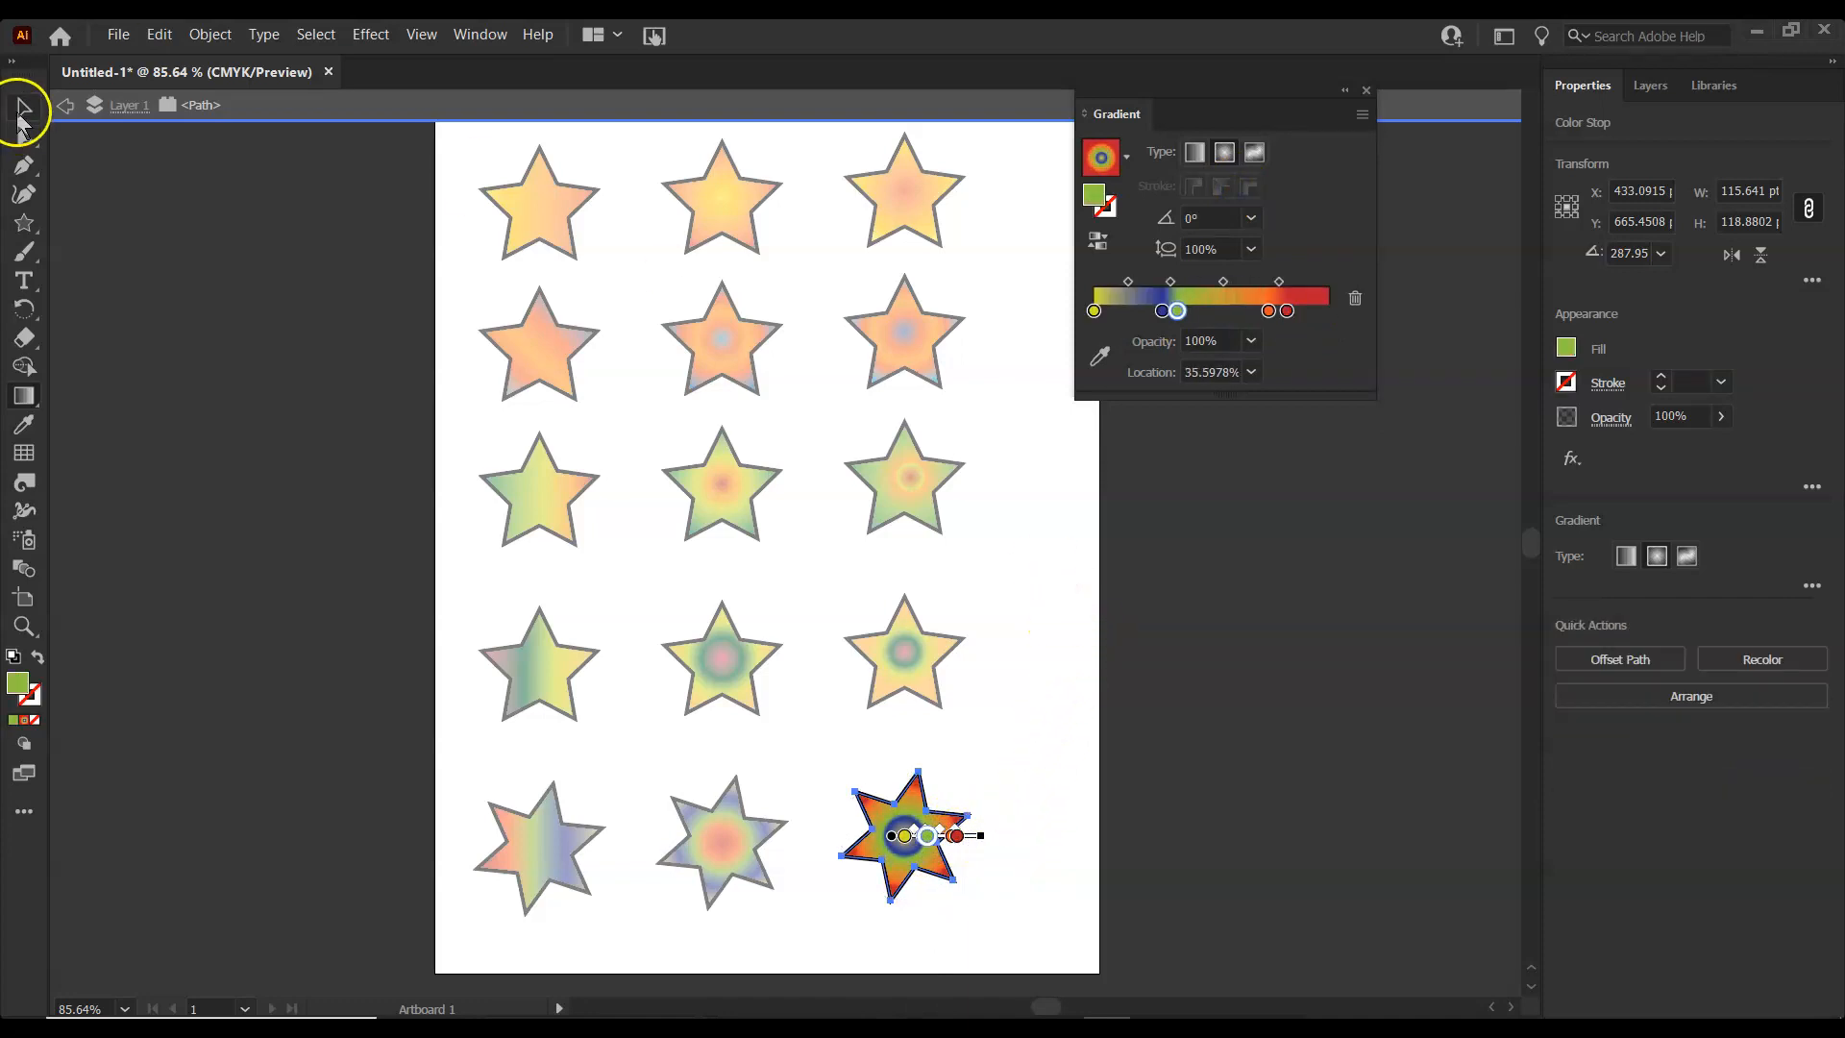
click(21, 113)
Close the floating gradient settings and exit isolation mode to return to the whole artwork.
click(1345, 90)
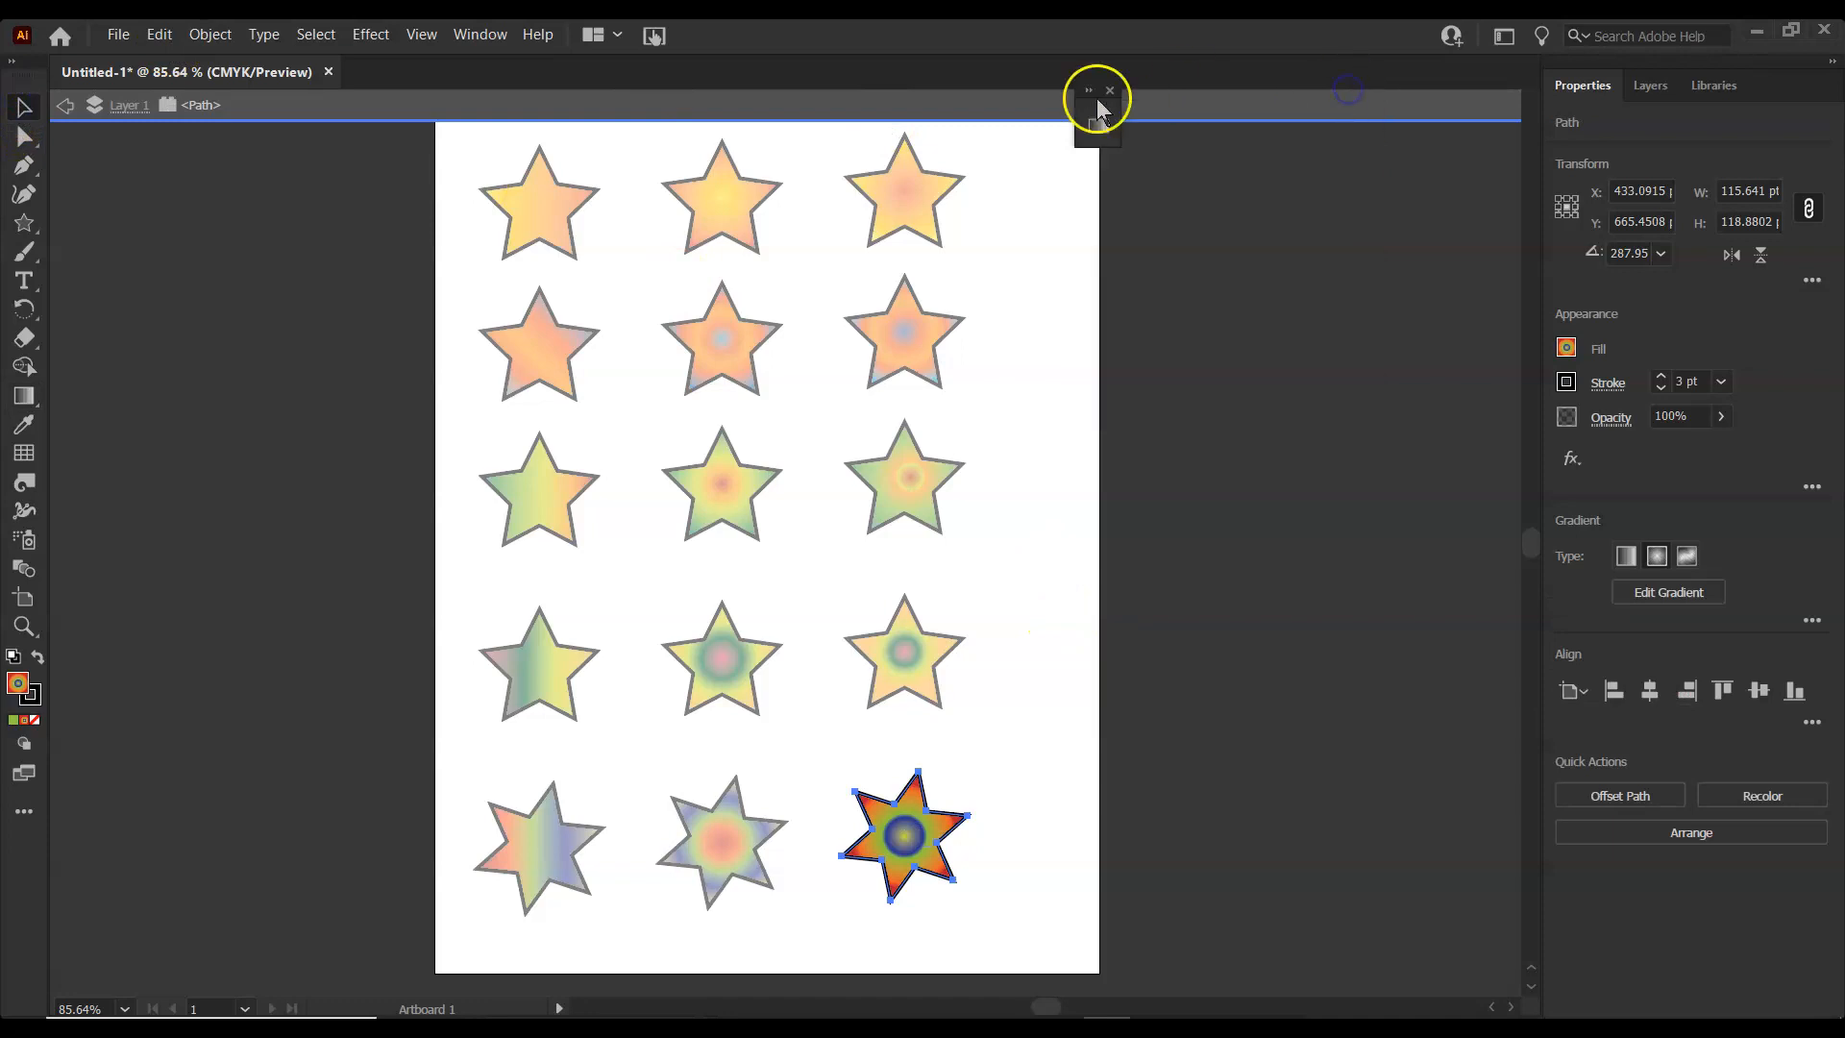
click(1110, 90)
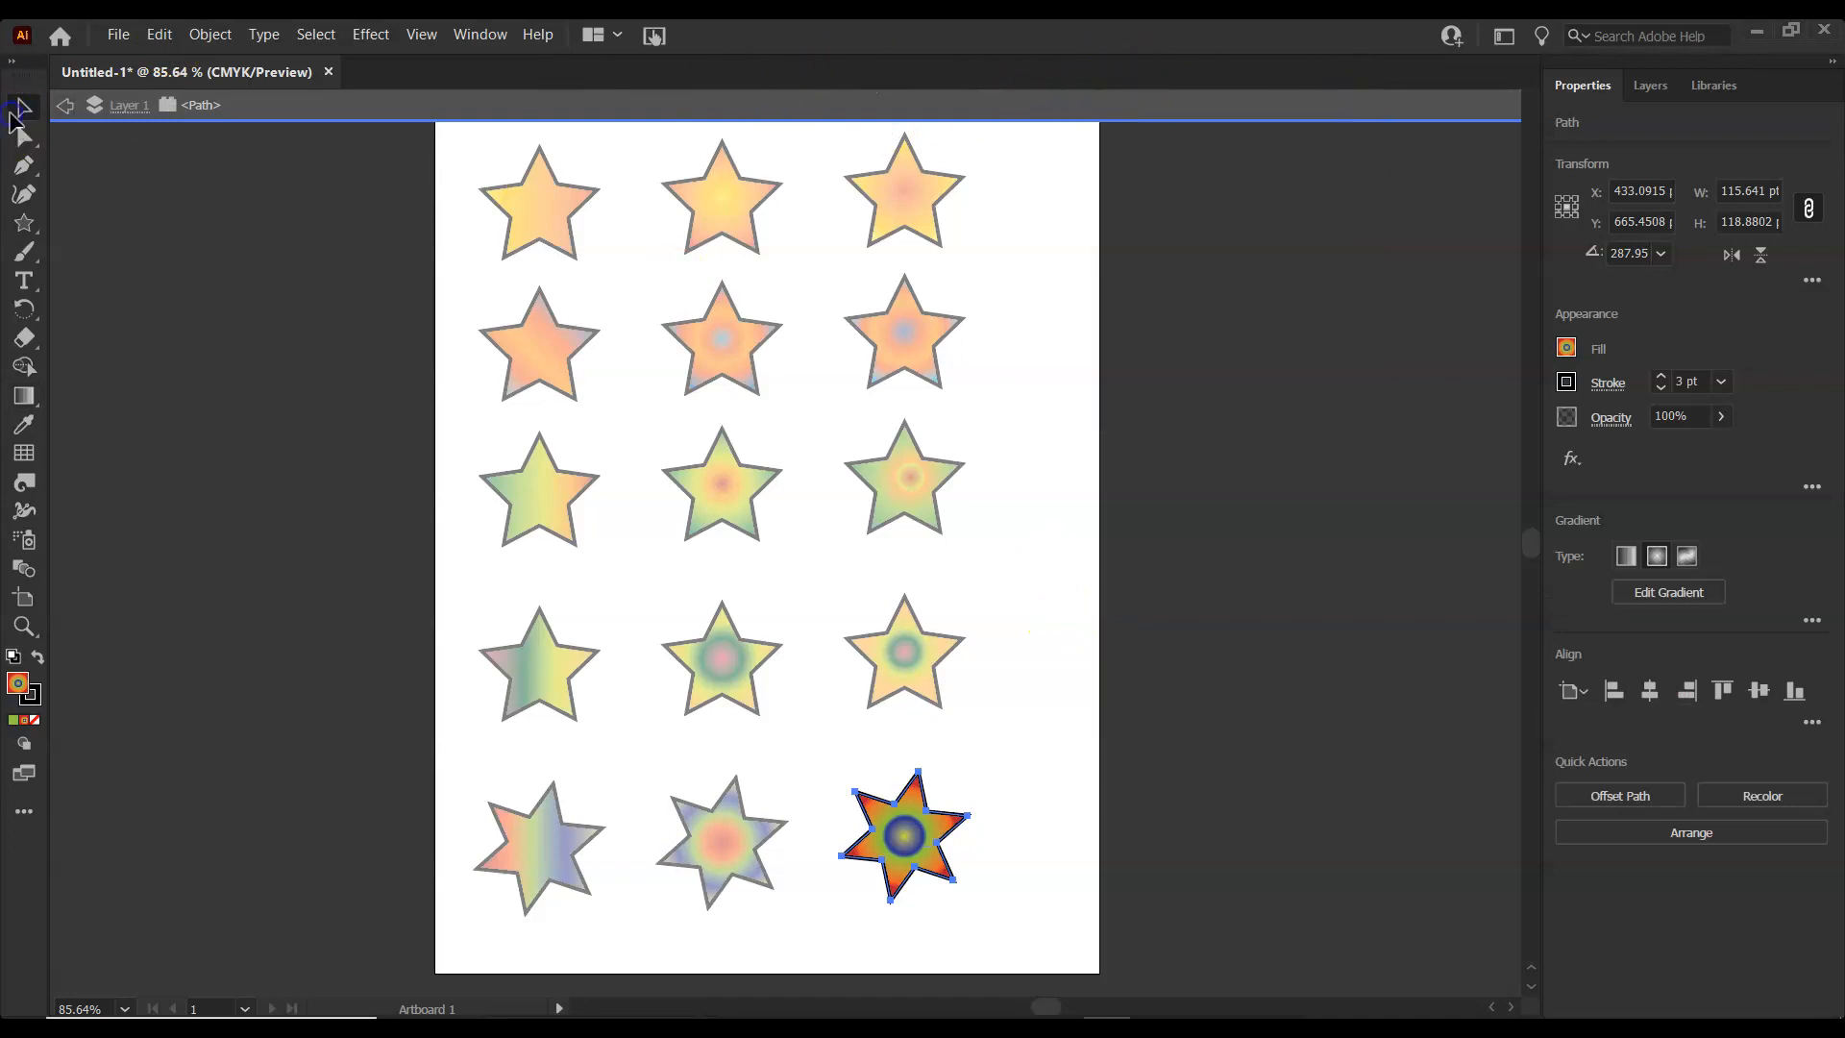
double_click(21, 111)
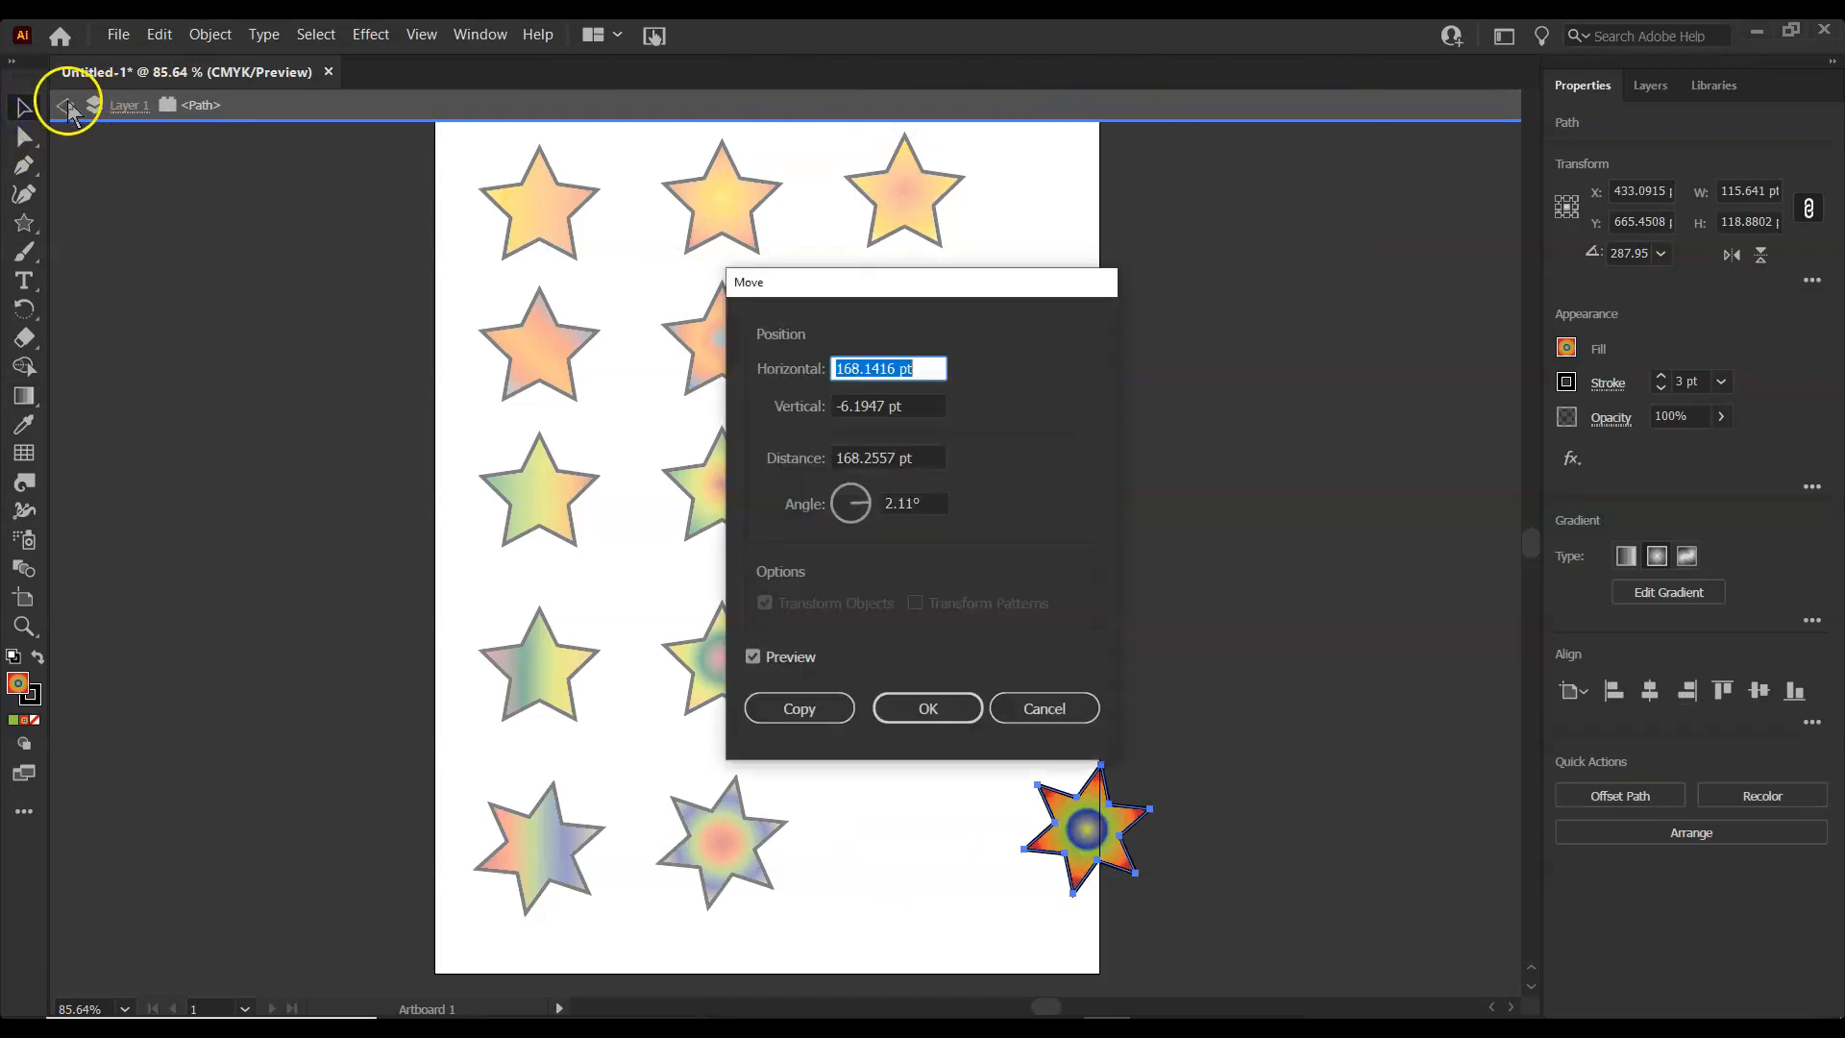
click(1073, 714)
click(62, 112)
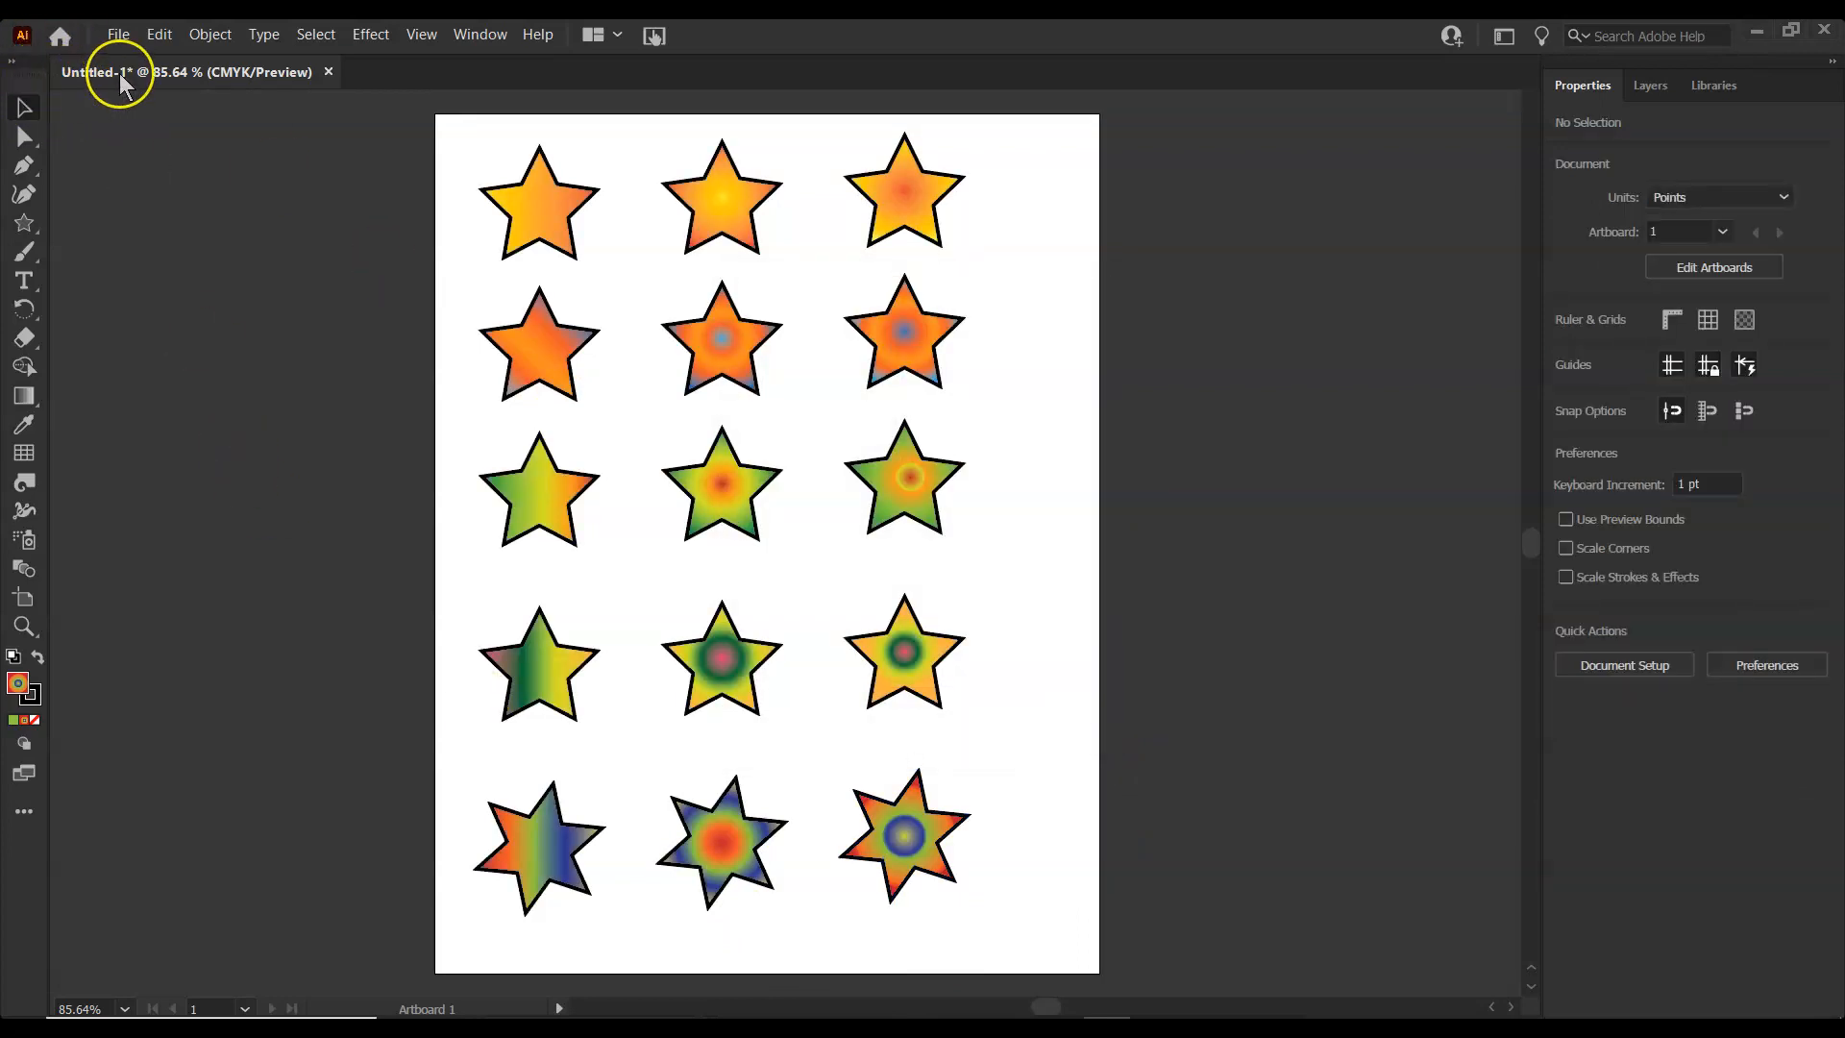
Save the document as an Illustrator file named Gradient Shapes Video, keeping the default save options.
click(118, 35)
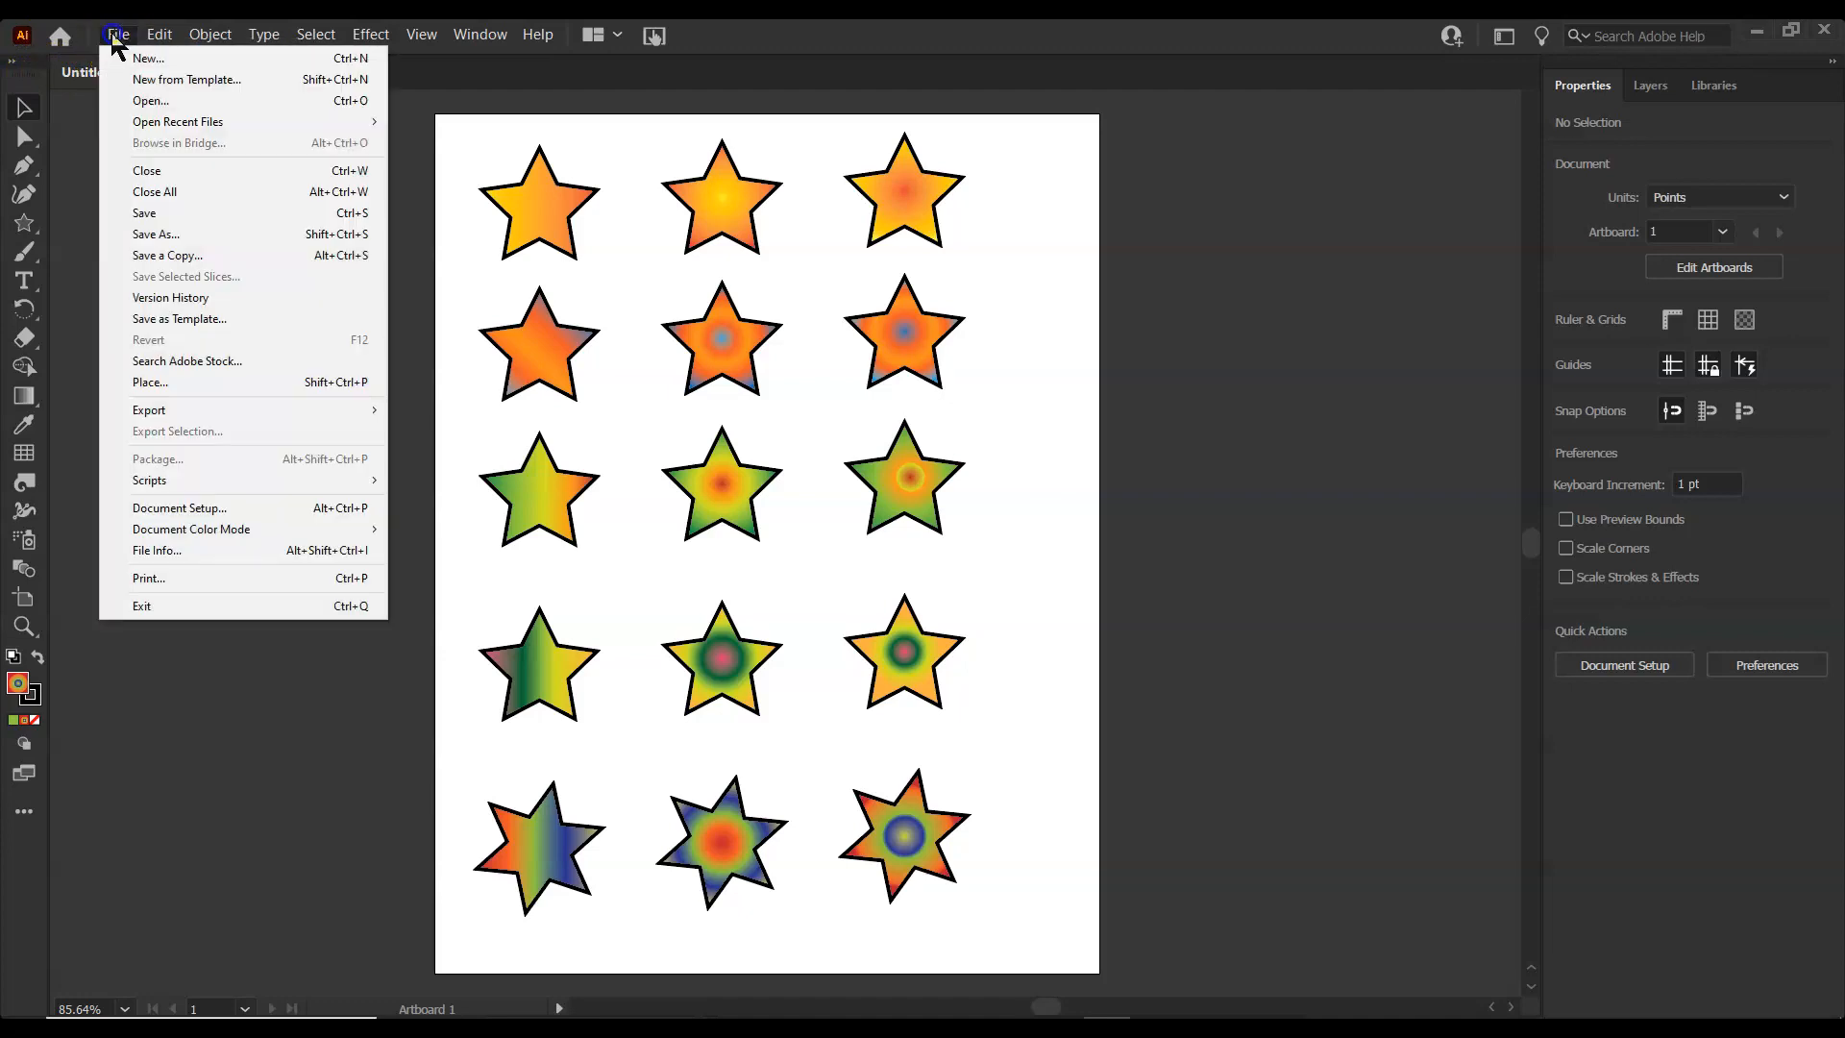
click(168, 234)
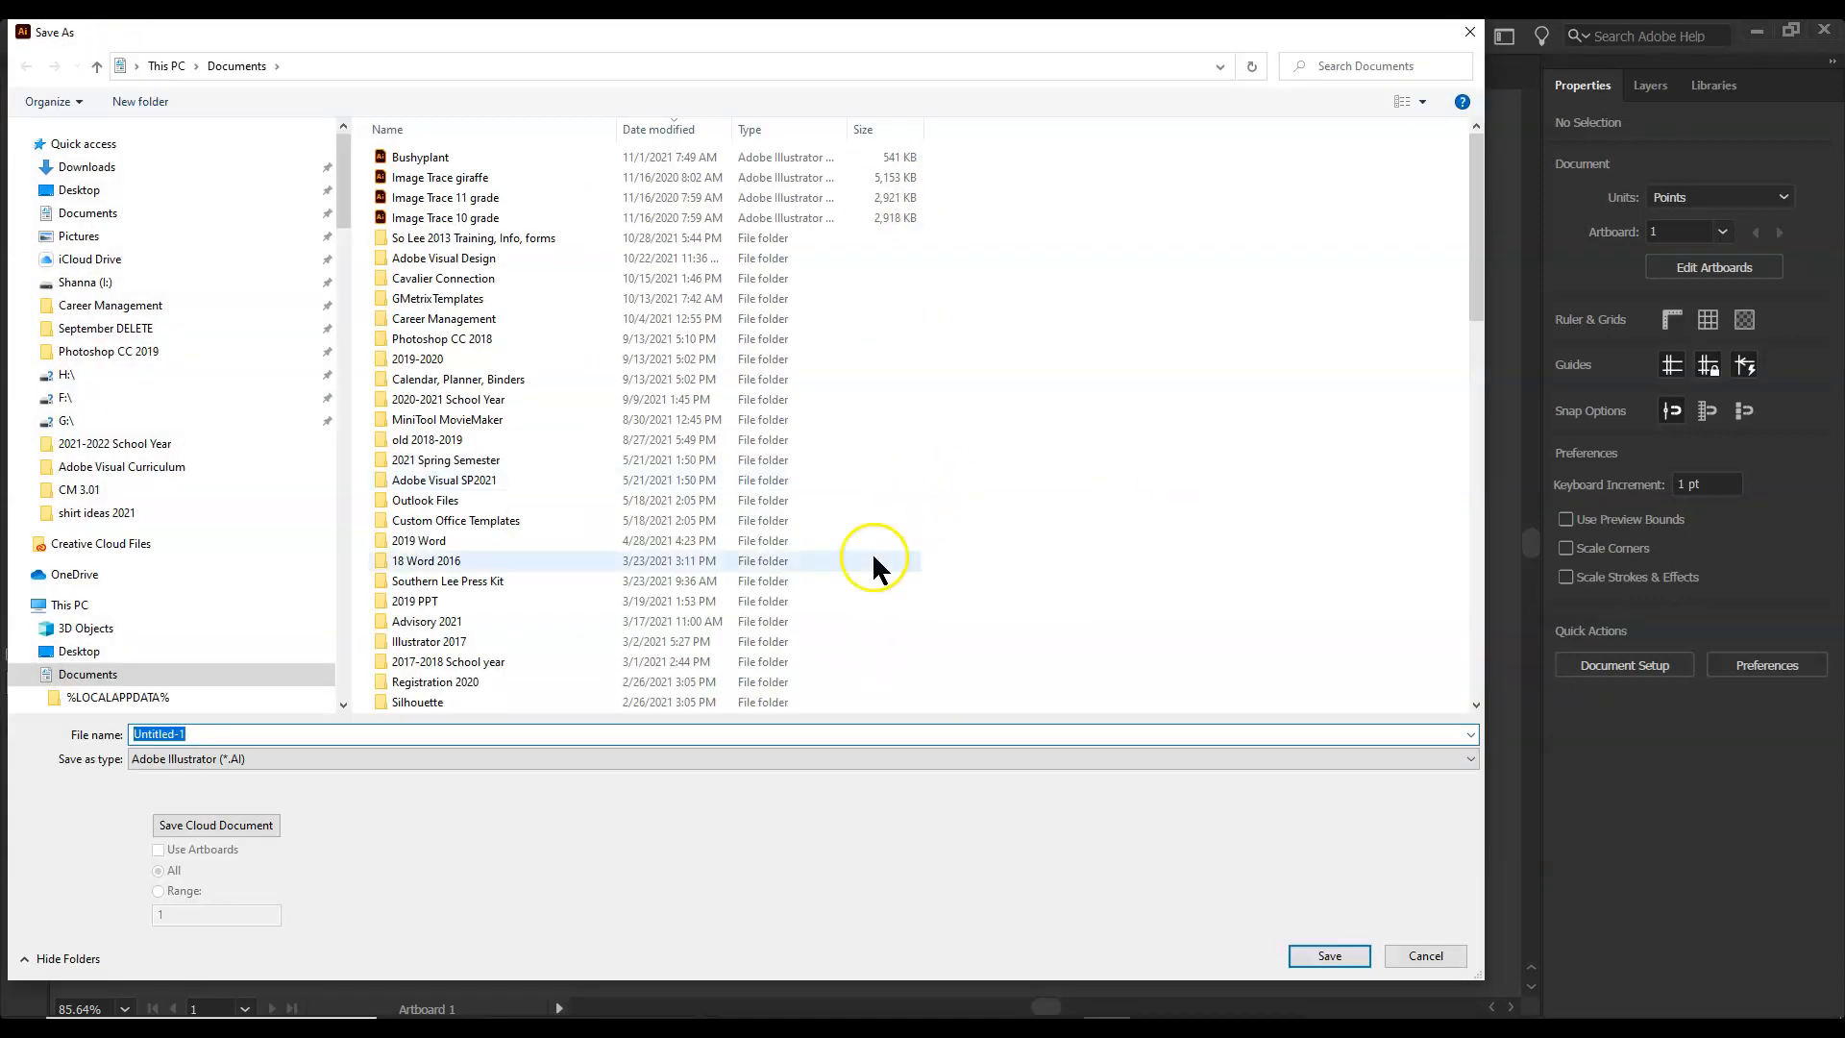
text(Gradient Shapes)
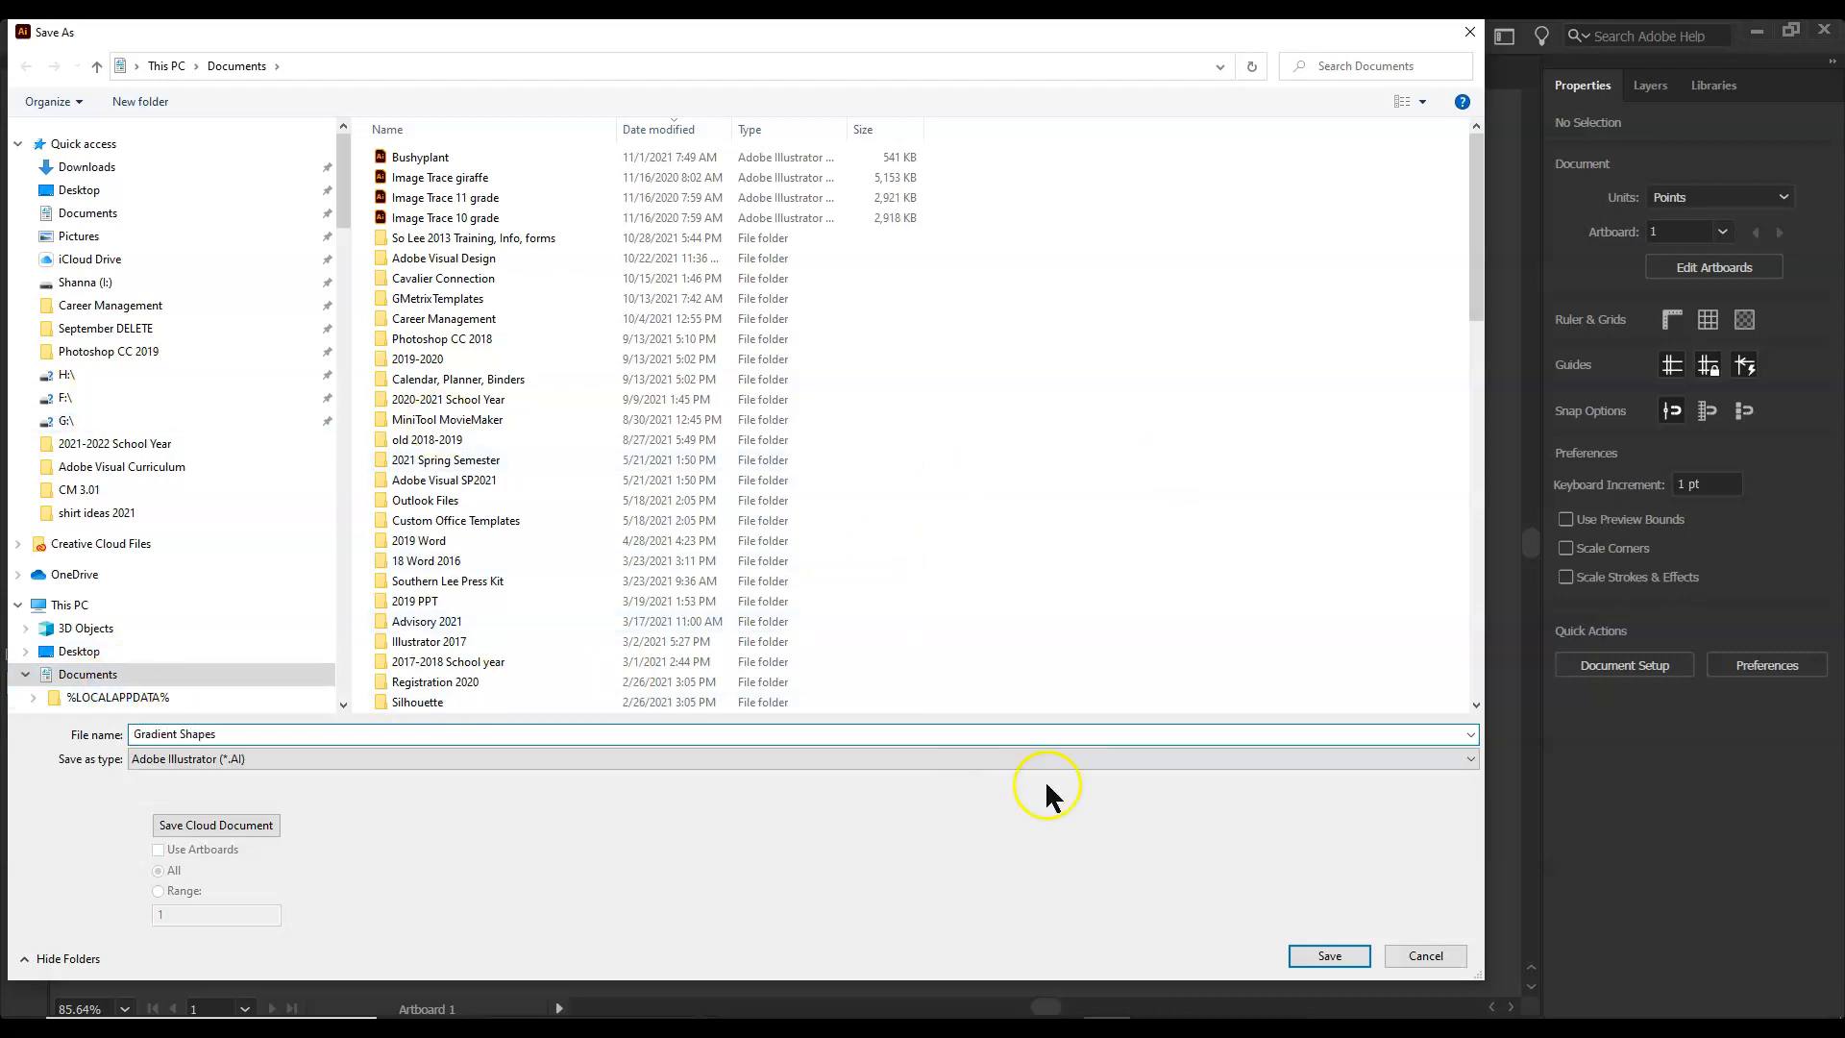
click(1330, 955)
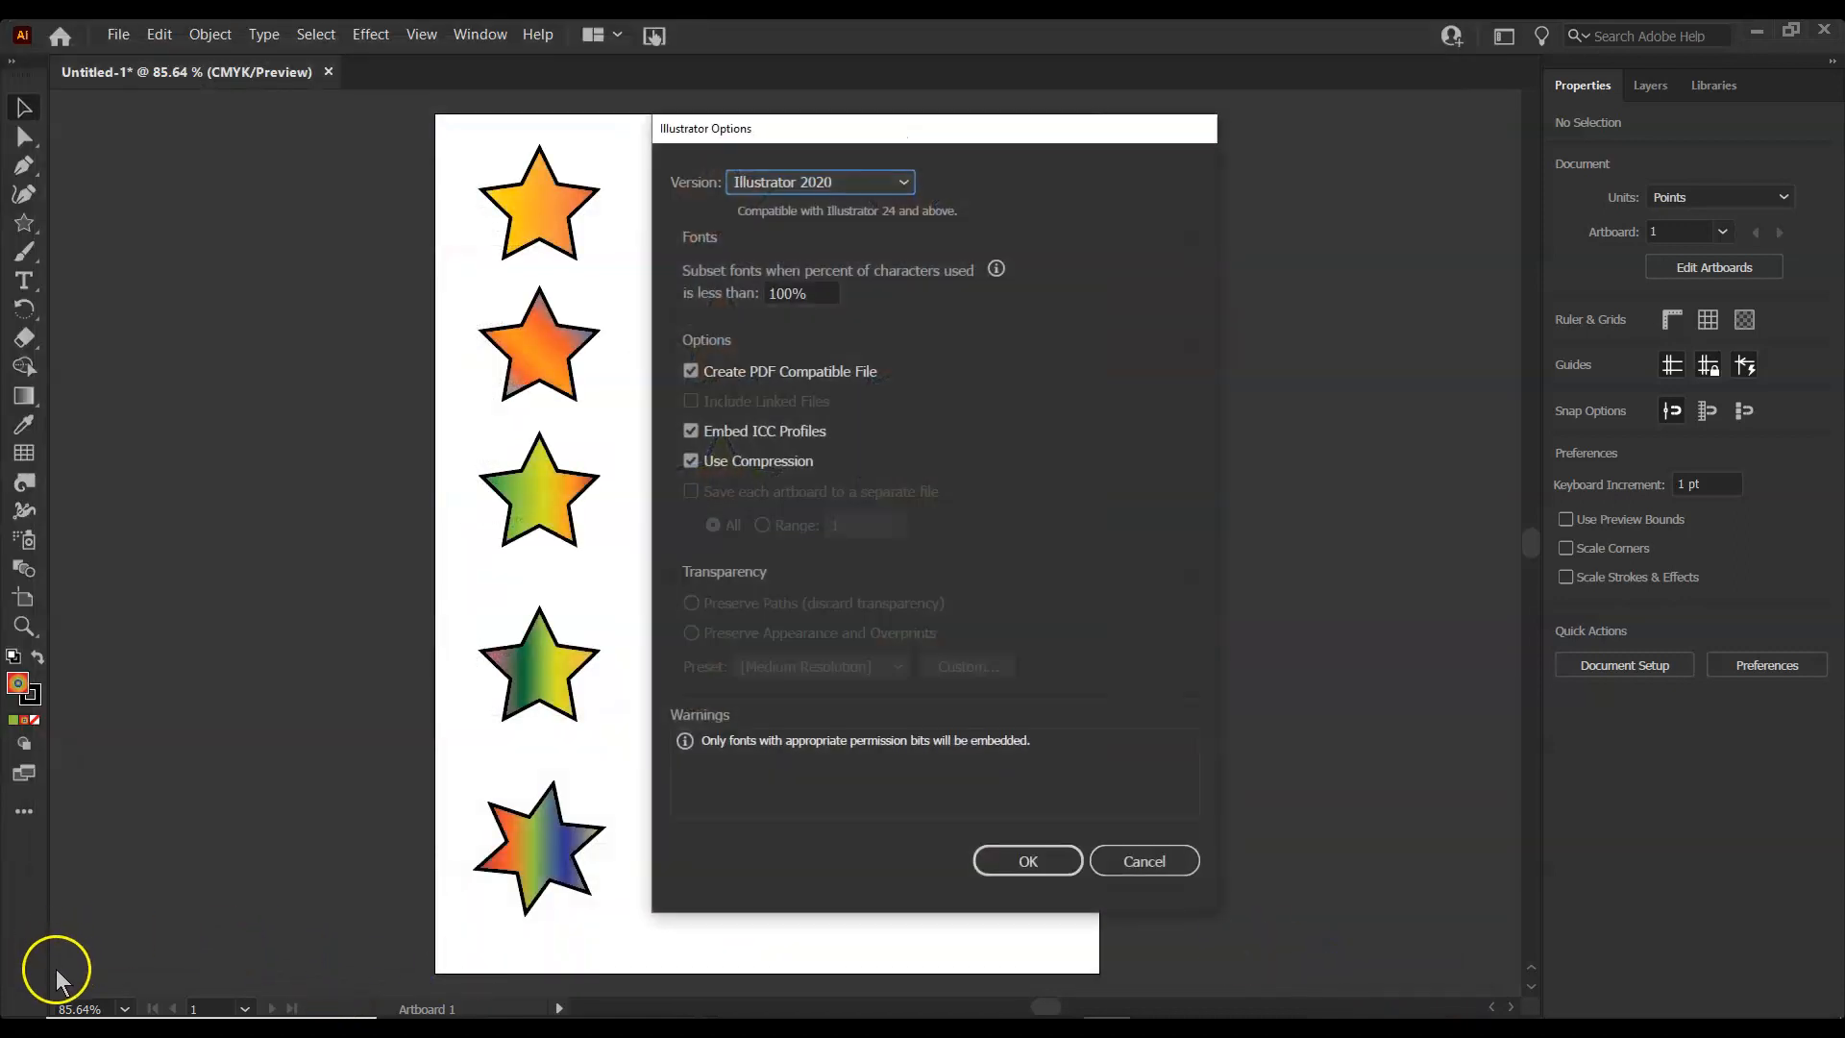
key(Return)
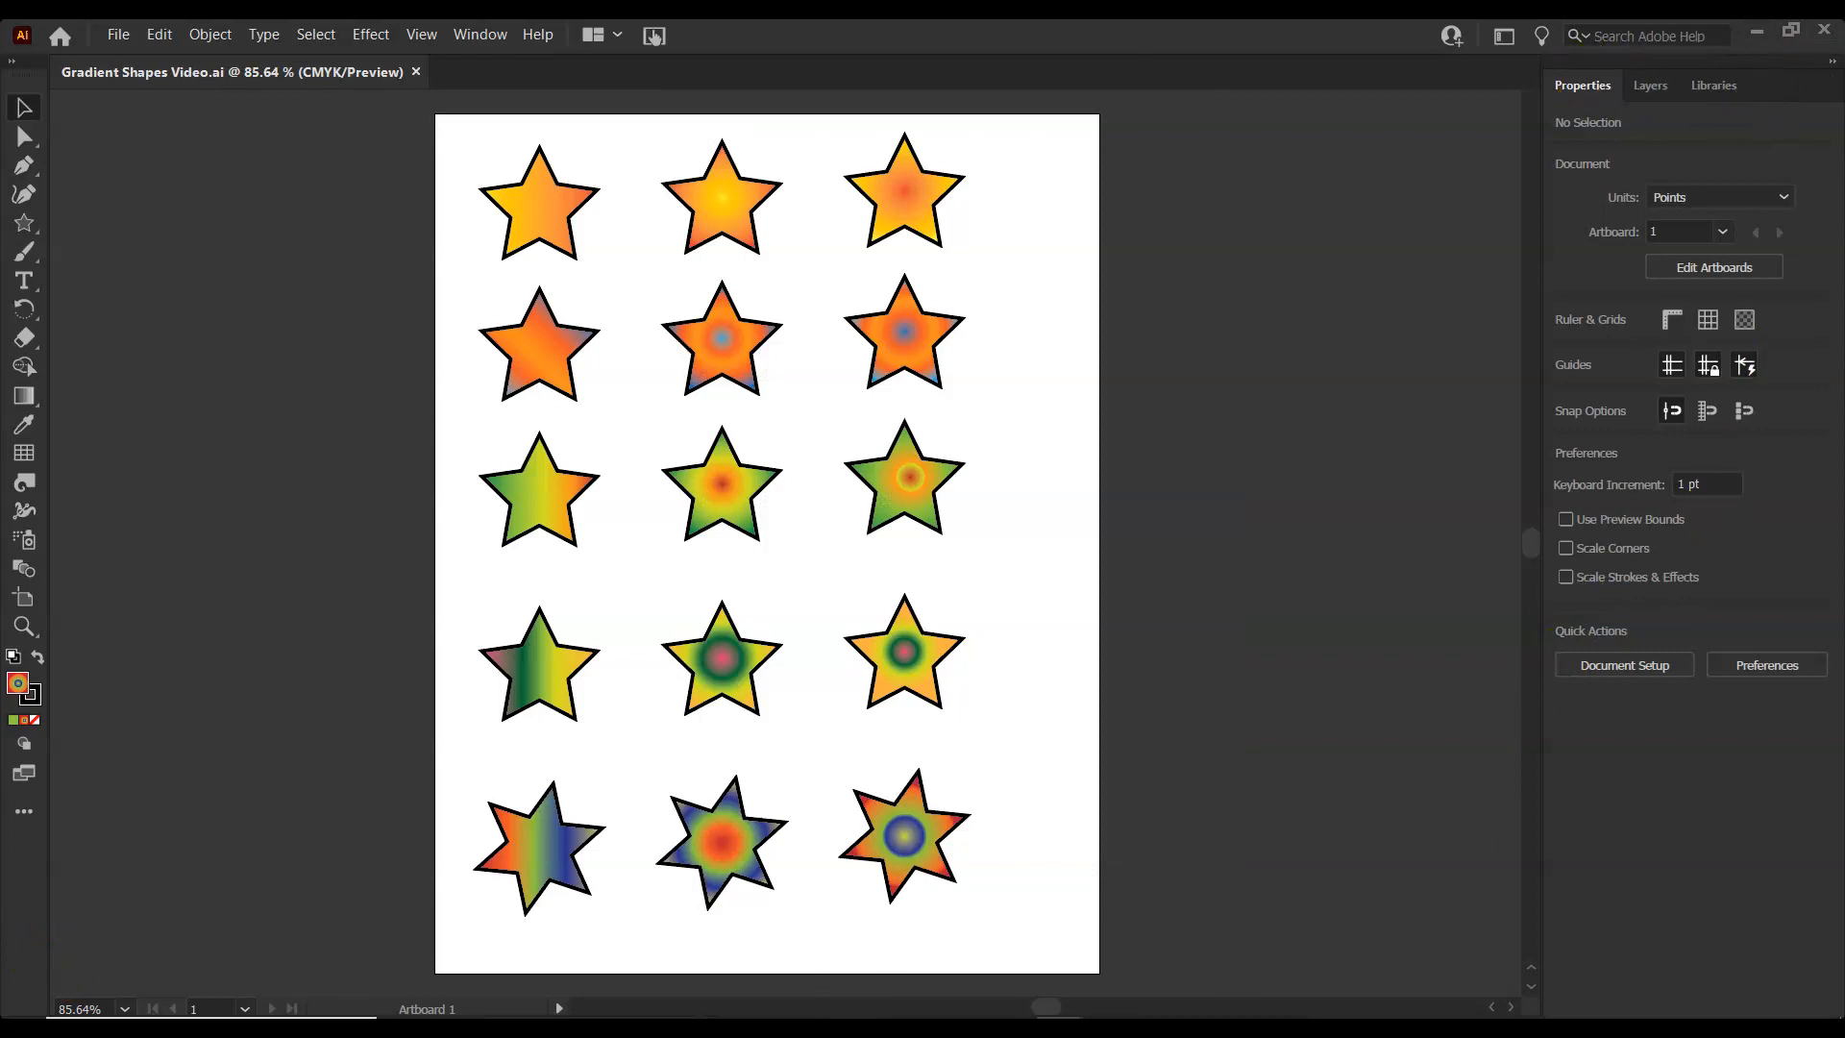
Show the document's artboards and add a second artboard beside the star artwork.
click(465, 34)
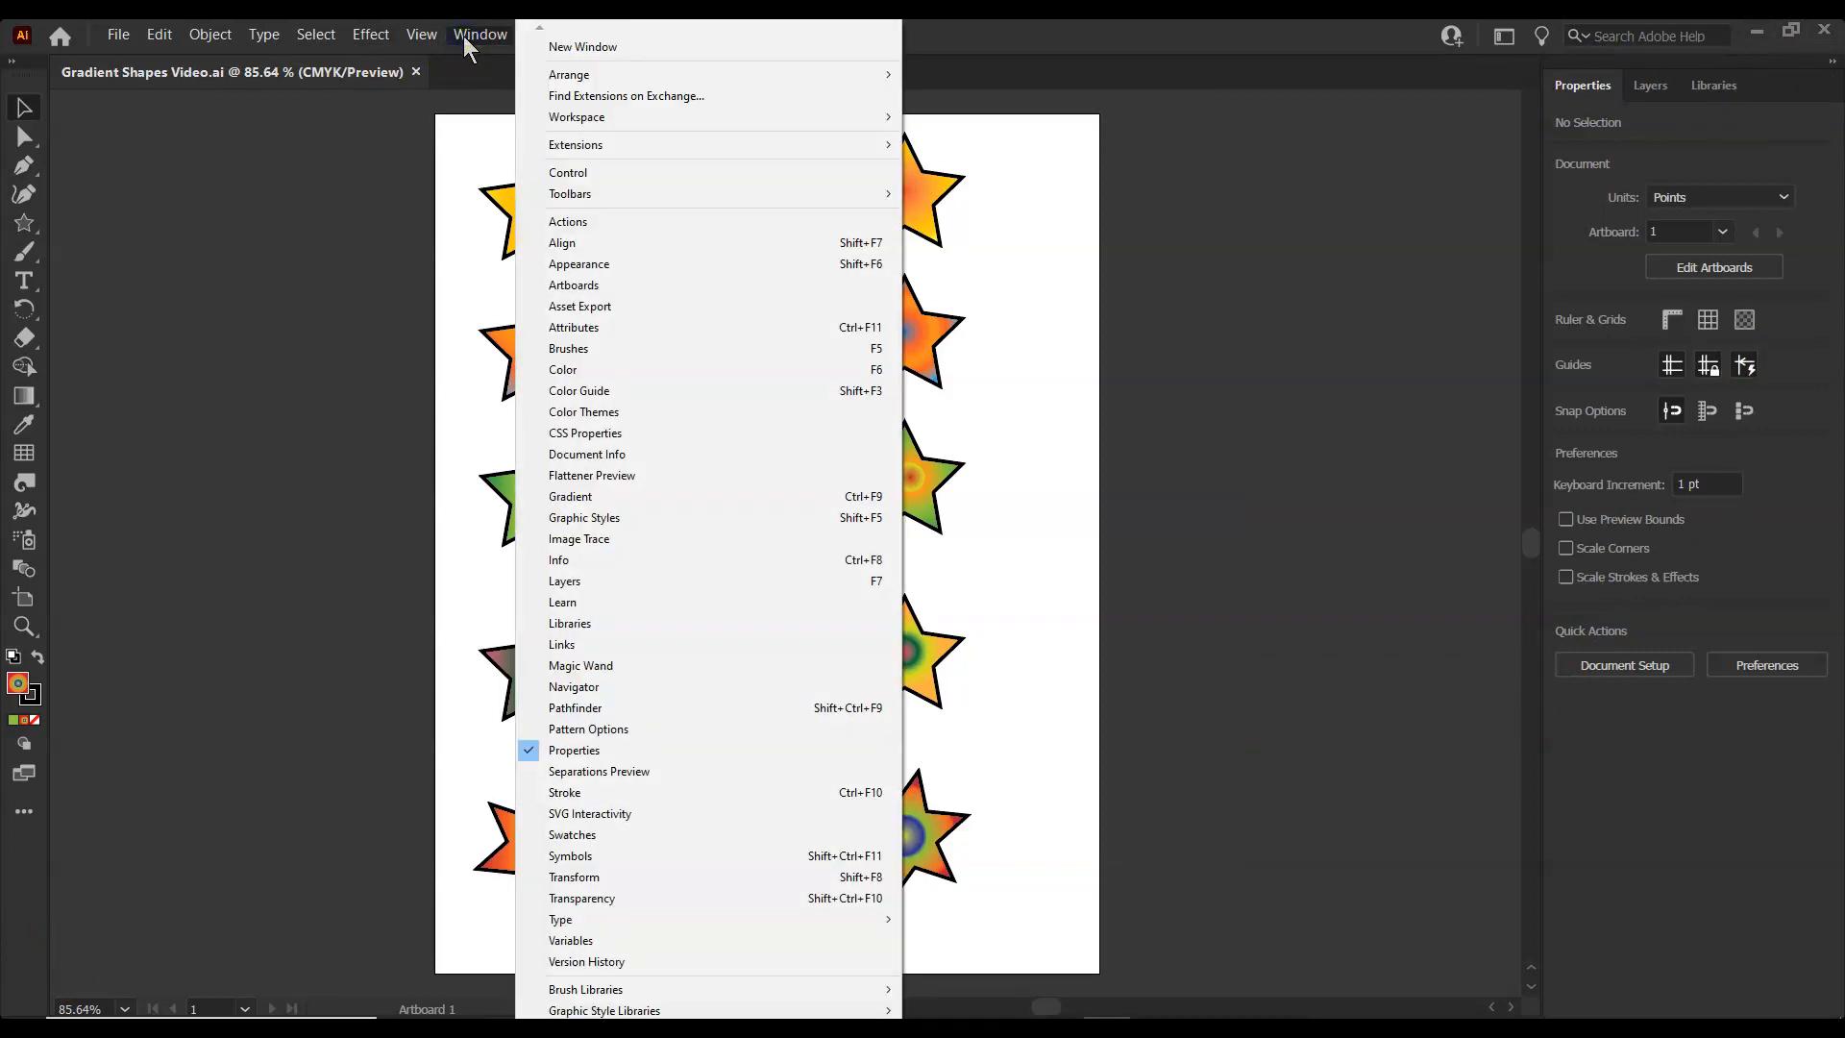
click(543, 284)
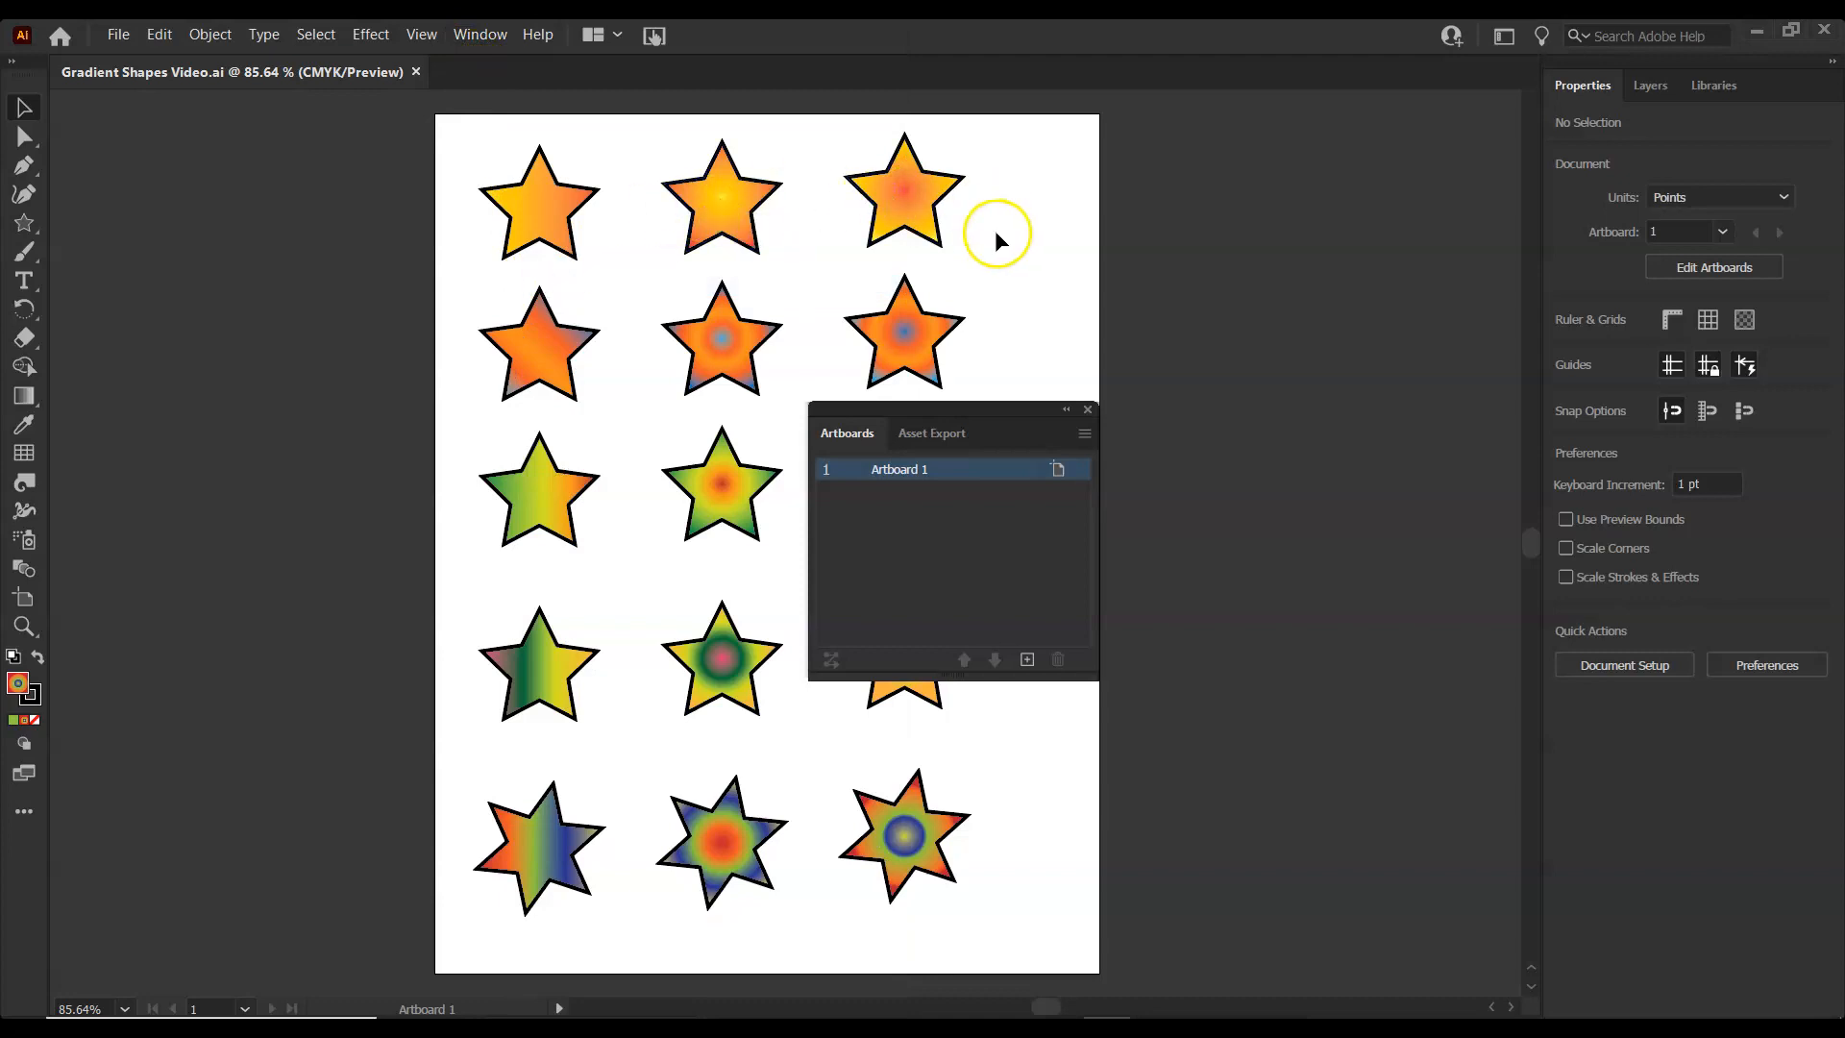
click(1027, 661)
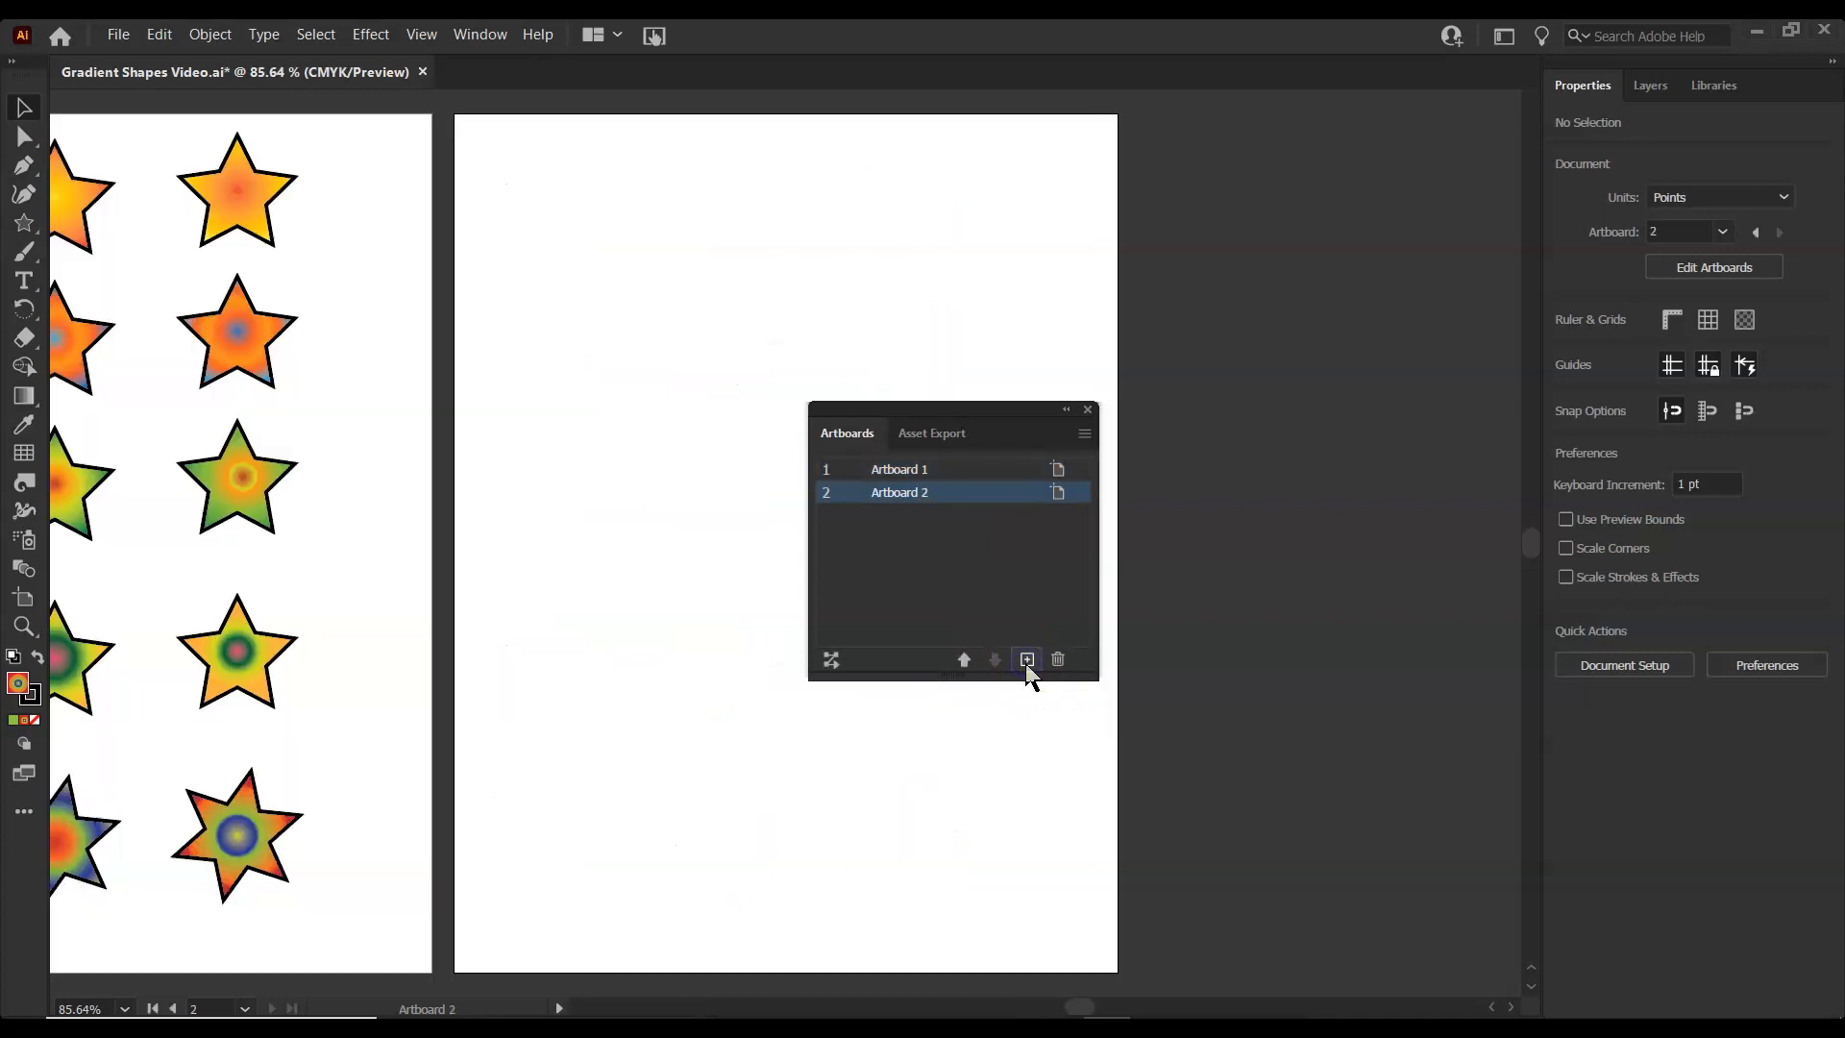
Rename the first artboard Gradient Stars and the second artboard Stroke Gradients.
click(897, 470)
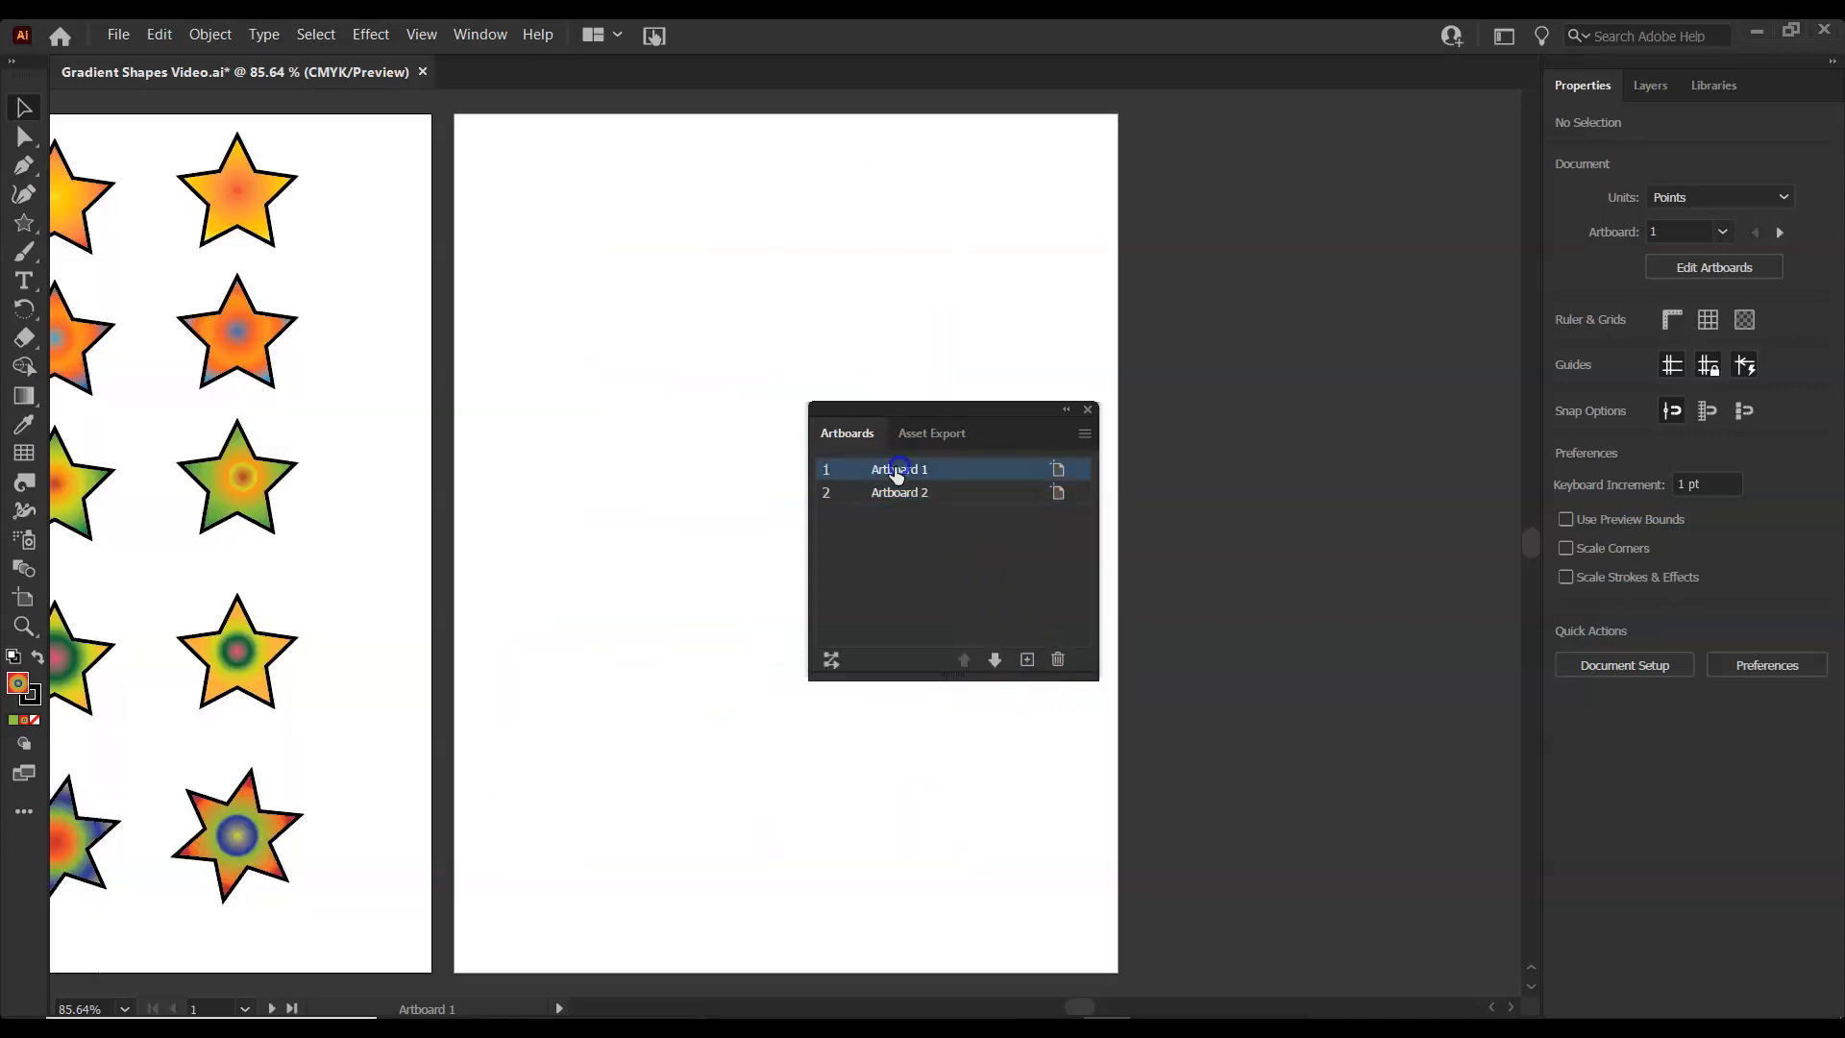
double_click(892, 469)
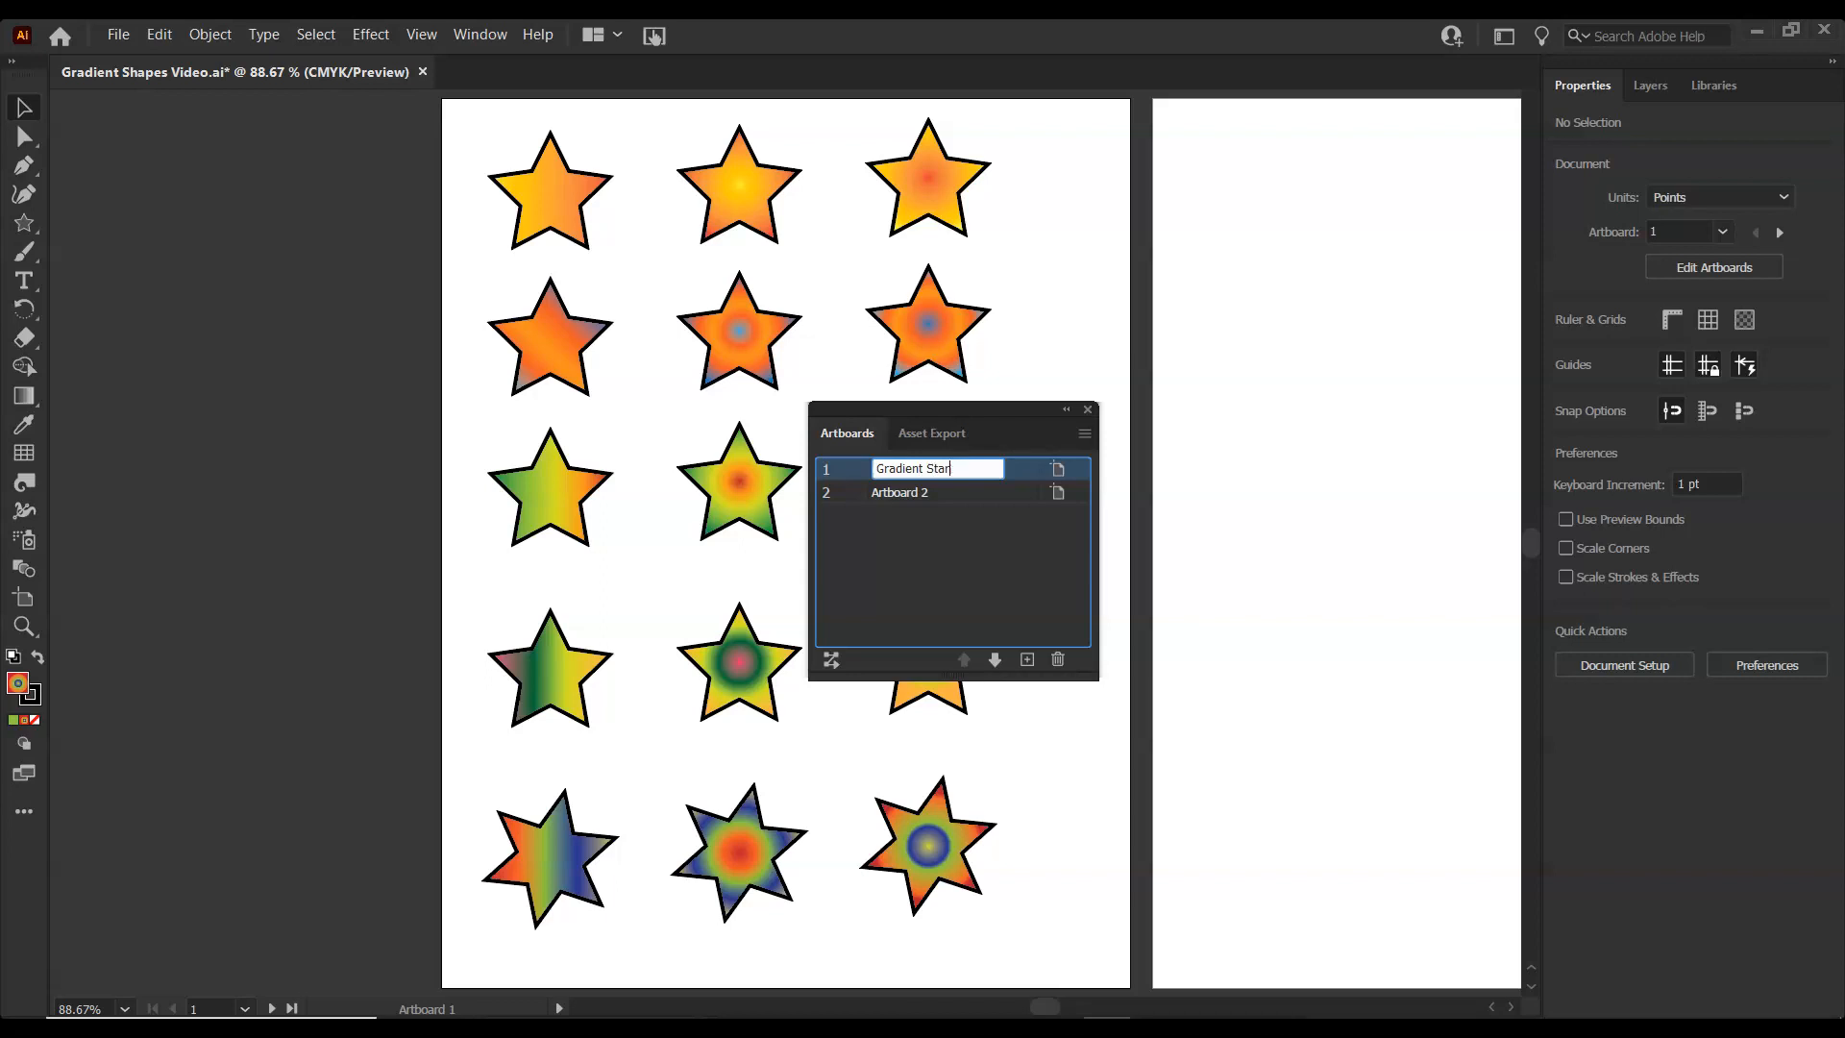
click(873, 519)
double_click(901, 498)
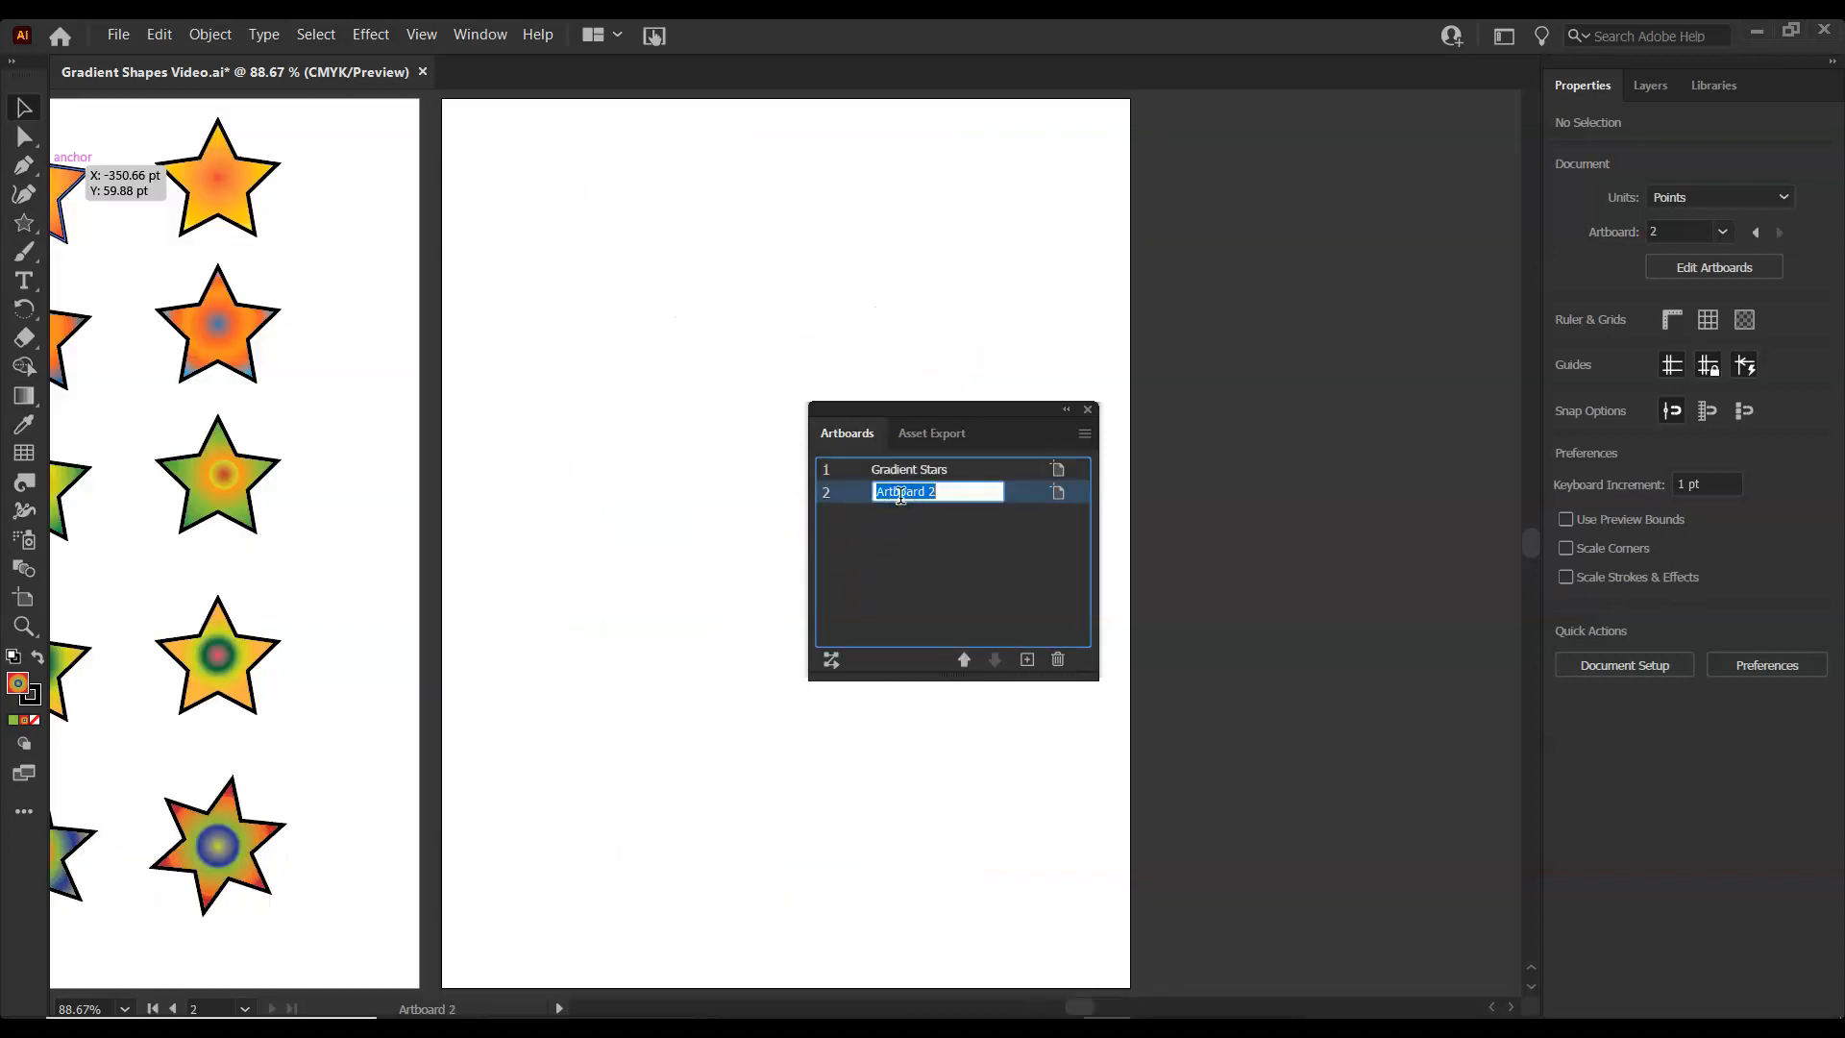
text(St)
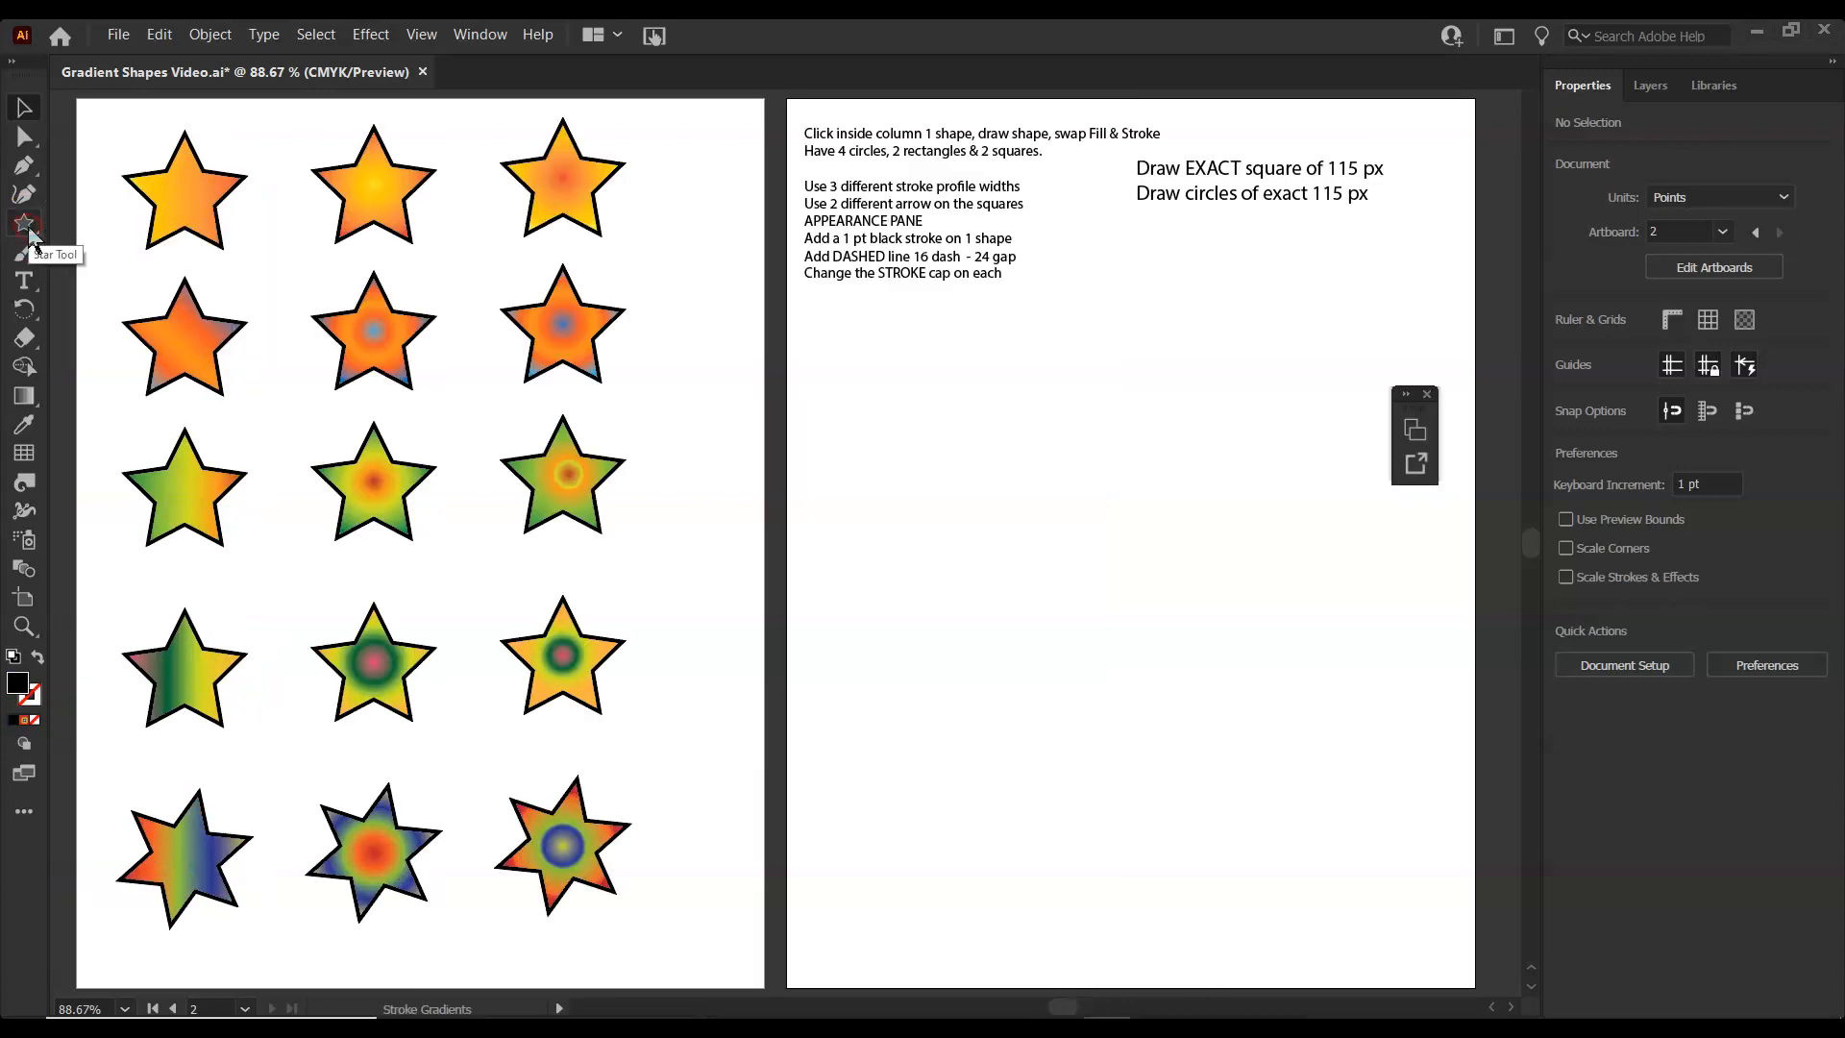
Try drawing a freehand rectangle about 103 by 114 pt below the notes on the second artboard, and undo it.
drag(29, 228, 81, 229)
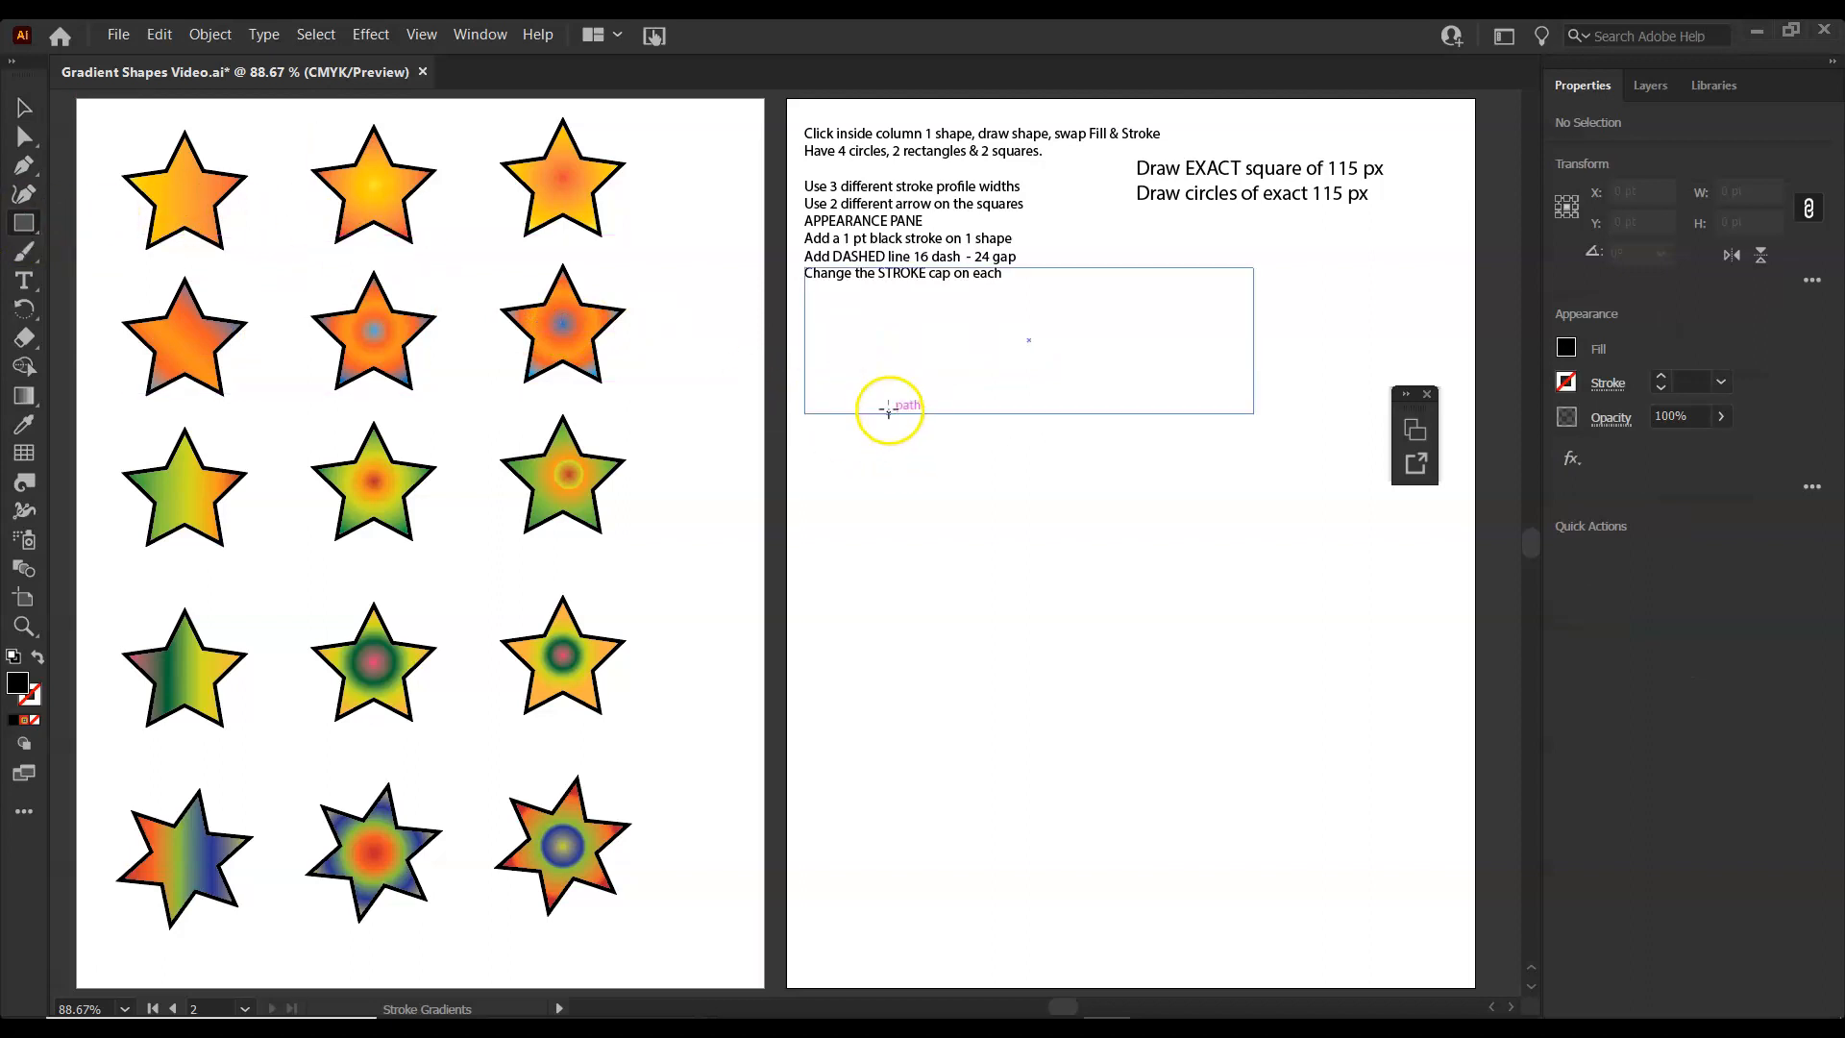
drag(878, 353, 998, 482)
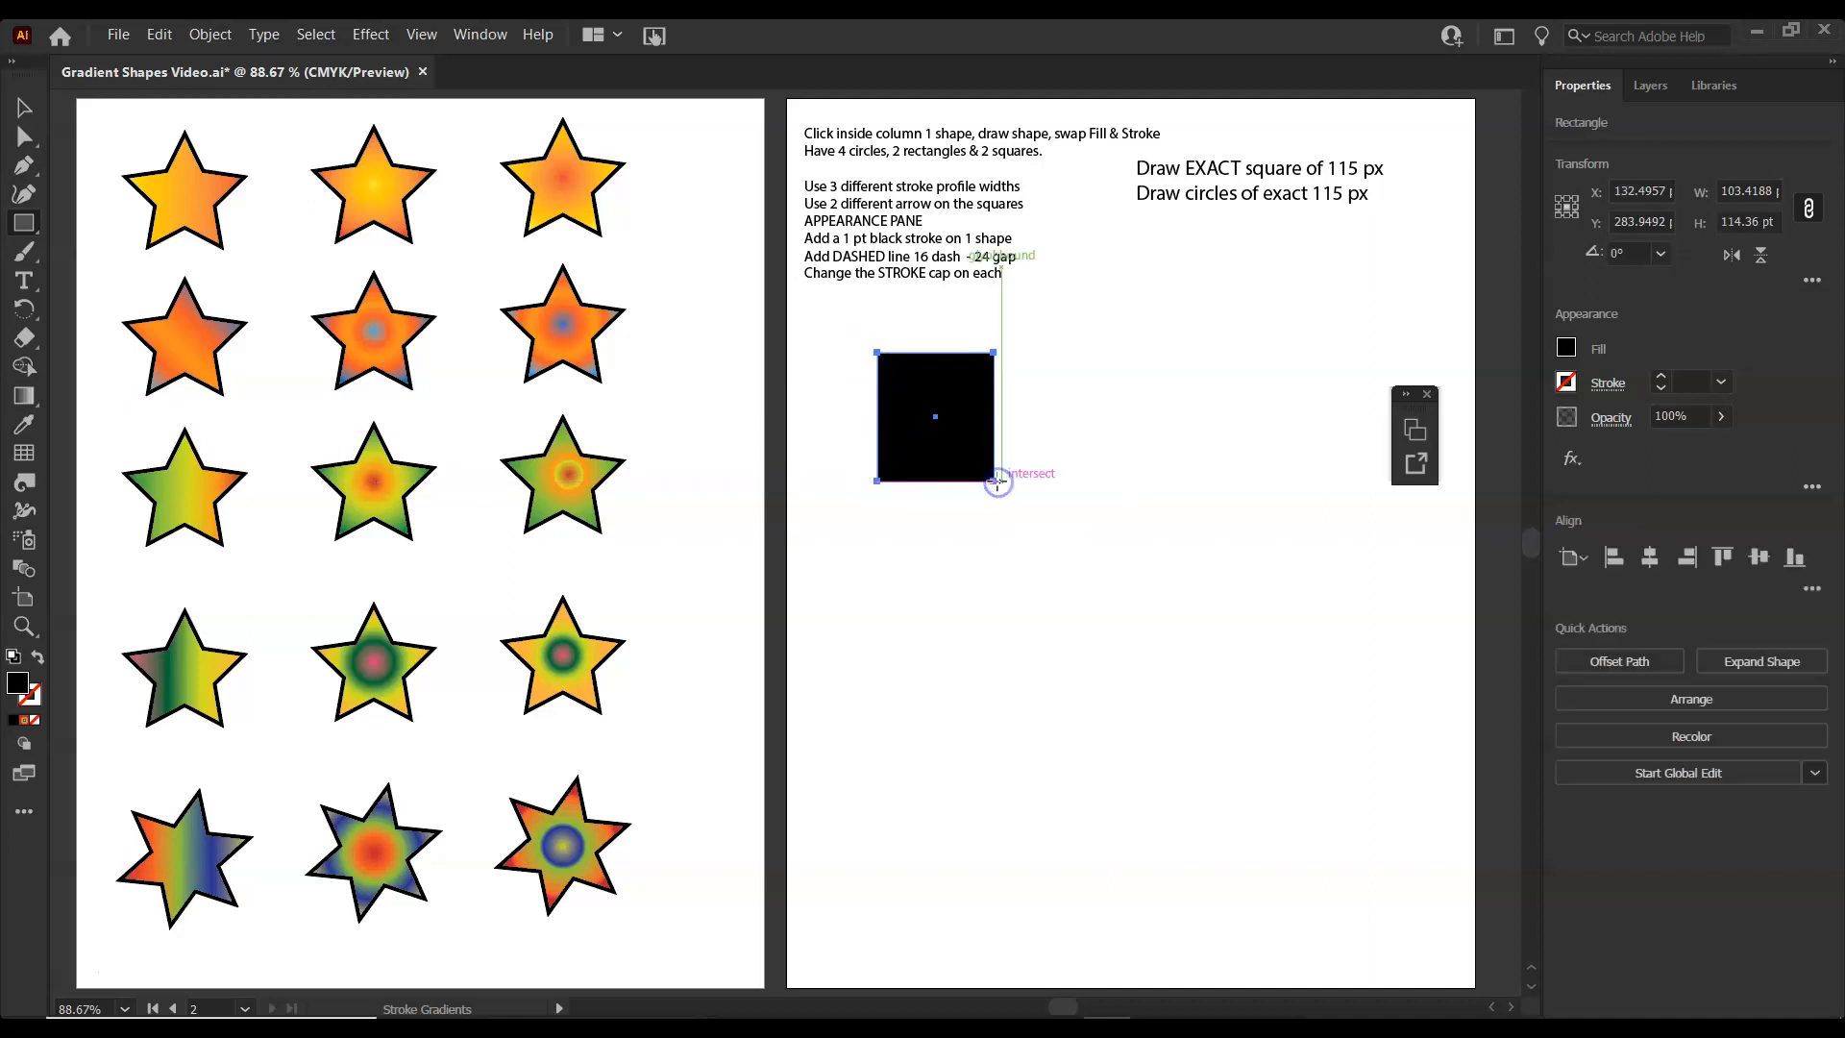
key(ctrl+z)
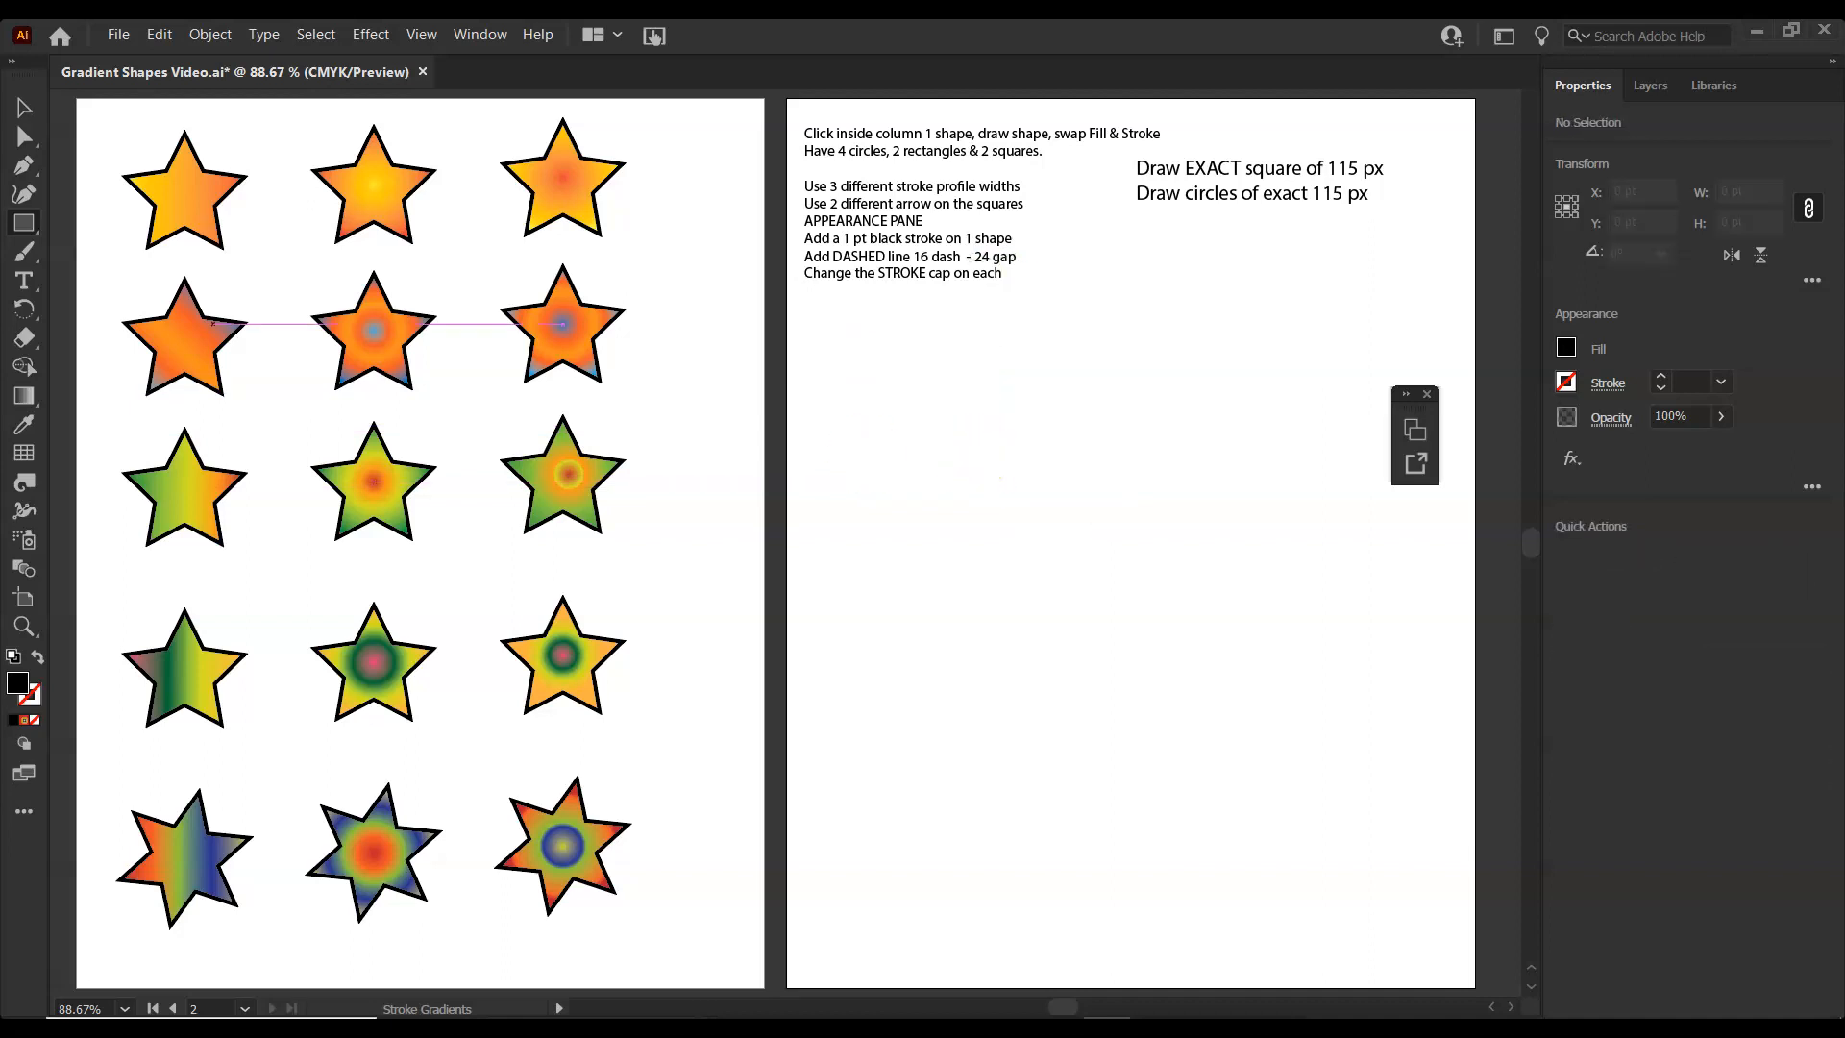
click(18, 231)
click(17, 230)
click(19, 231)
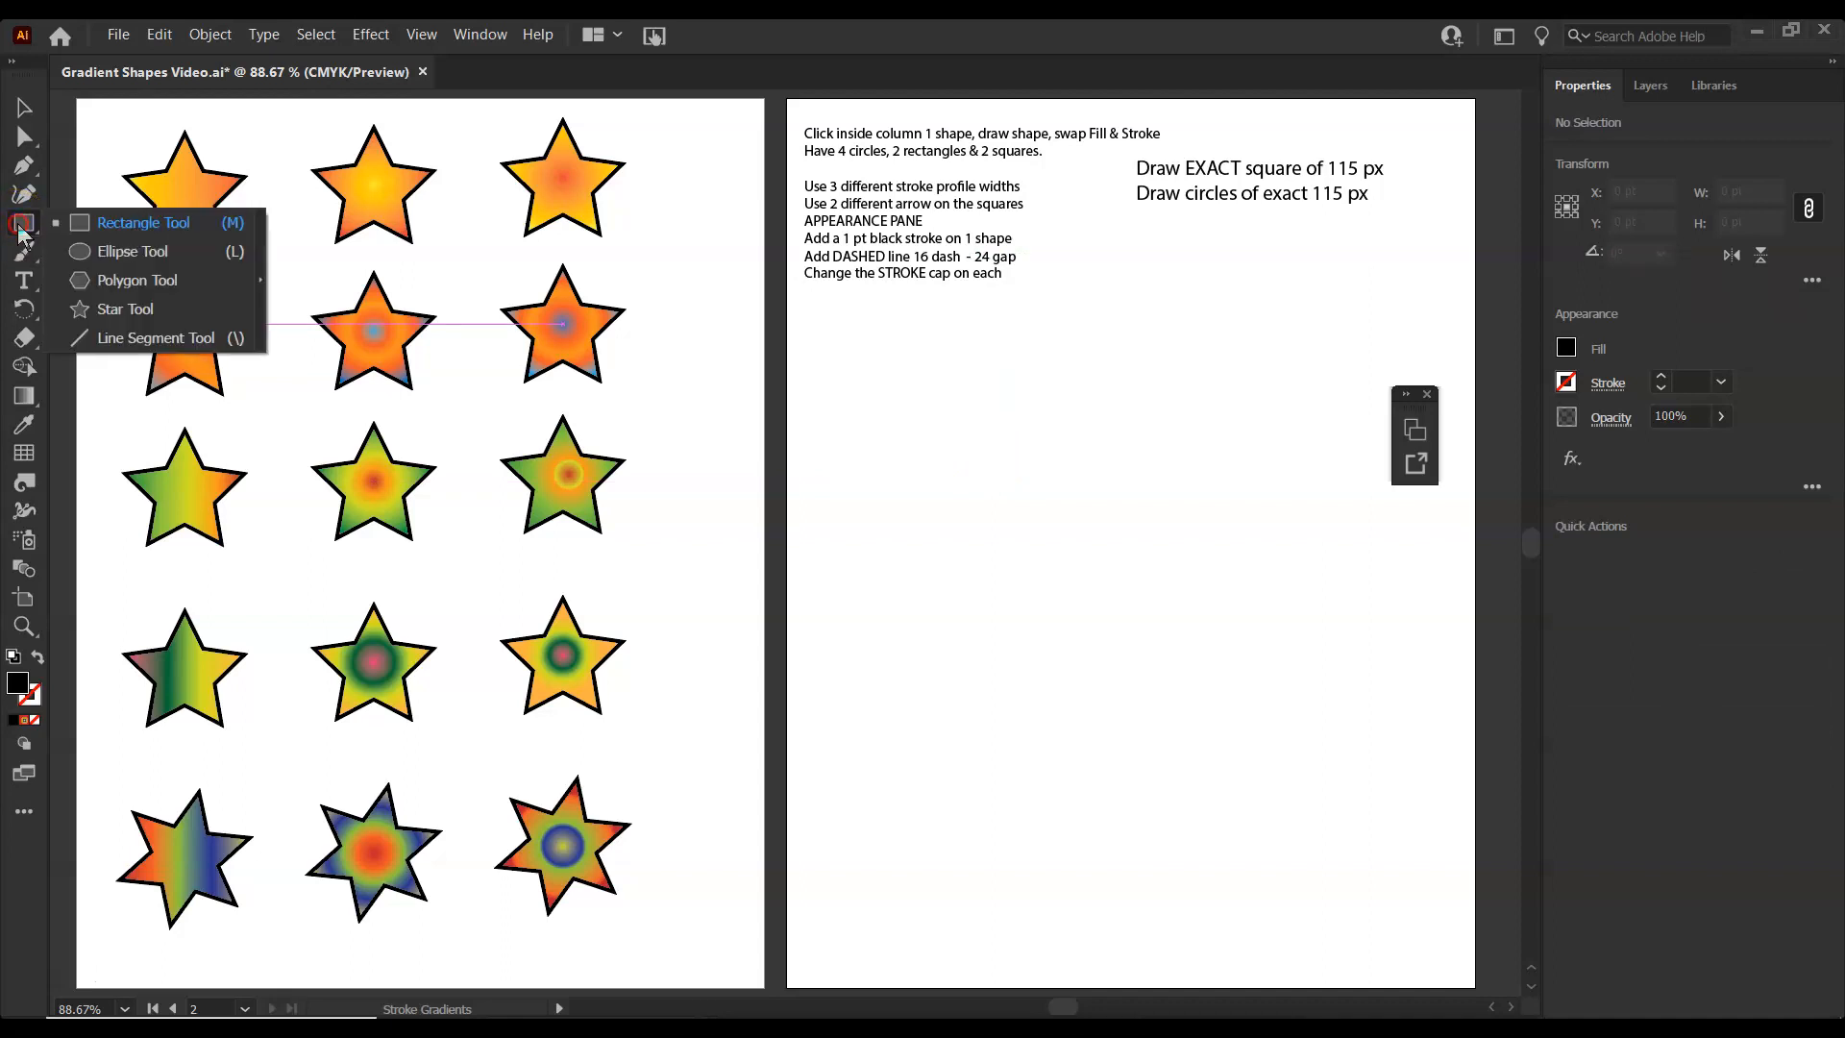
click(86, 231)
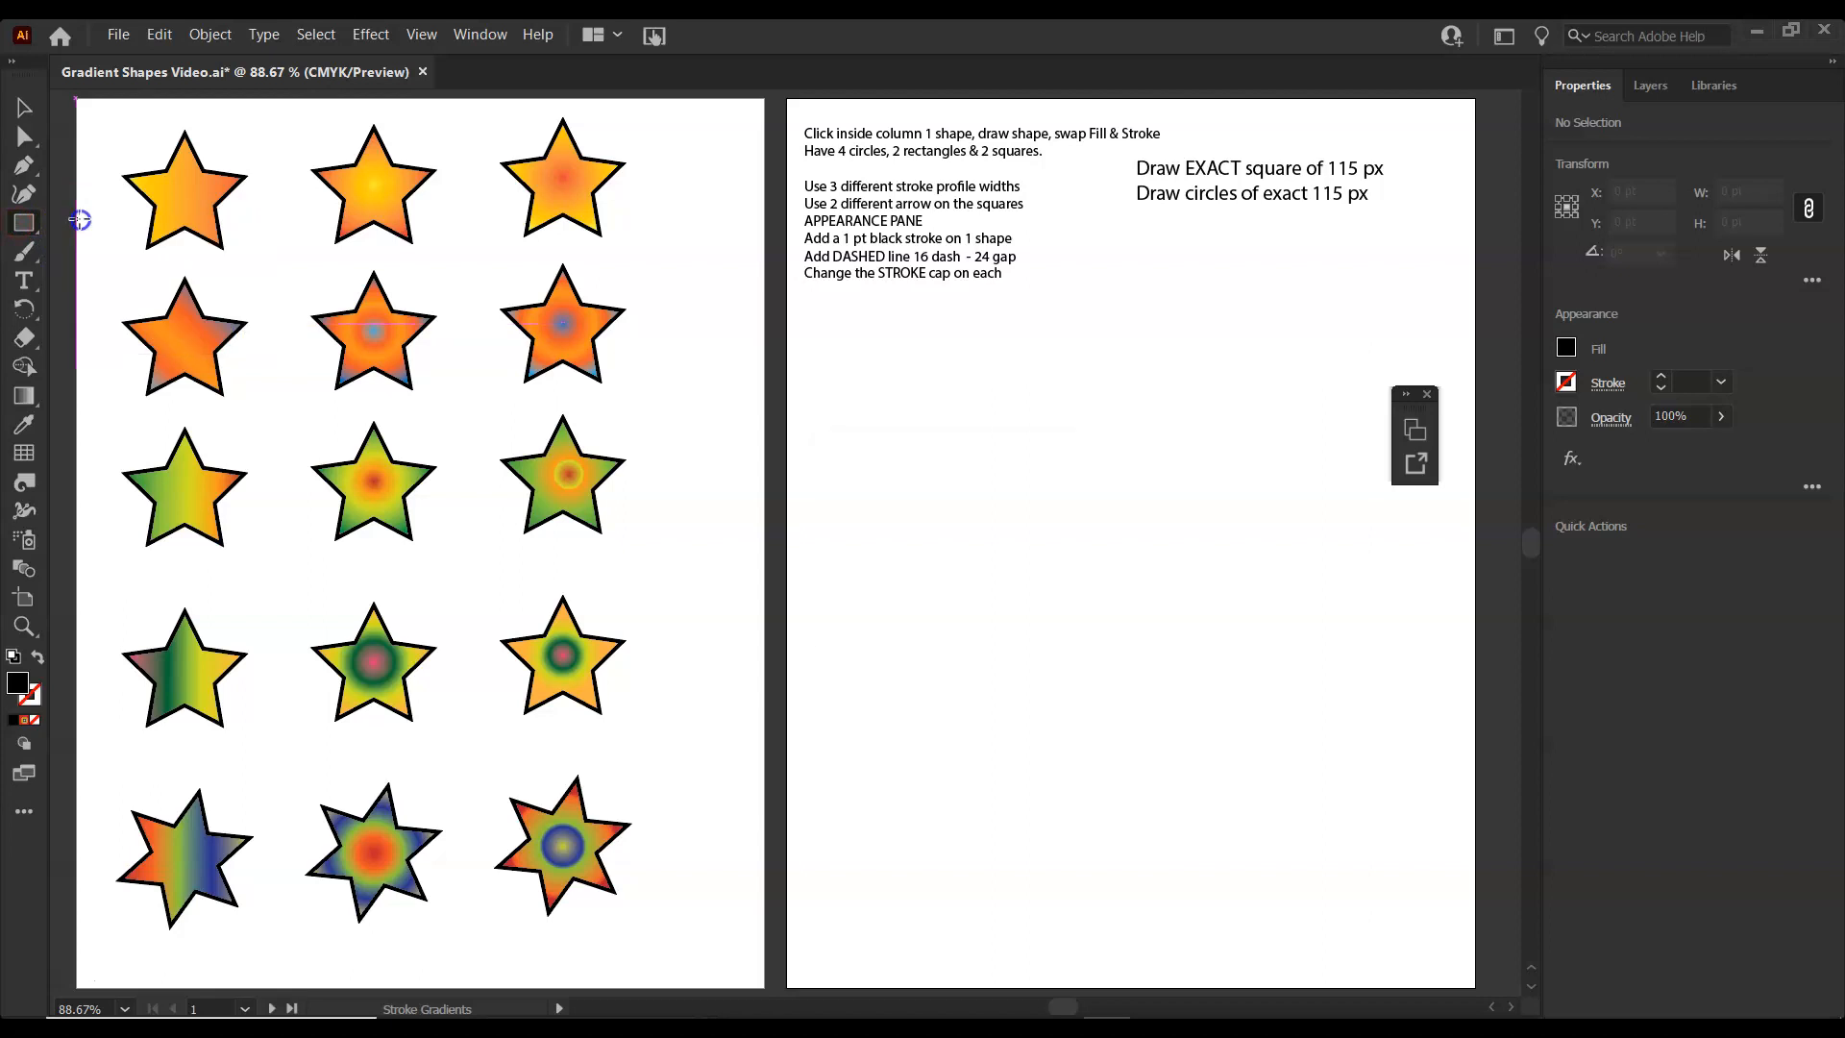
click(77, 220)
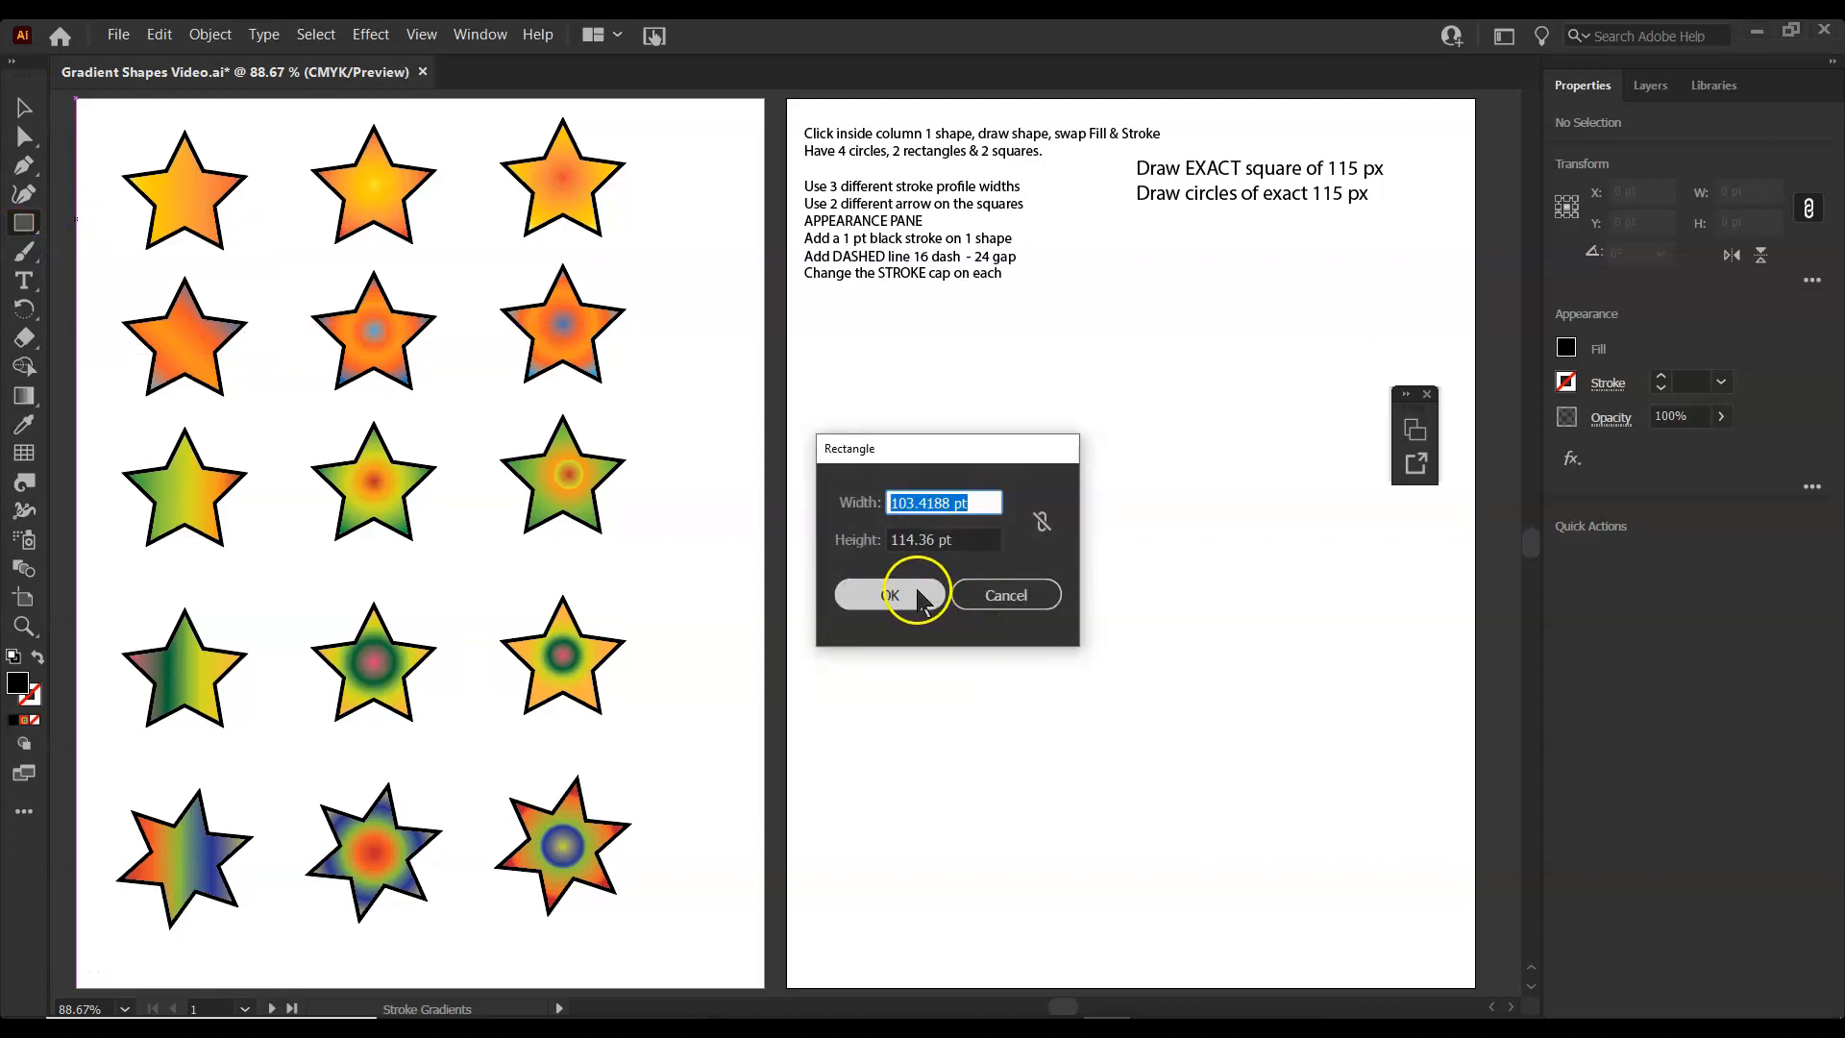
click(1002, 596)
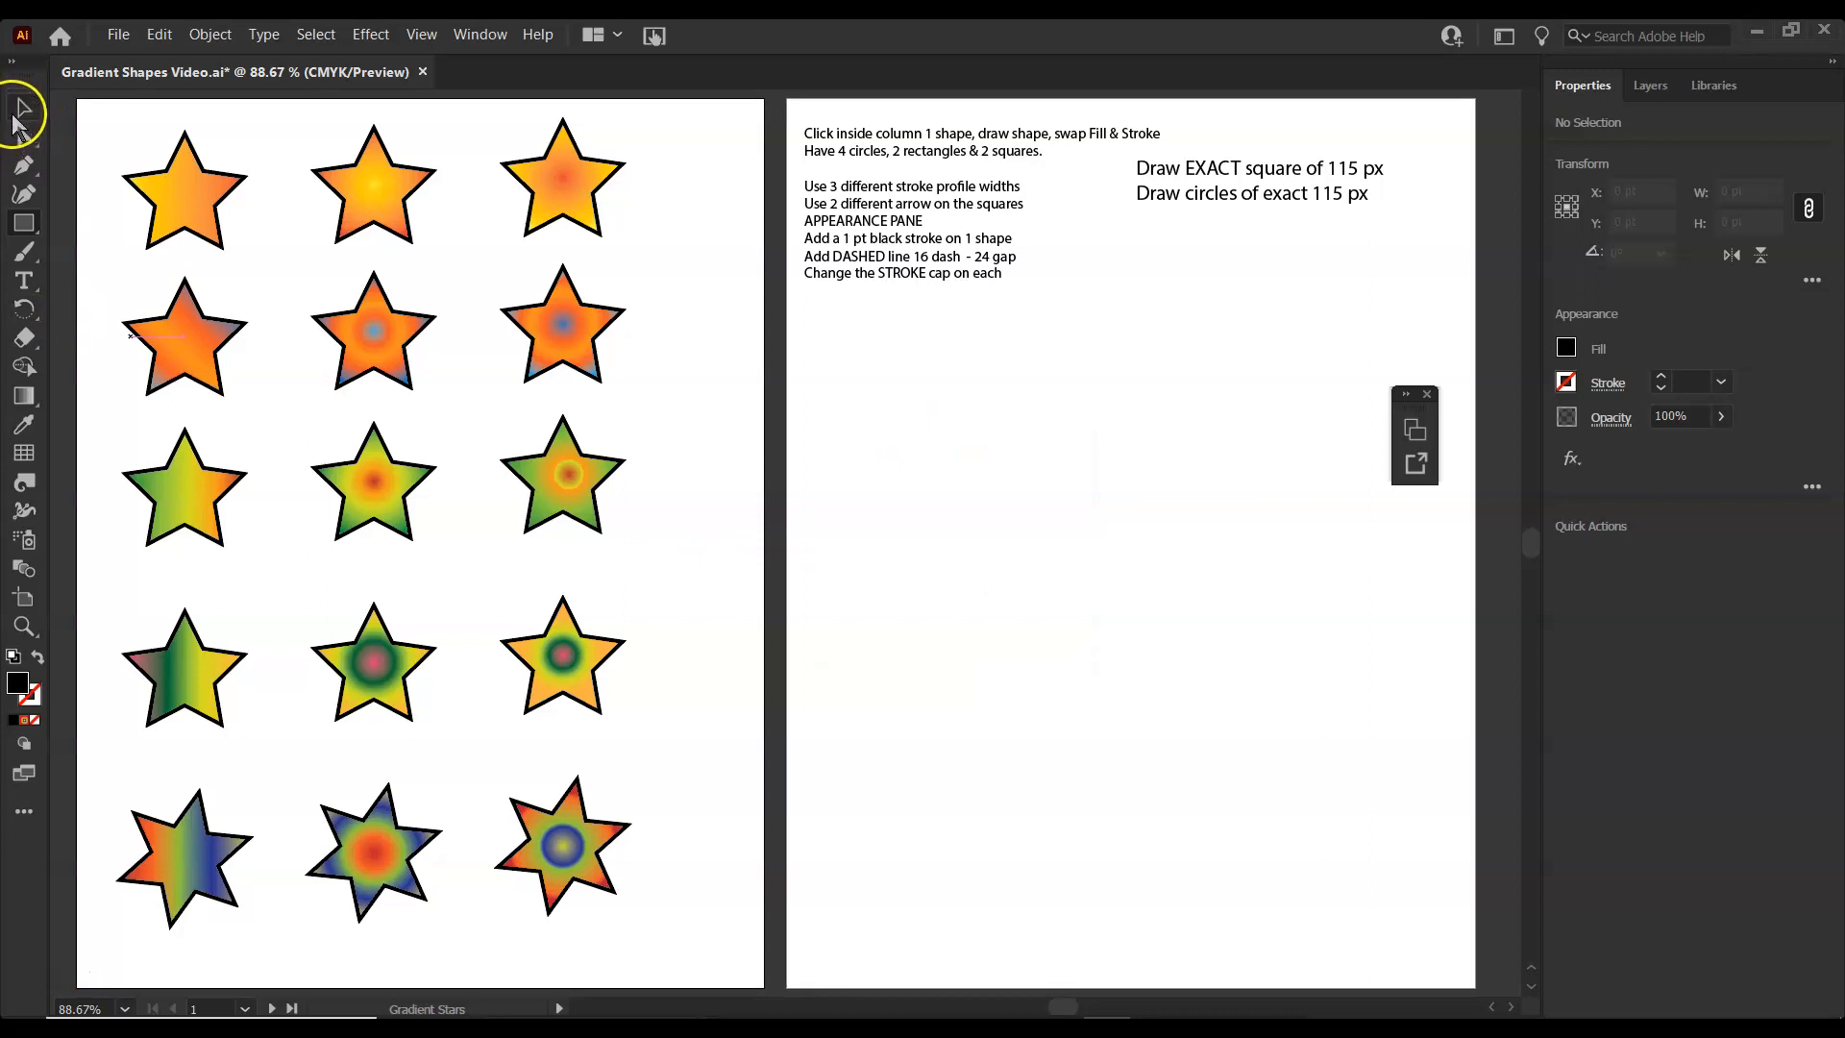
Create a 115 by 115 pt square with the gradient of the first column's top star, and place it below the notes on the second artboard.
click(21, 111)
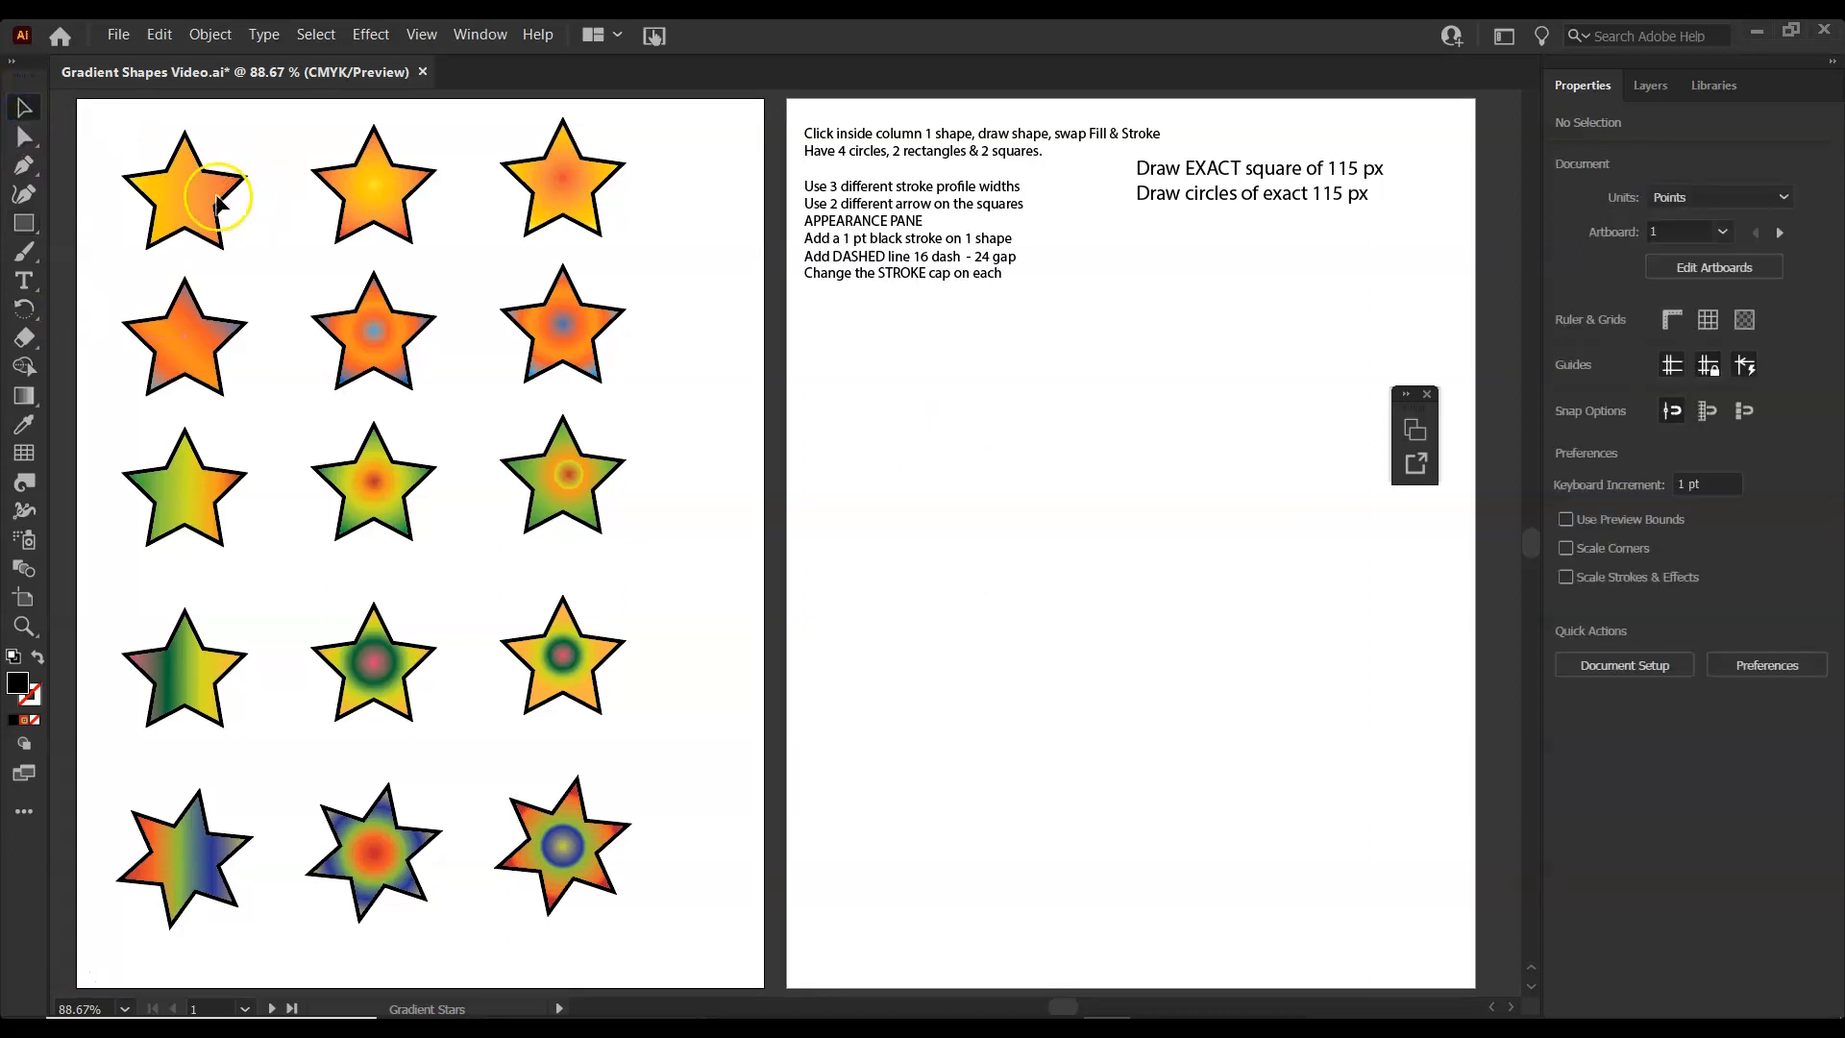
click(171, 206)
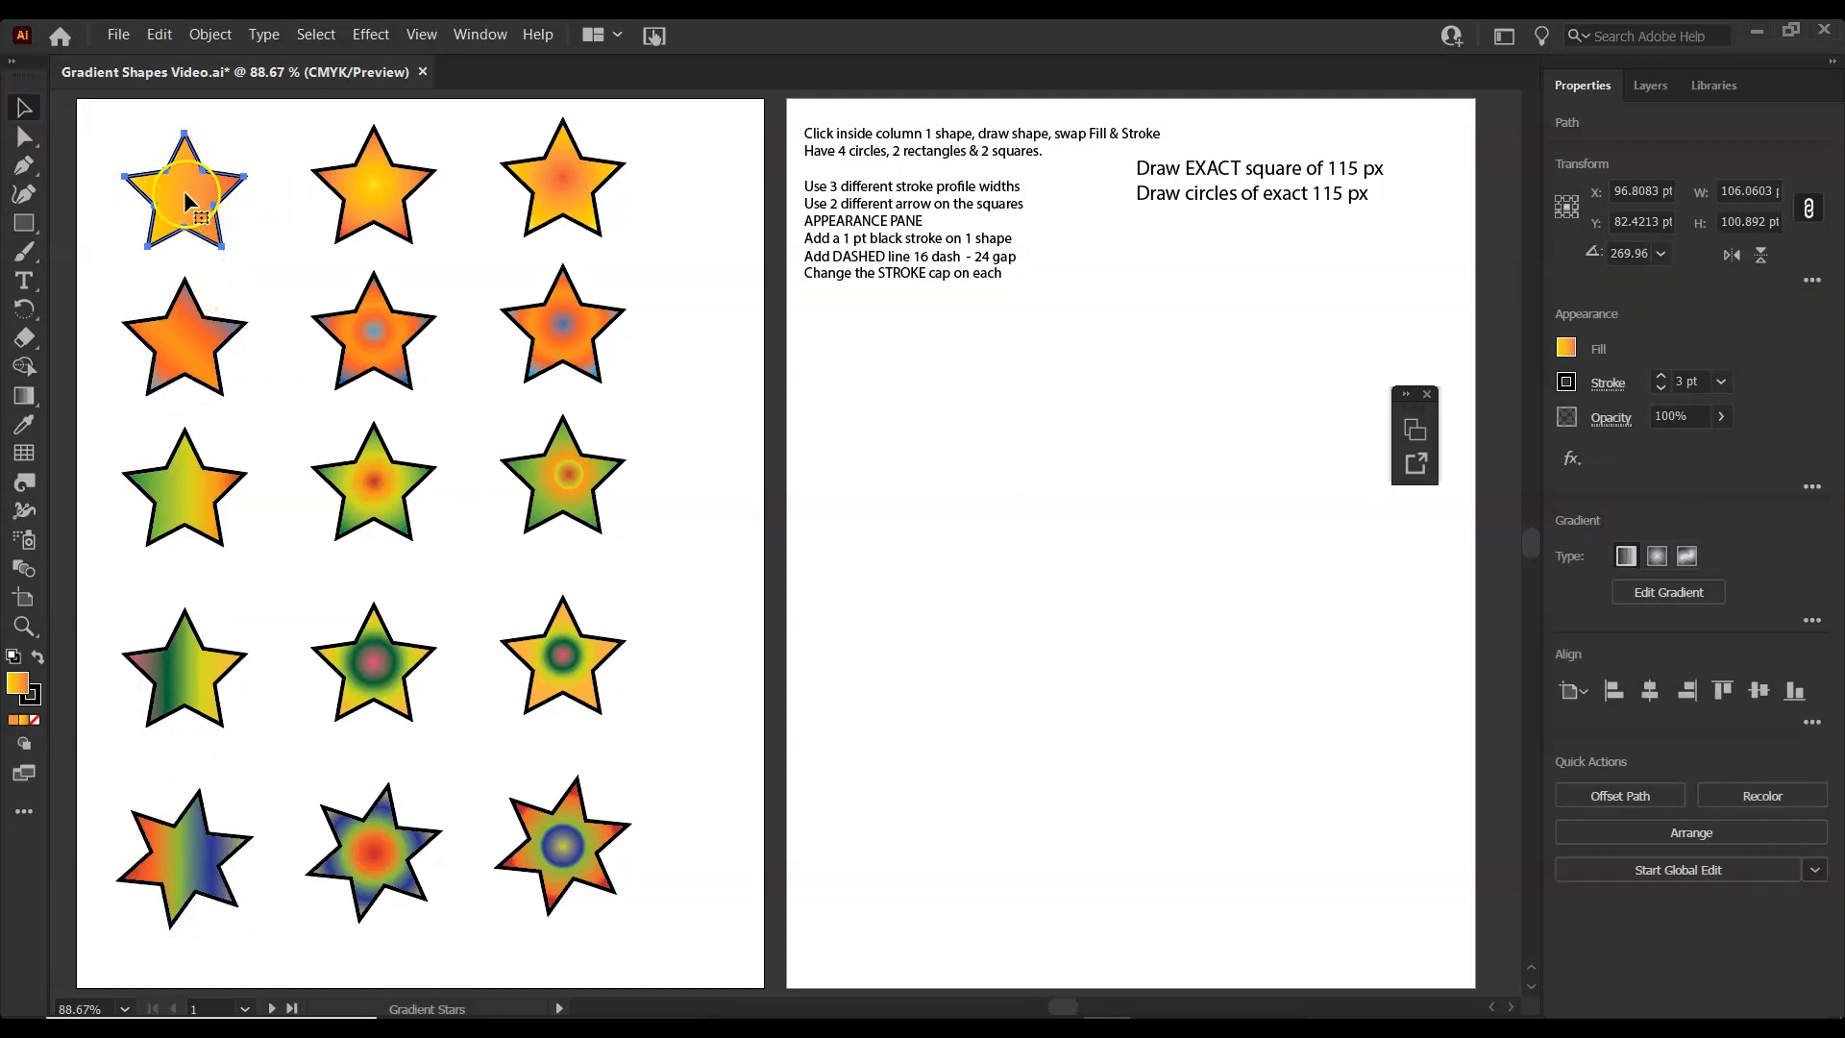
click(23, 224)
drag(22, 231, 82, 225)
click(883, 375)
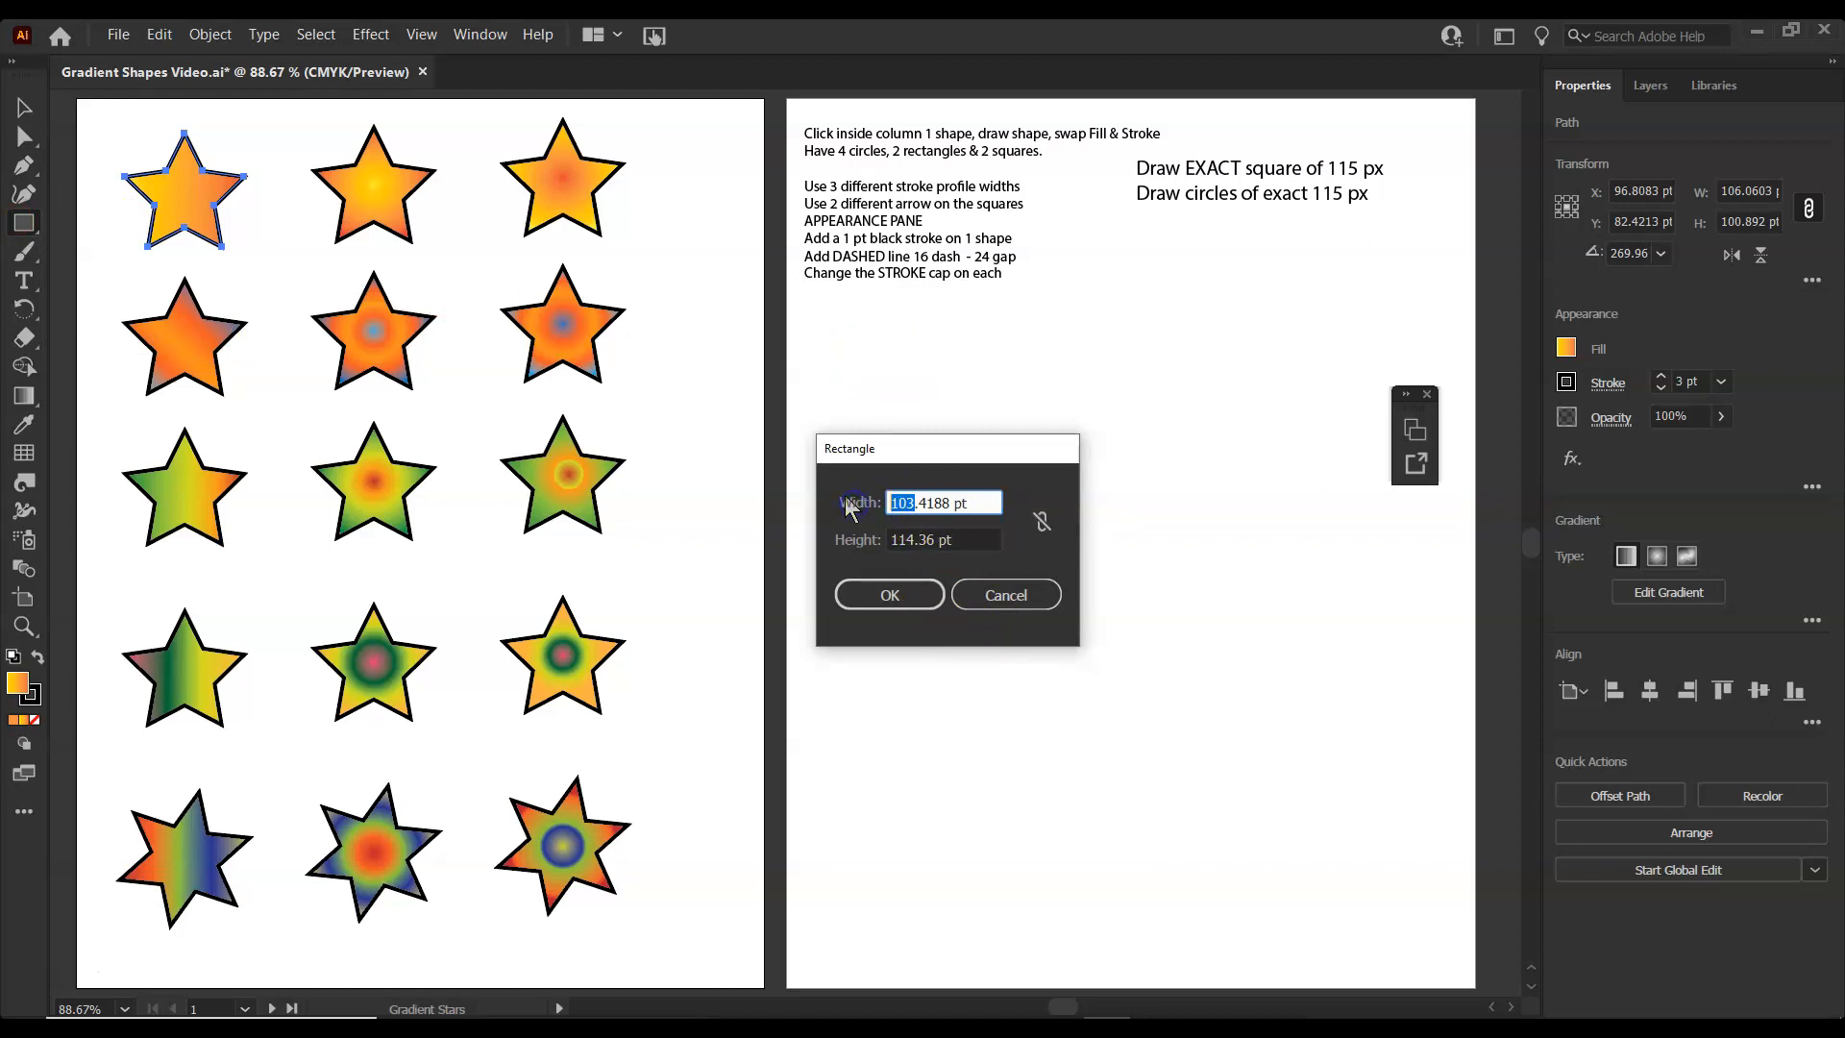
drag(951, 503, 745, 494)
text(115)
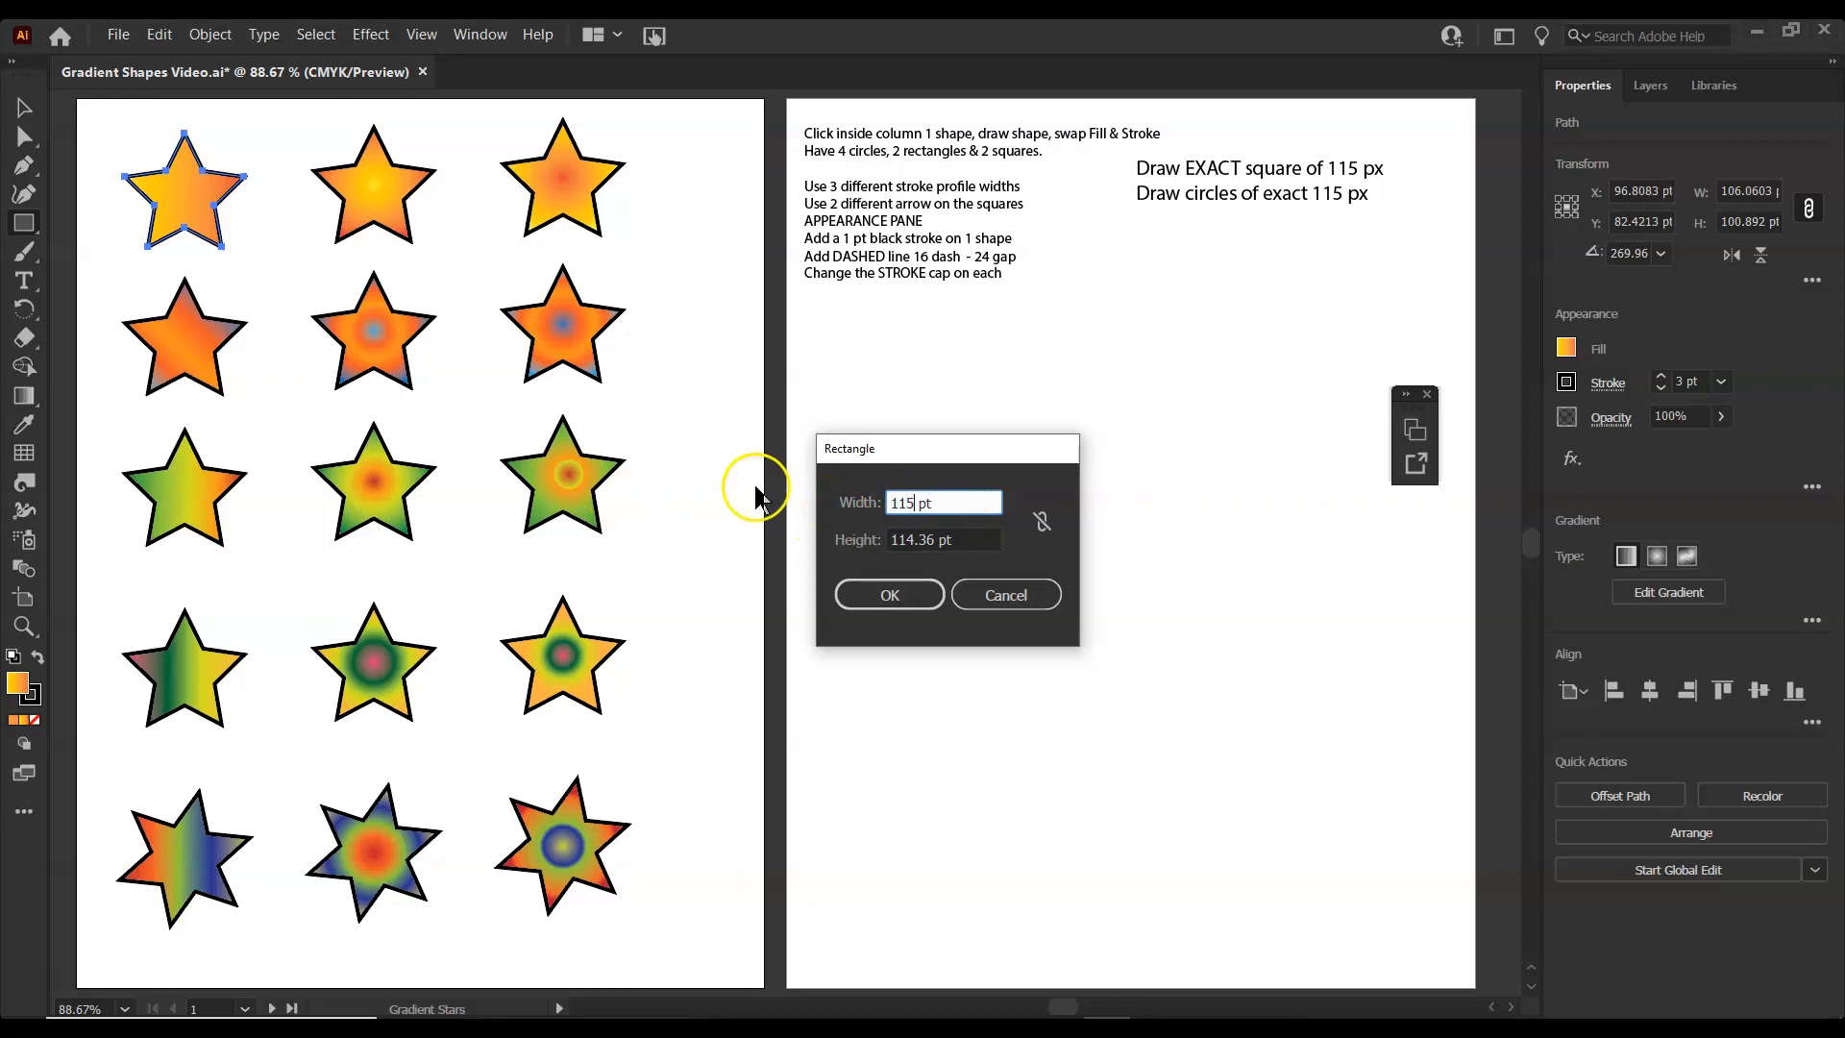
drag(937, 539, 868, 552)
text(115)
click(877, 593)
click(17, 113)
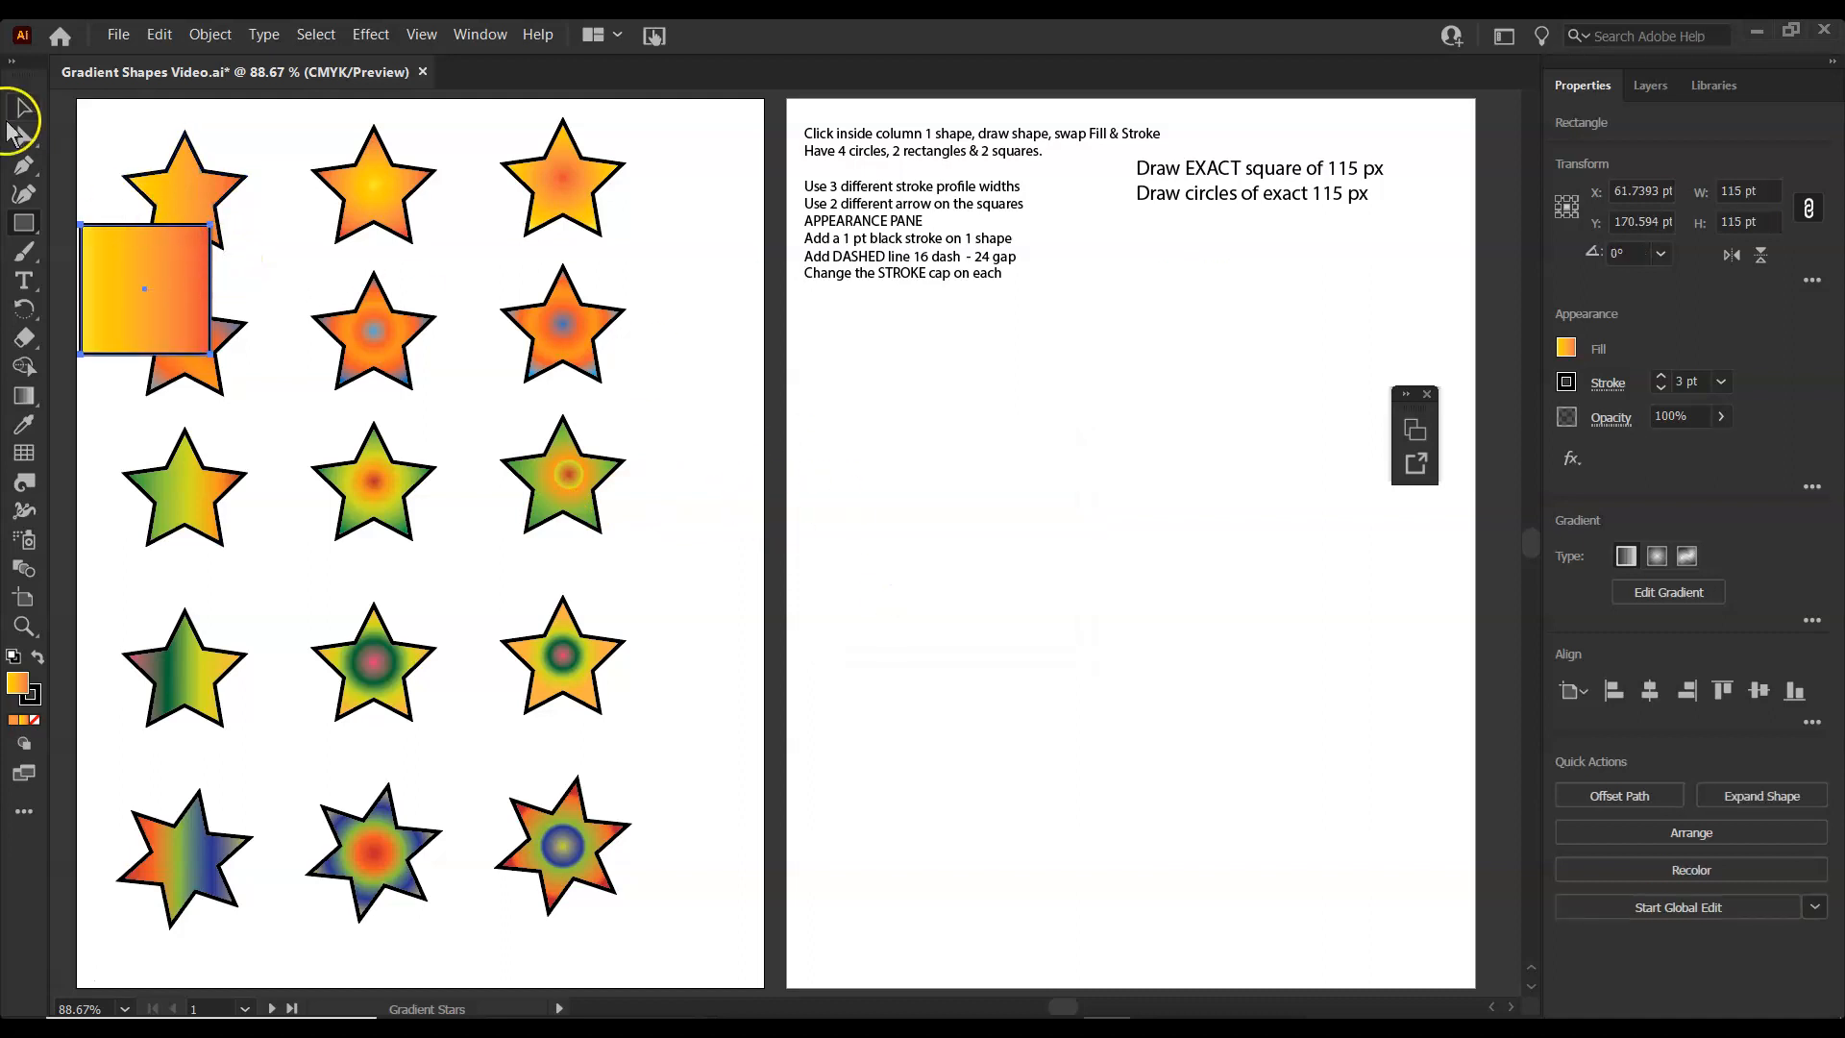
drag(202, 279, 858, 327)
Create another 115 pt square with the gradient of the first column's second star, and place it directly below the first square.
click(188, 341)
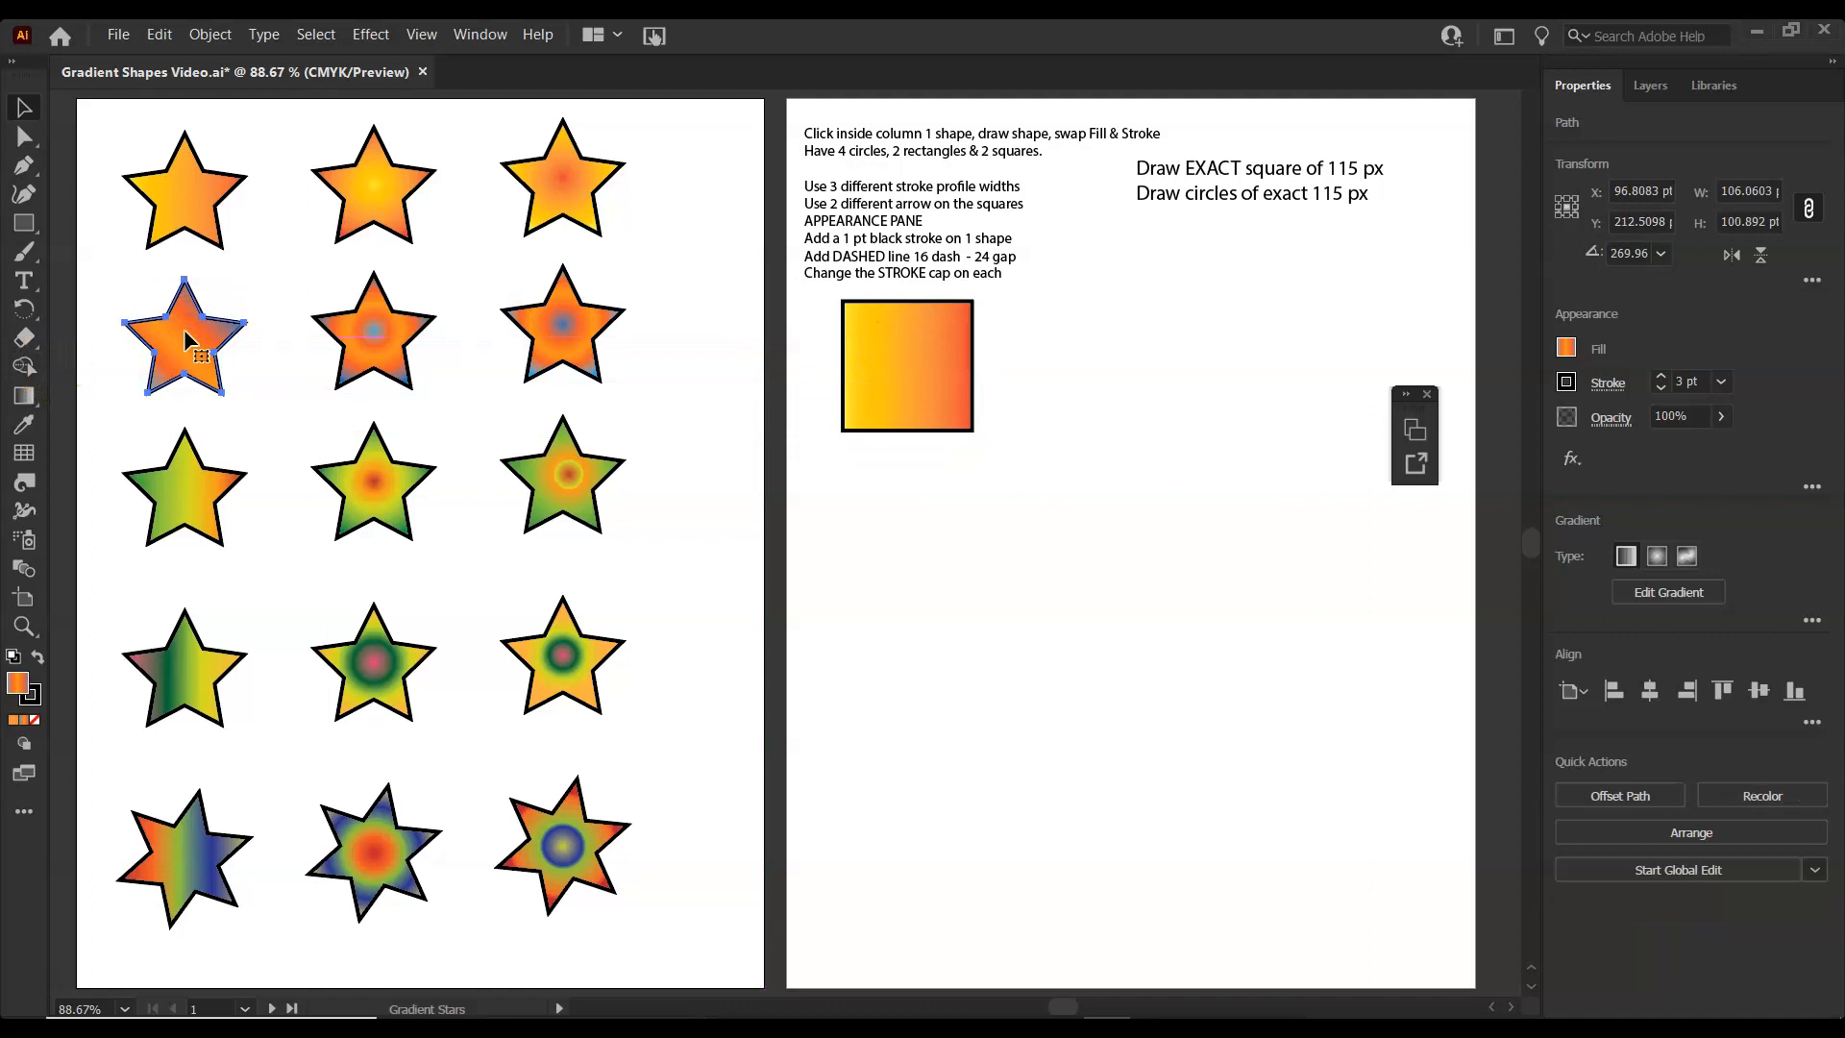
drag(21, 234, 80, 223)
click(862, 526)
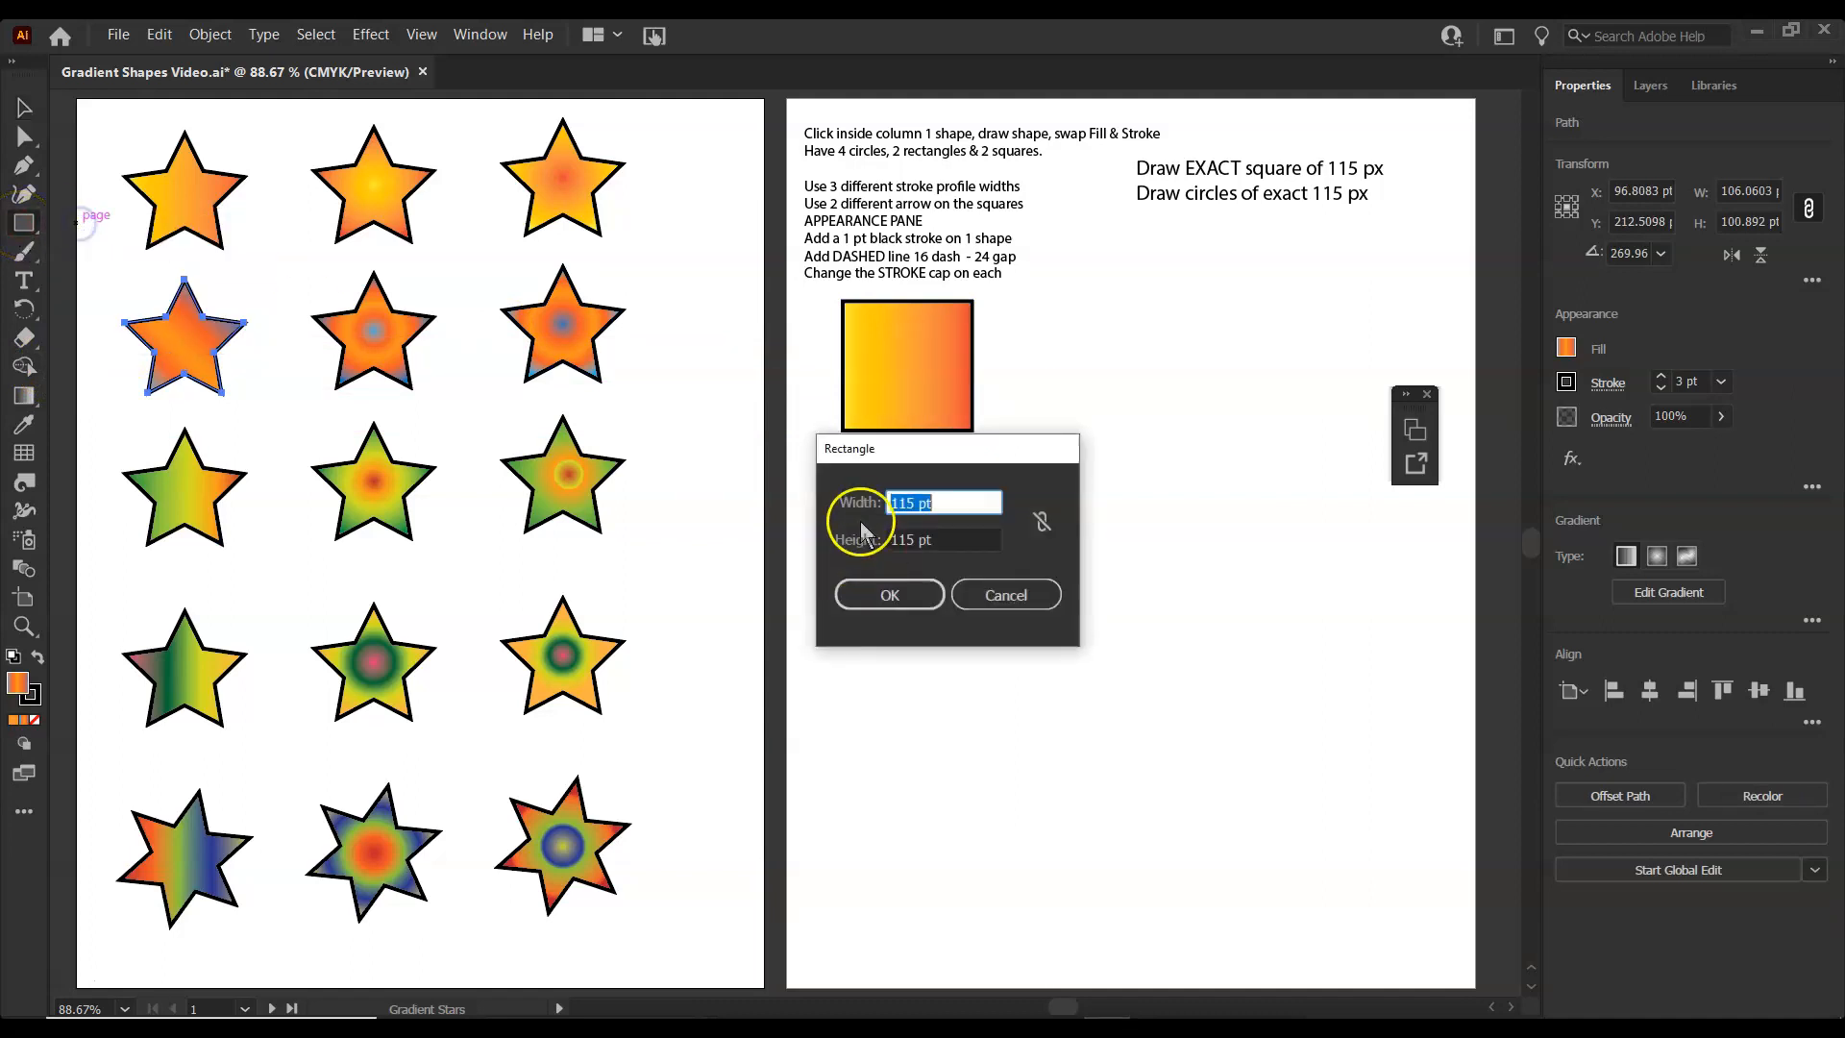
click(879, 593)
click(24, 112)
drag(106, 275, 874, 514)
Create a third 115 pt square using the gradient of the first column's third star.
click(187, 505)
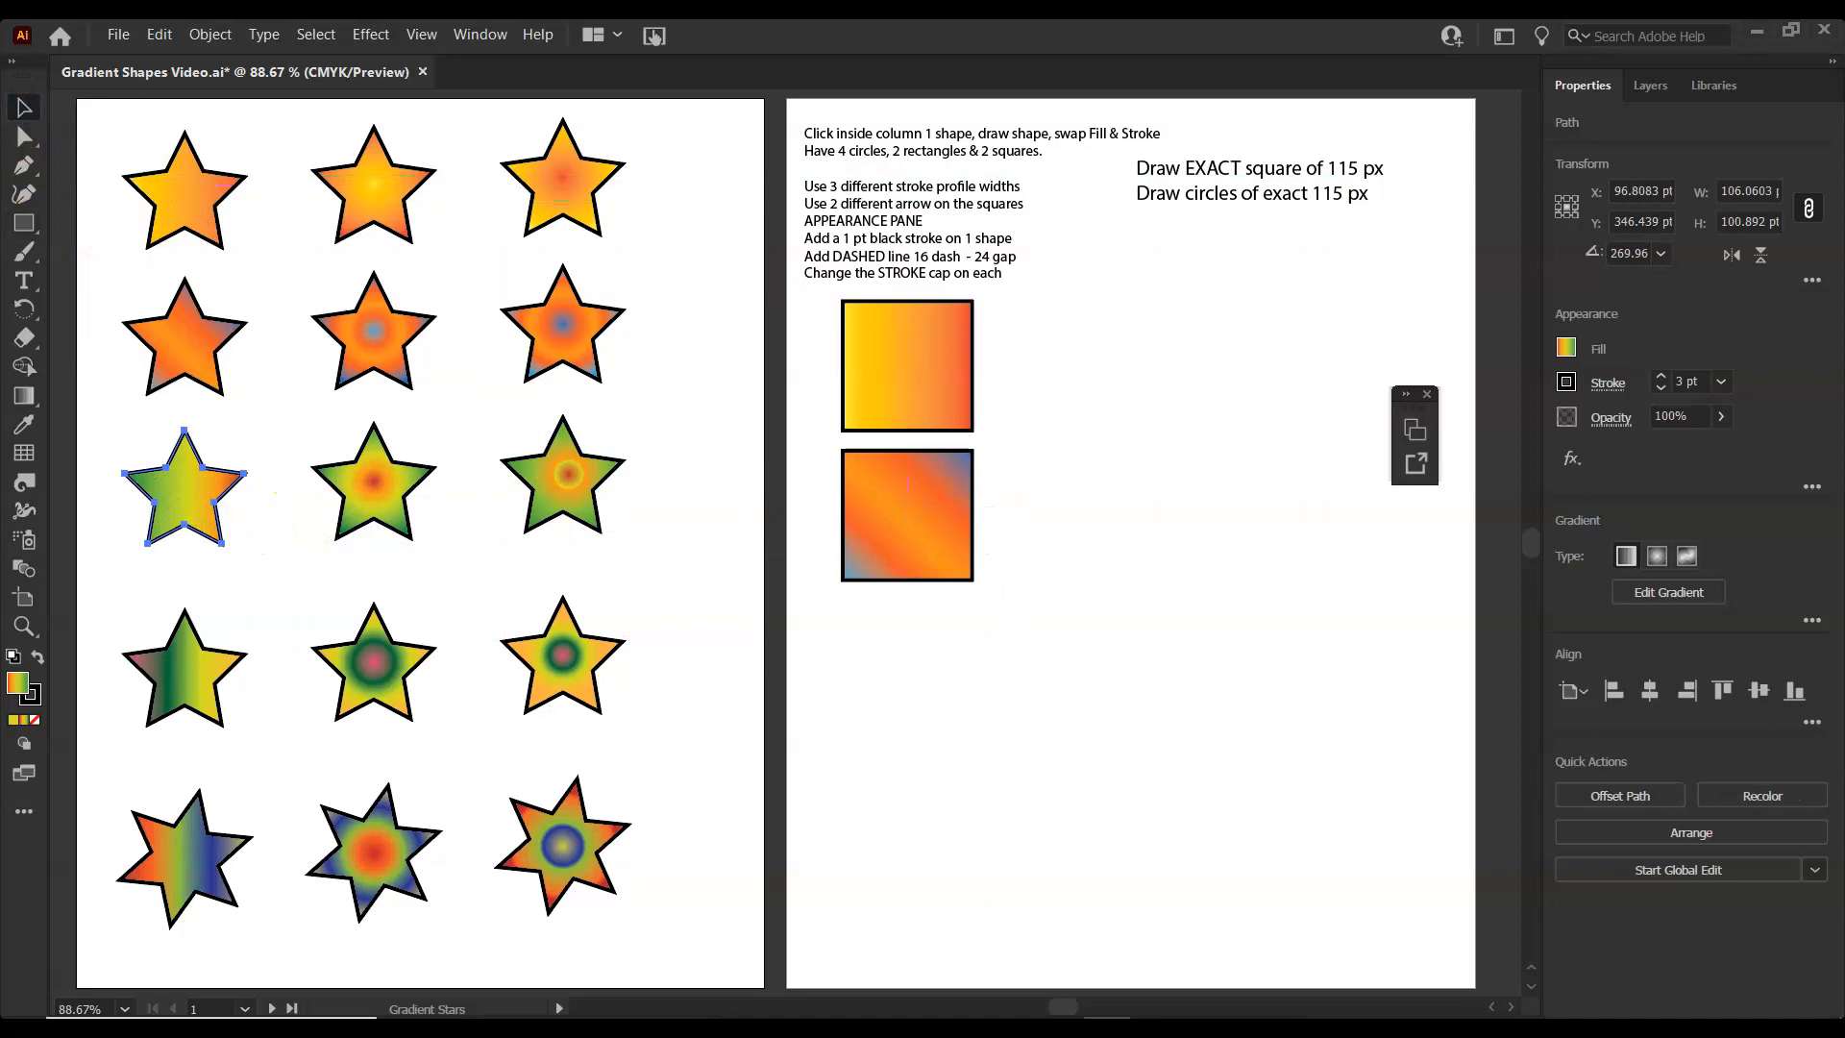
click(24, 223)
click(26, 224)
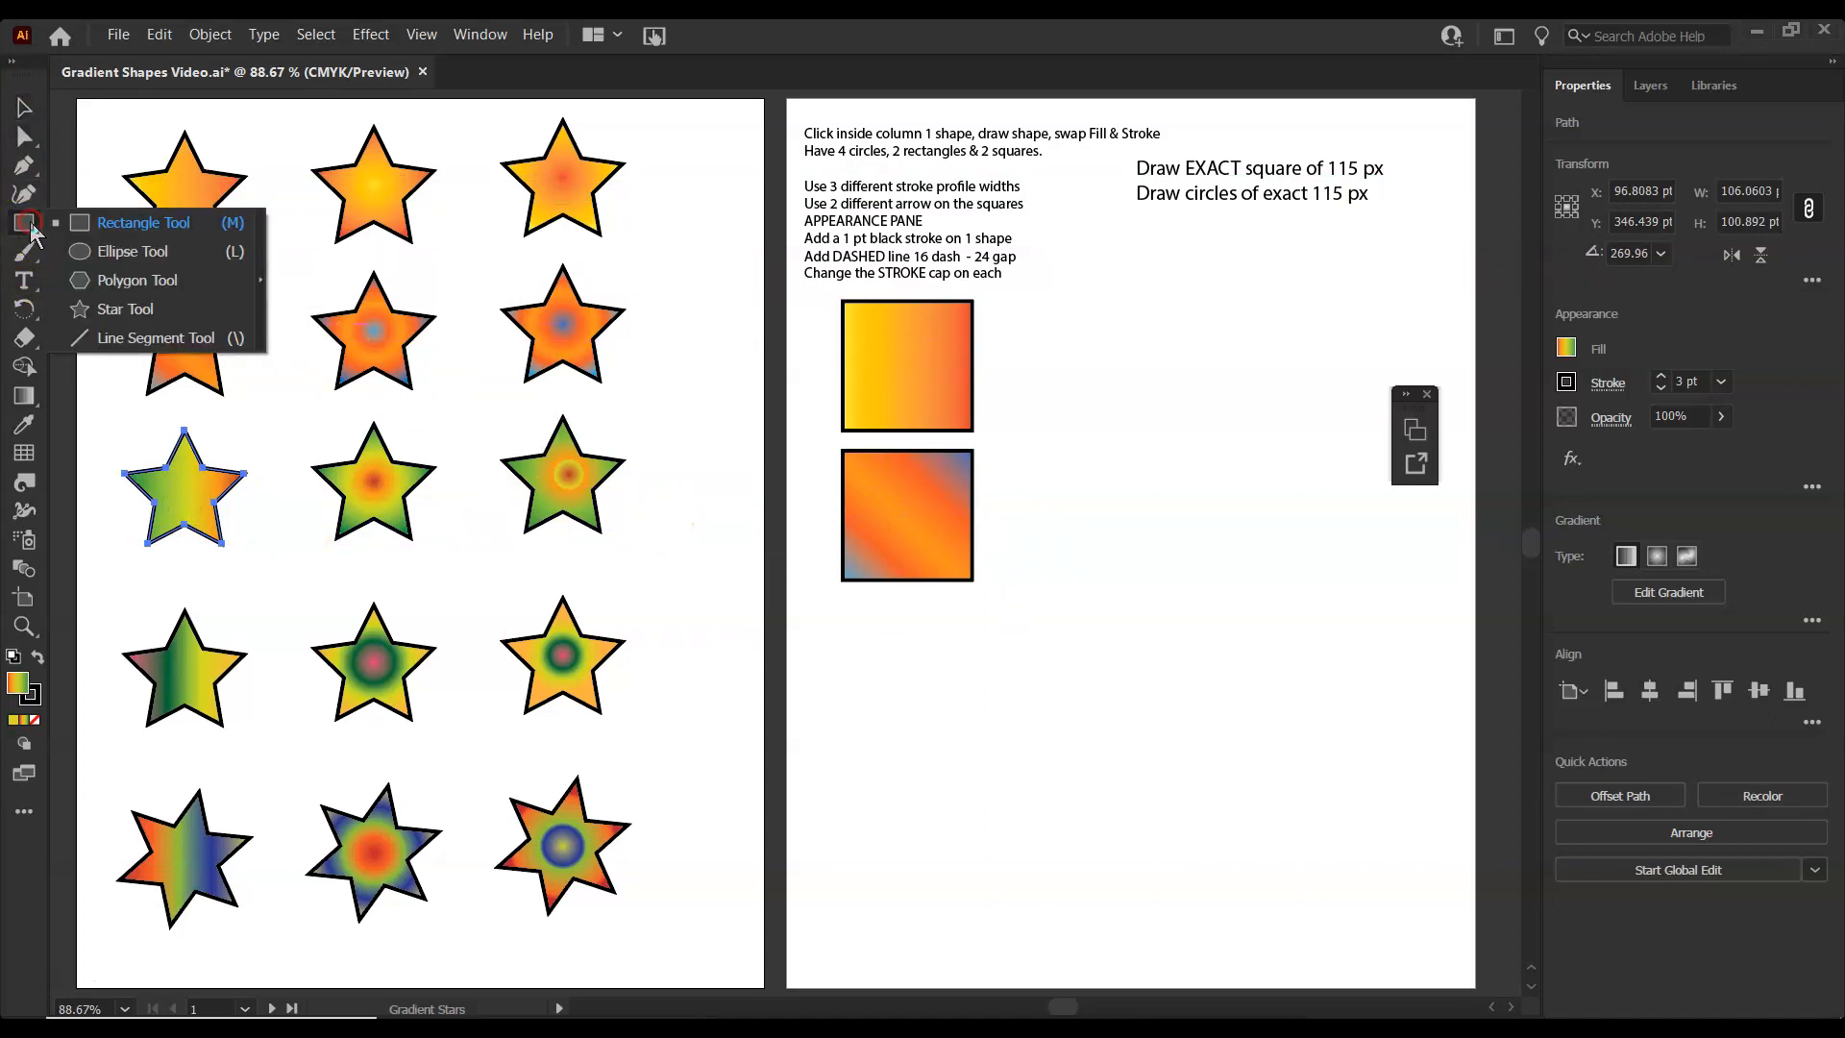
click(79, 220)
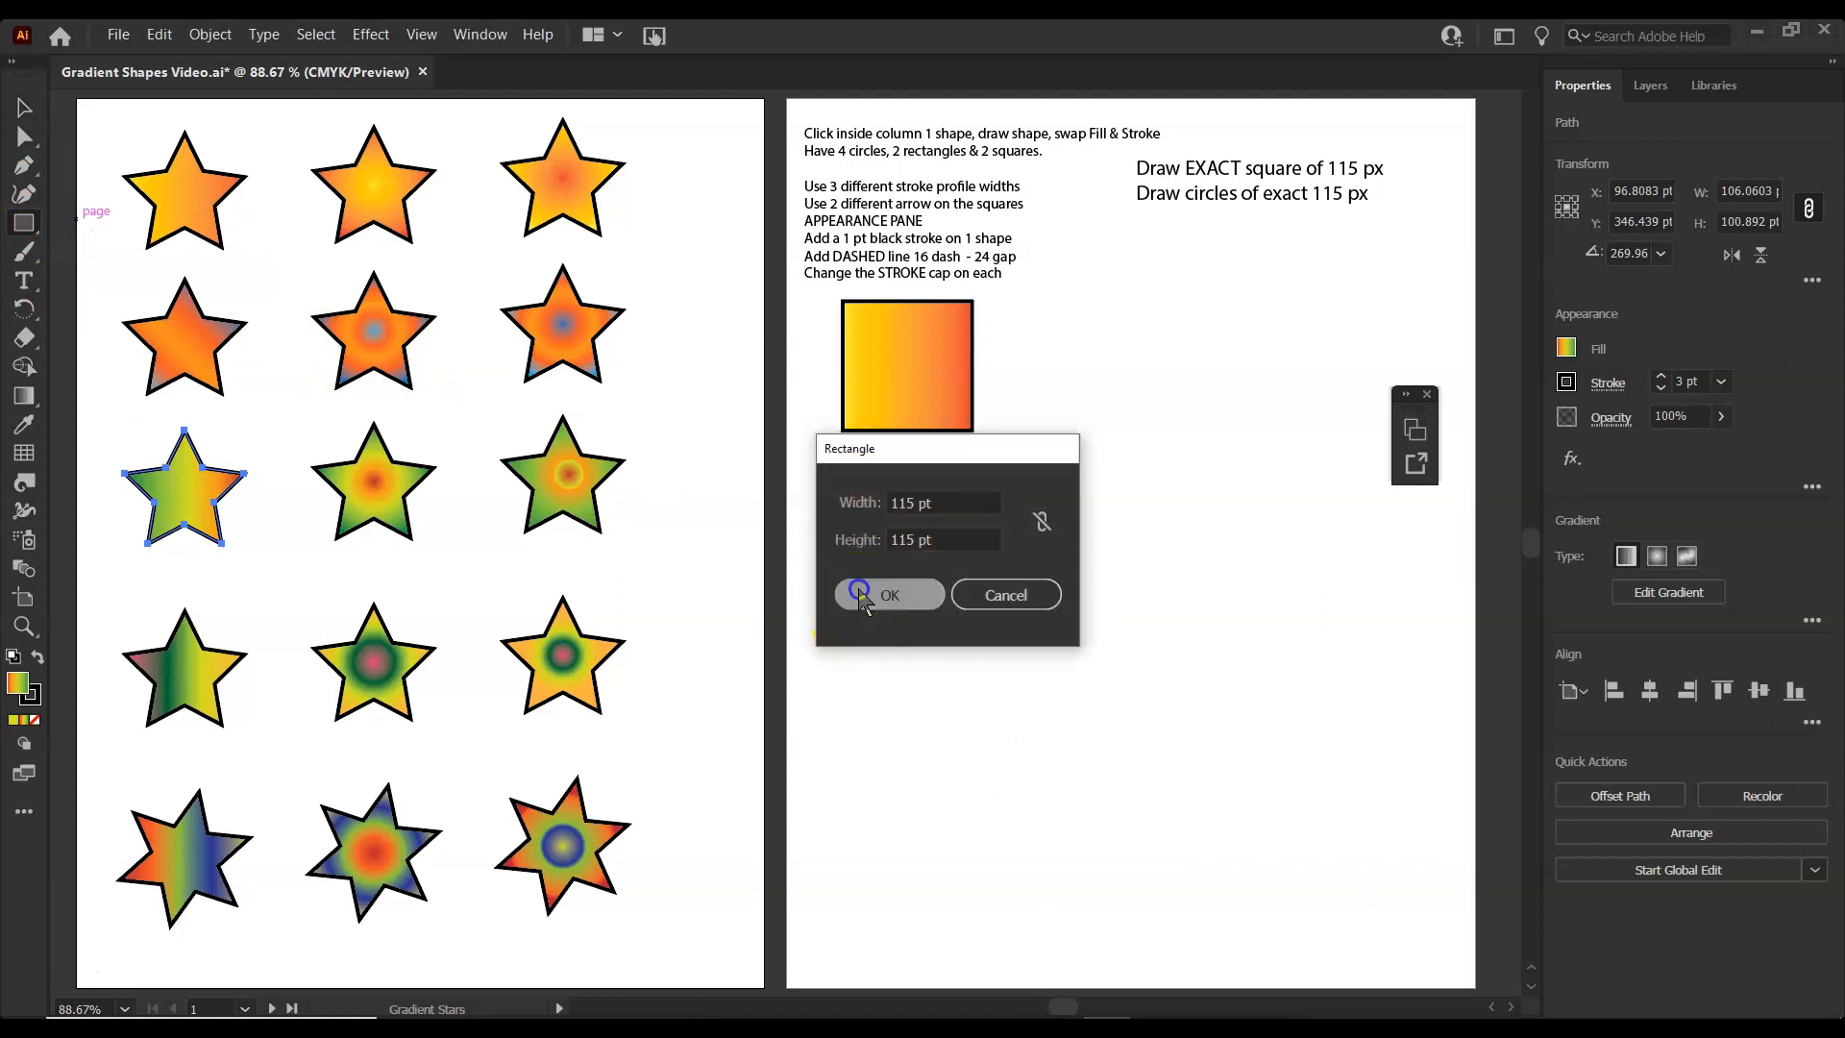
click(850, 596)
click(24, 108)
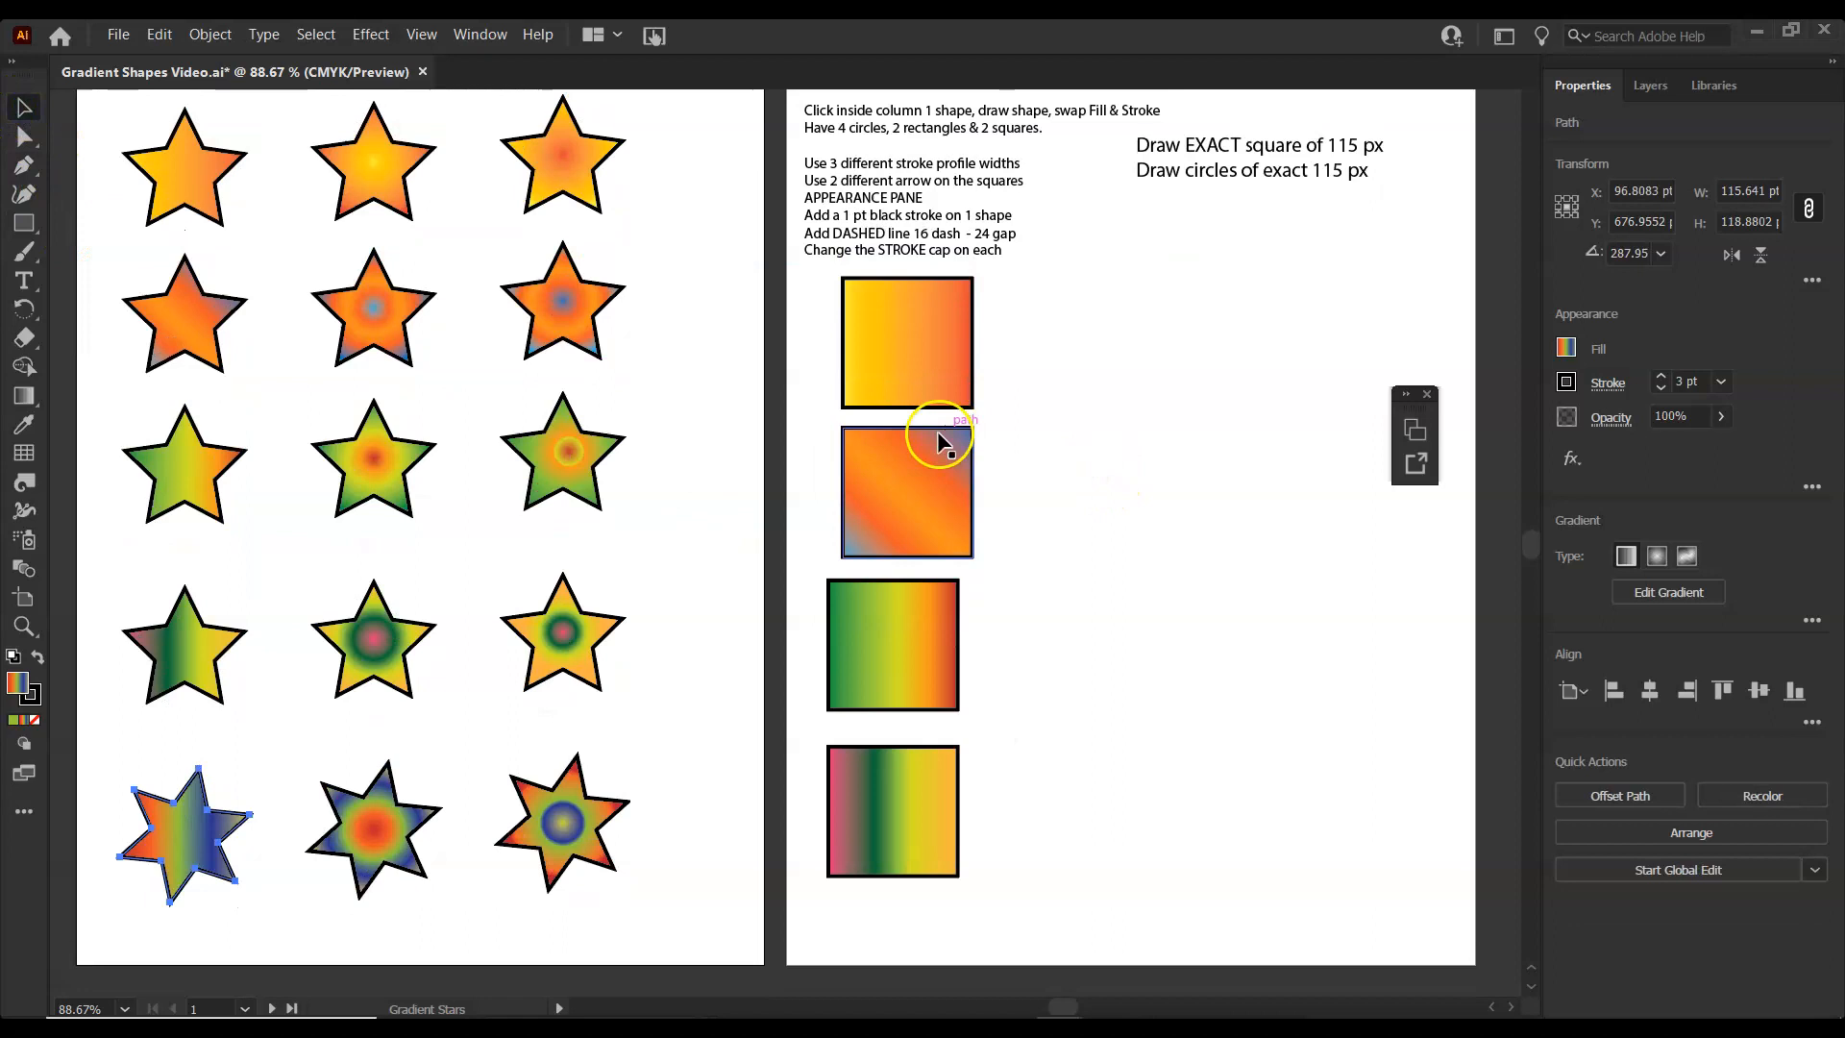
Shift the top square slightly rightward and the second and third squares slightly leftward on the second artboard.
drag(907, 497, 892, 490)
drag(851, 336, 886, 335)
drag(909, 642, 893, 649)
Align all four gradient squares on their horizontal centers and clear the selection.
click(901, 832)
shift+click(886, 614)
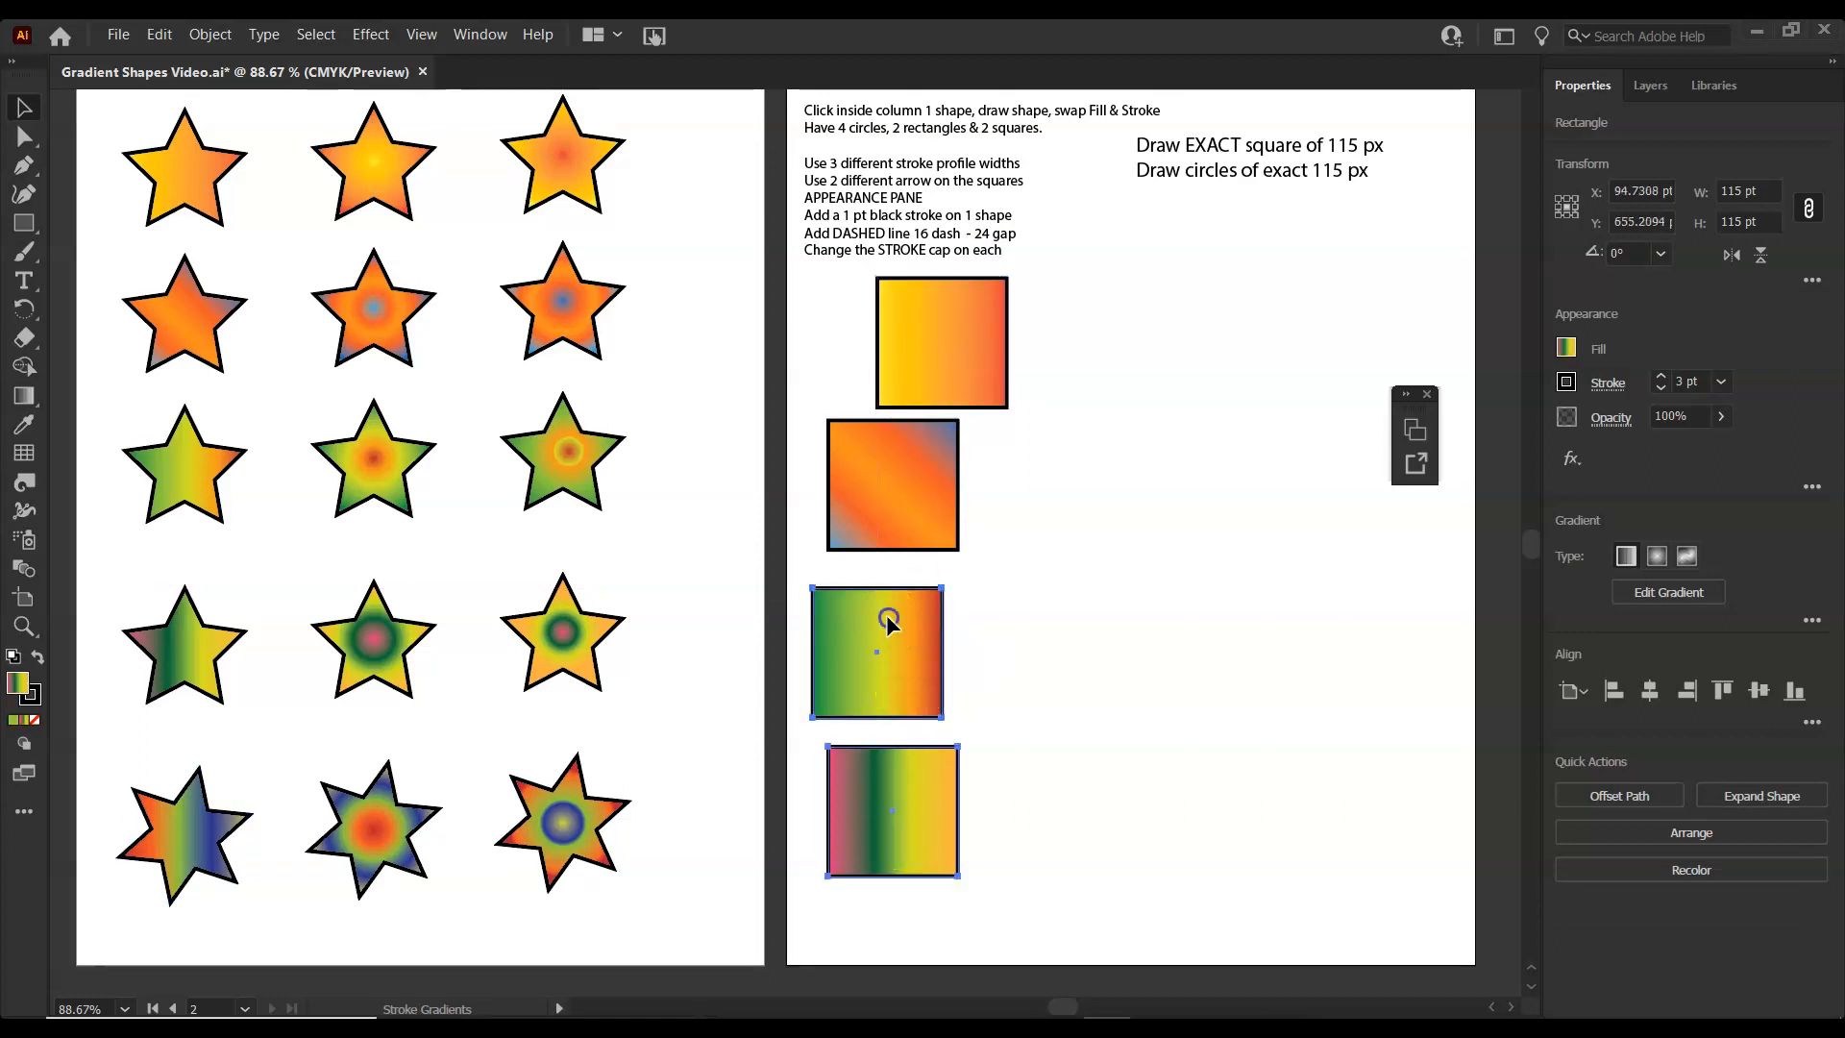
shift+click(901, 437)
shift+click(940, 357)
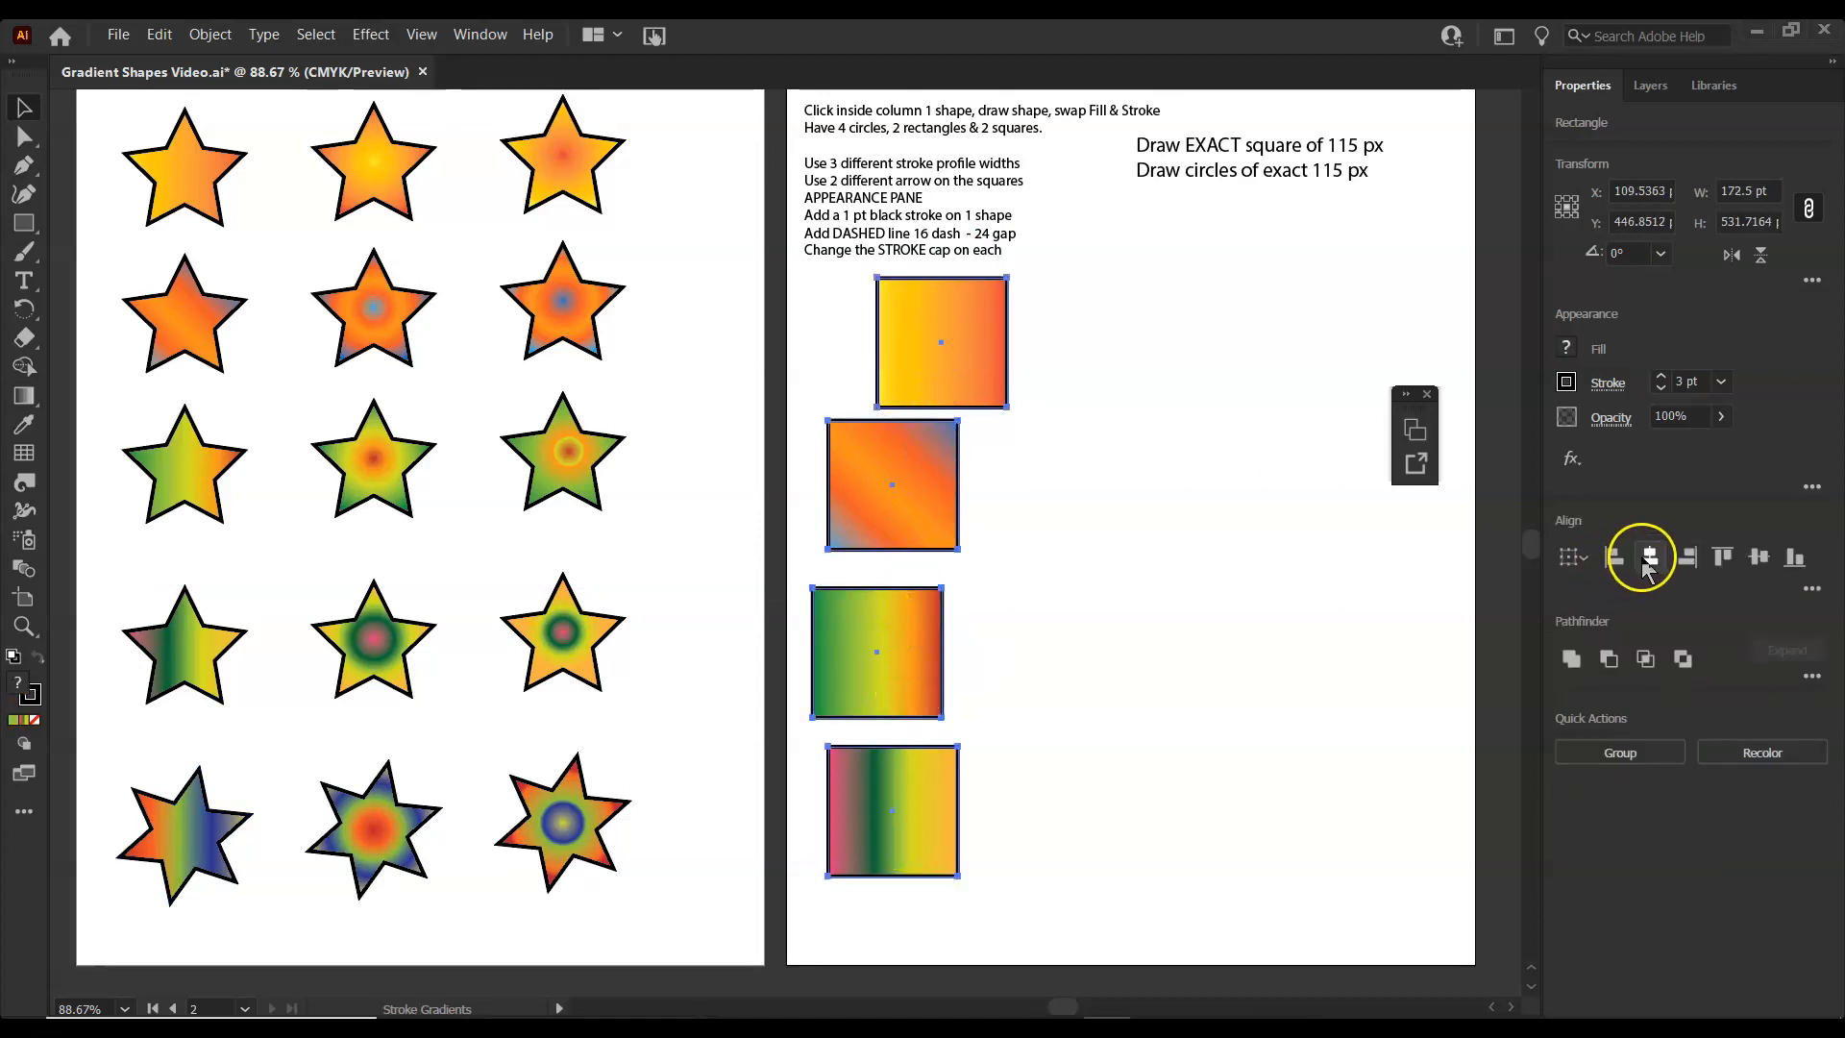
click(1649, 559)
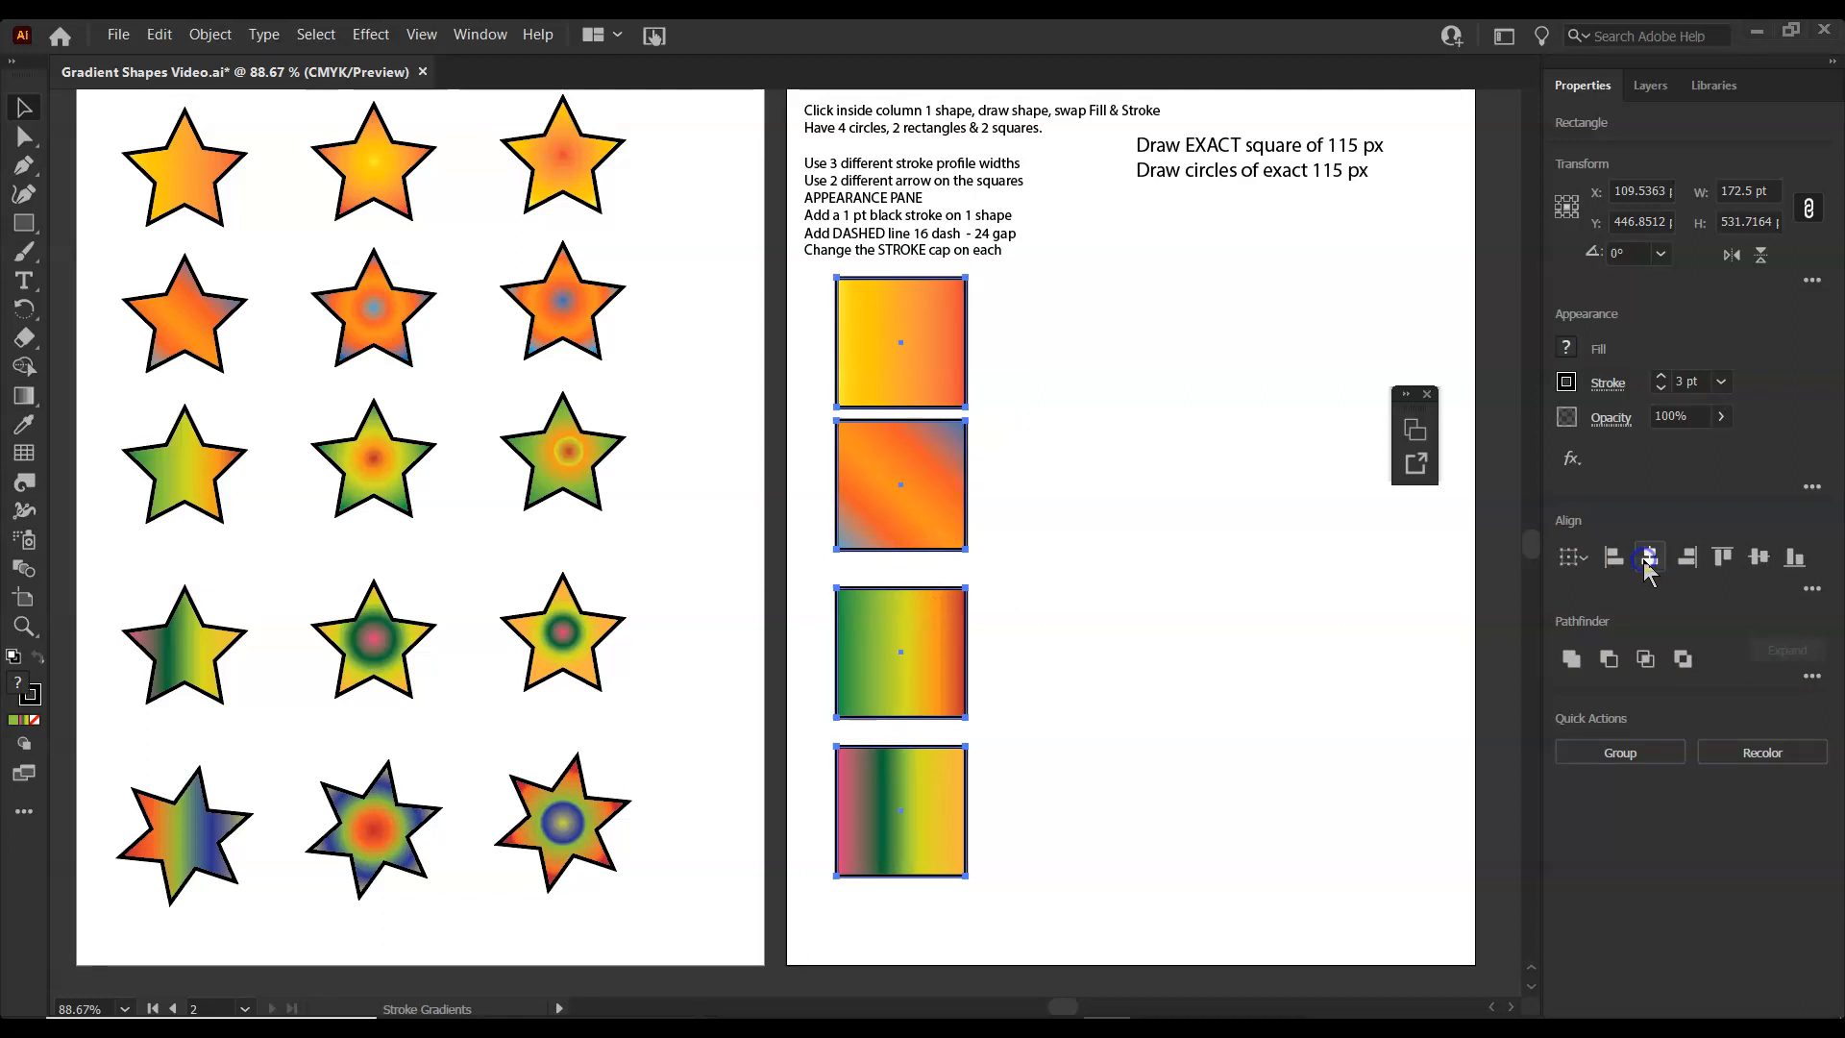
click(1275, 511)
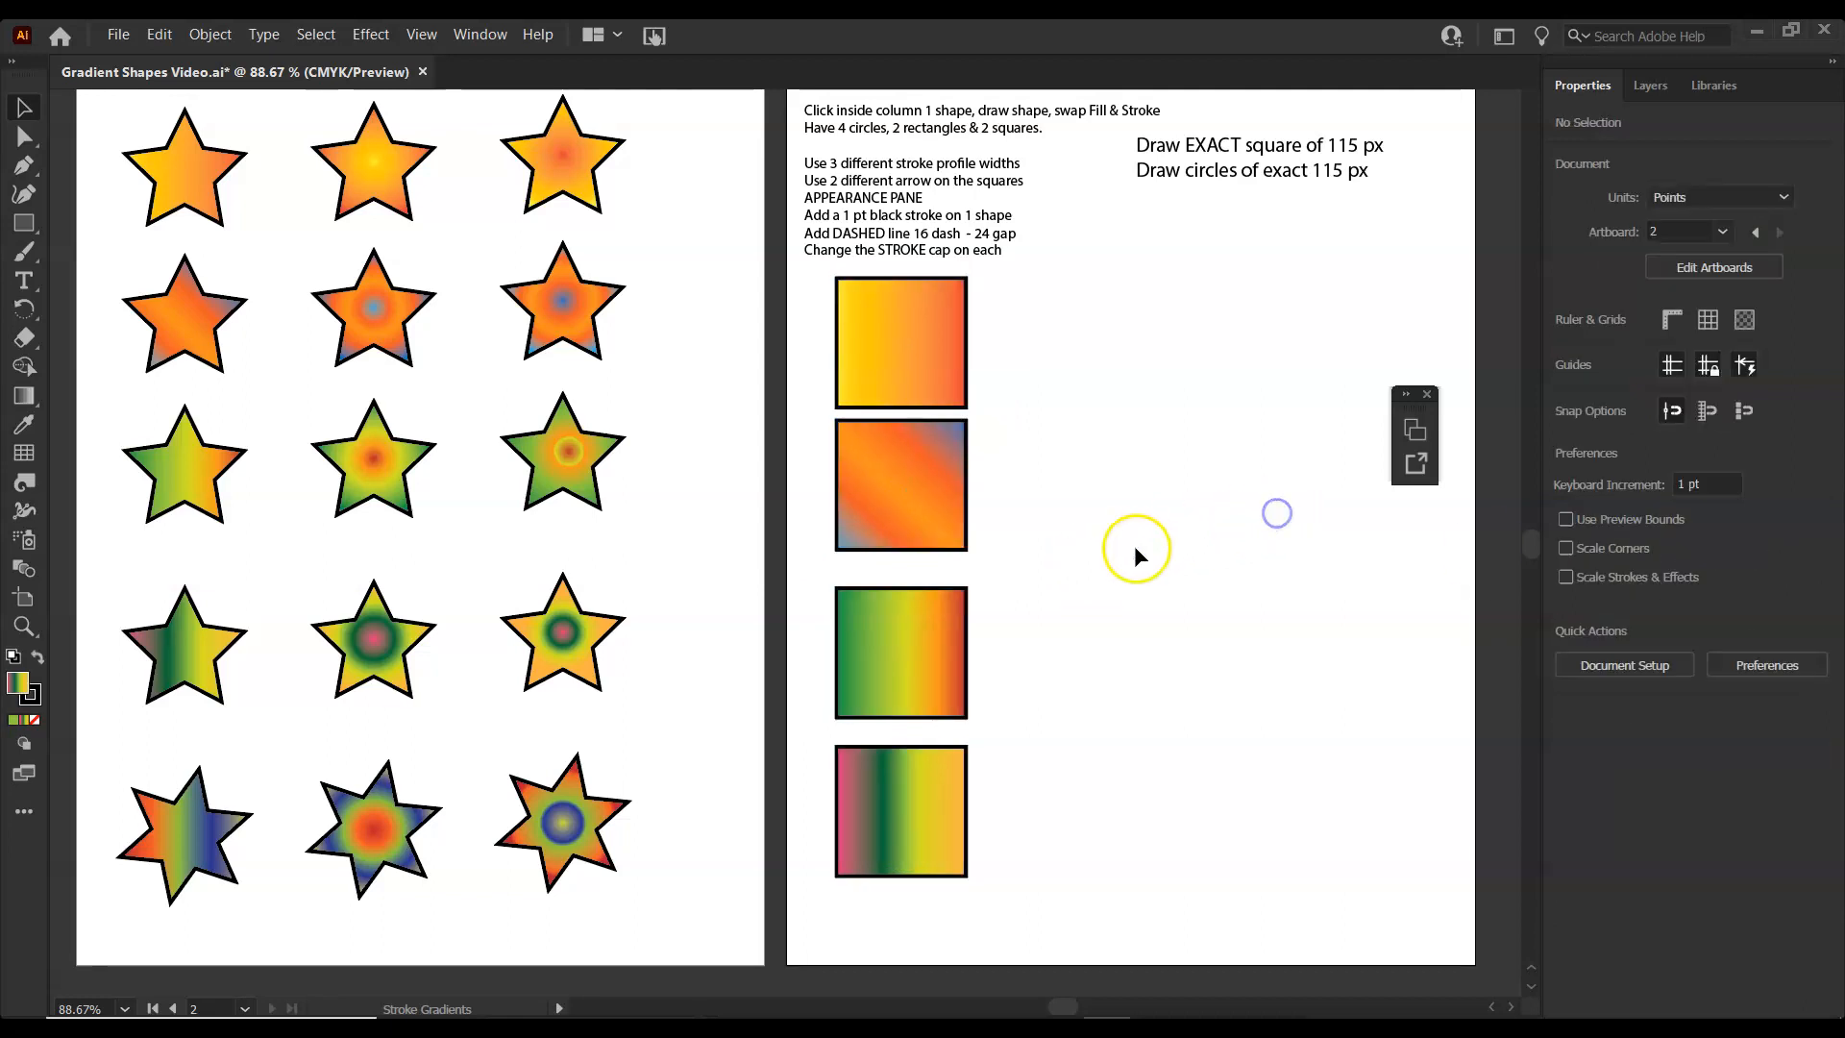
Draw a circle about 119 pt across on the second artboard, using the gradient of the first column's second star.
click(25, 226)
drag(25, 226, 80, 257)
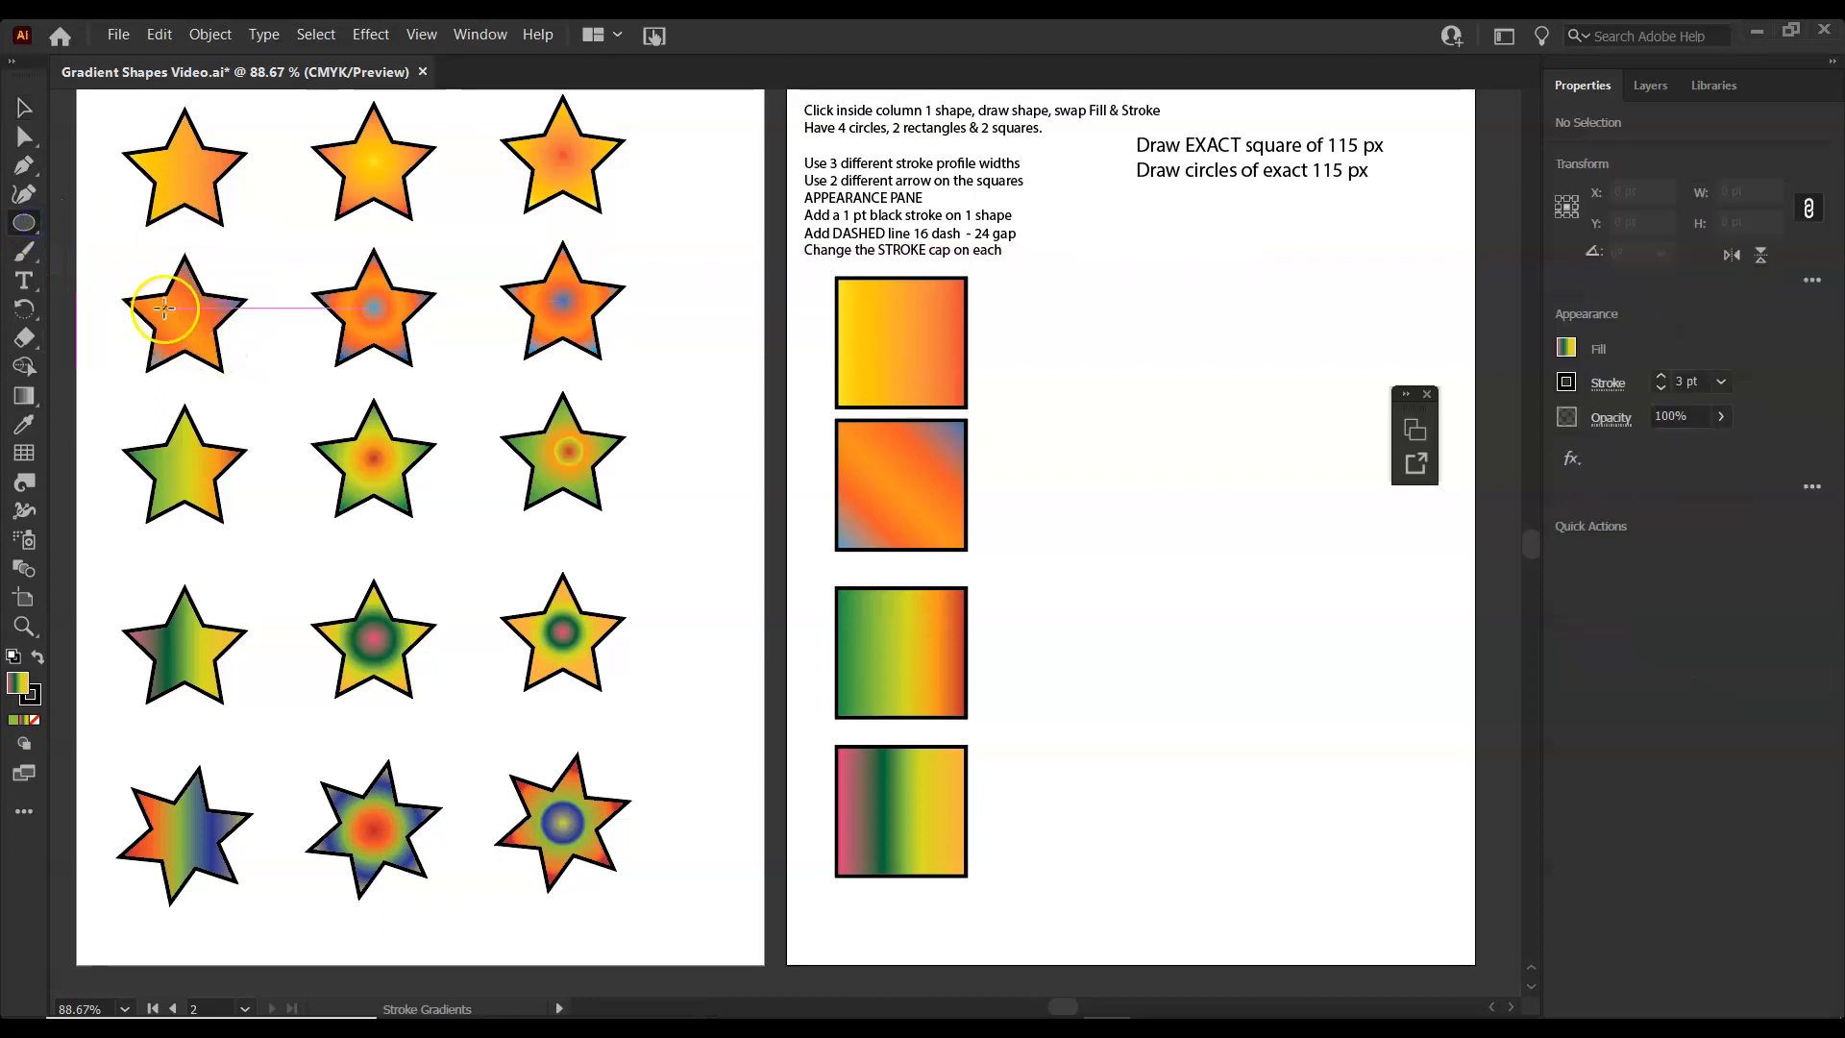
key(v)
click(180, 368)
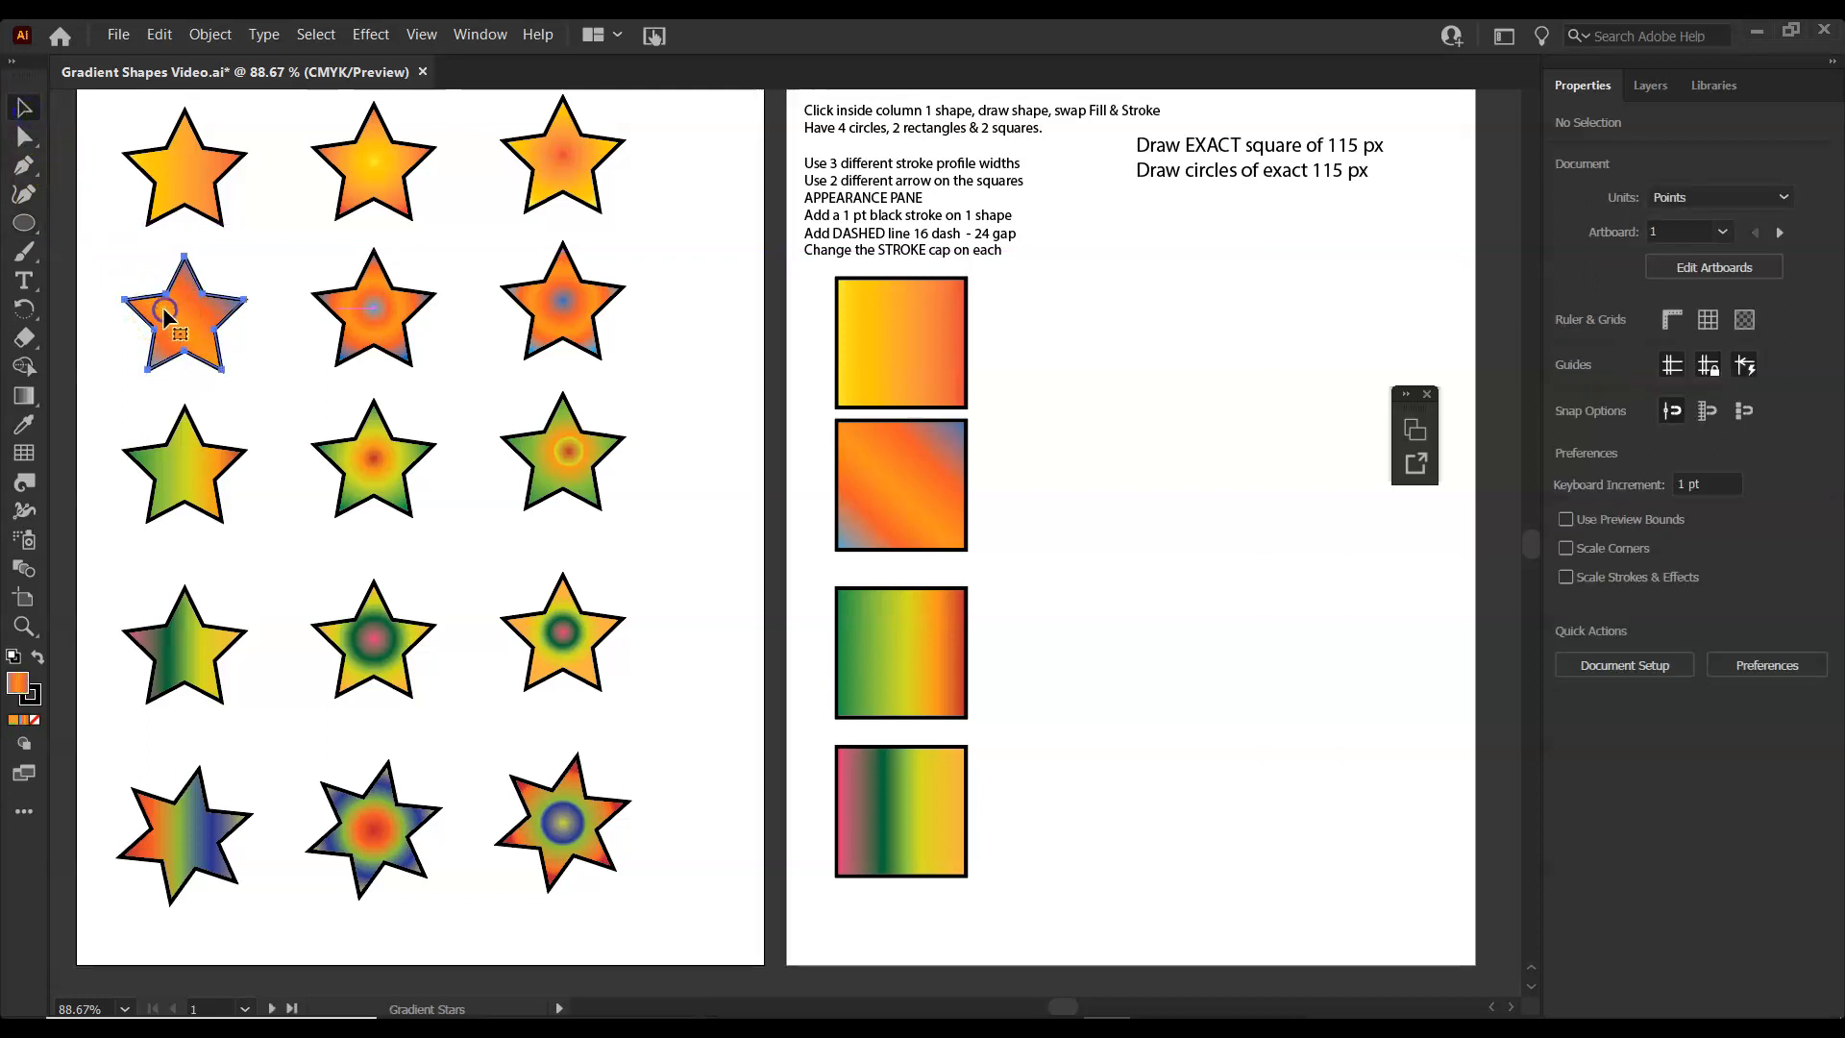
drag(25, 222, 83, 249)
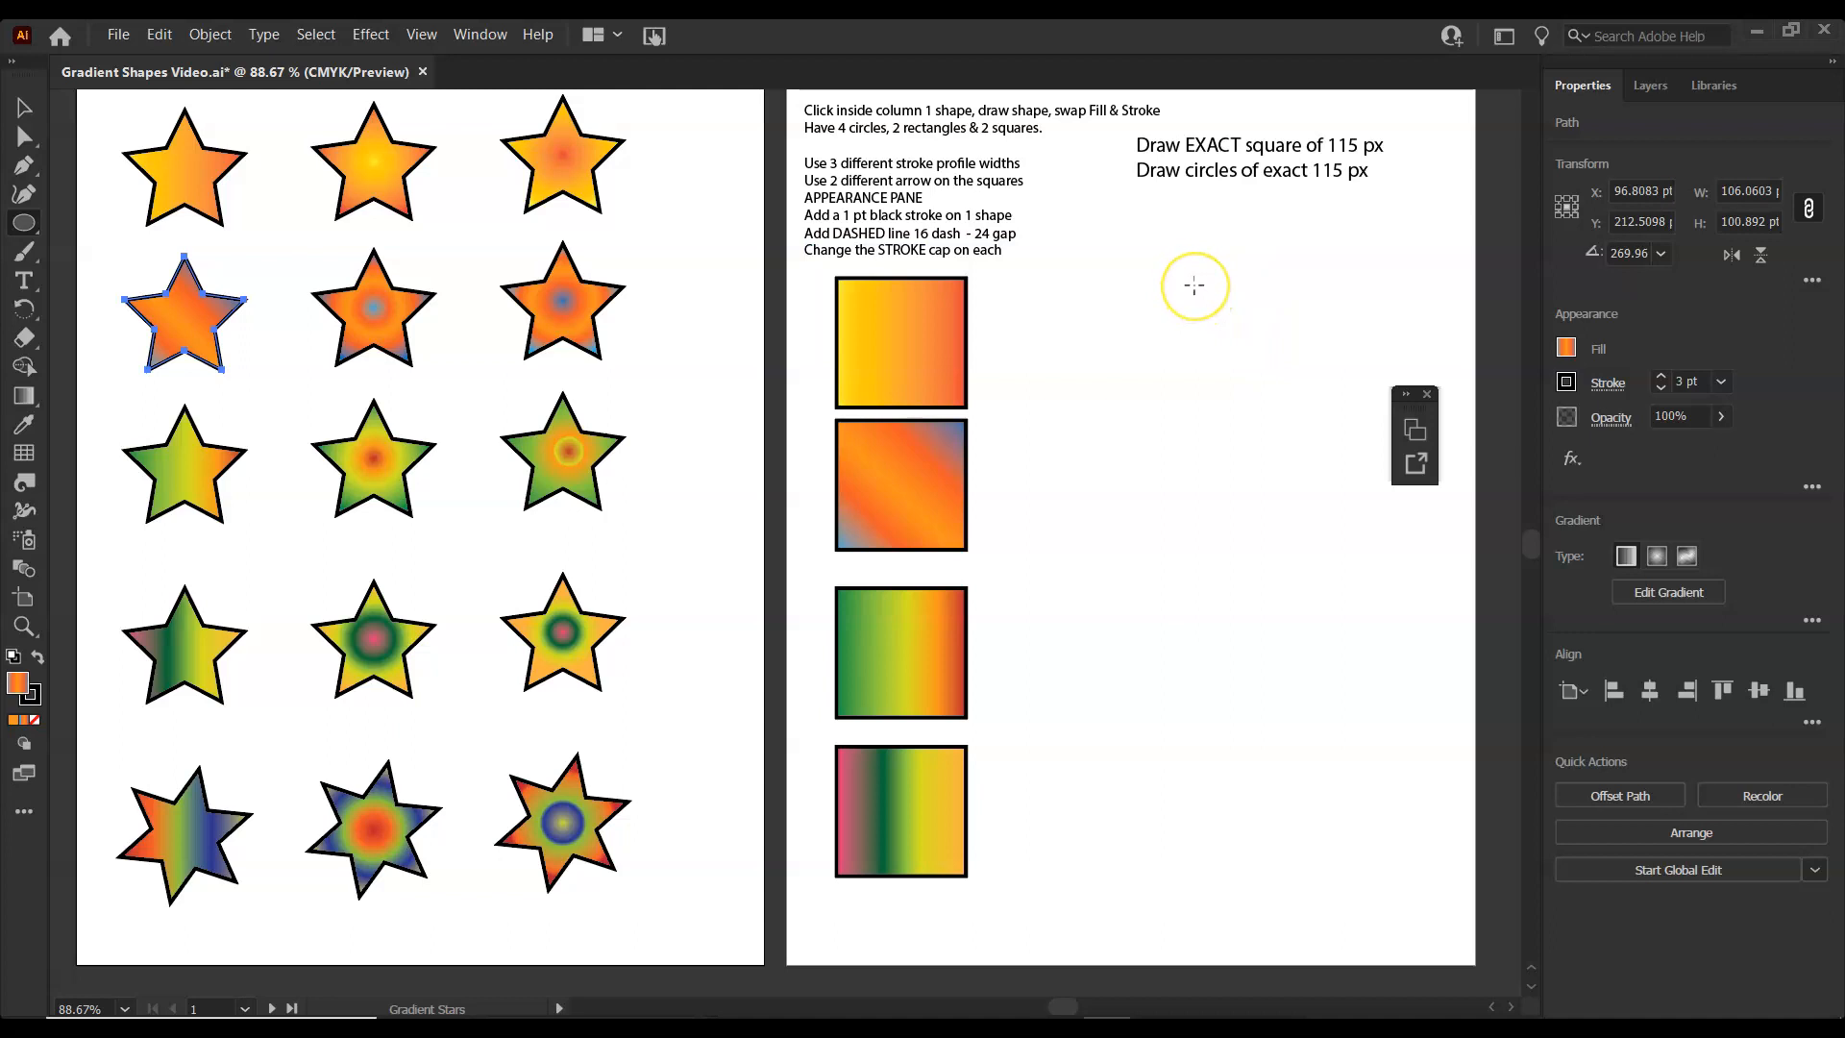
drag(1194, 285, 1209, 490)
Create an exact 115 pt by 115 pt circle using the gradient of the first column's third star.
click(24, 107)
click(165, 440)
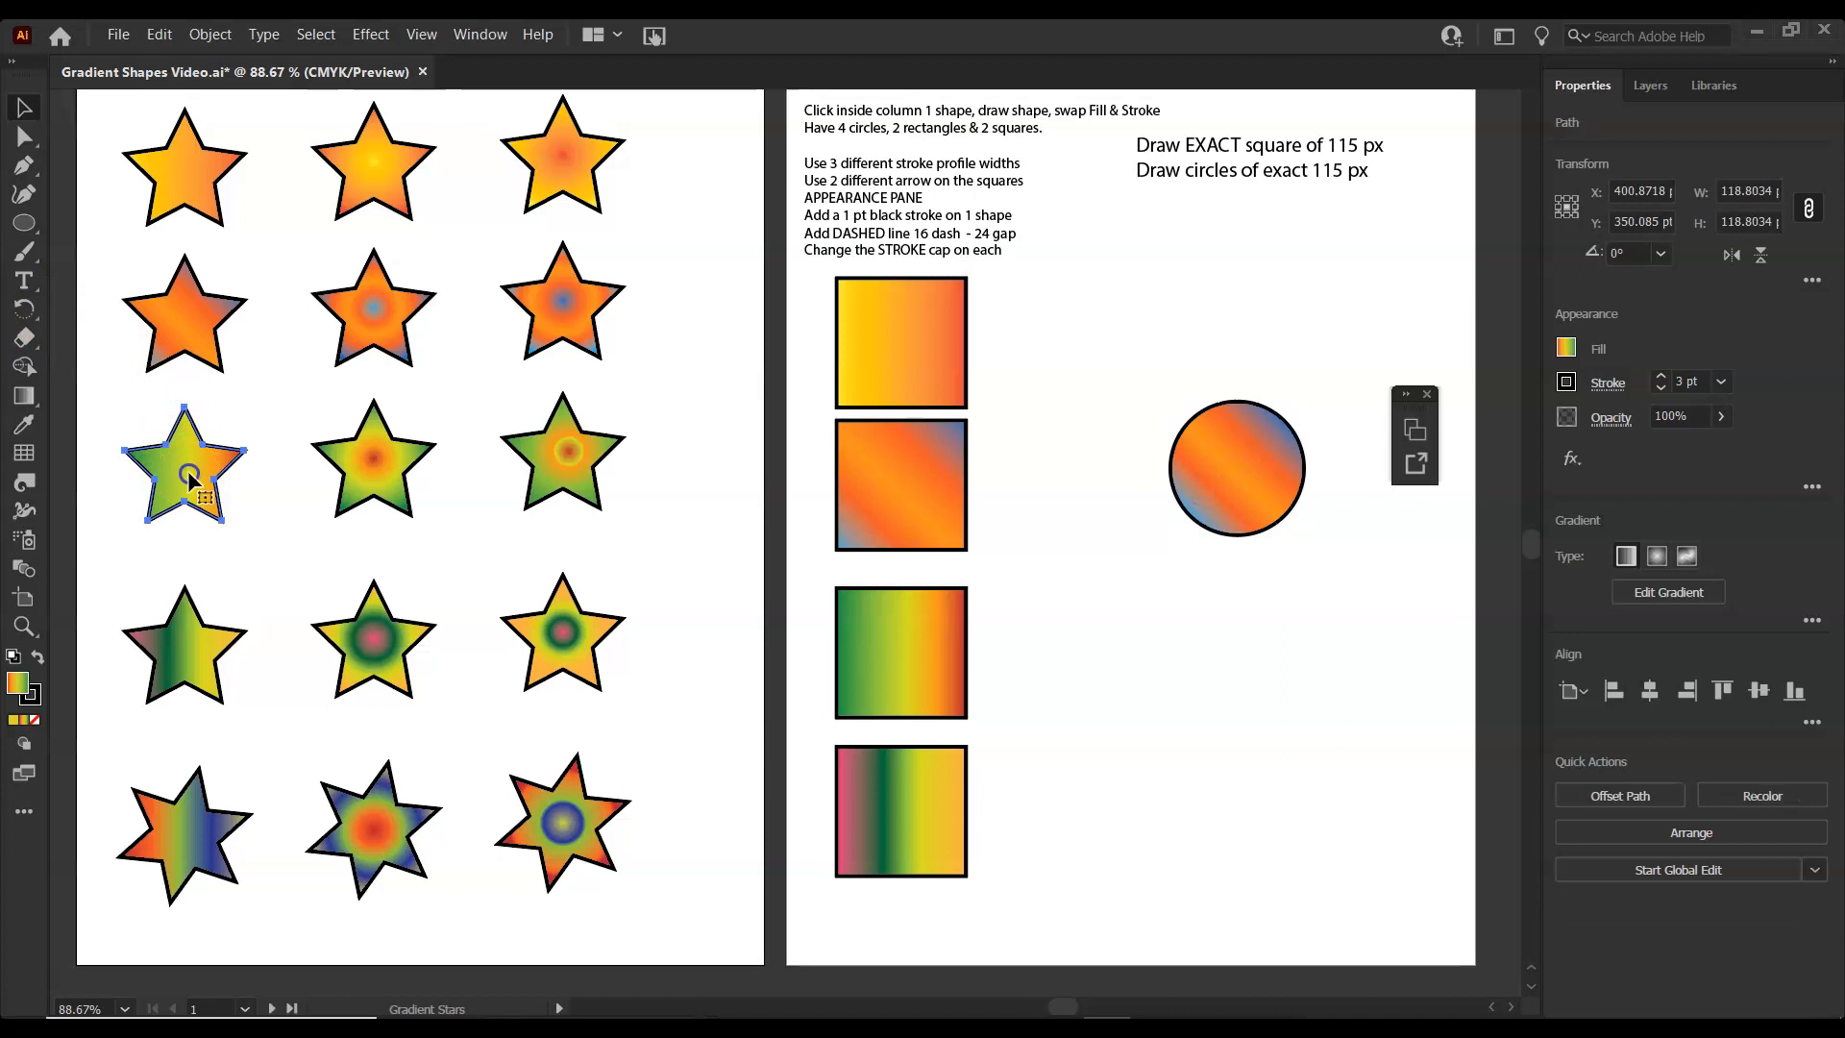
click(26, 227)
drag(29, 233, 84, 258)
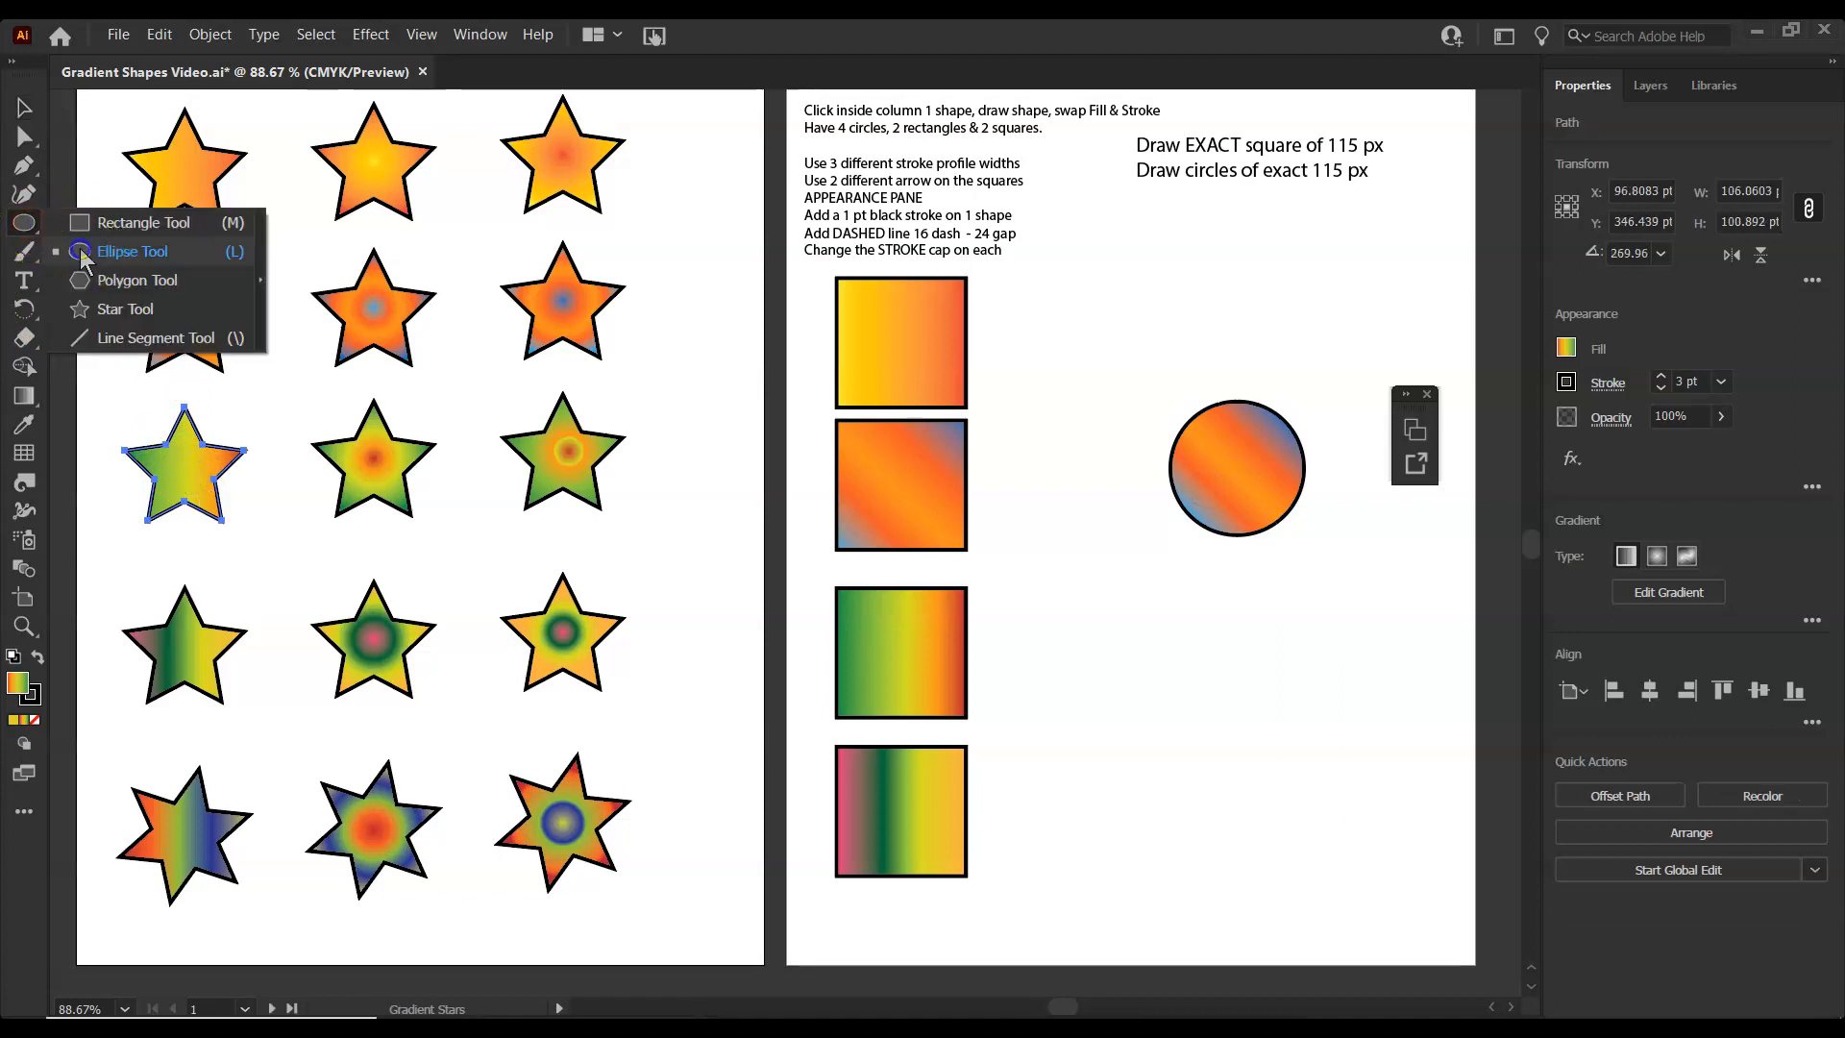
double_click(79, 250)
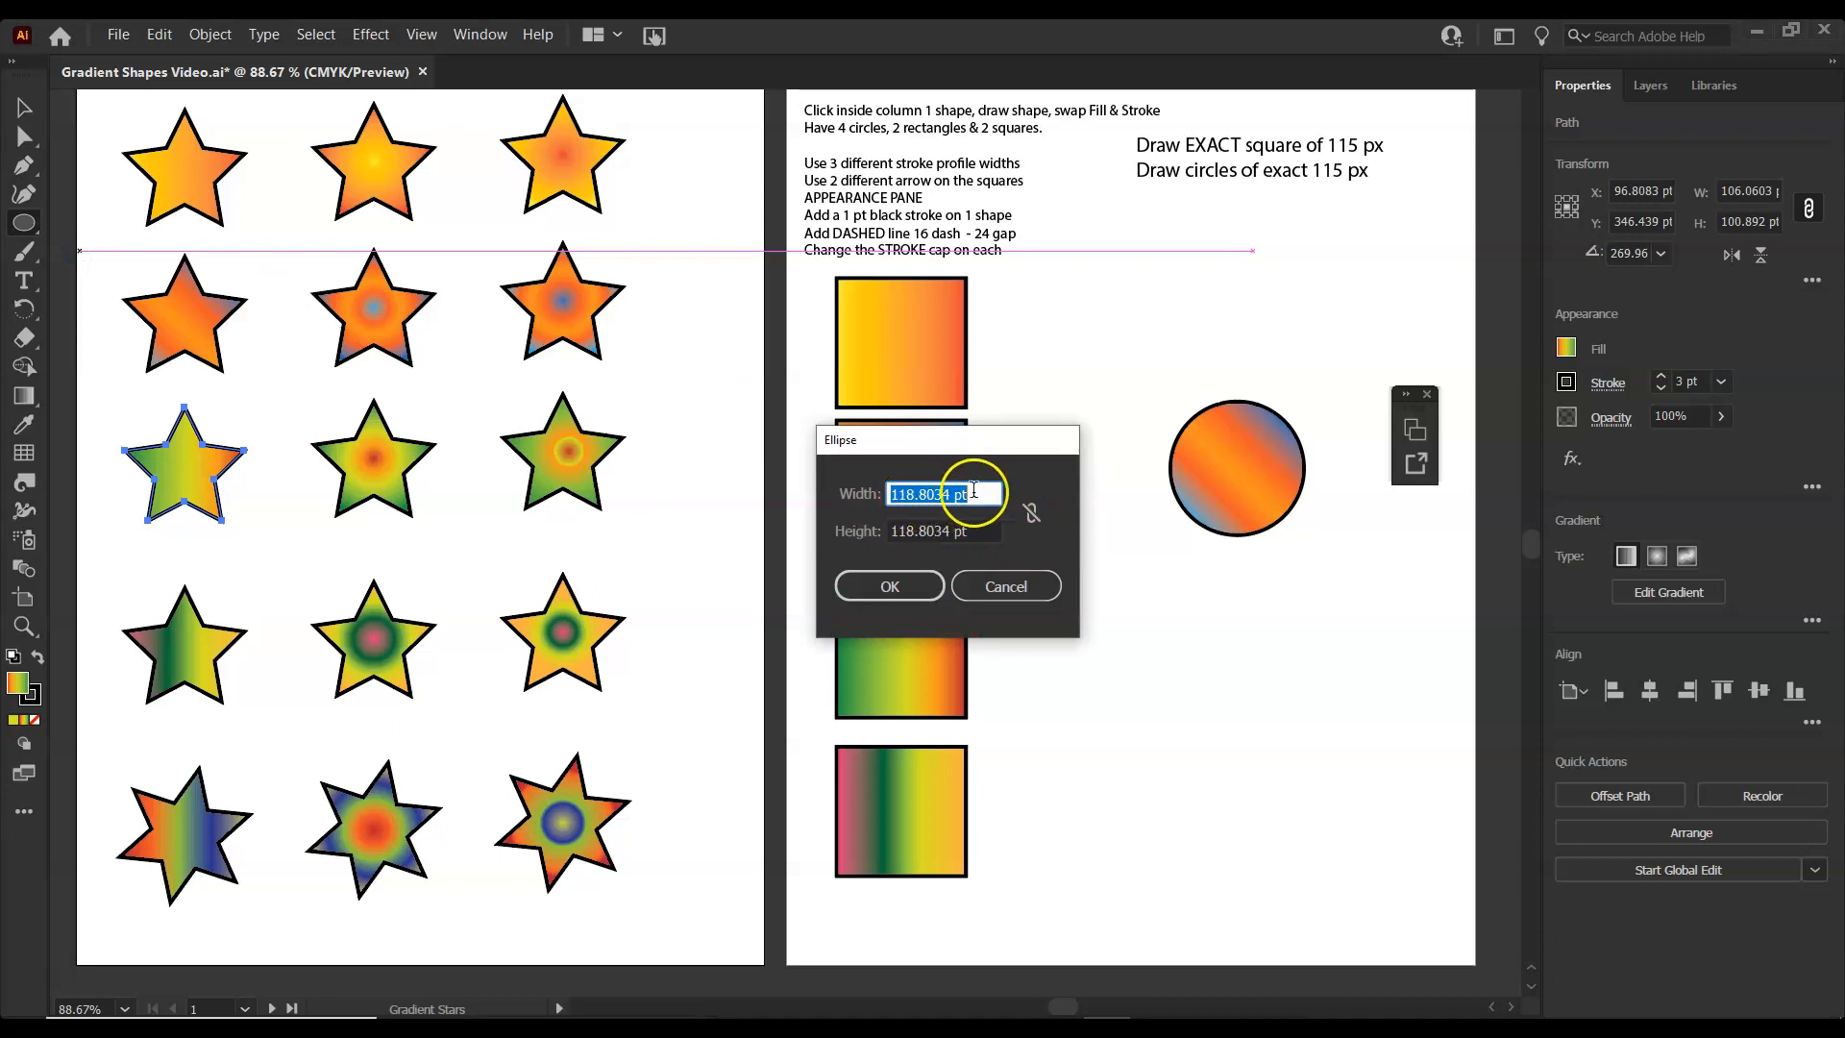
text(115)
click(952, 531)
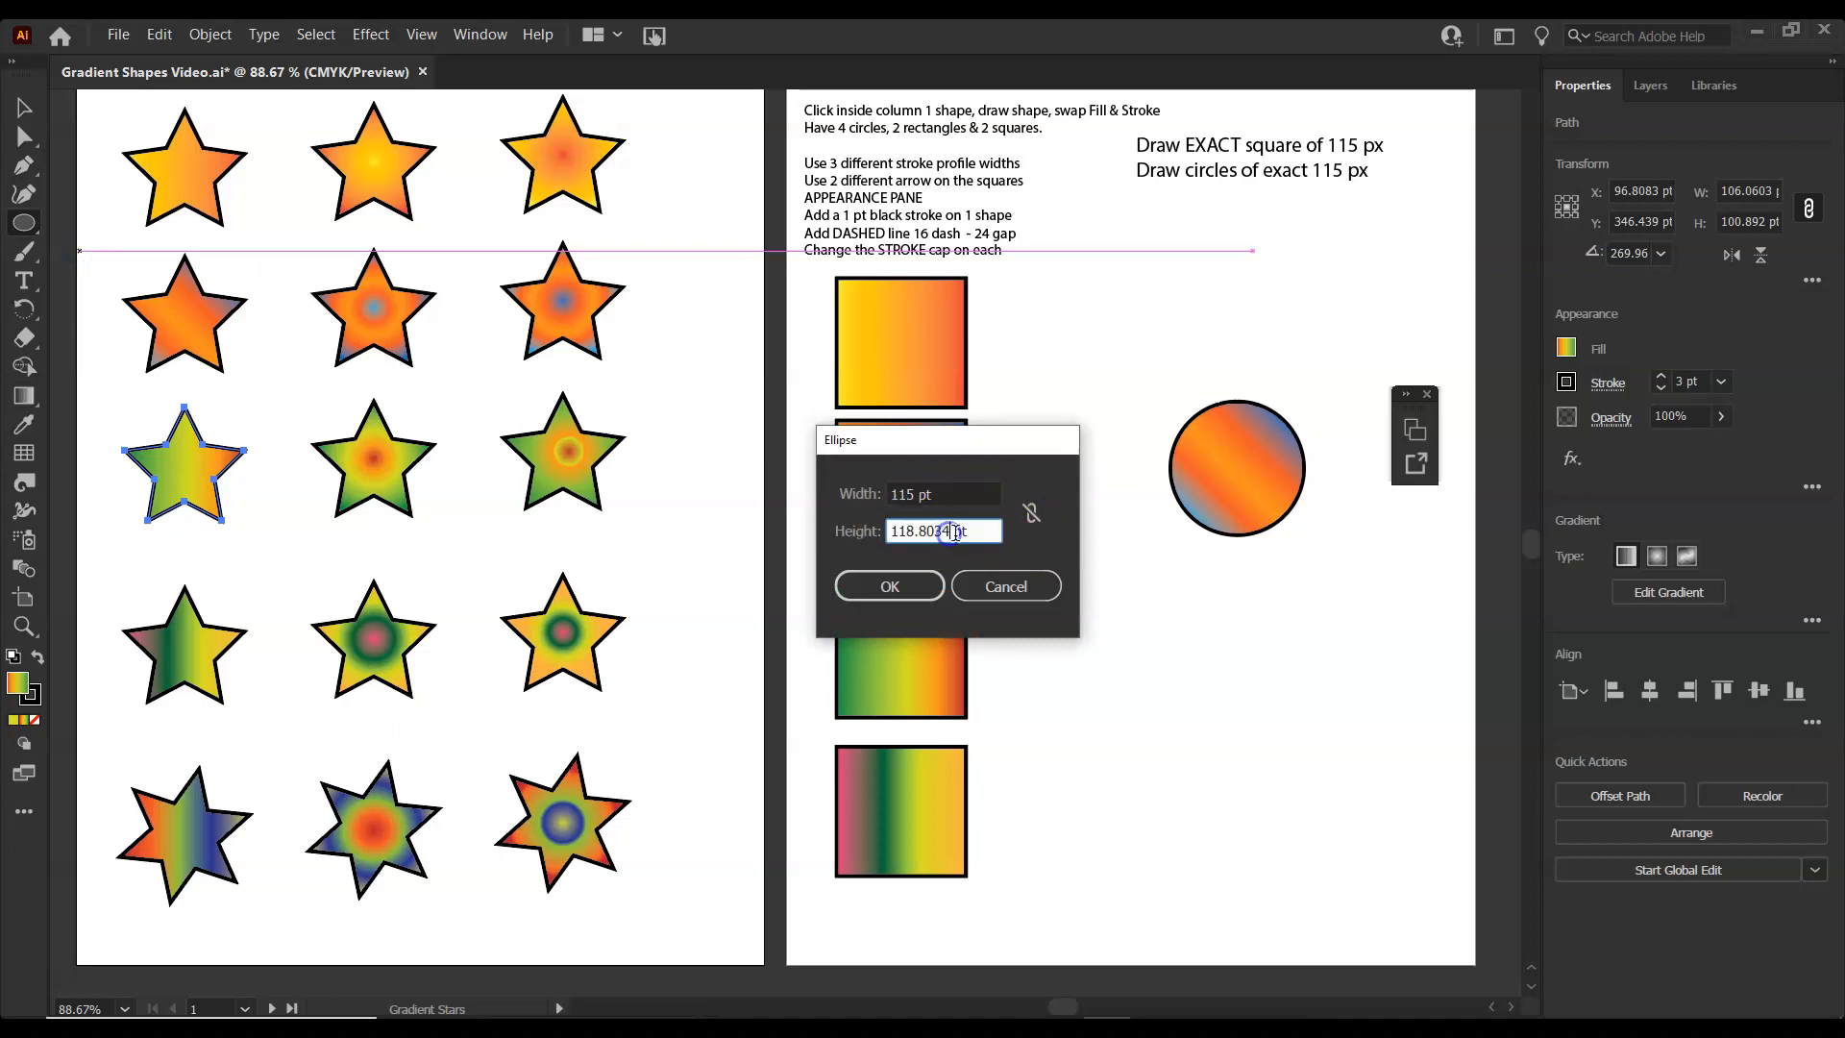
drag(996, 532, 867, 536)
text(115)
click(888, 586)
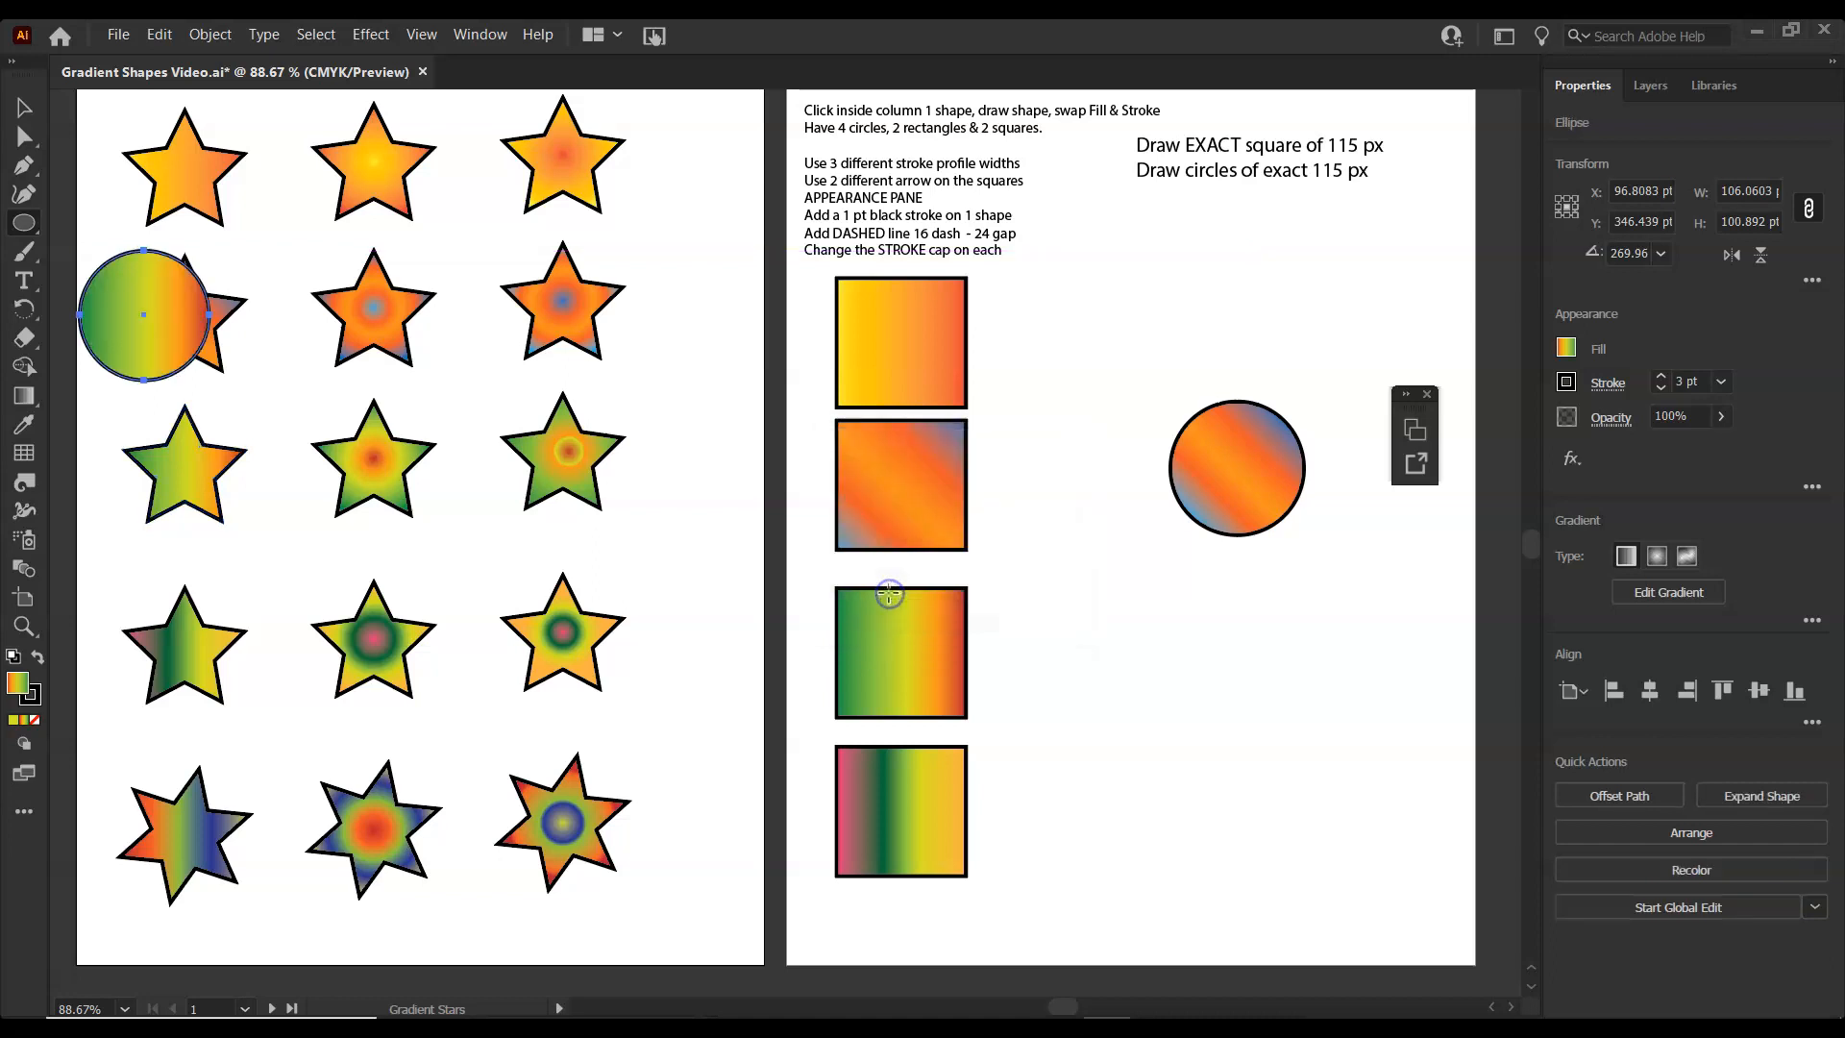
click(22, 107)
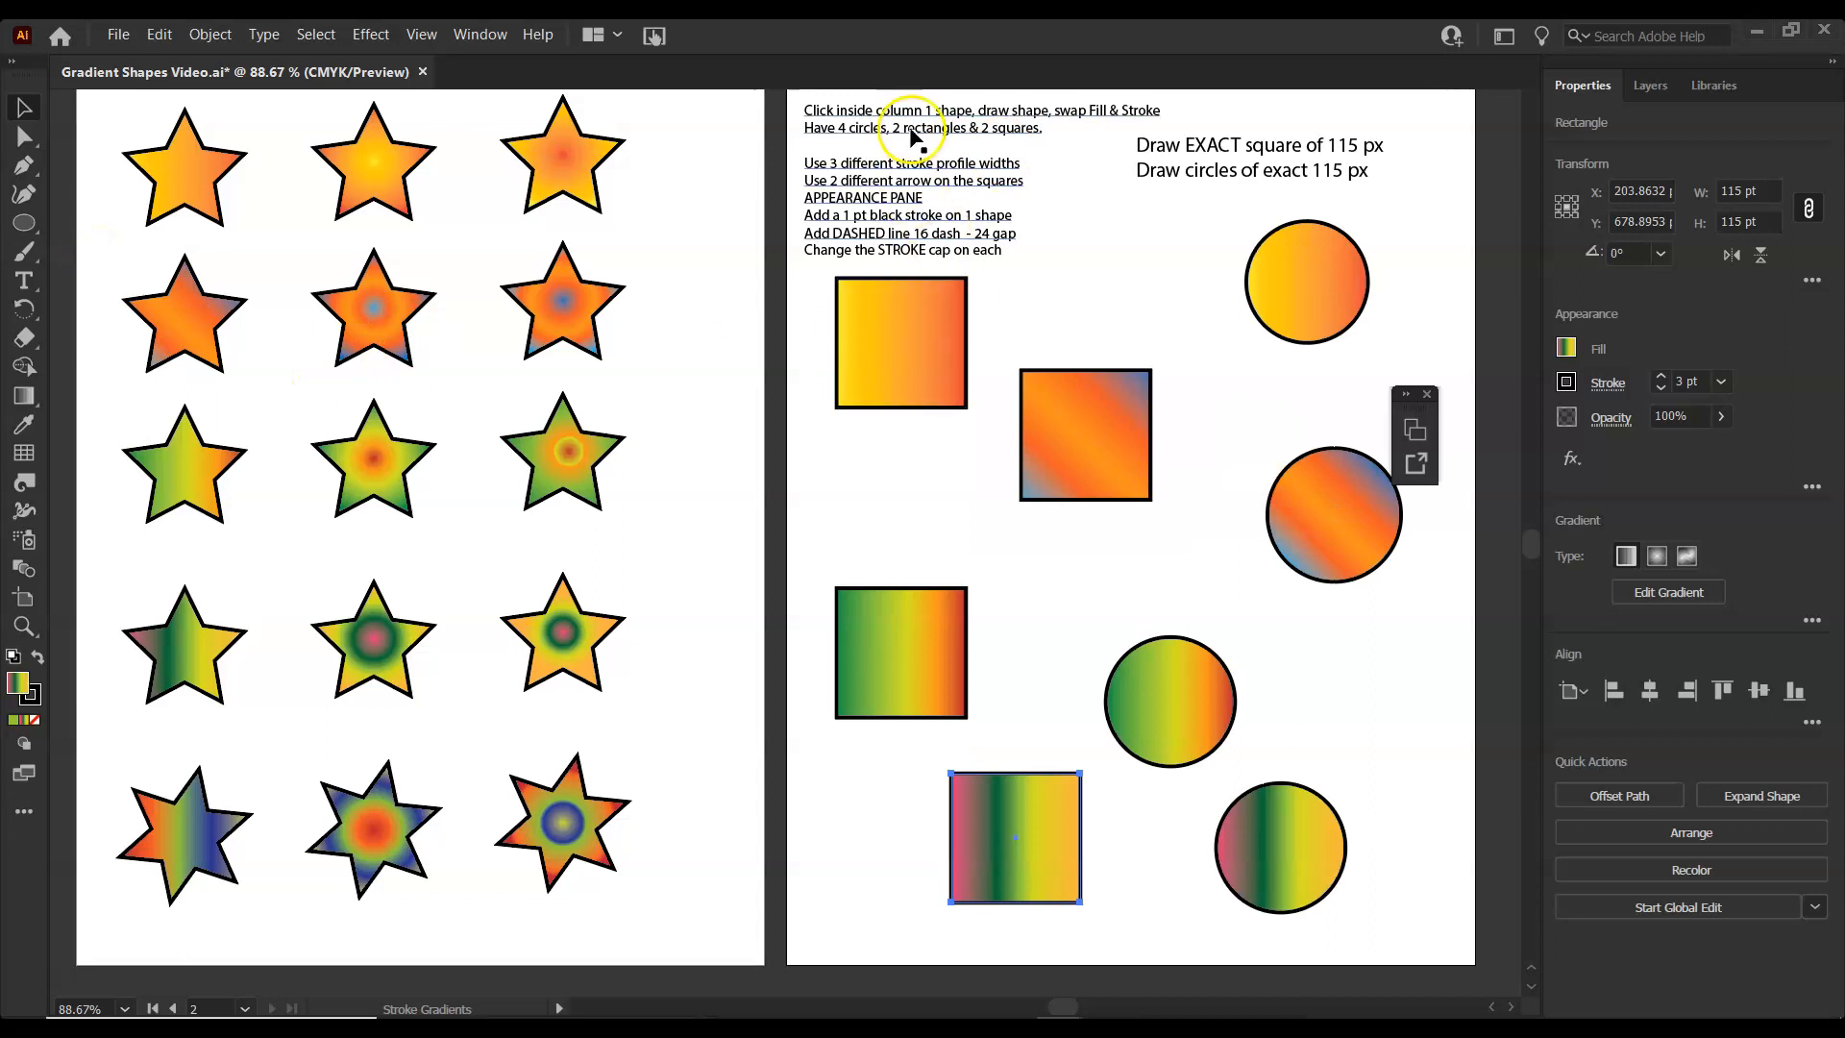
Swap the fill and stroke of the yellow-to-red square, and set its fill to None.
click(908, 361)
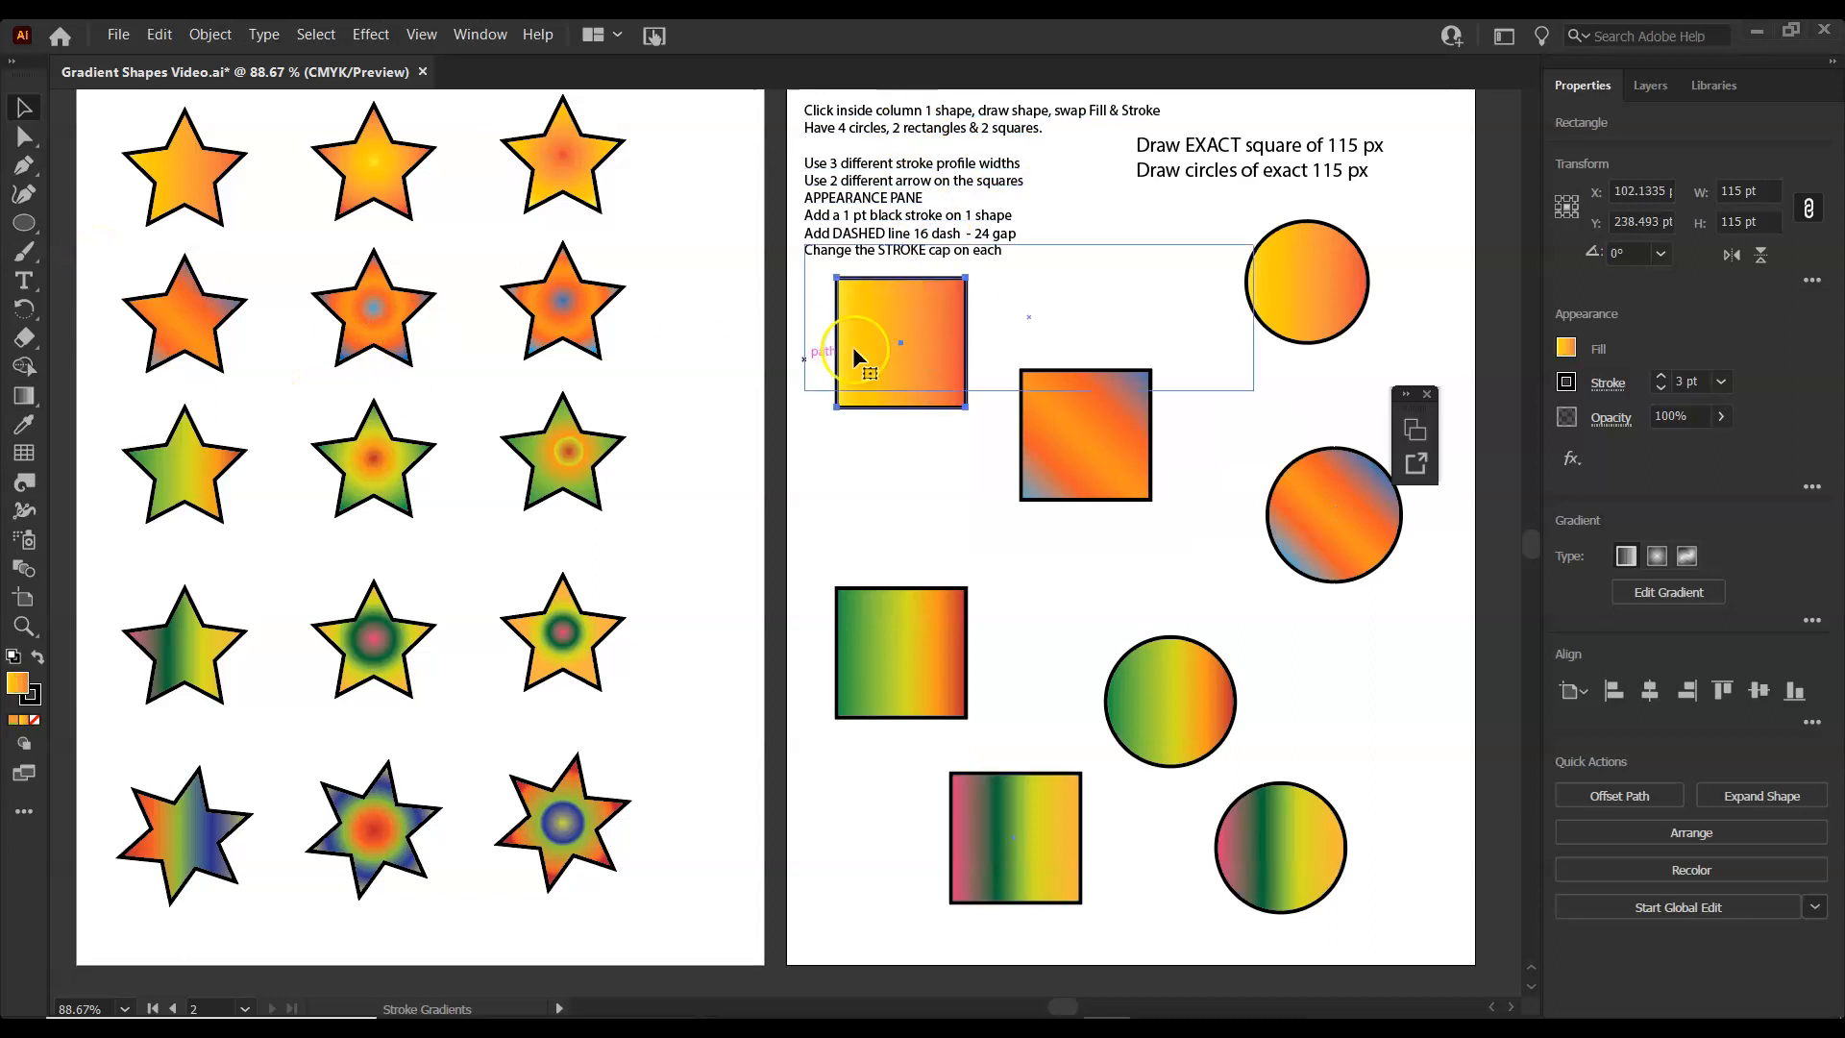
click(37, 658)
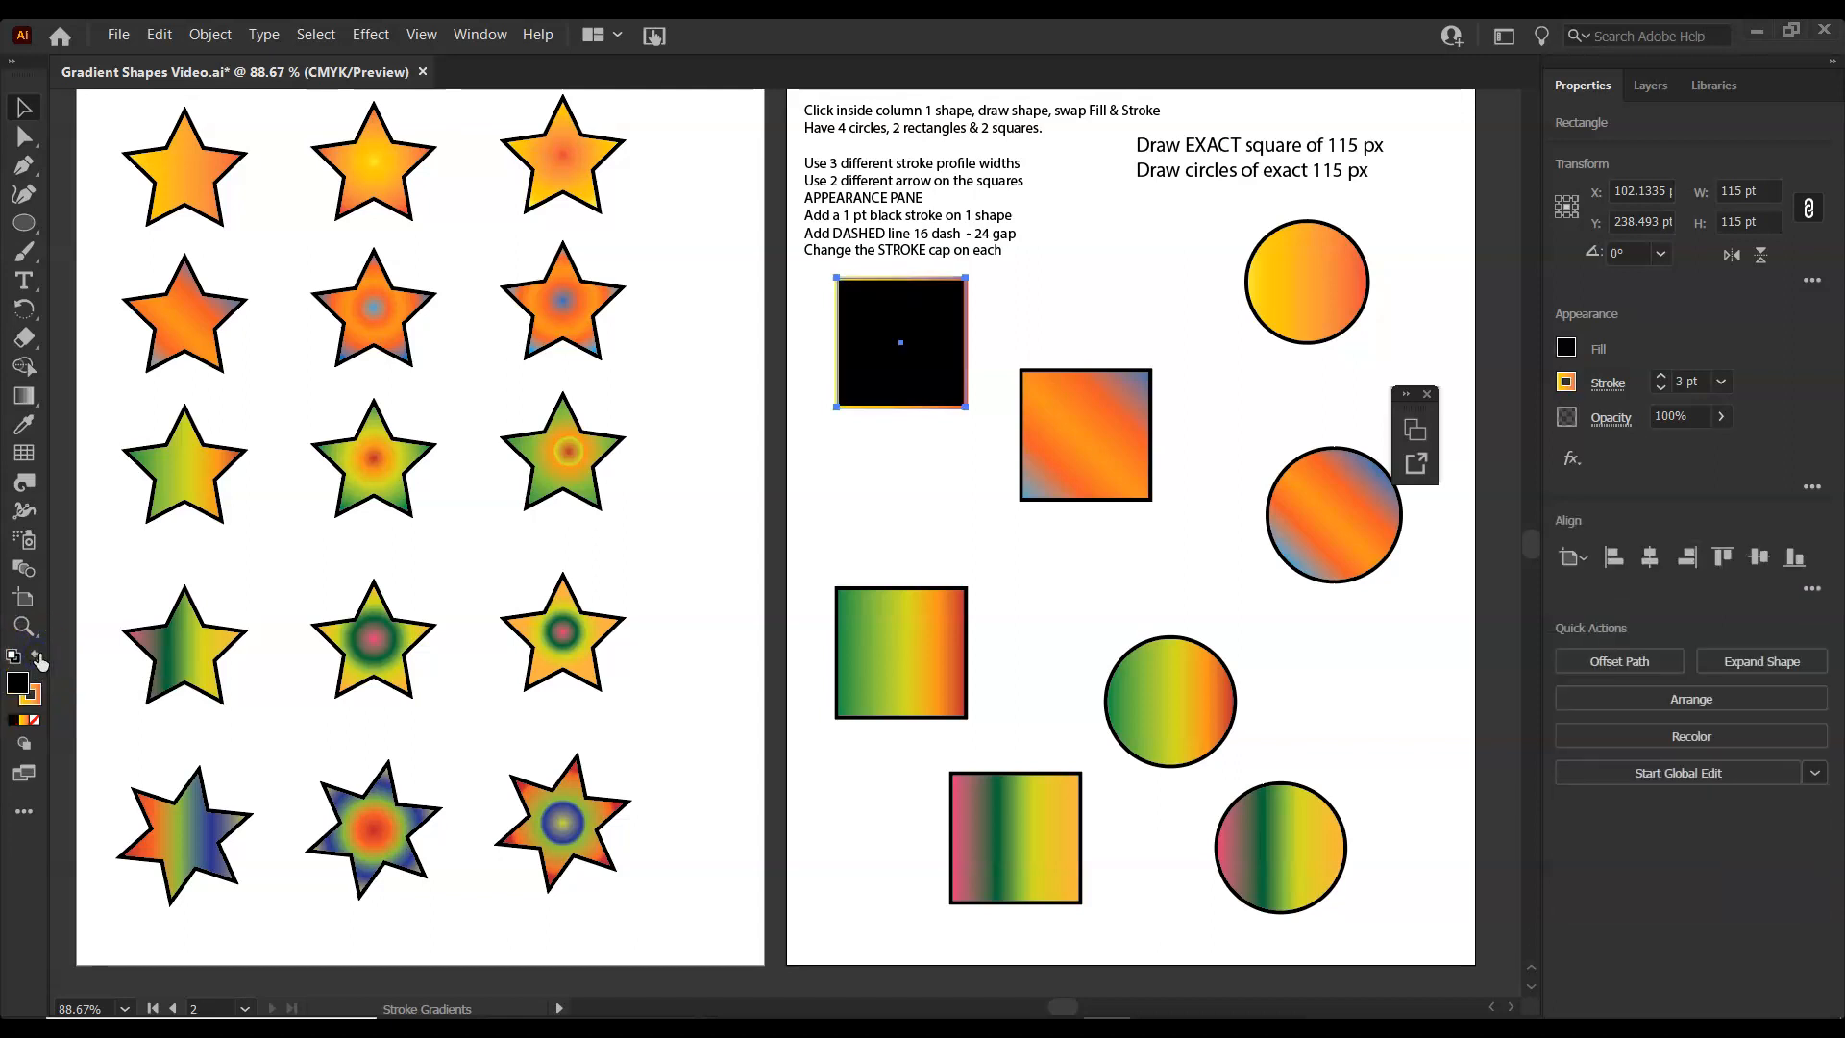
click(1567, 349)
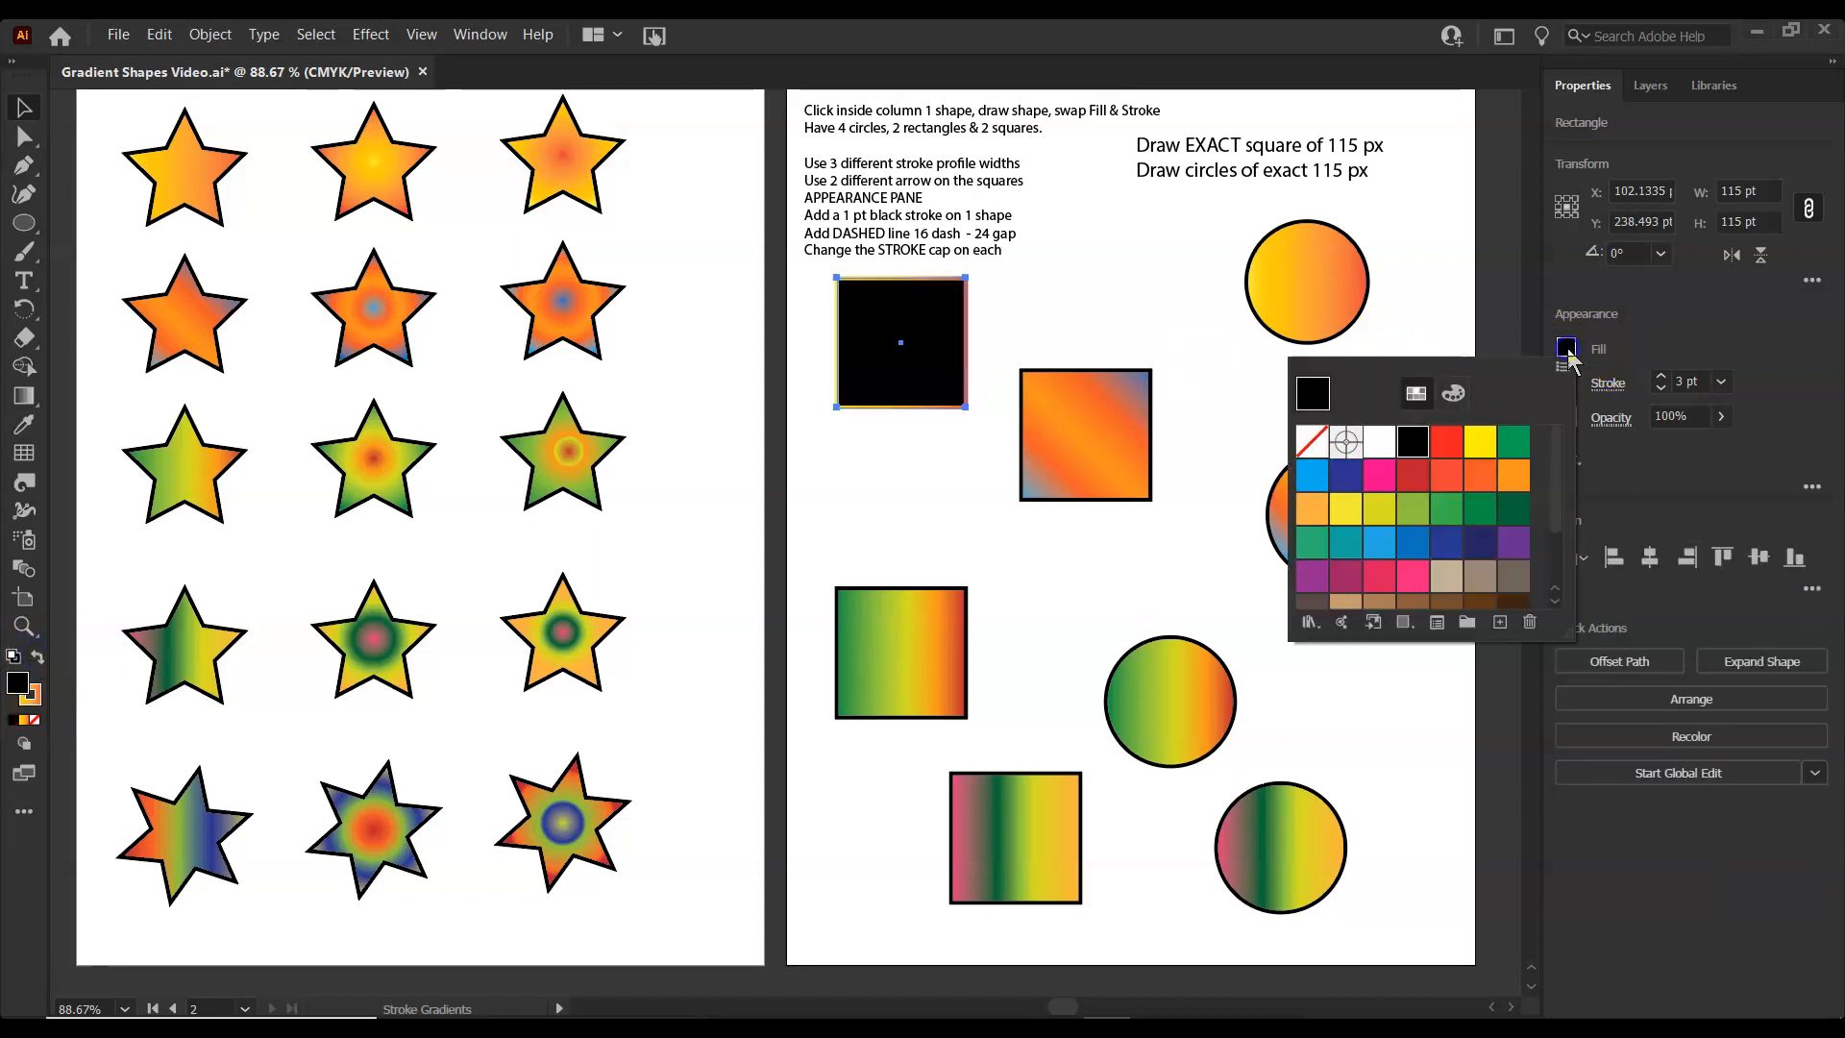
click(1313, 440)
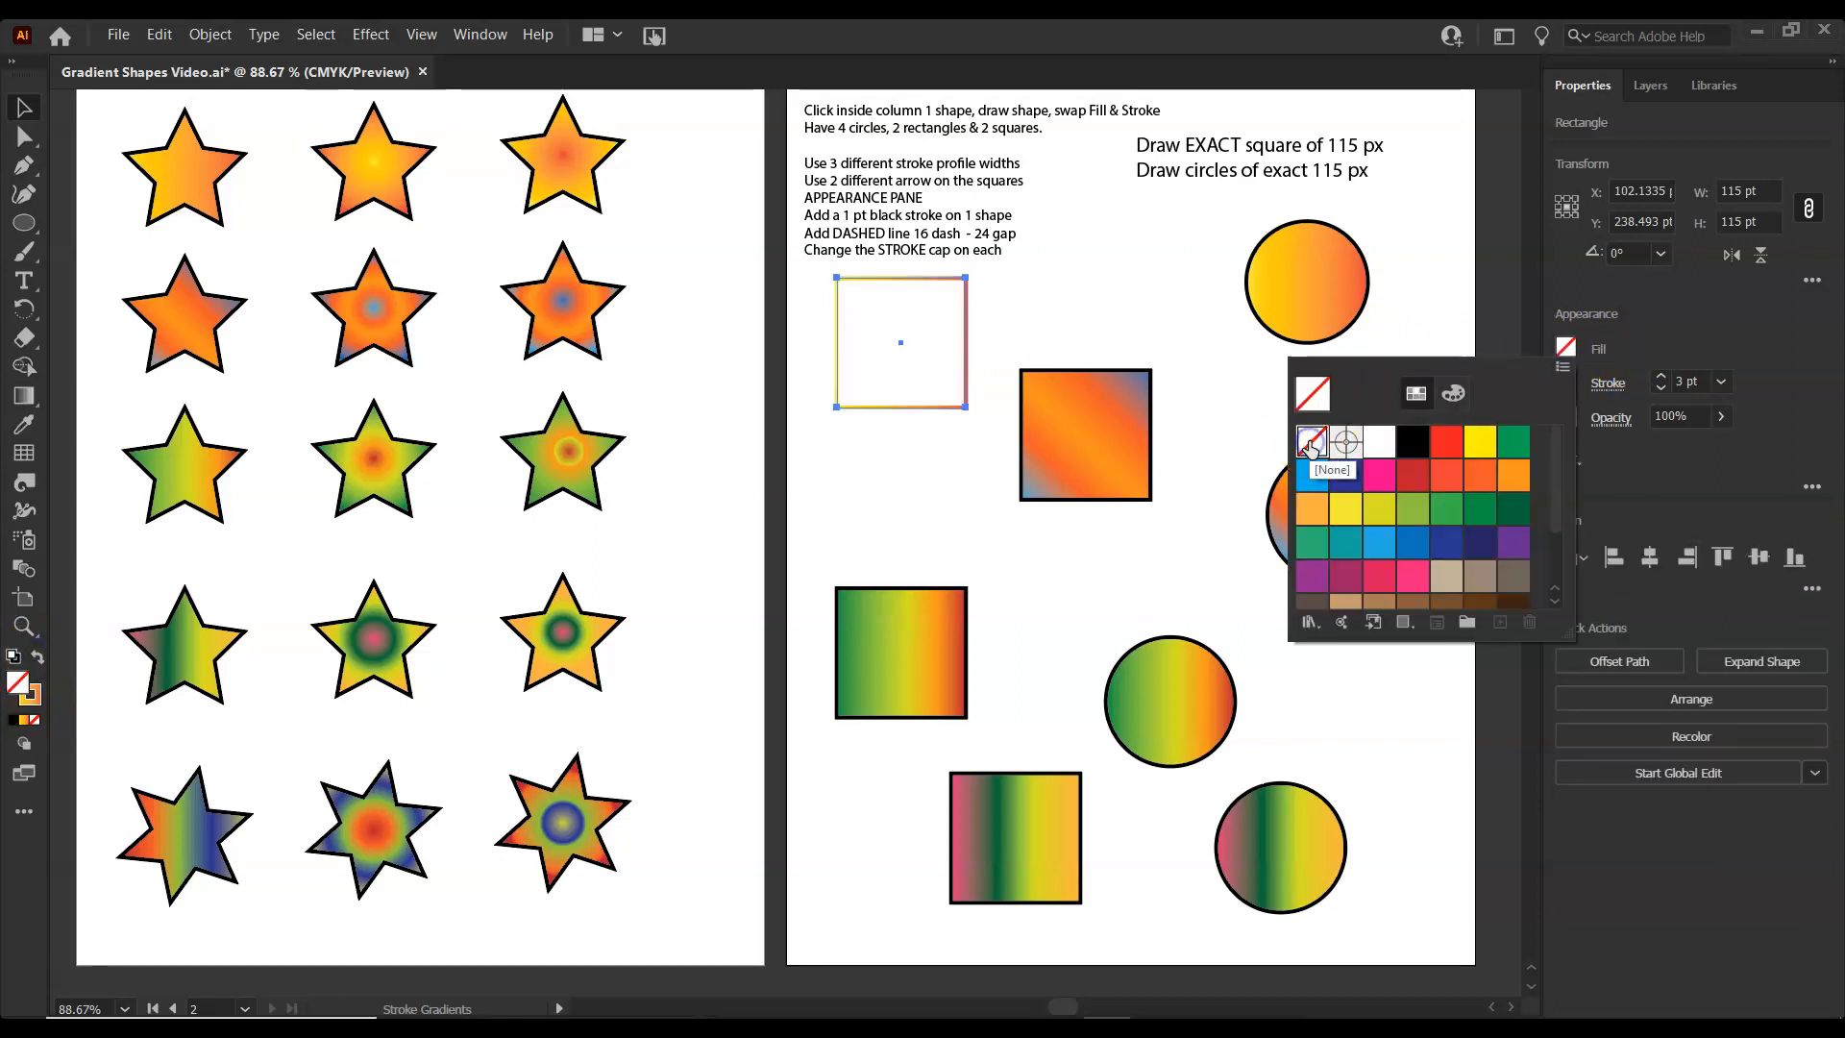
Set the yellow-to-red square's stroke weight to 12 pt.
click(1660, 377)
click(1660, 377)
click(1661, 377)
click(1661, 377)
click(1661, 376)
click(1660, 377)
click(1660, 377)
click(1660, 377)
click(1661, 376)
click(1661, 376)
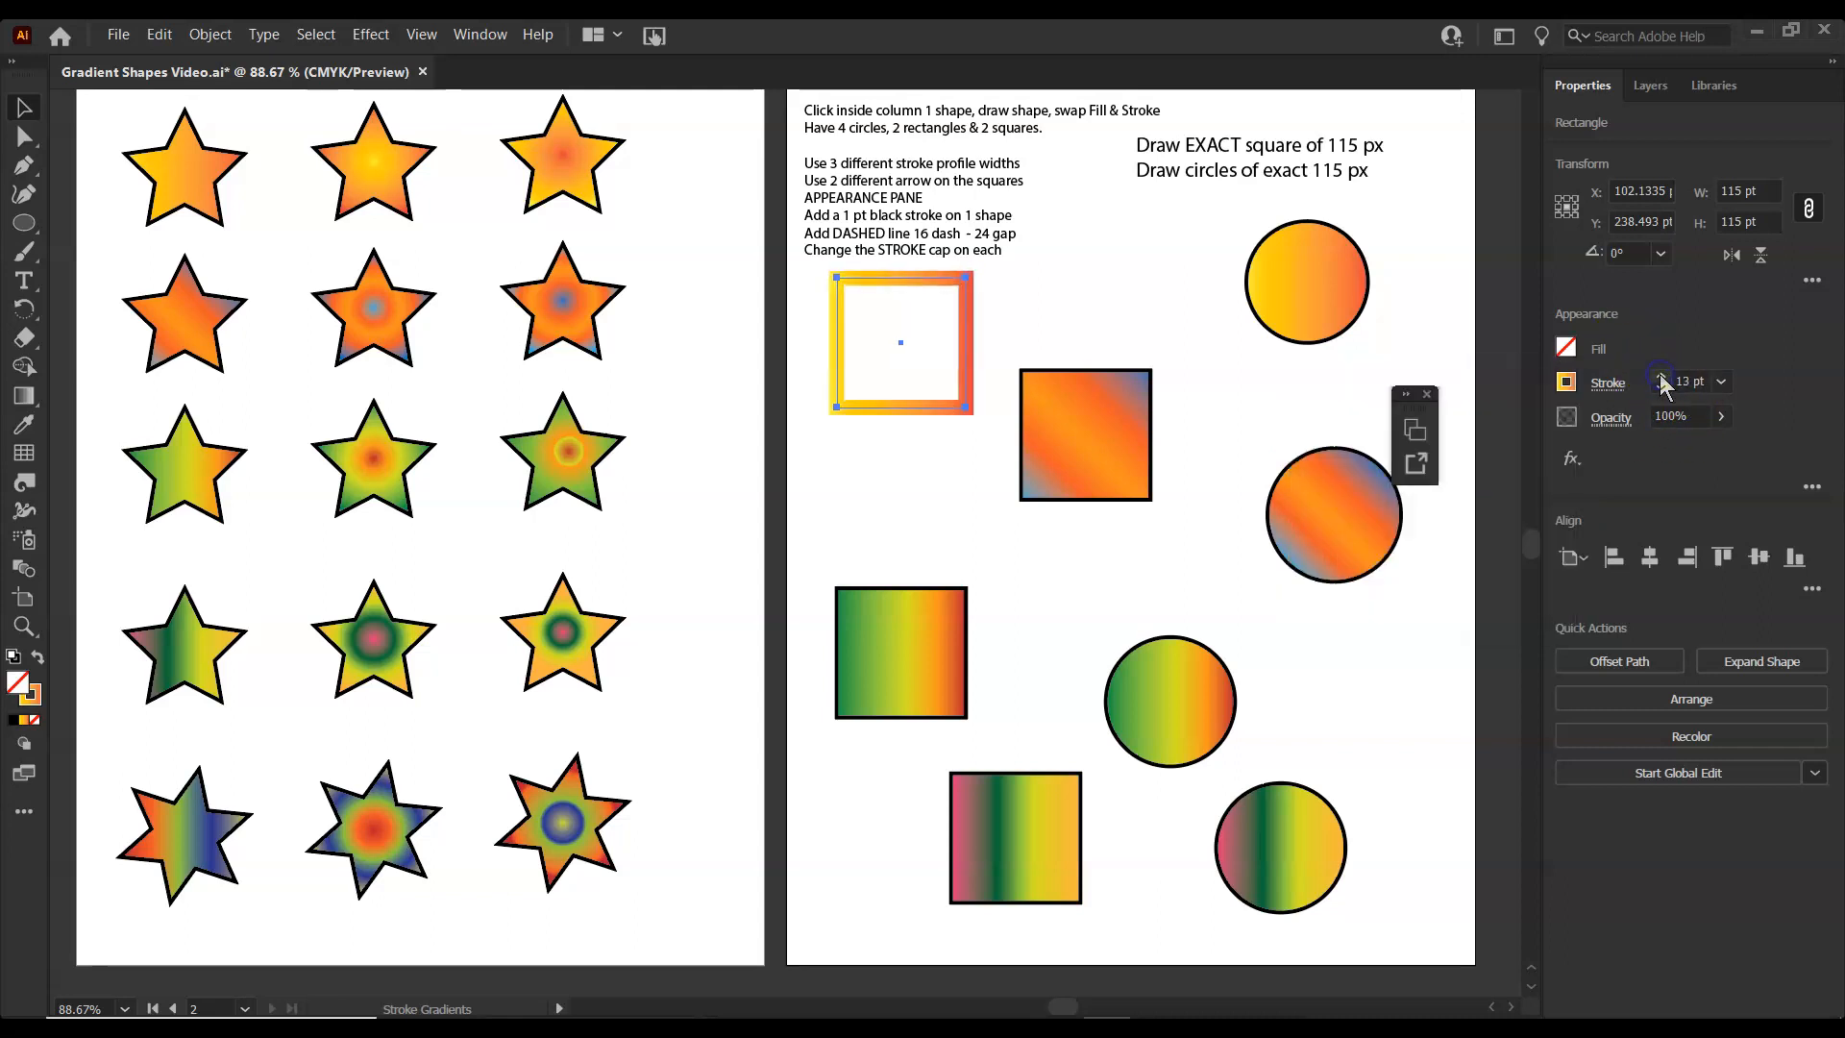
click(1661, 389)
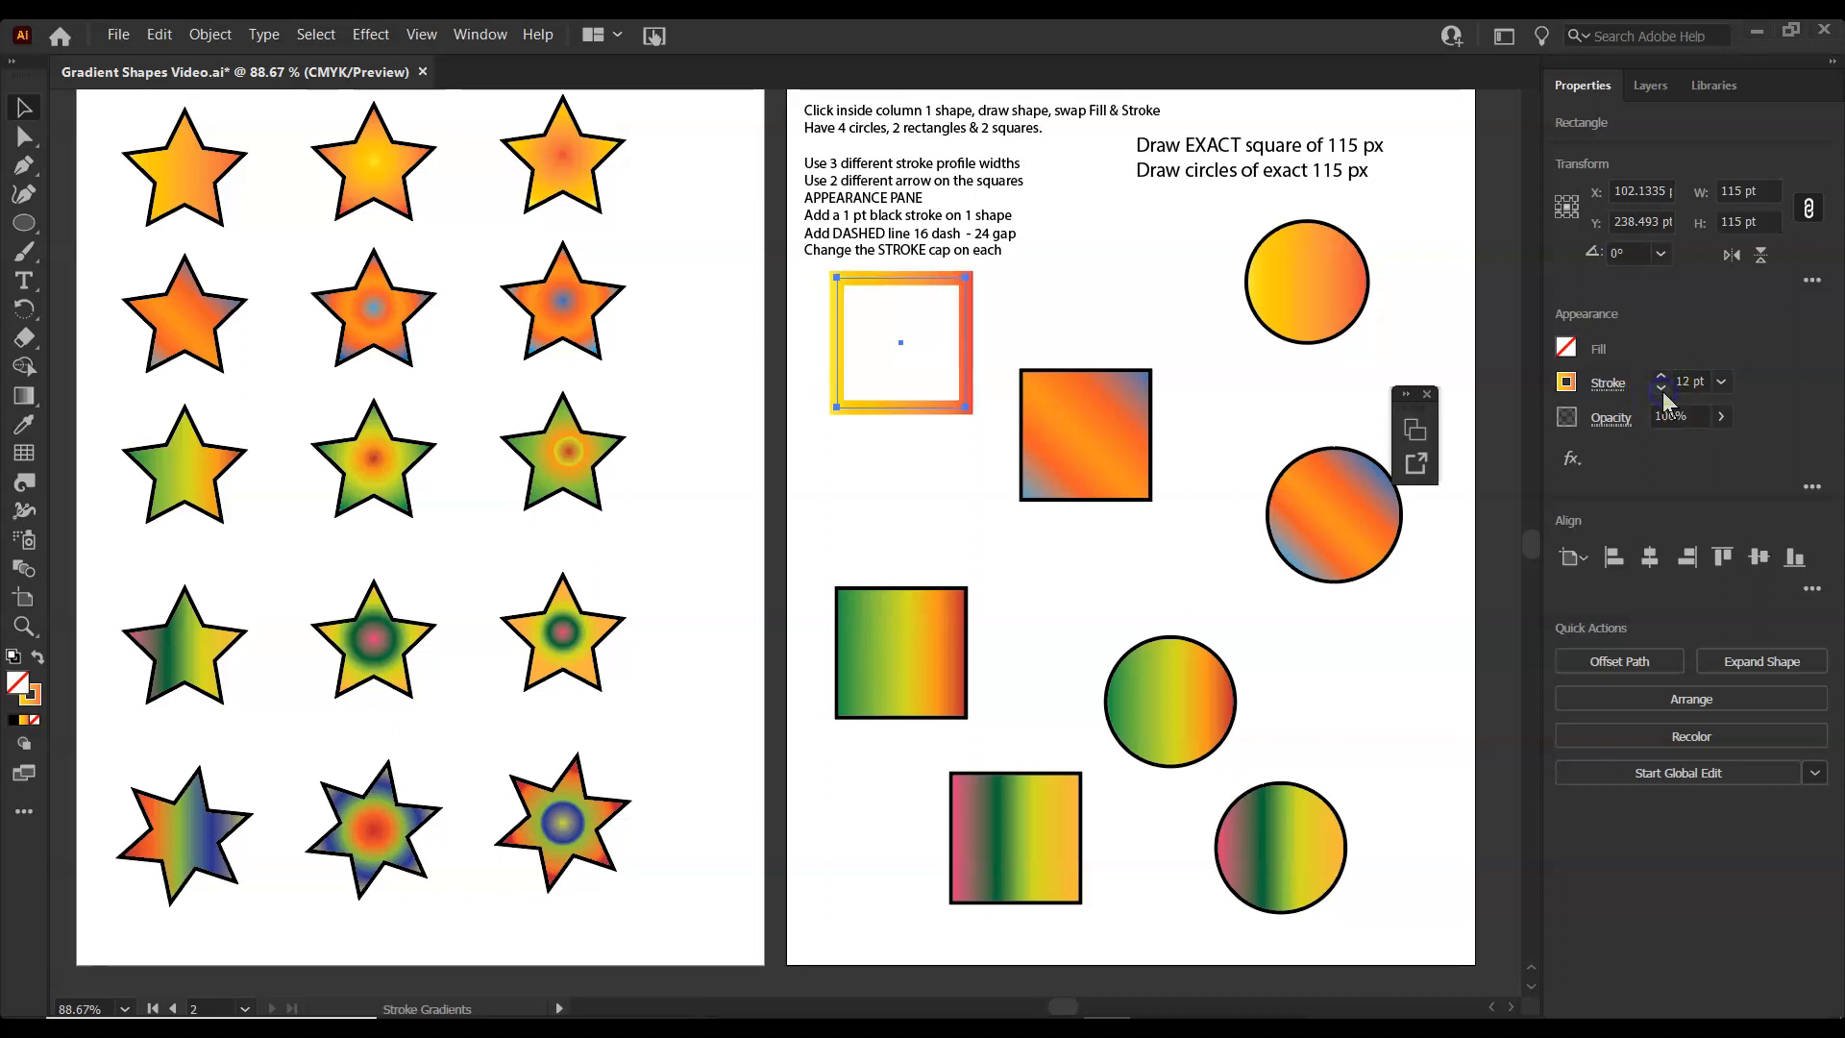
Swap the fill and stroke of the orange-and-blue square, and set its fill to None.
click(1097, 423)
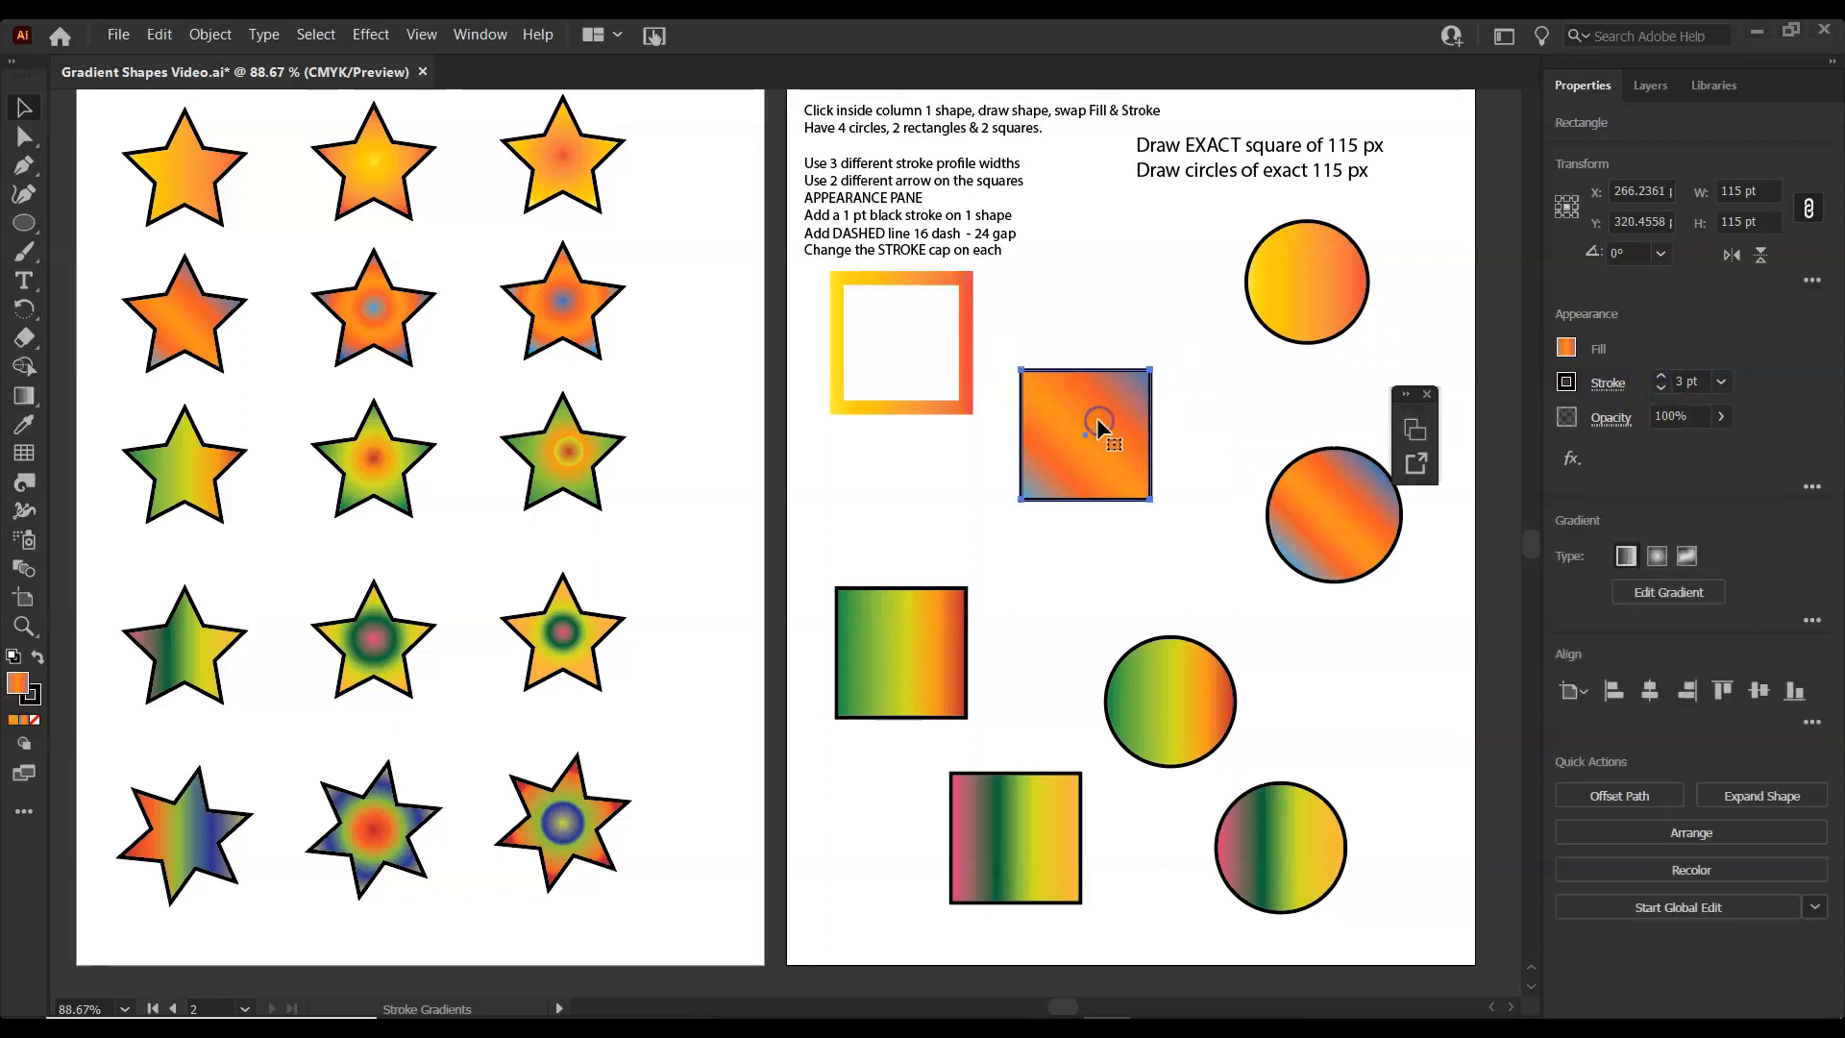
click(37, 656)
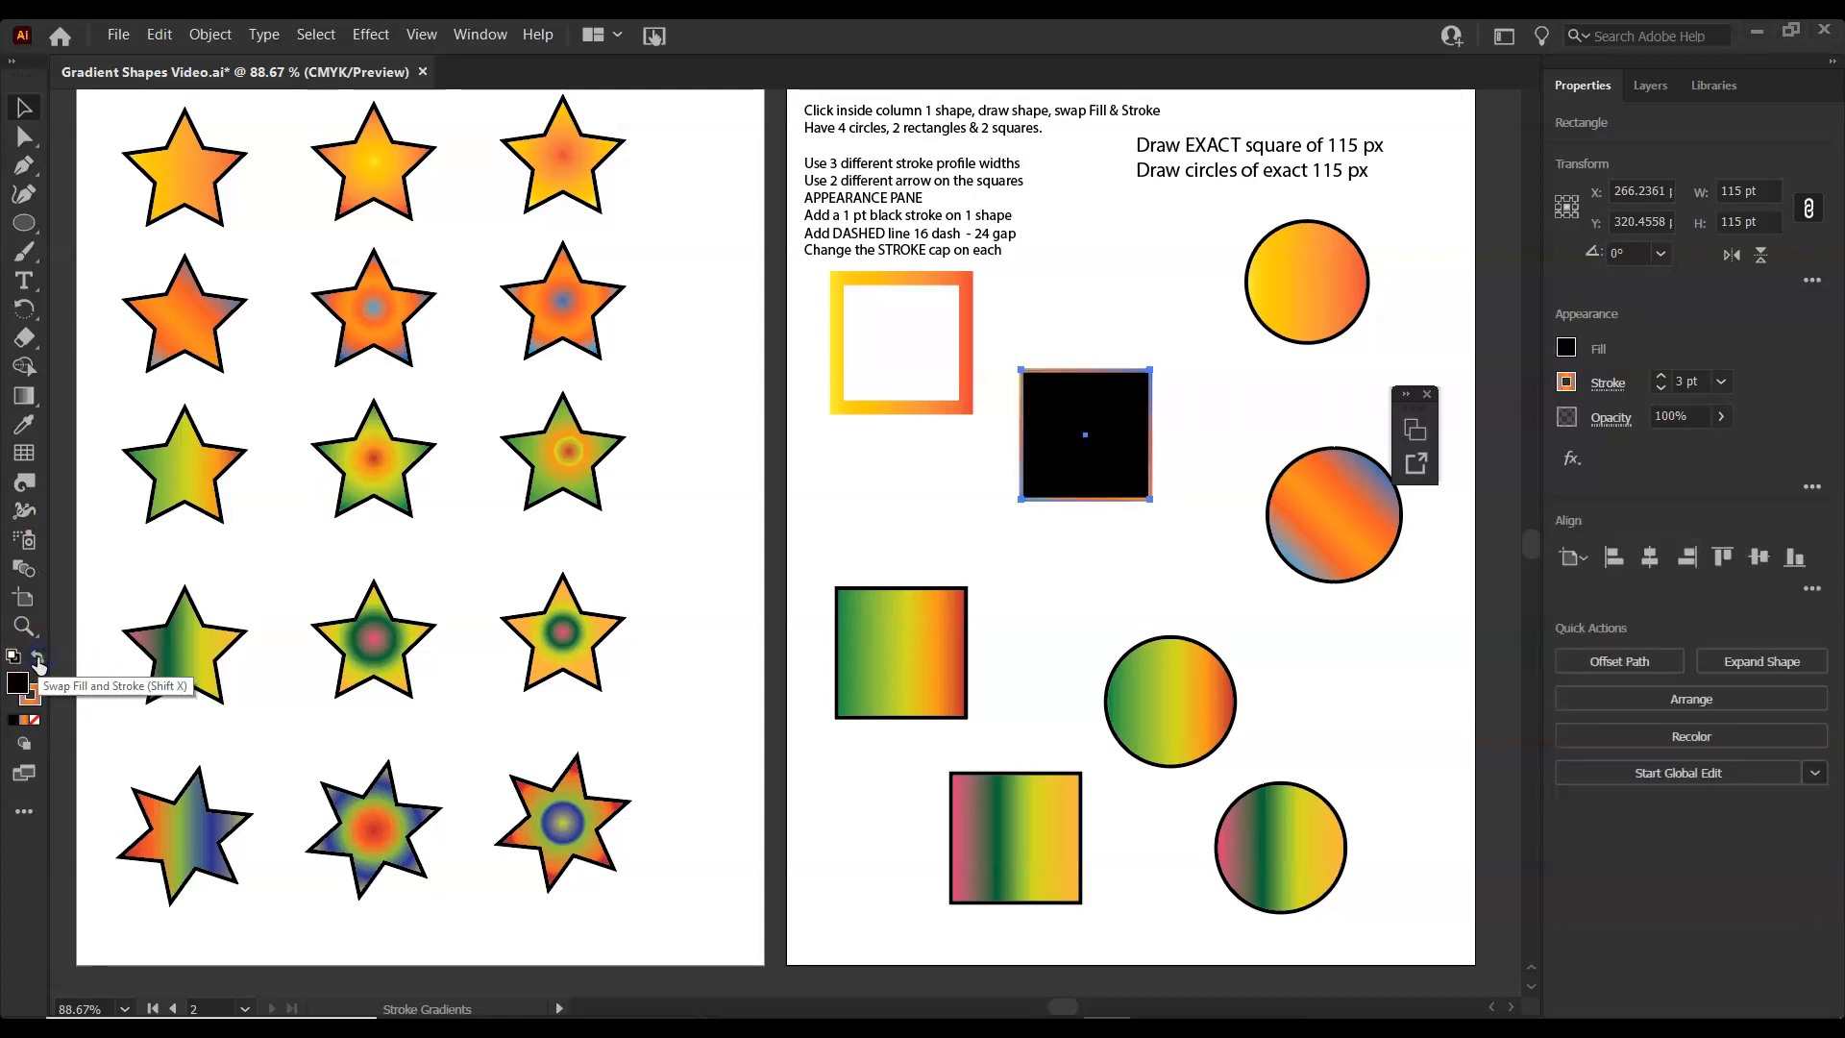
click(1564, 347)
click(1300, 453)
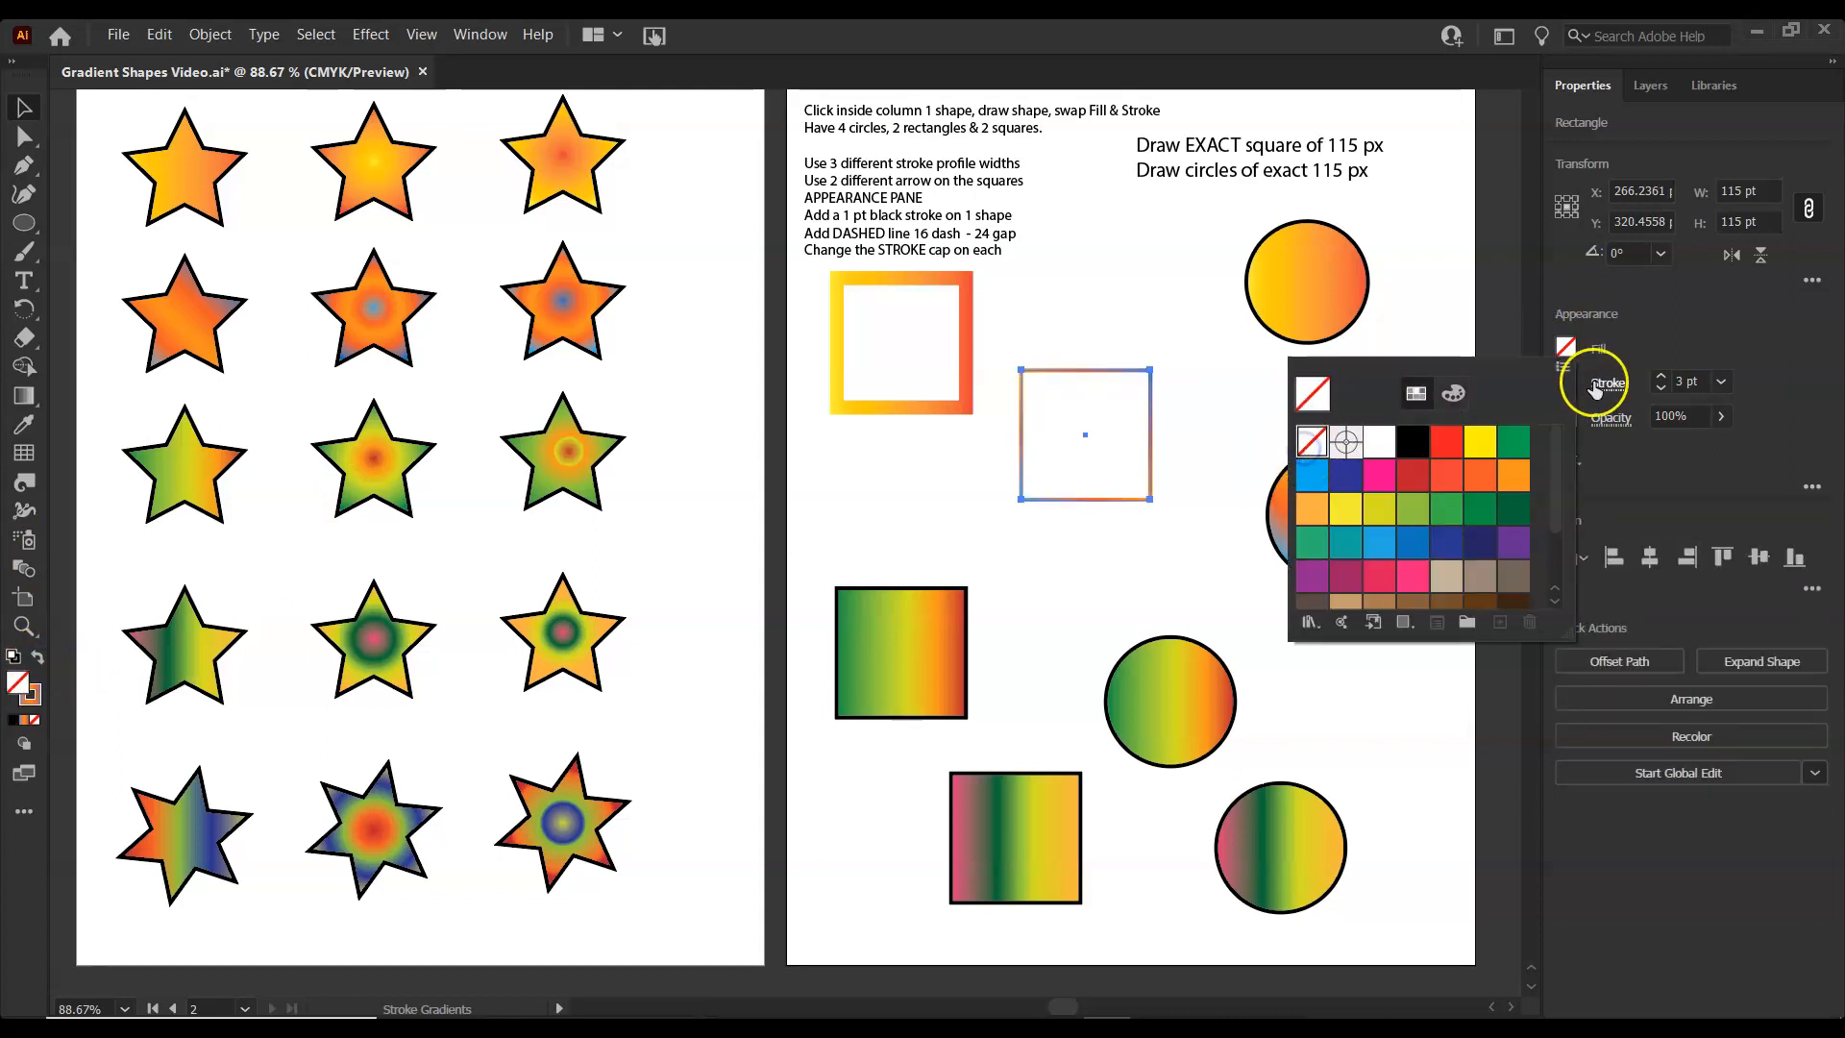
Set the orange-and-blue square's stroke weight to 10 pt.
click(1662, 381)
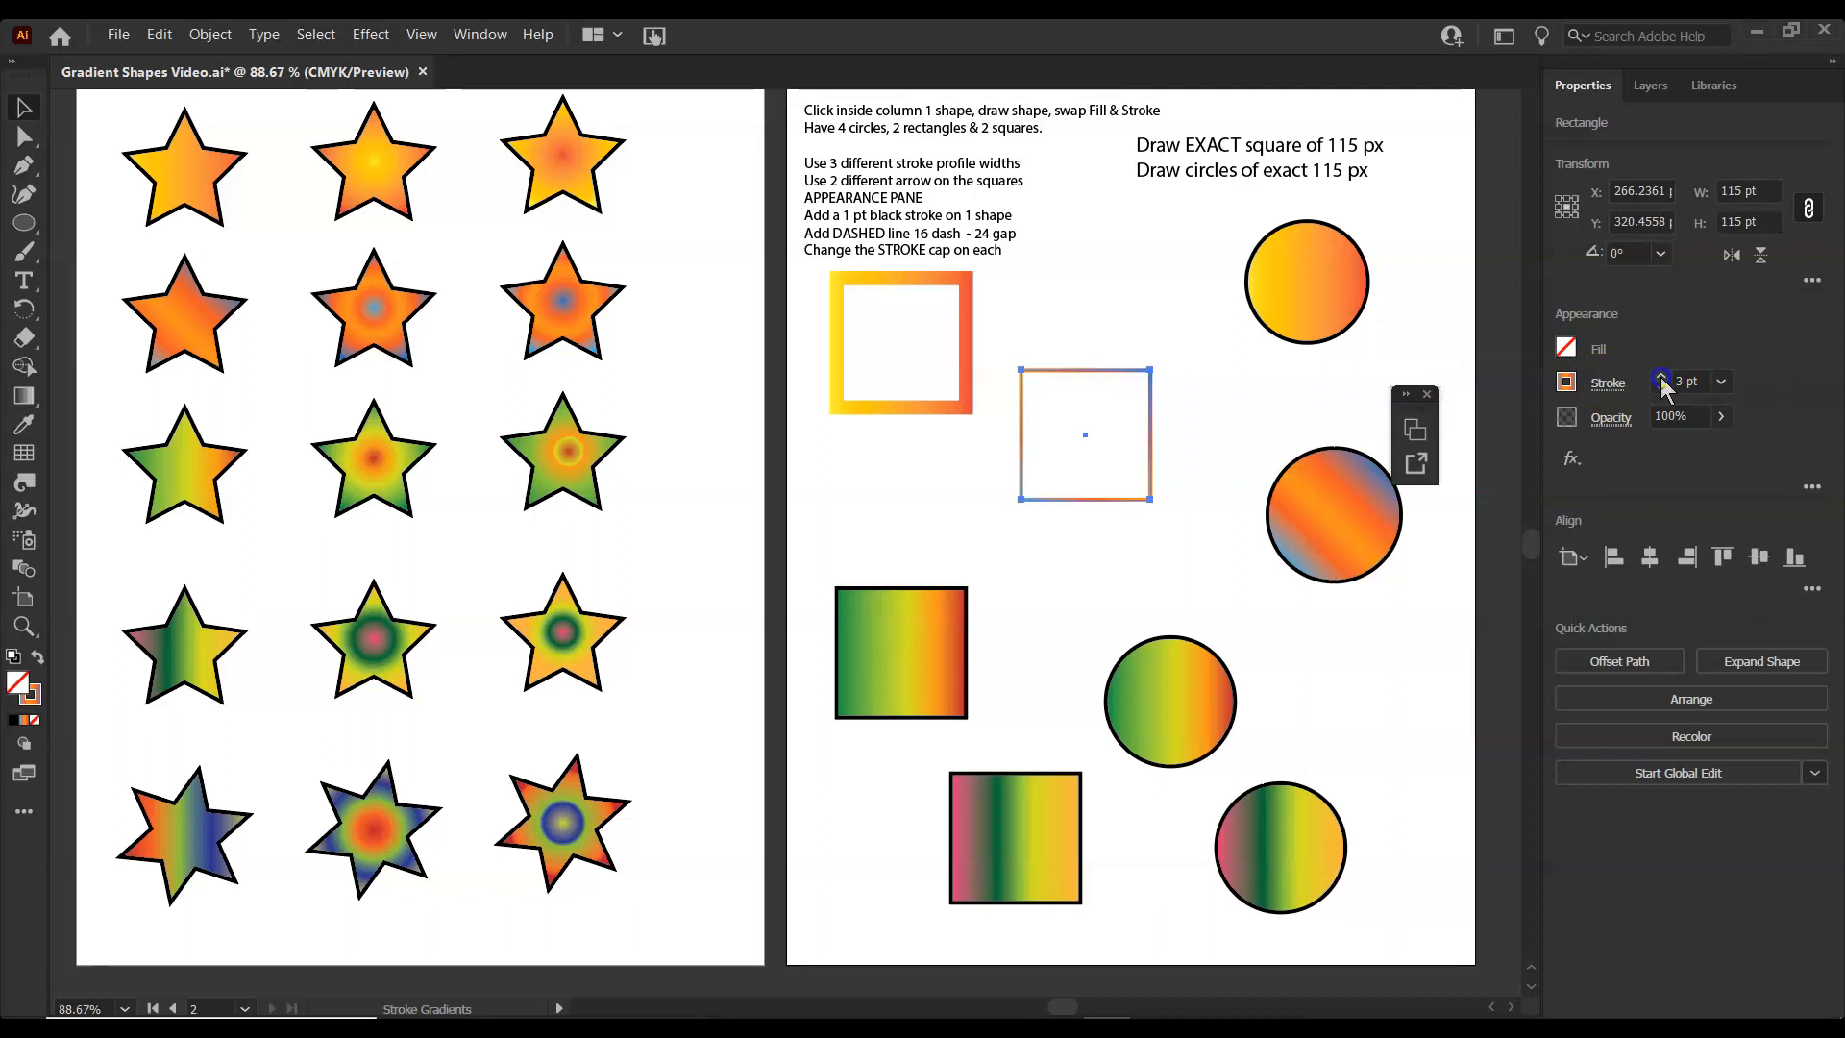
click(1660, 381)
click(1660, 380)
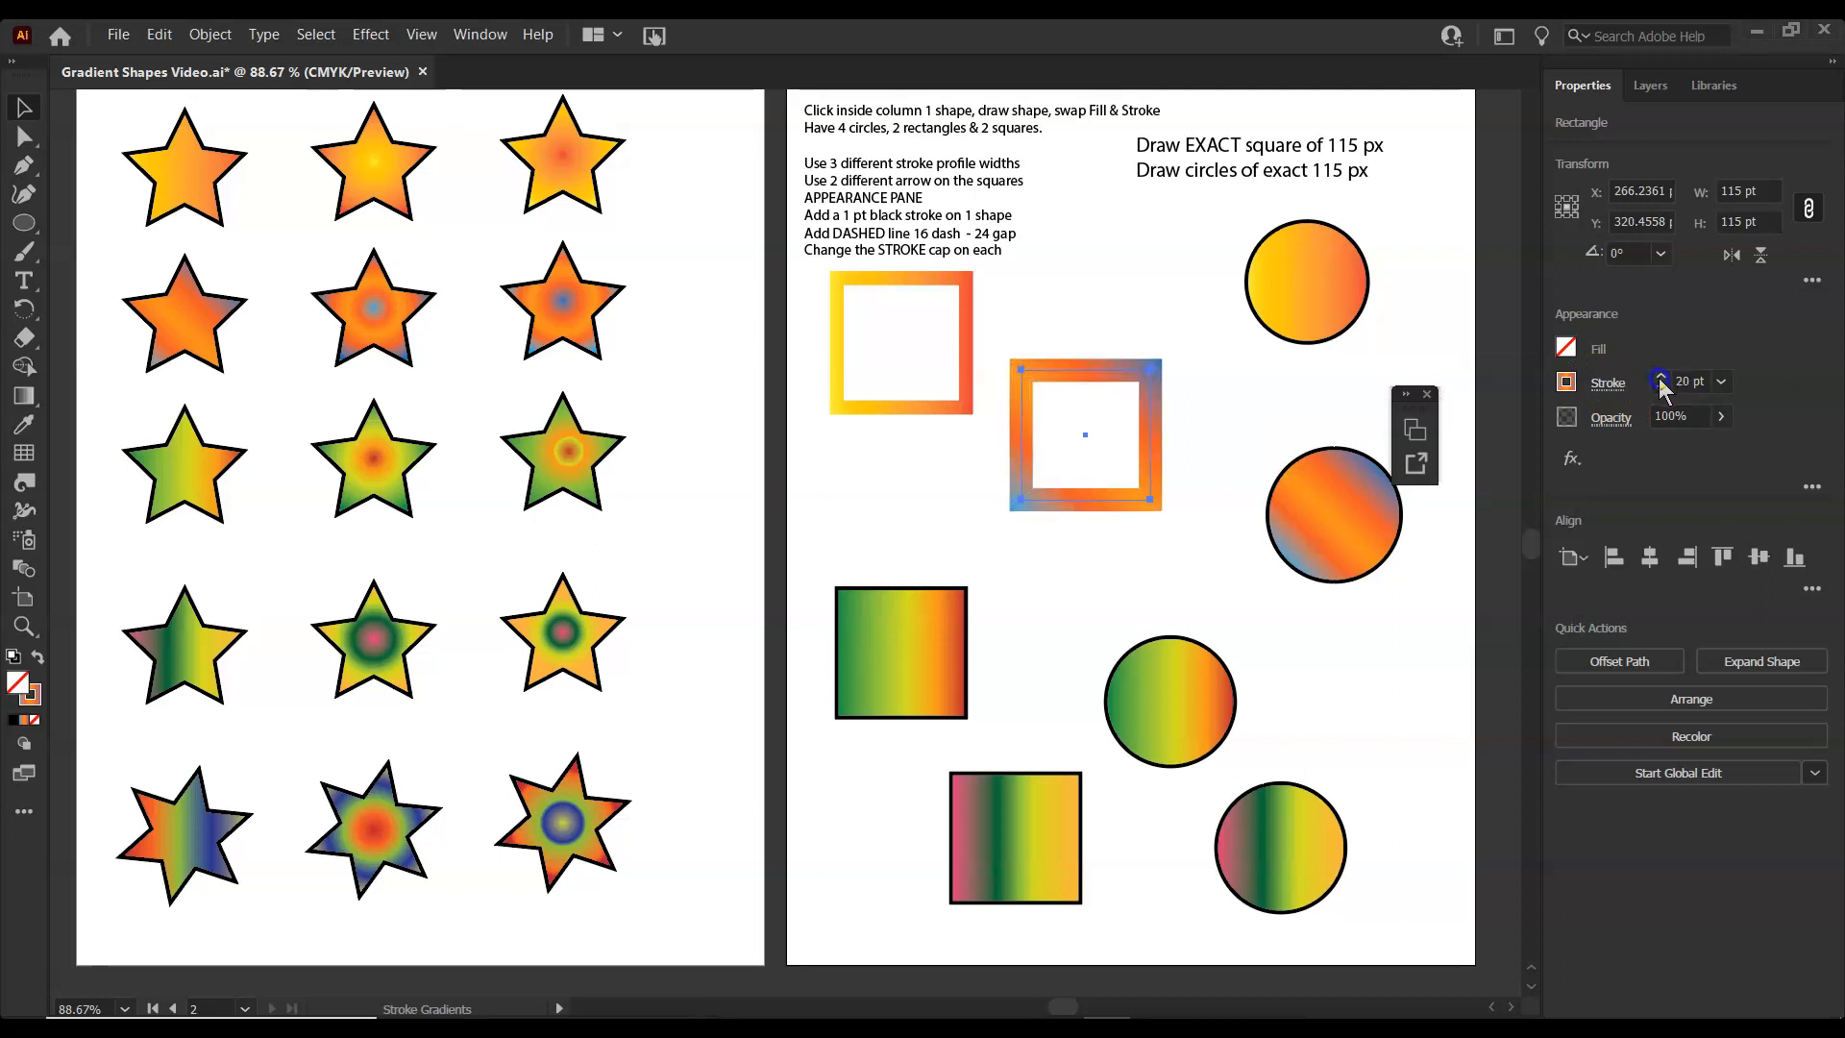
click(1660, 389)
click(1659, 388)
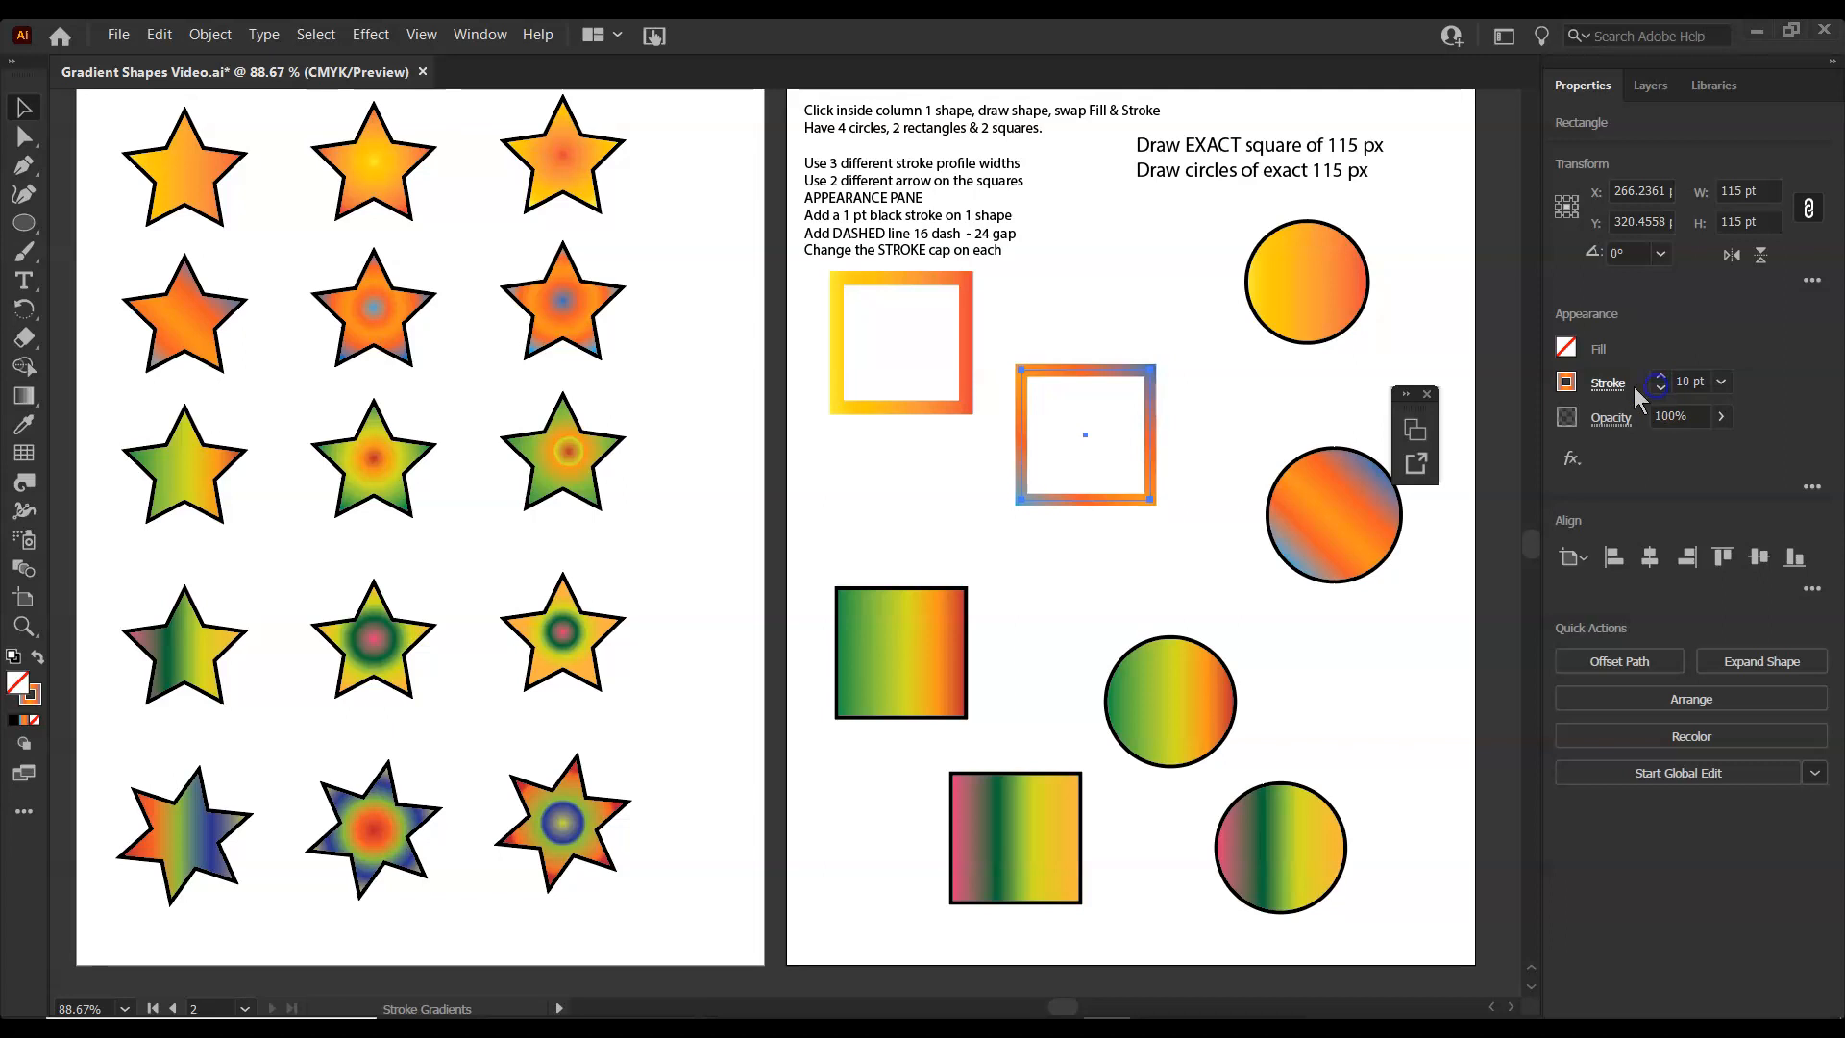
Set the fill of the green-to-red square to None and open its stroke options.
double_click(895, 663)
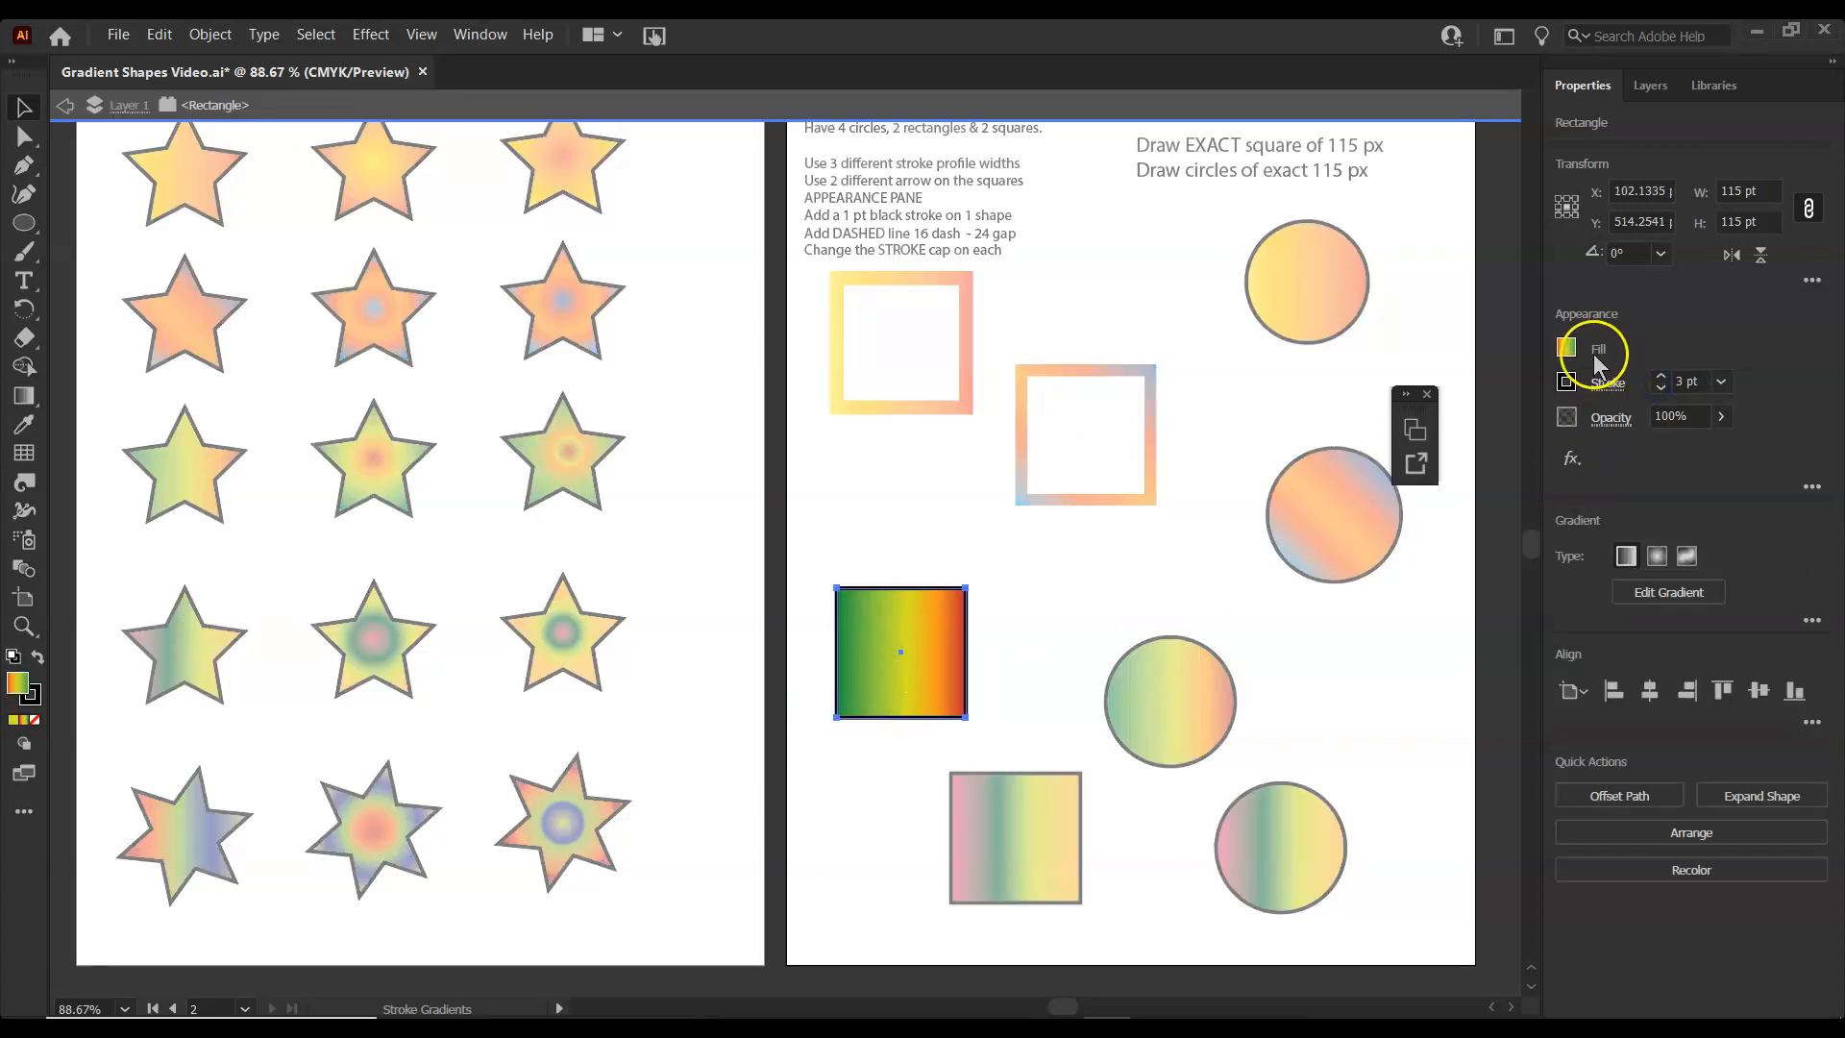
click(1566, 348)
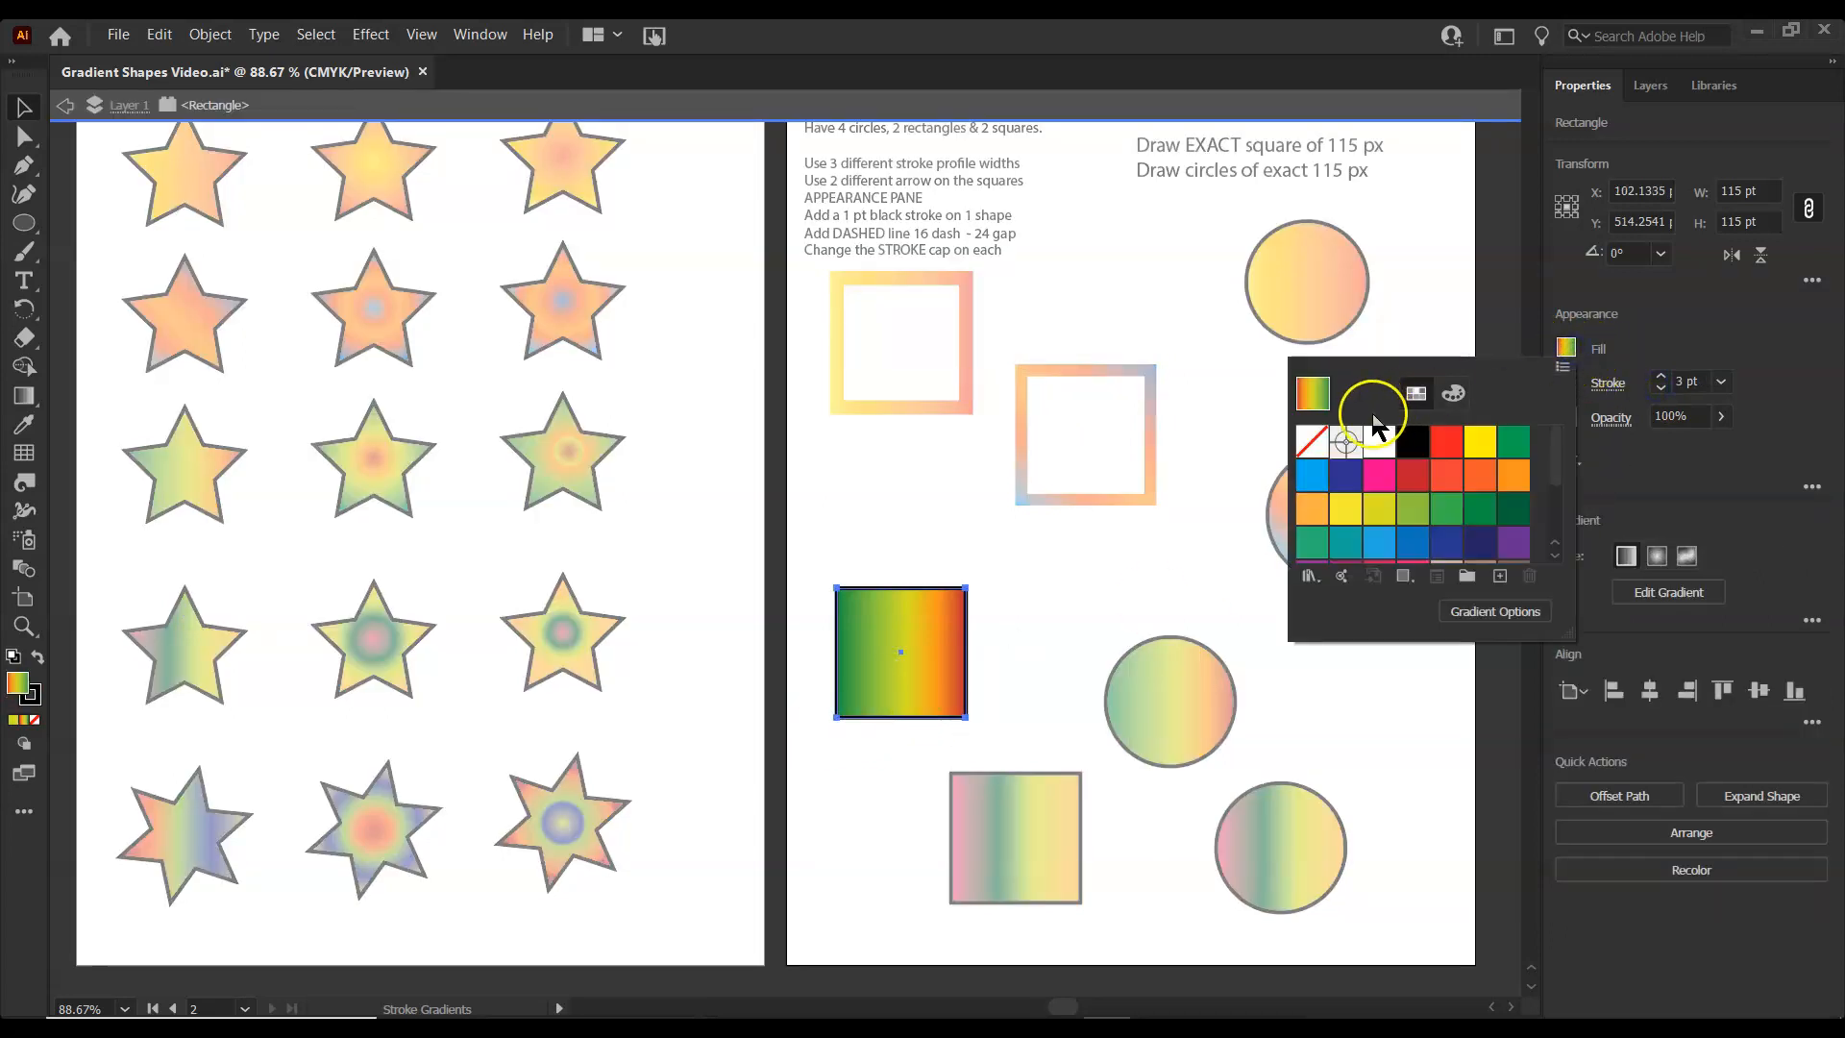
click(1311, 443)
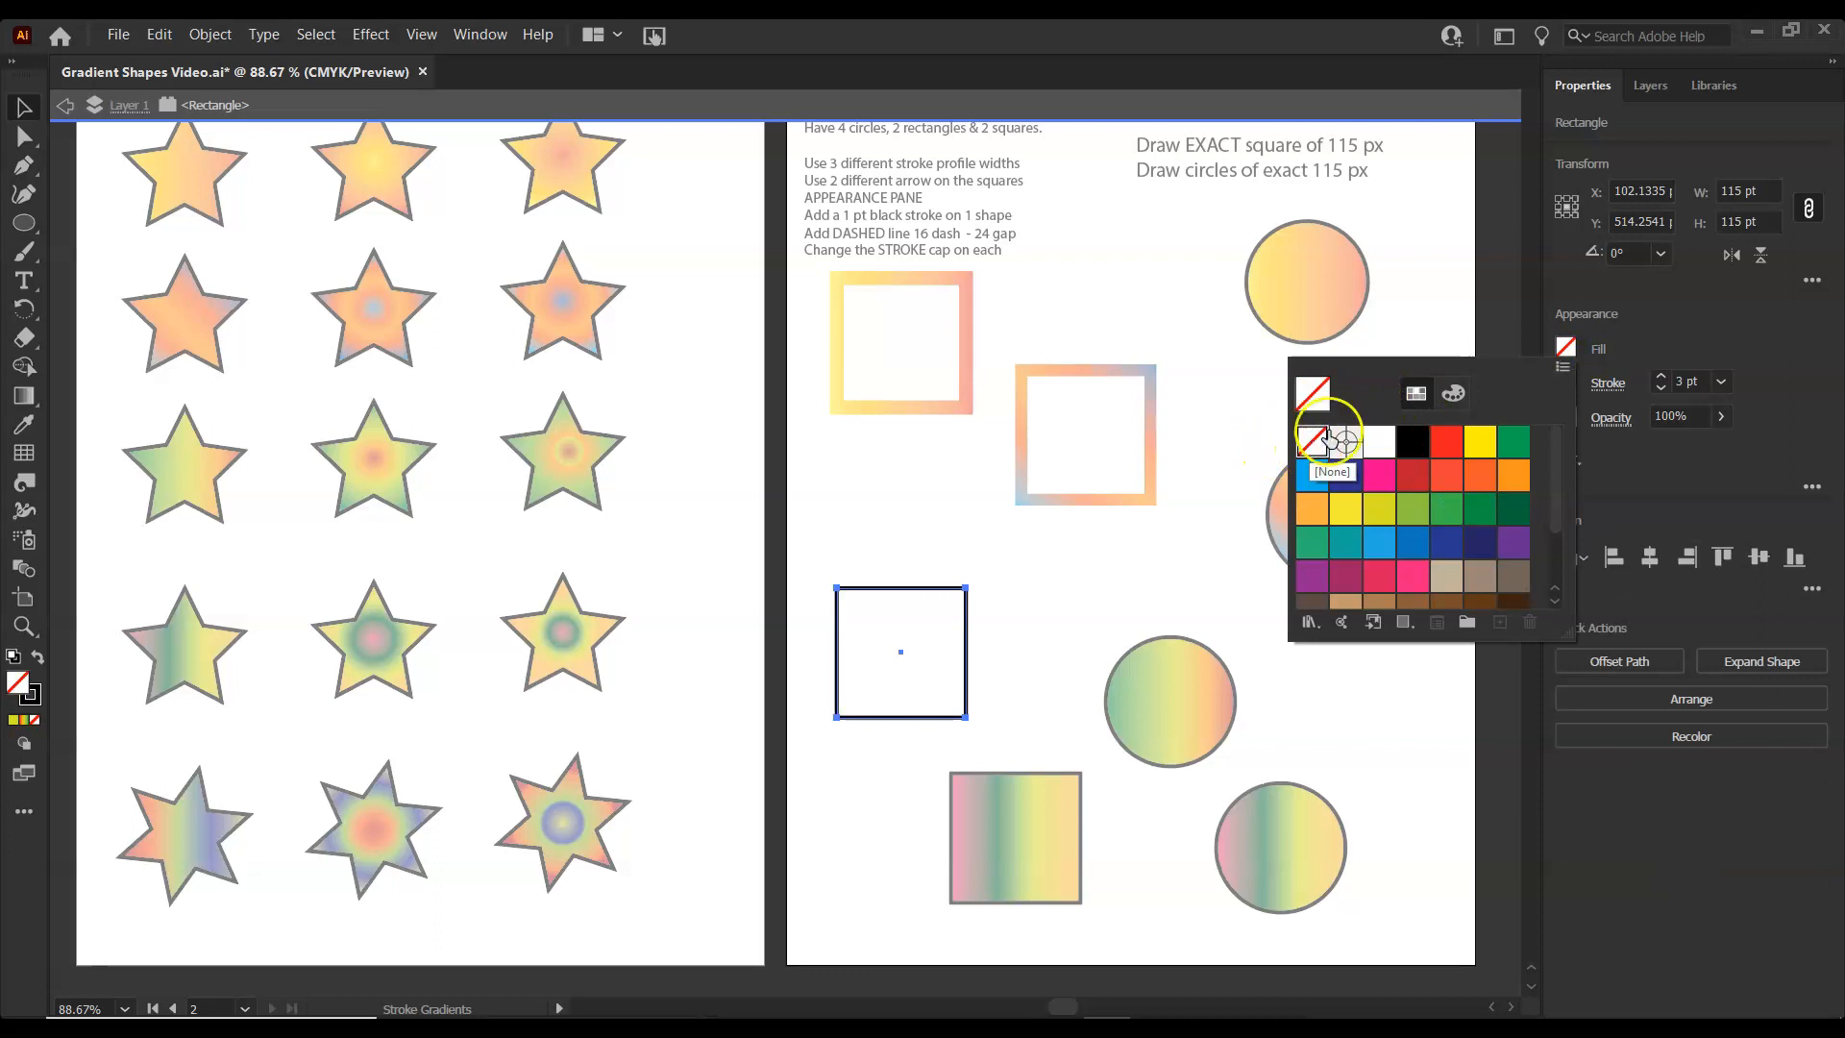
click(1607, 382)
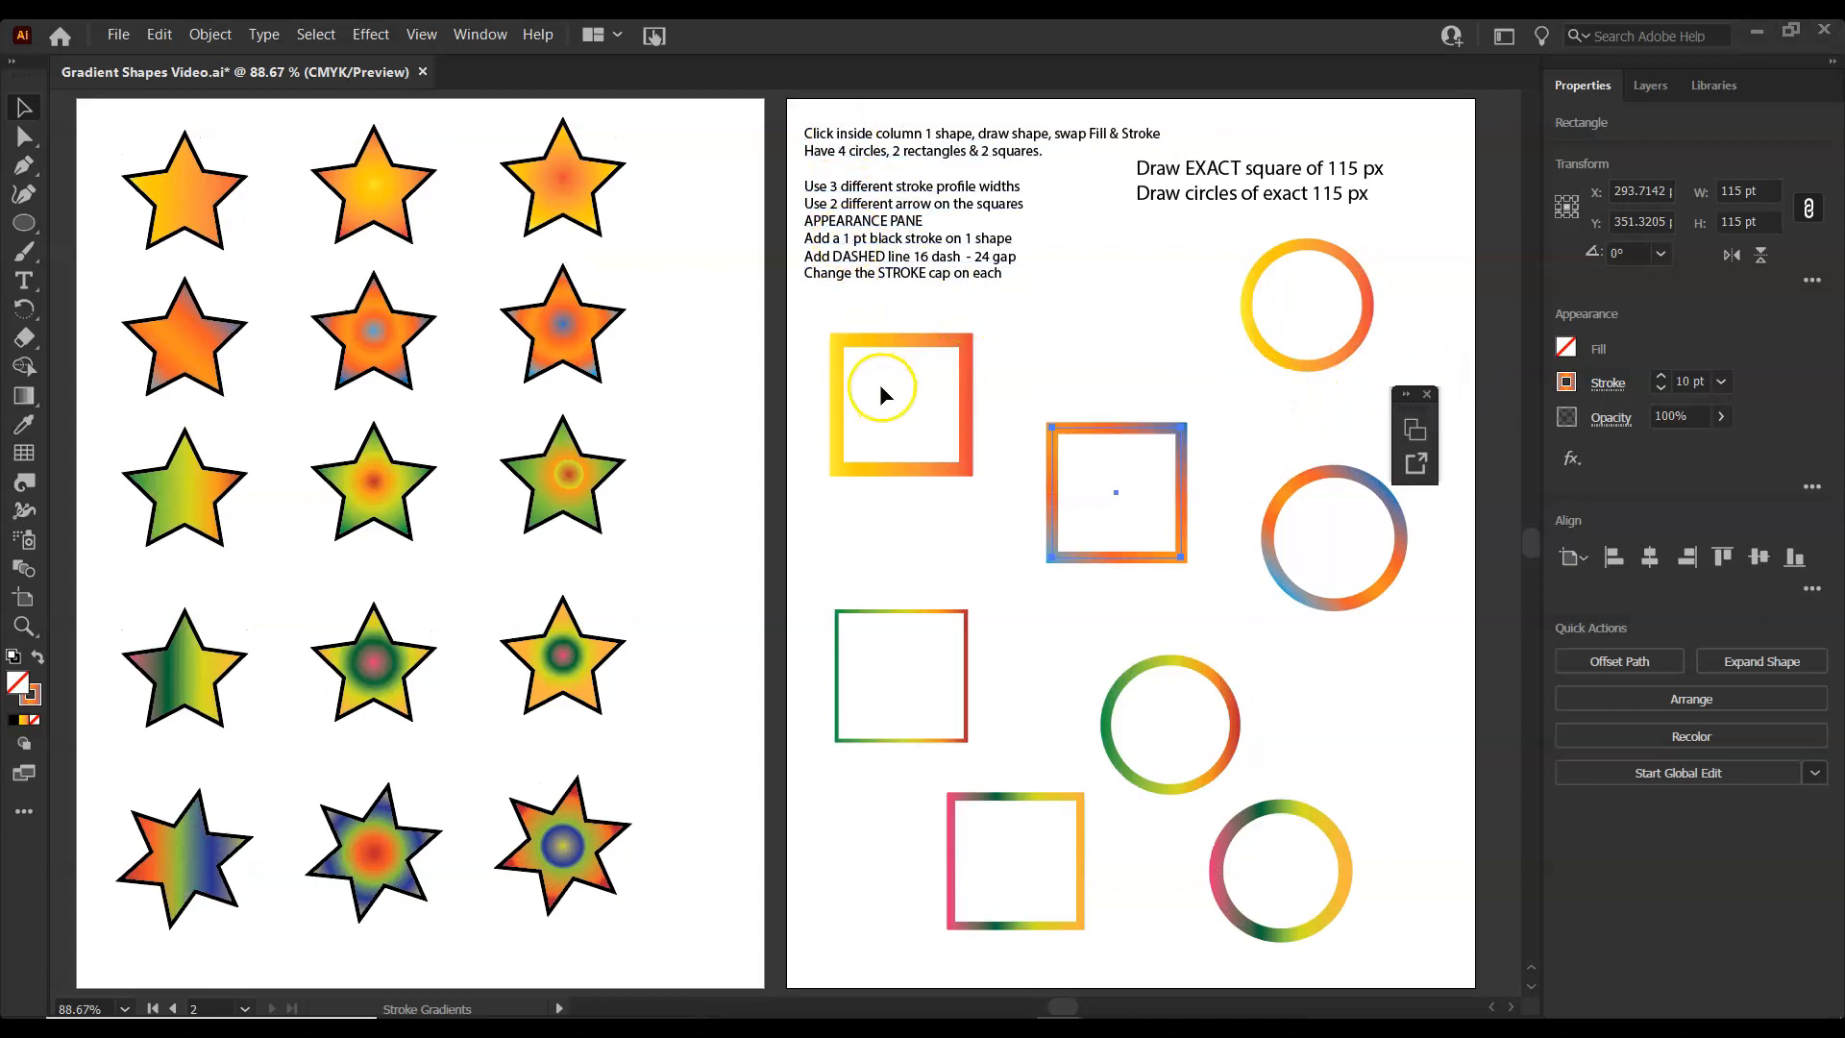
Apply Width Profile 5 to the stroke of the yellow-to-red square.
click(862, 342)
click(833, 419)
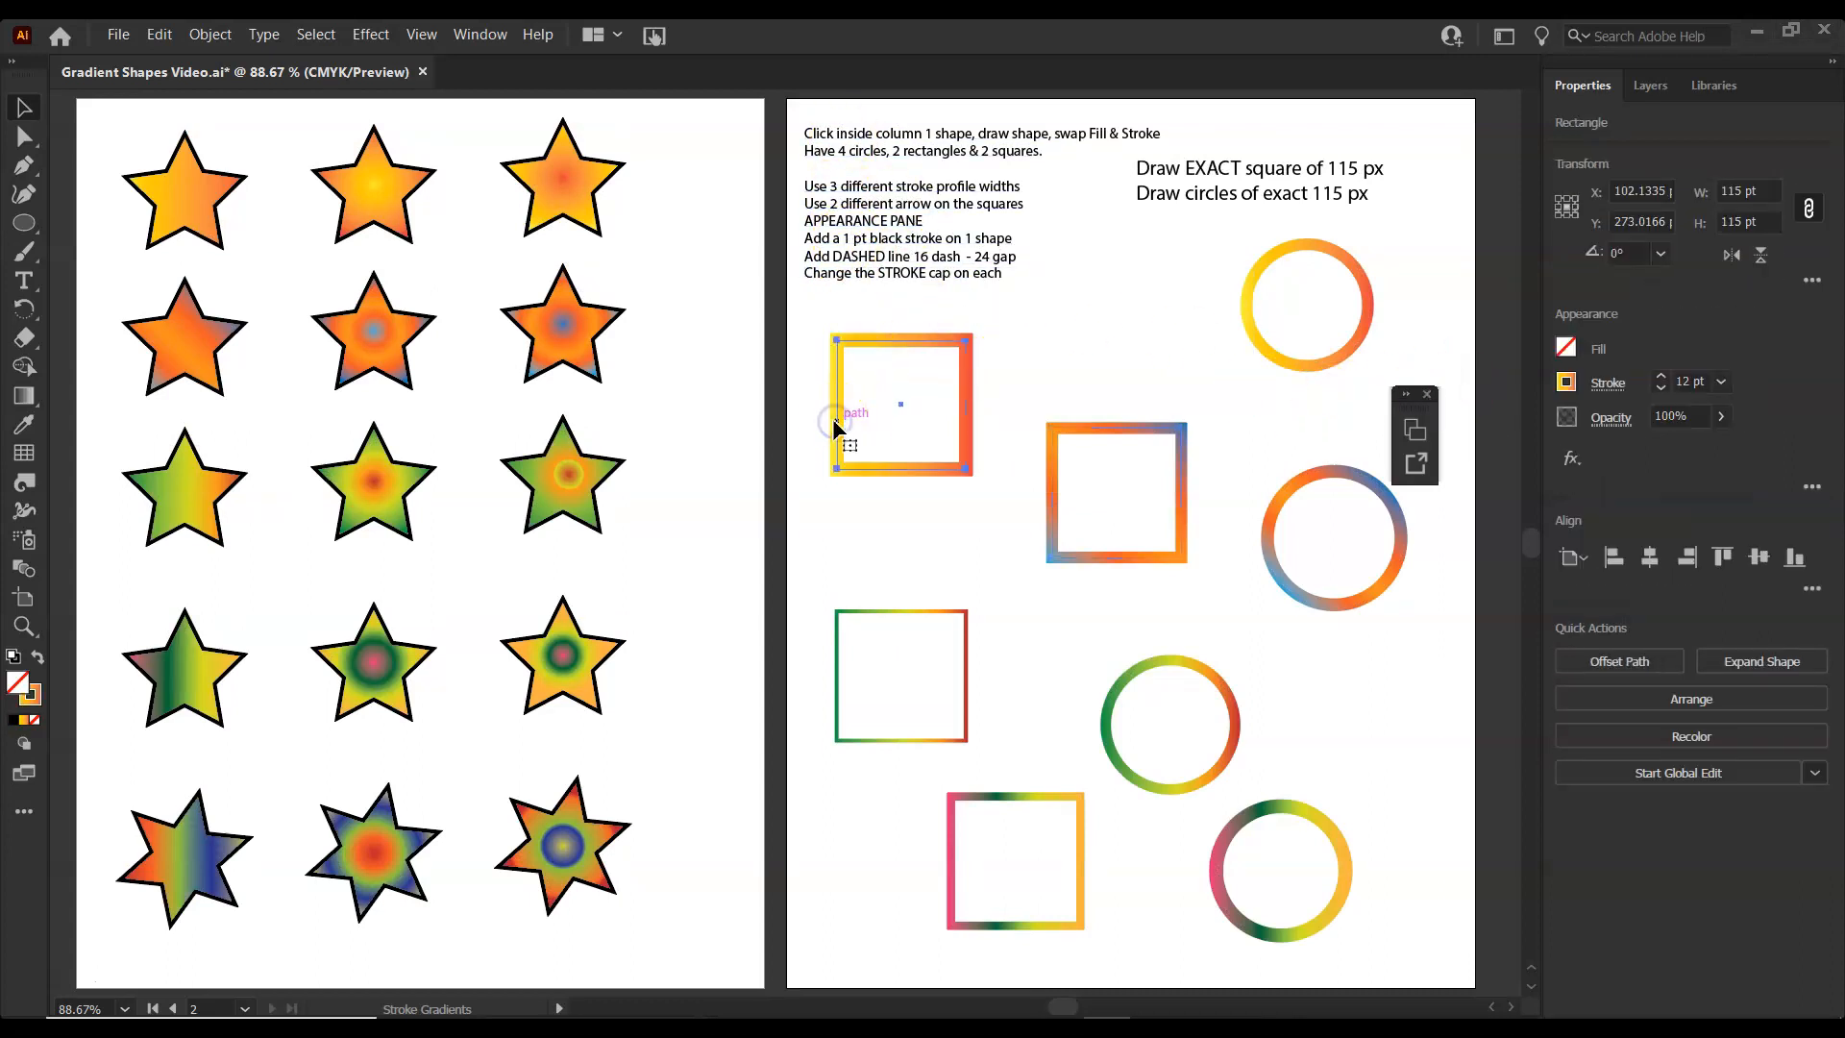
click(1607, 383)
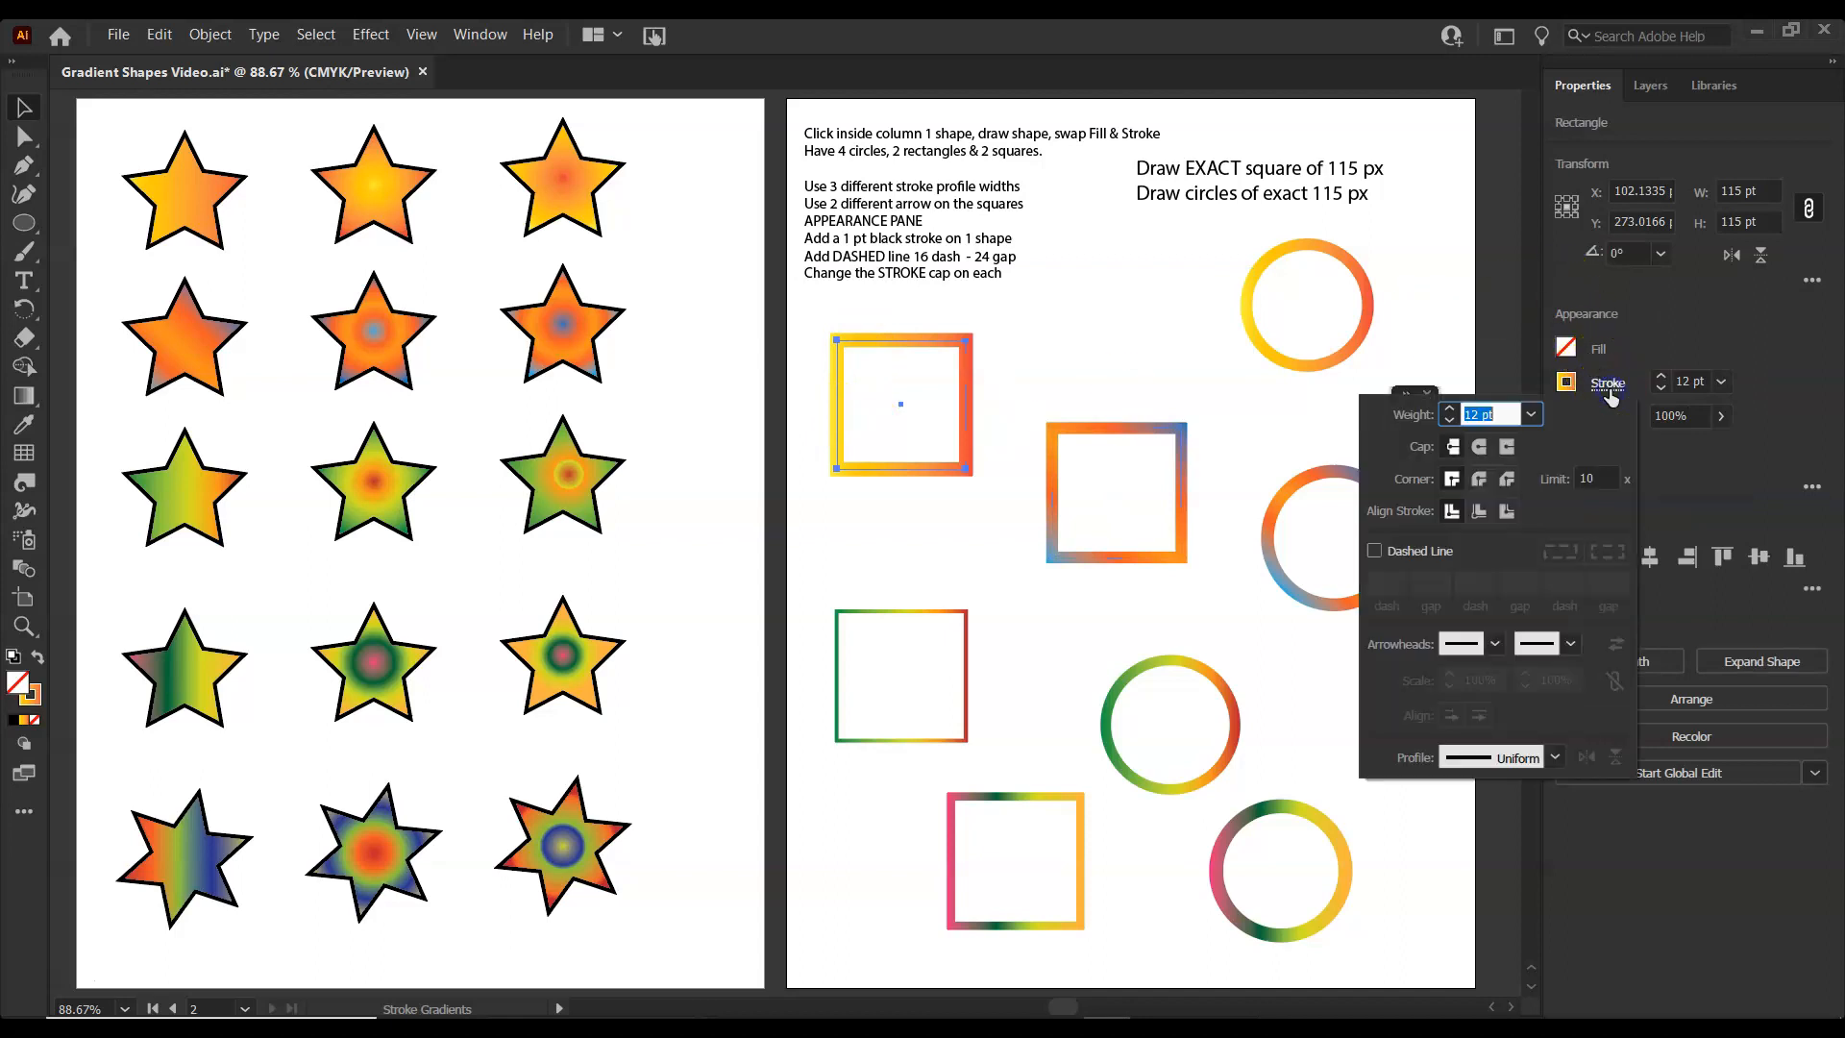
click(1457, 759)
click(1446, 667)
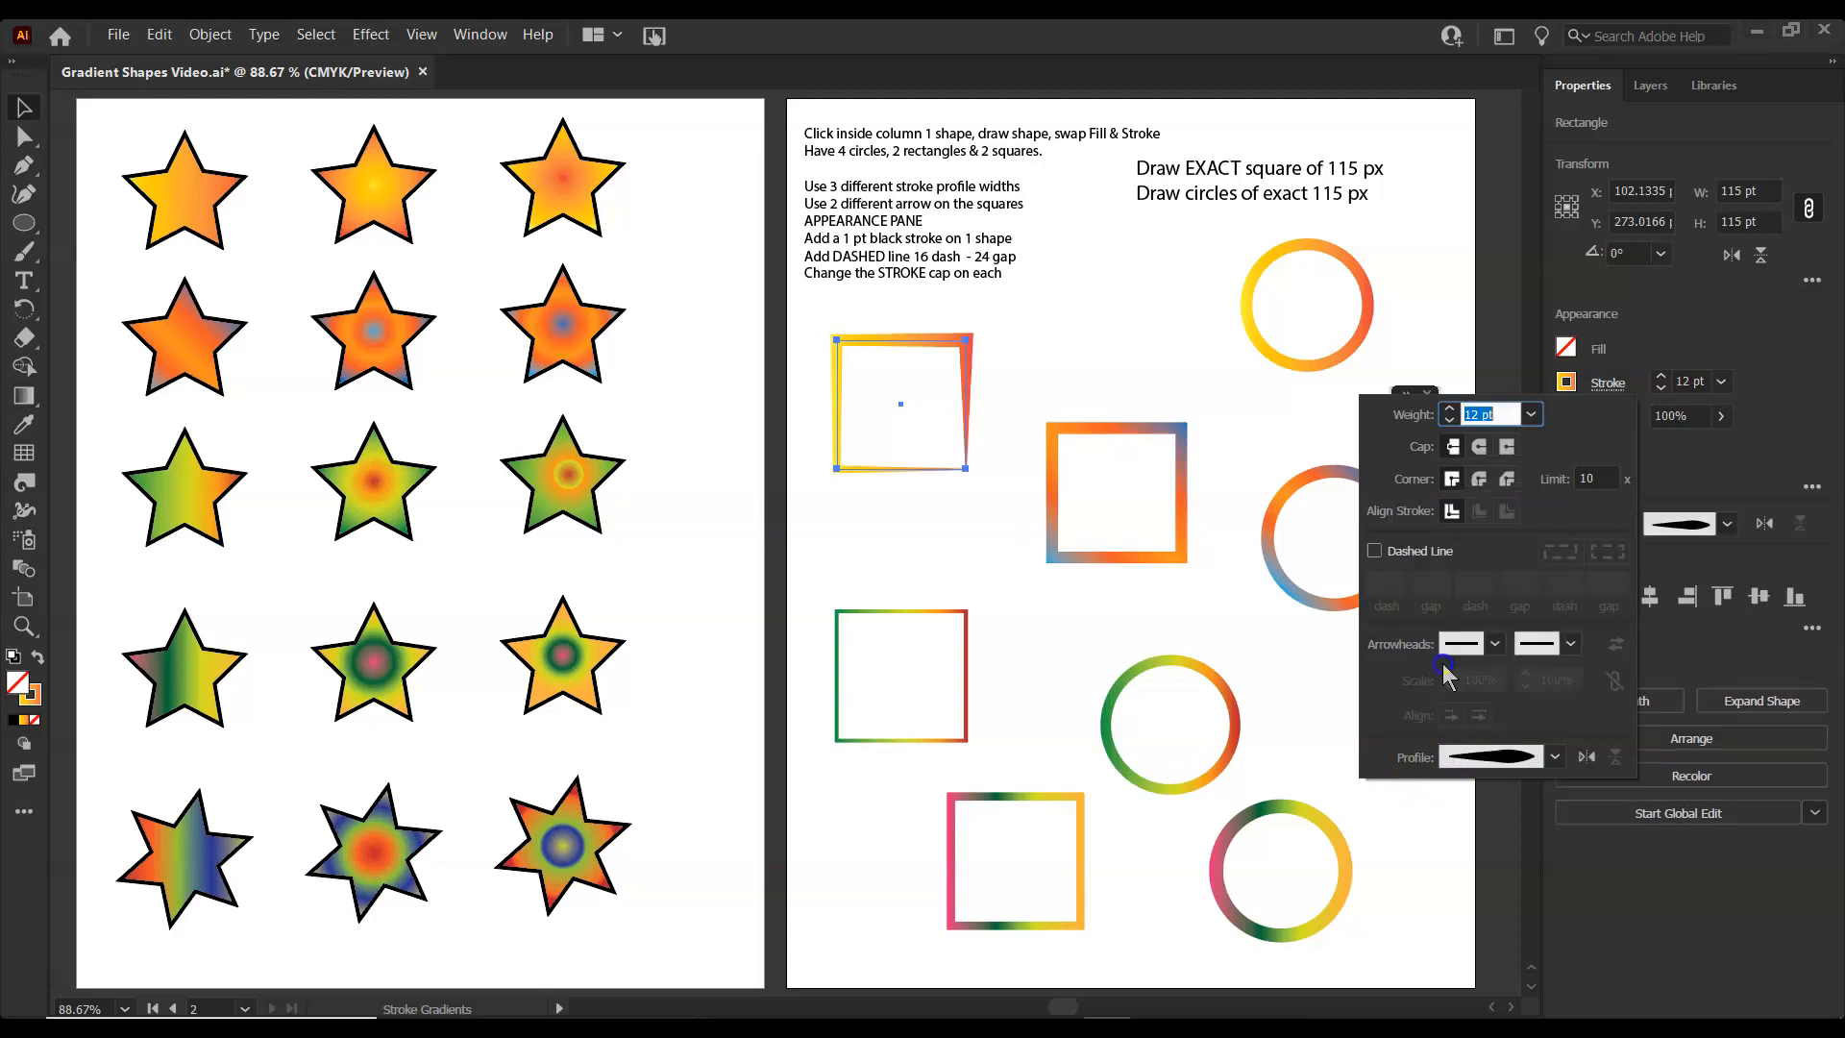
Apply Width Profile 2 to the stroke of the orange-and-blue square and leave its isolation mode.
double_click(1111, 563)
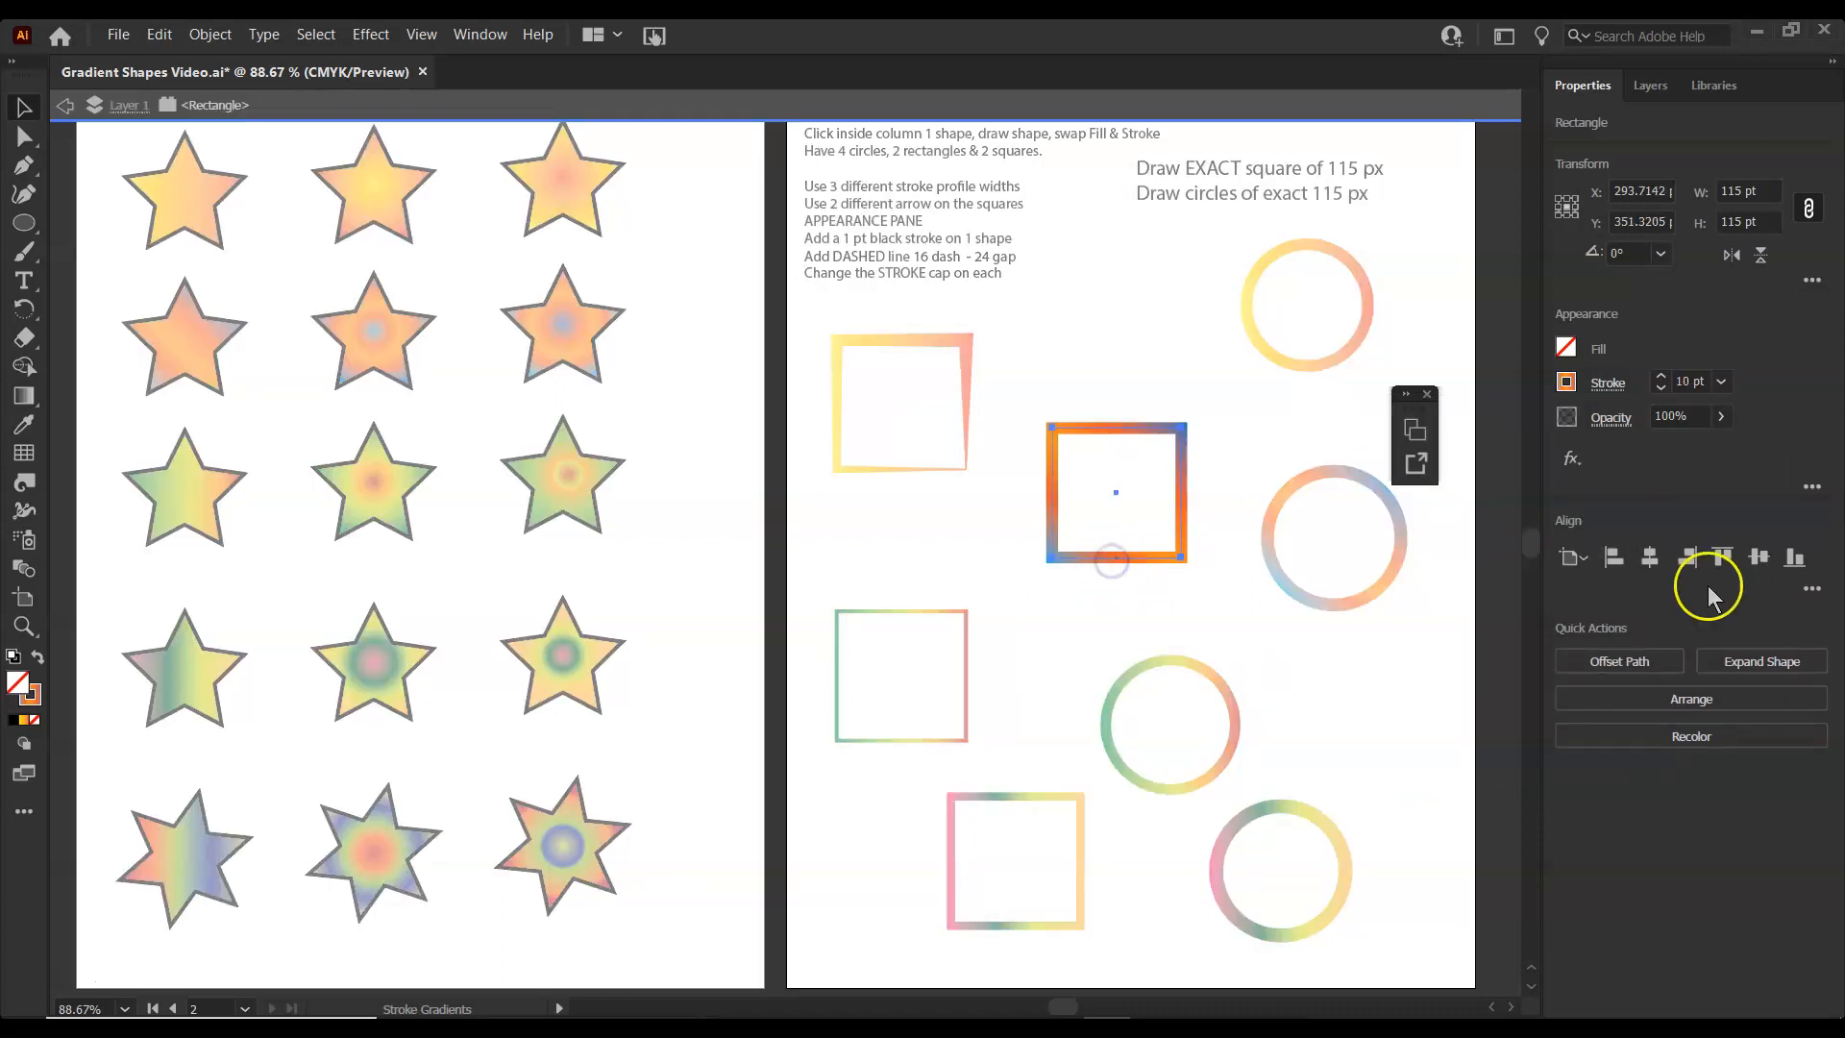
click(1610, 384)
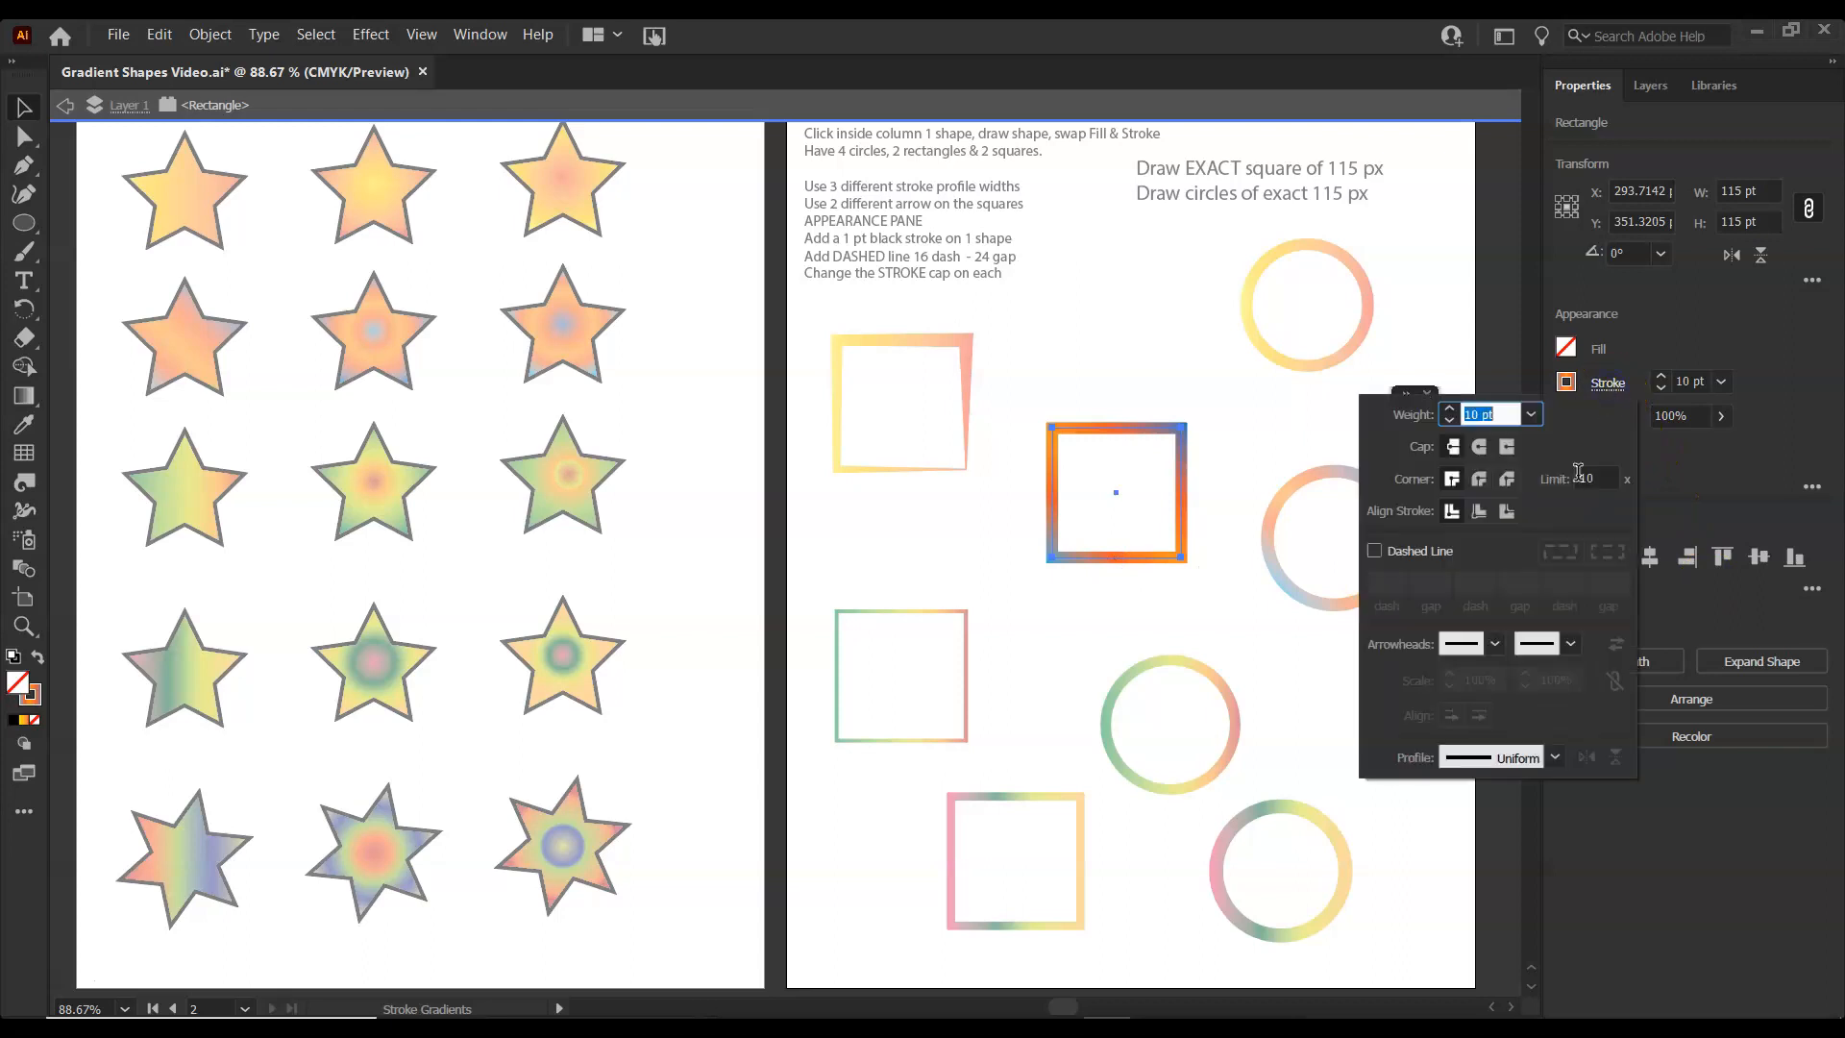
click(1491, 759)
click(1465, 563)
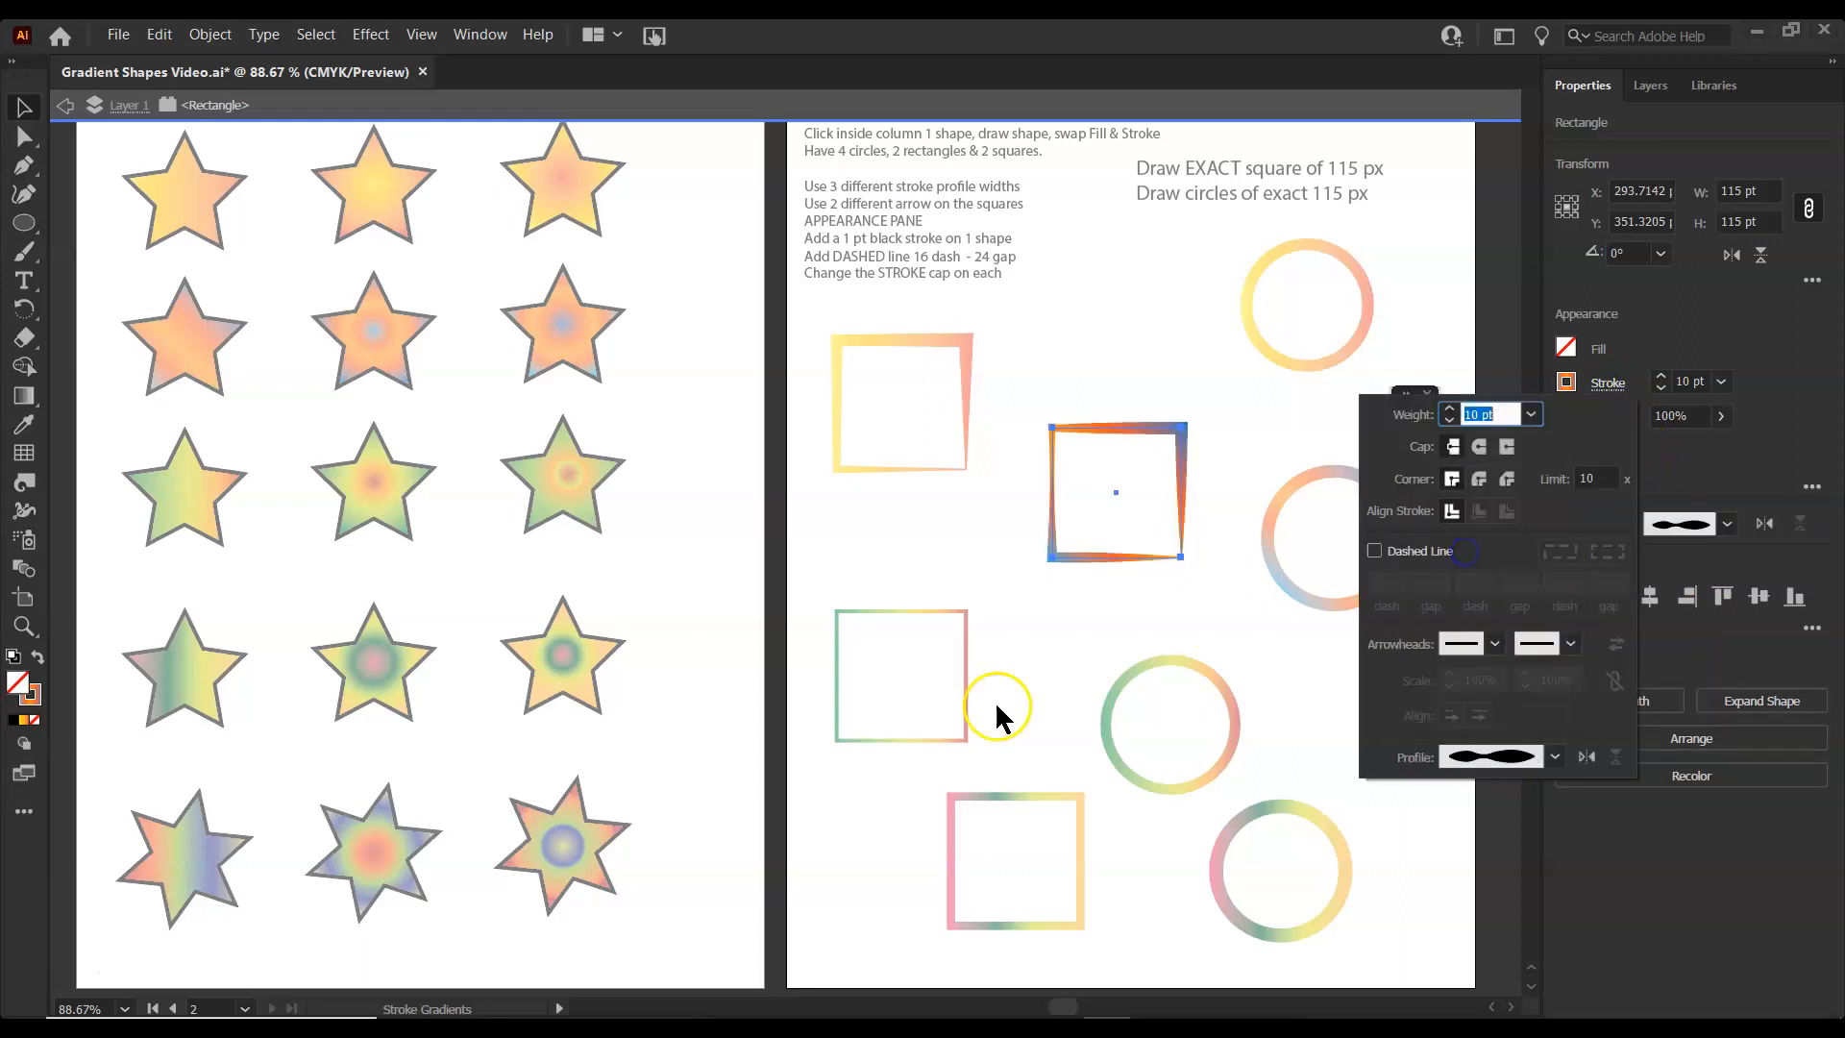
click(1187, 783)
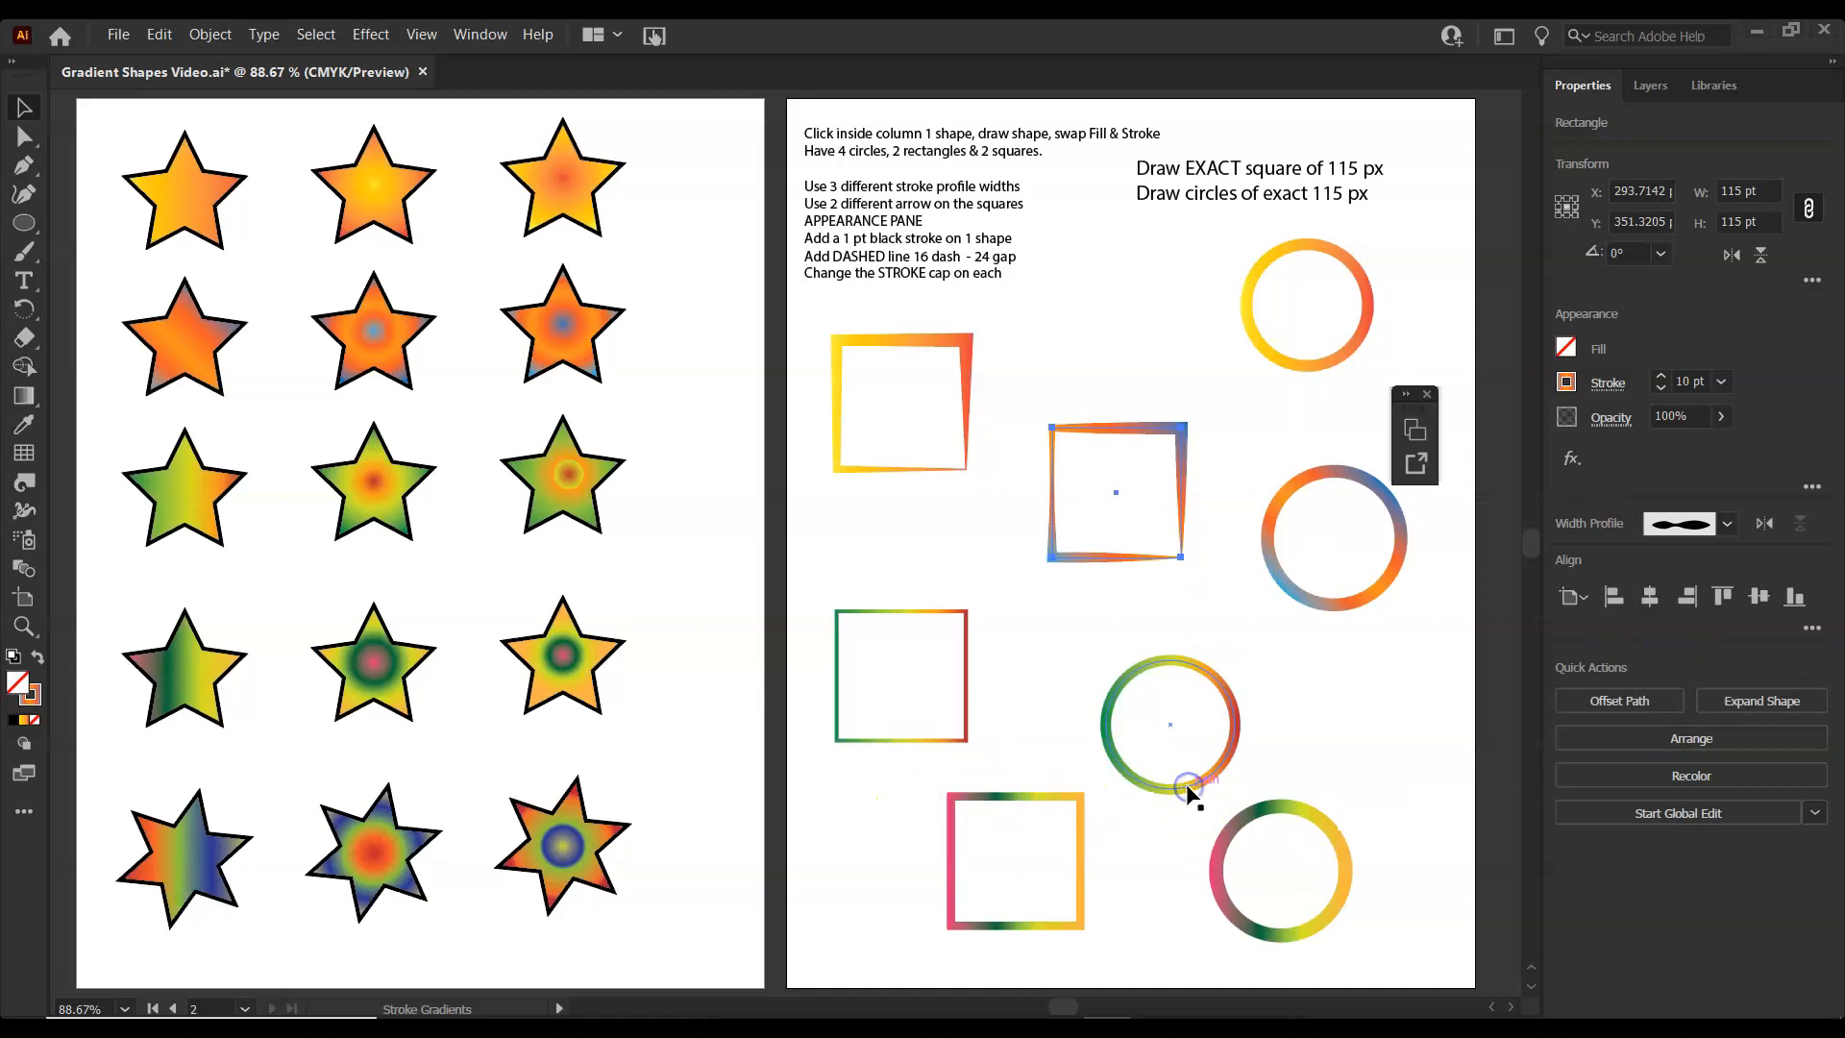
Apply Width Profile 3 to the stroke of the green-to-red circle.
click(1188, 786)
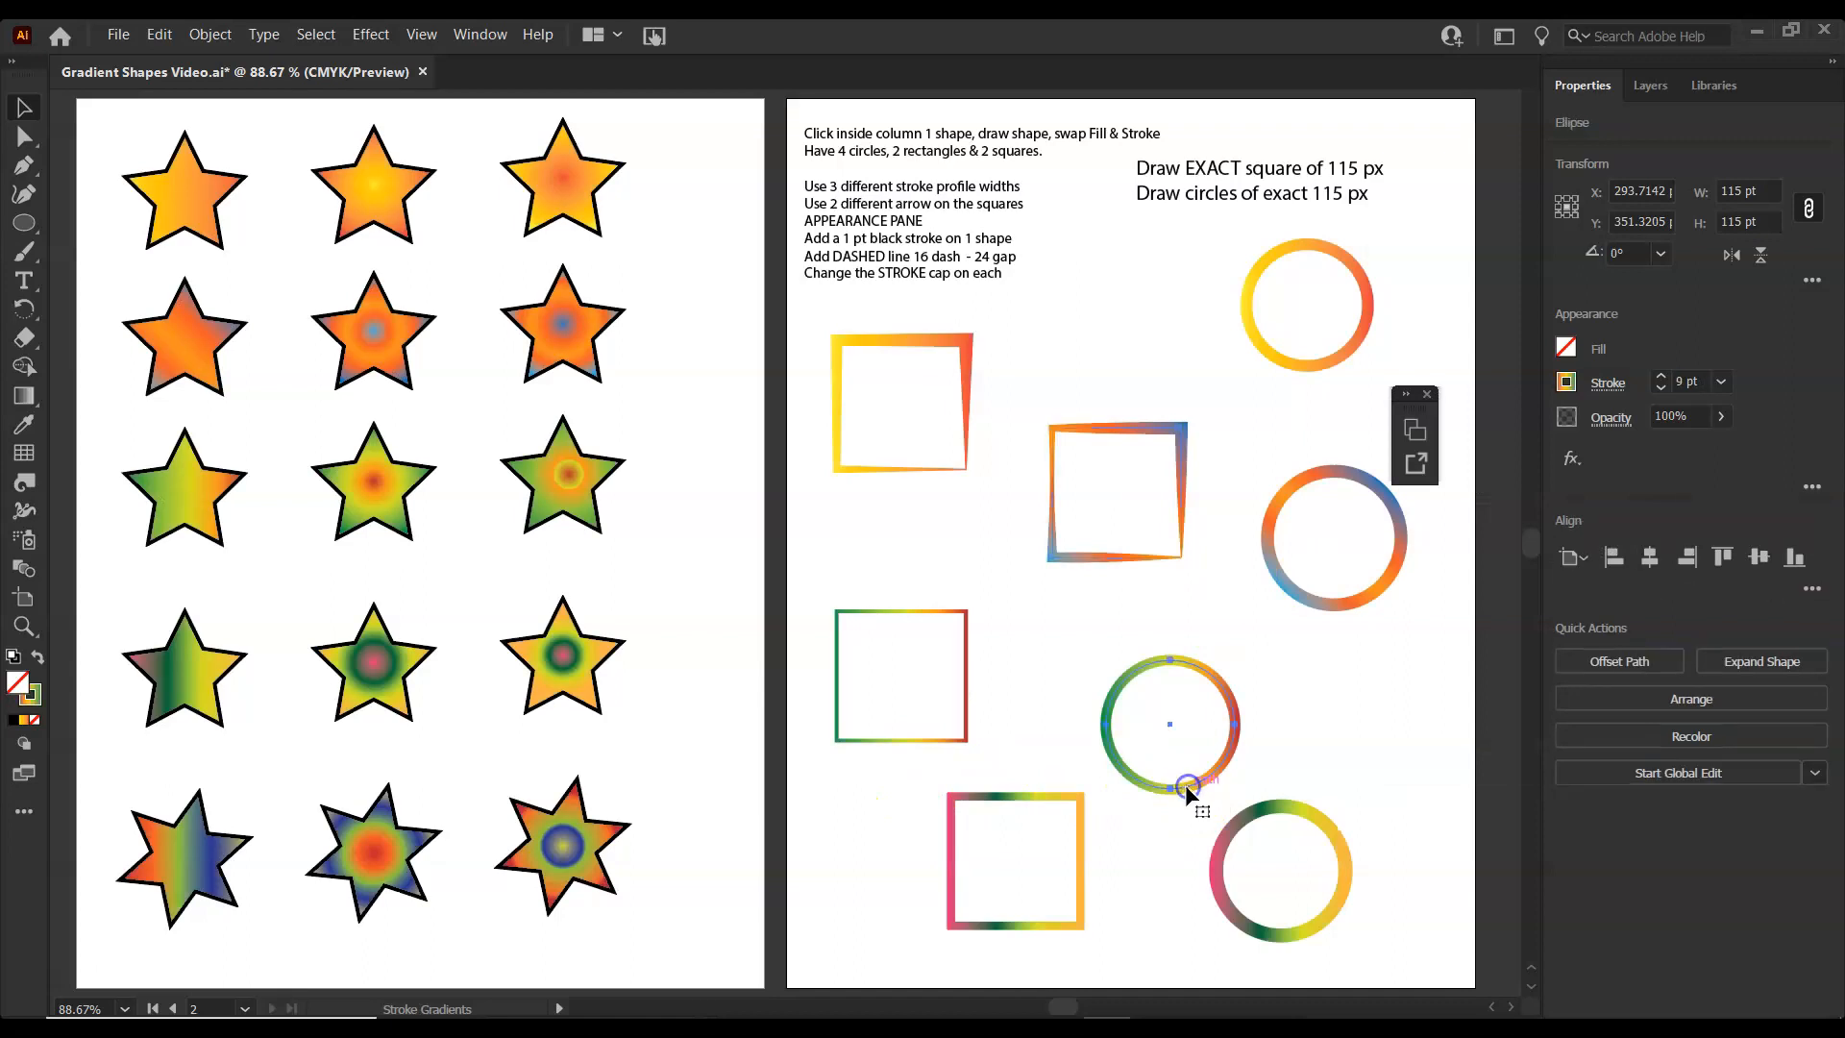
click(1610, 385)
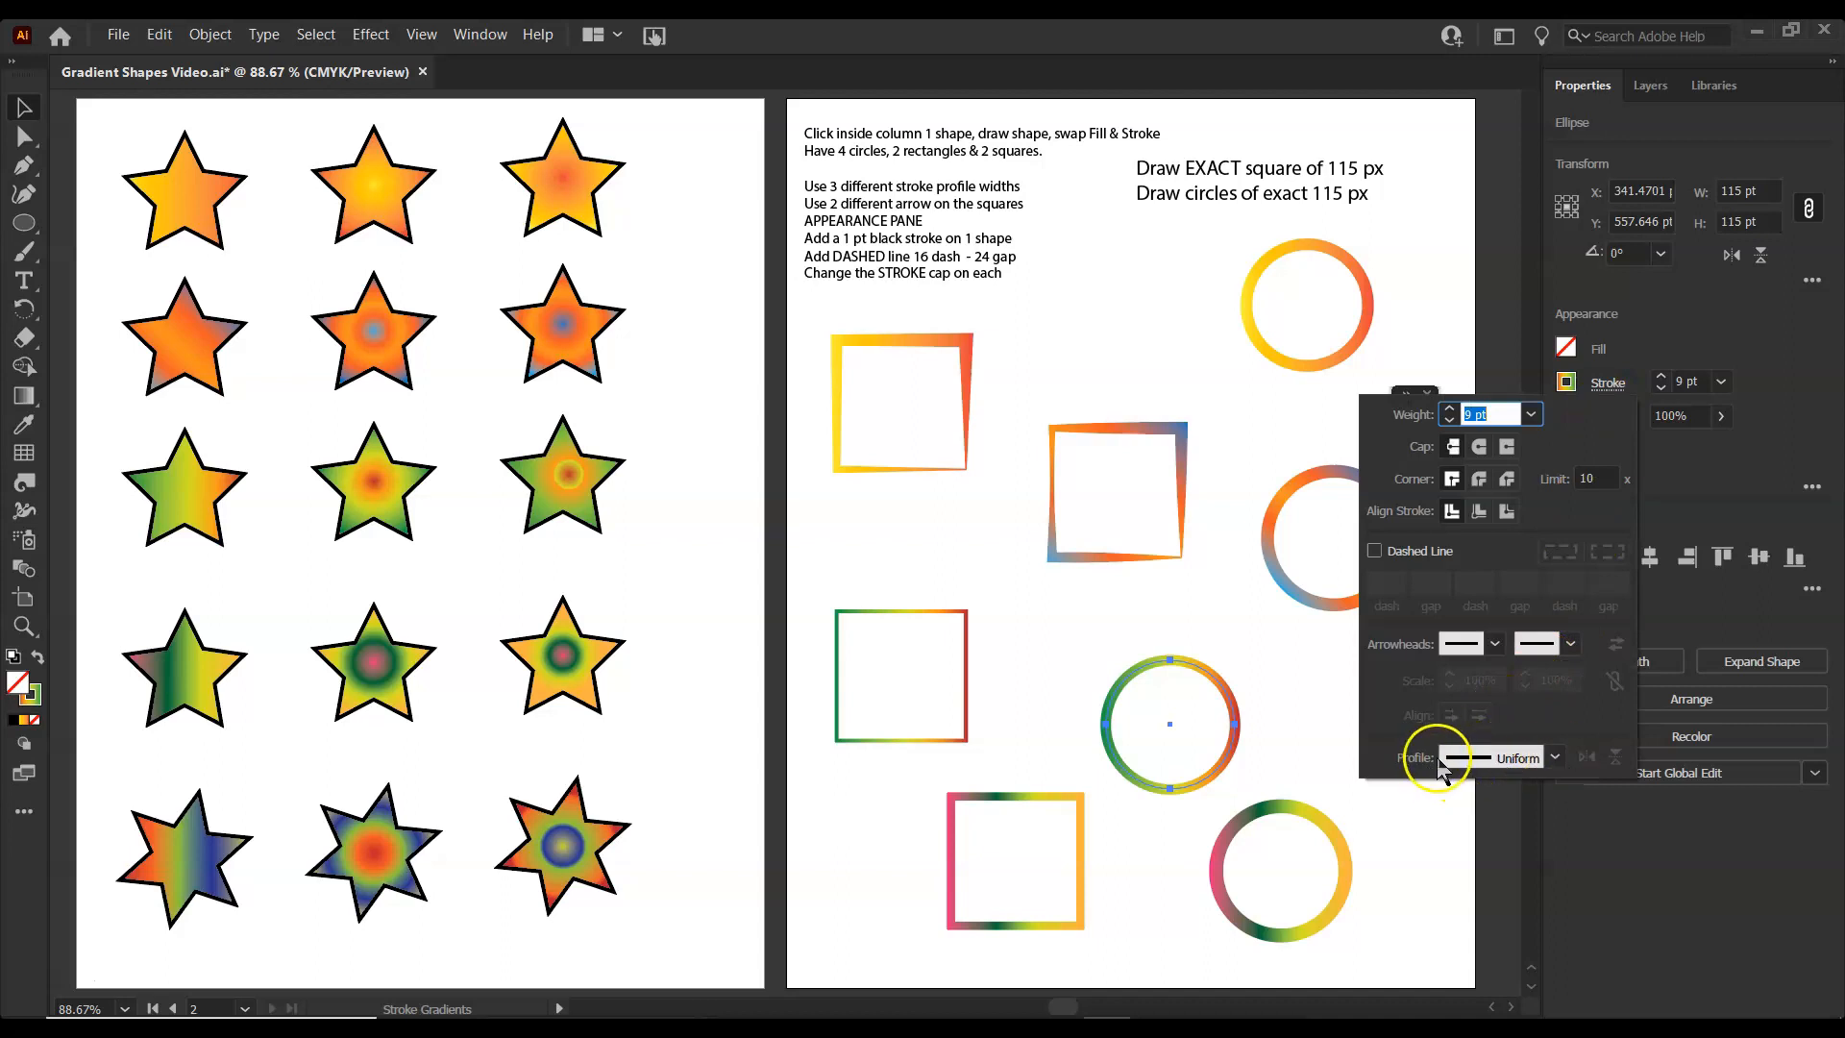
click(1555, 758)
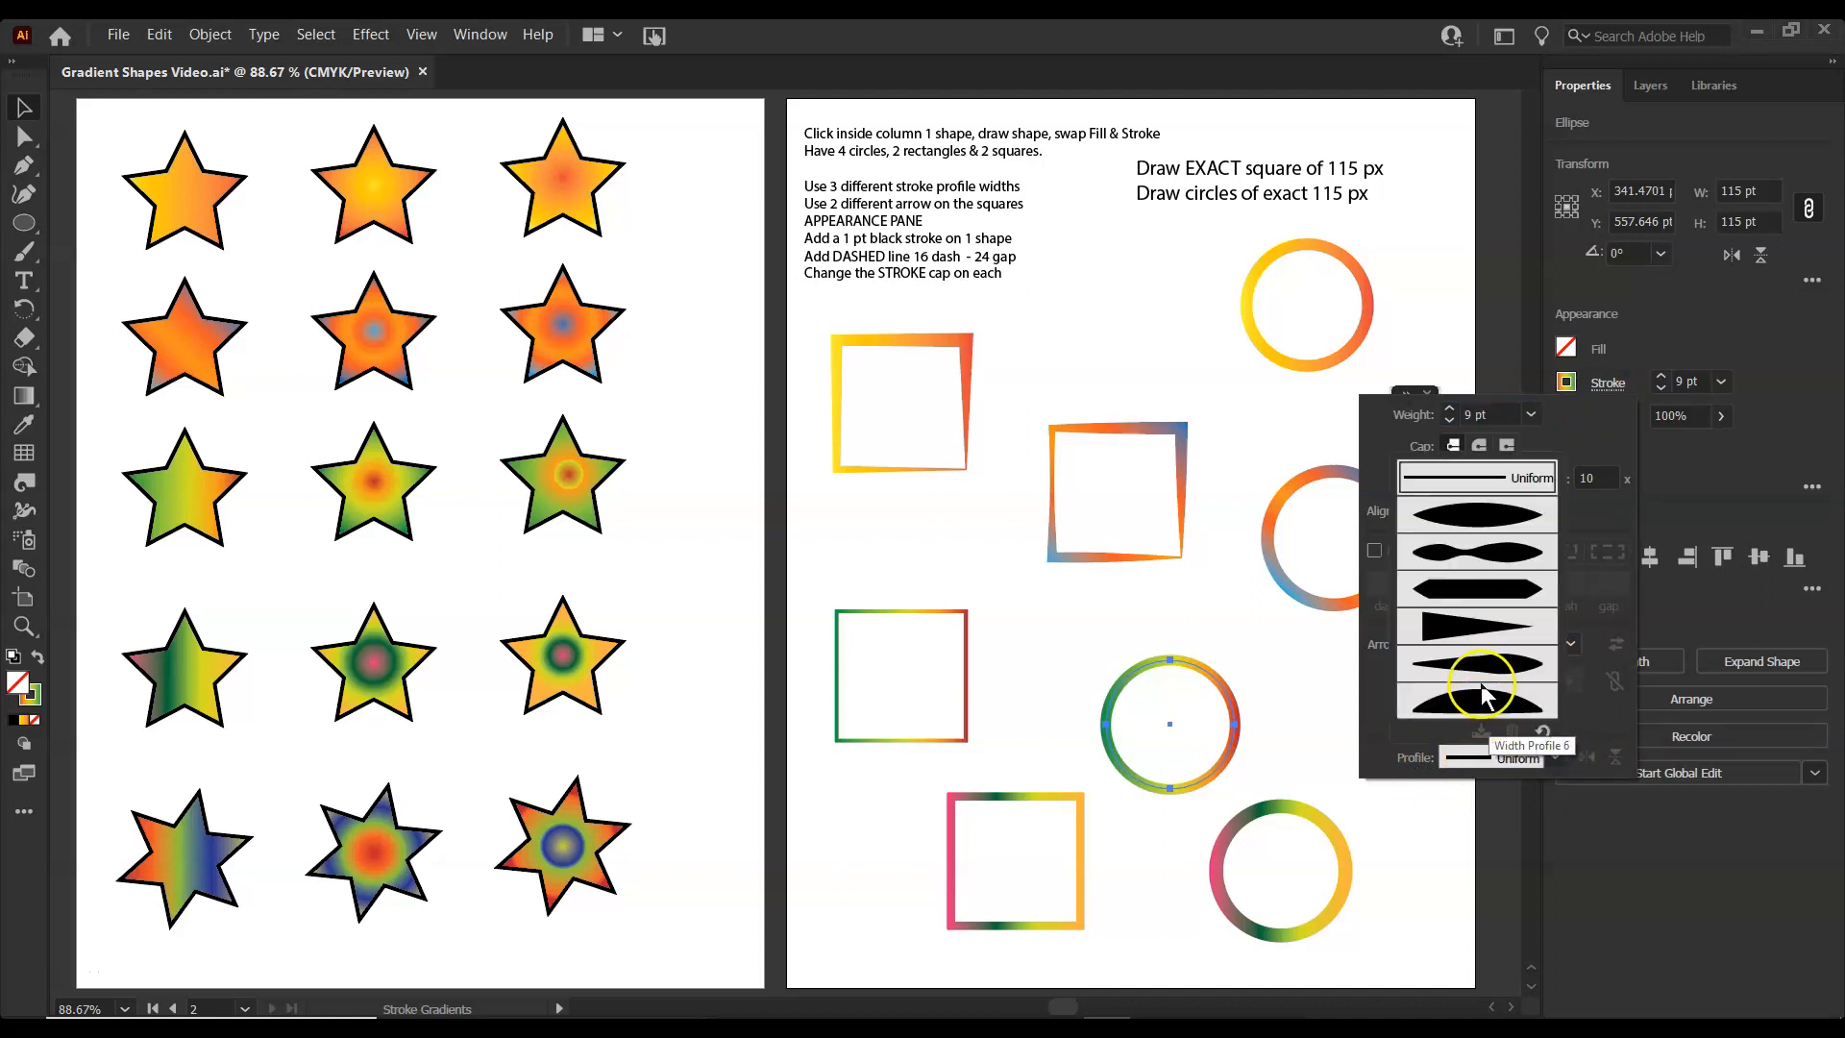
click(1476, 590)
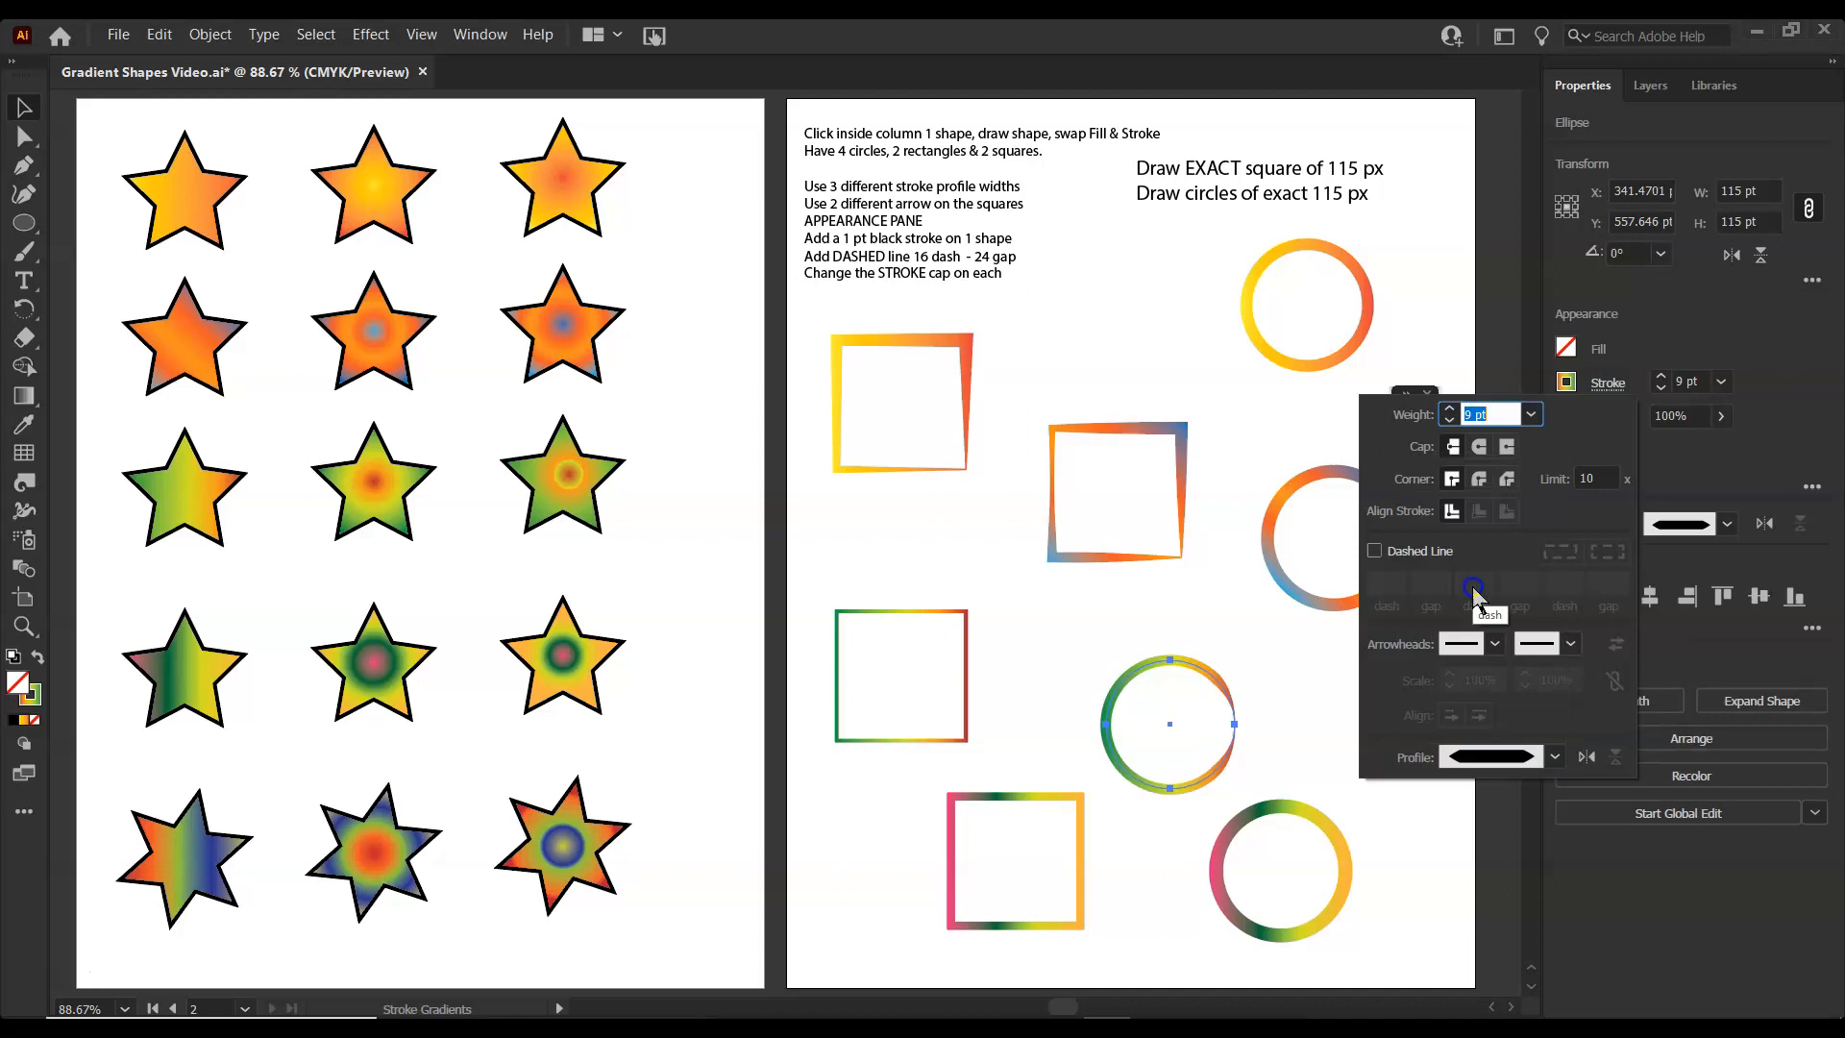
click(1771, 348)
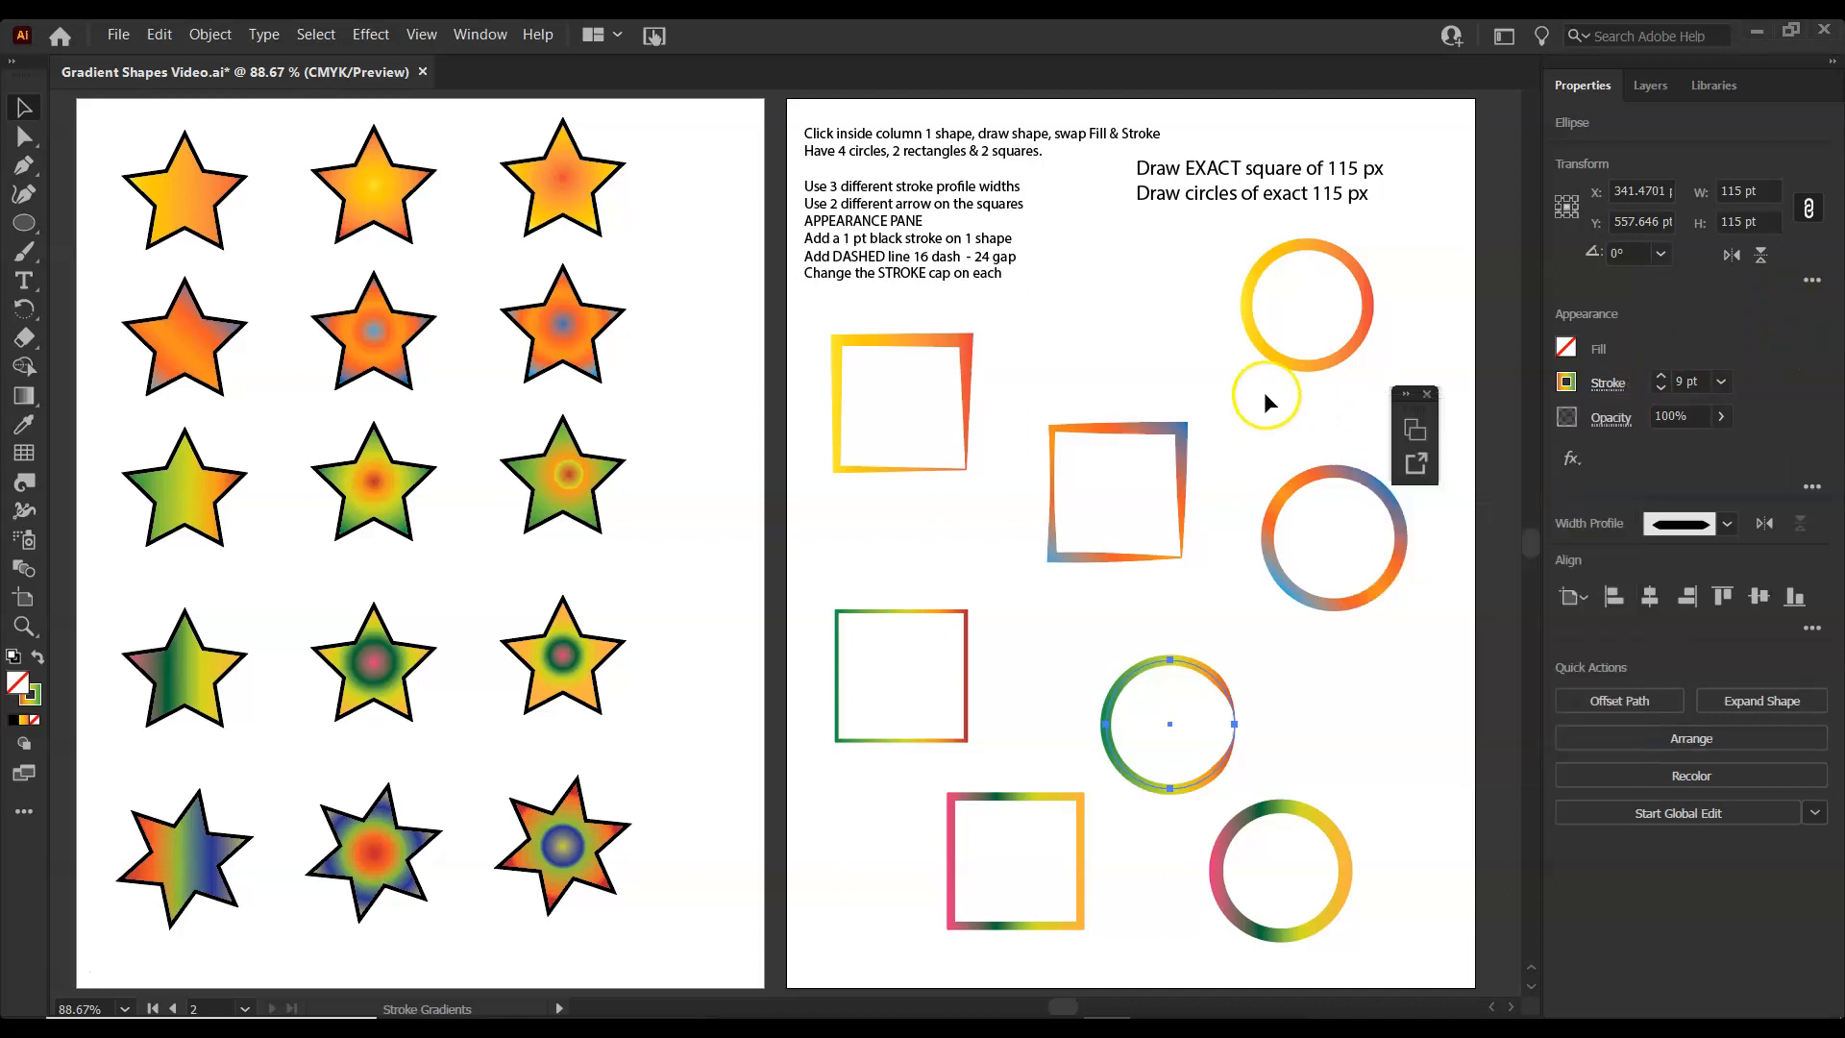
click(1257, 343)
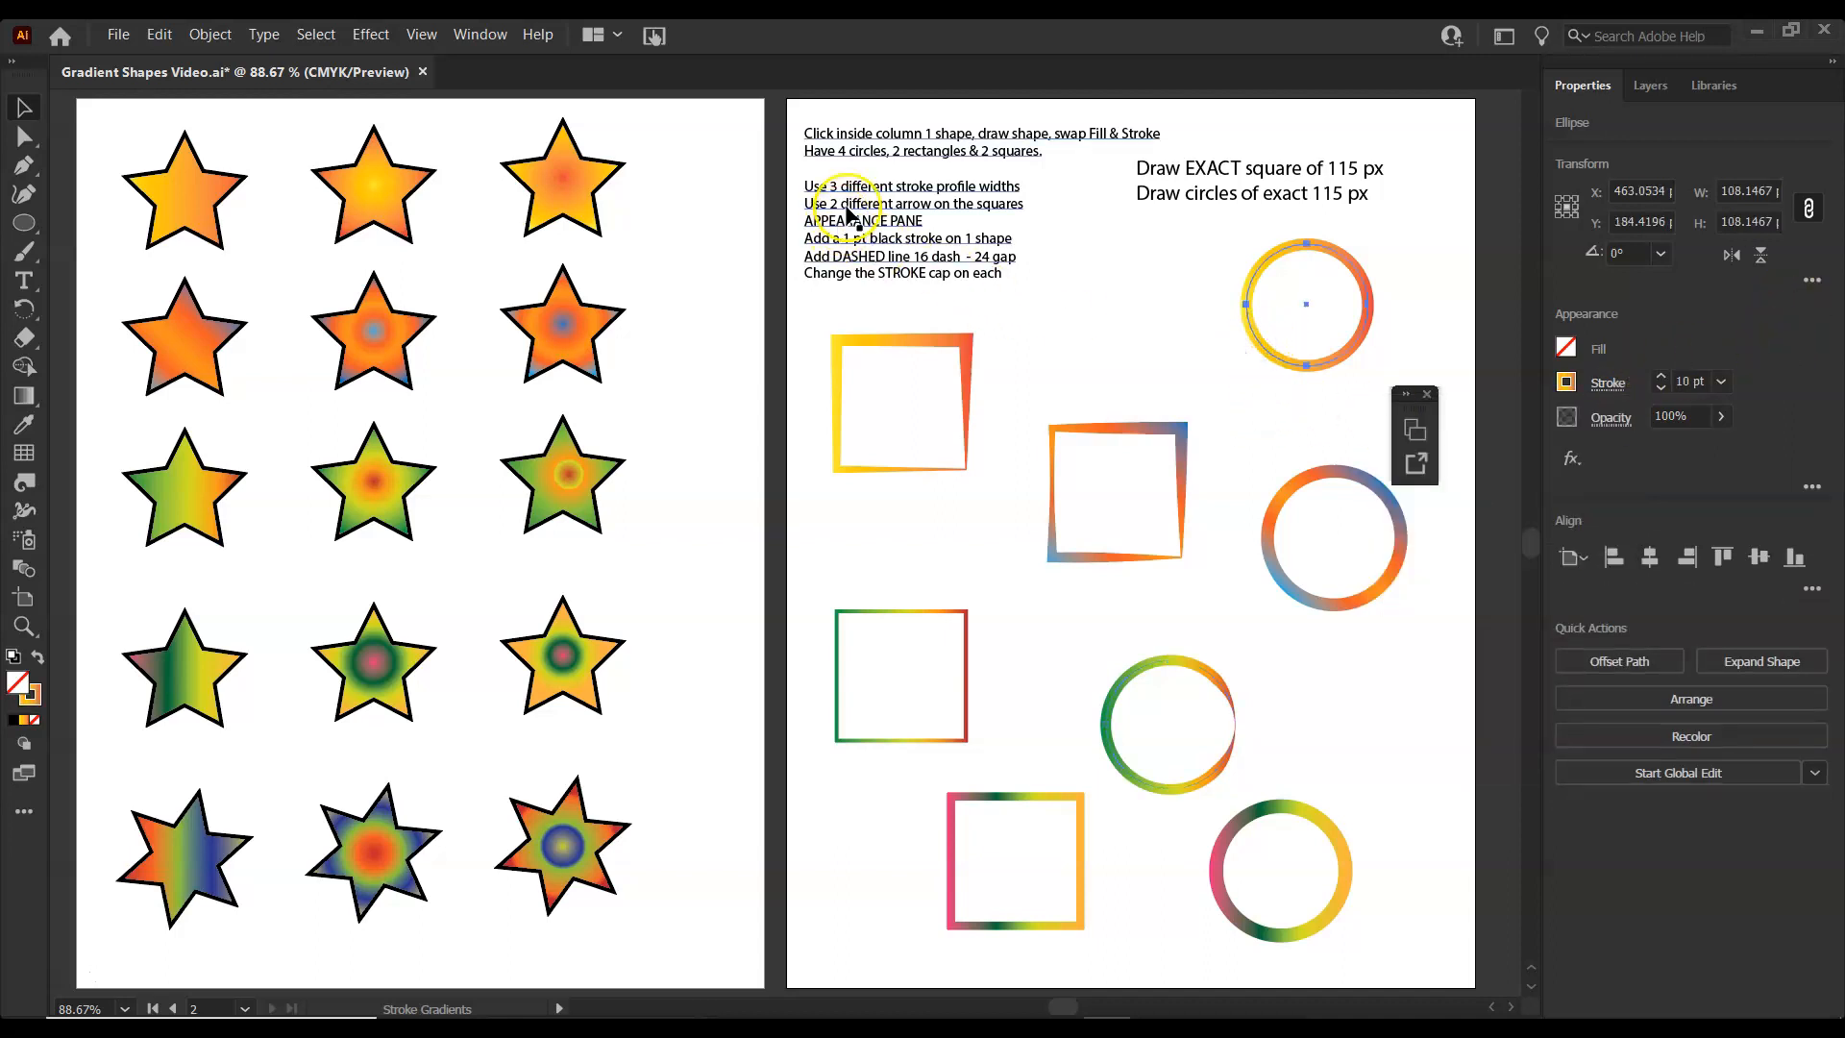
Add the Arrow 39 start arrowhead to the stroke of the yellow-to-red square and reduce the arrowhead's scale.
click(911, 479)
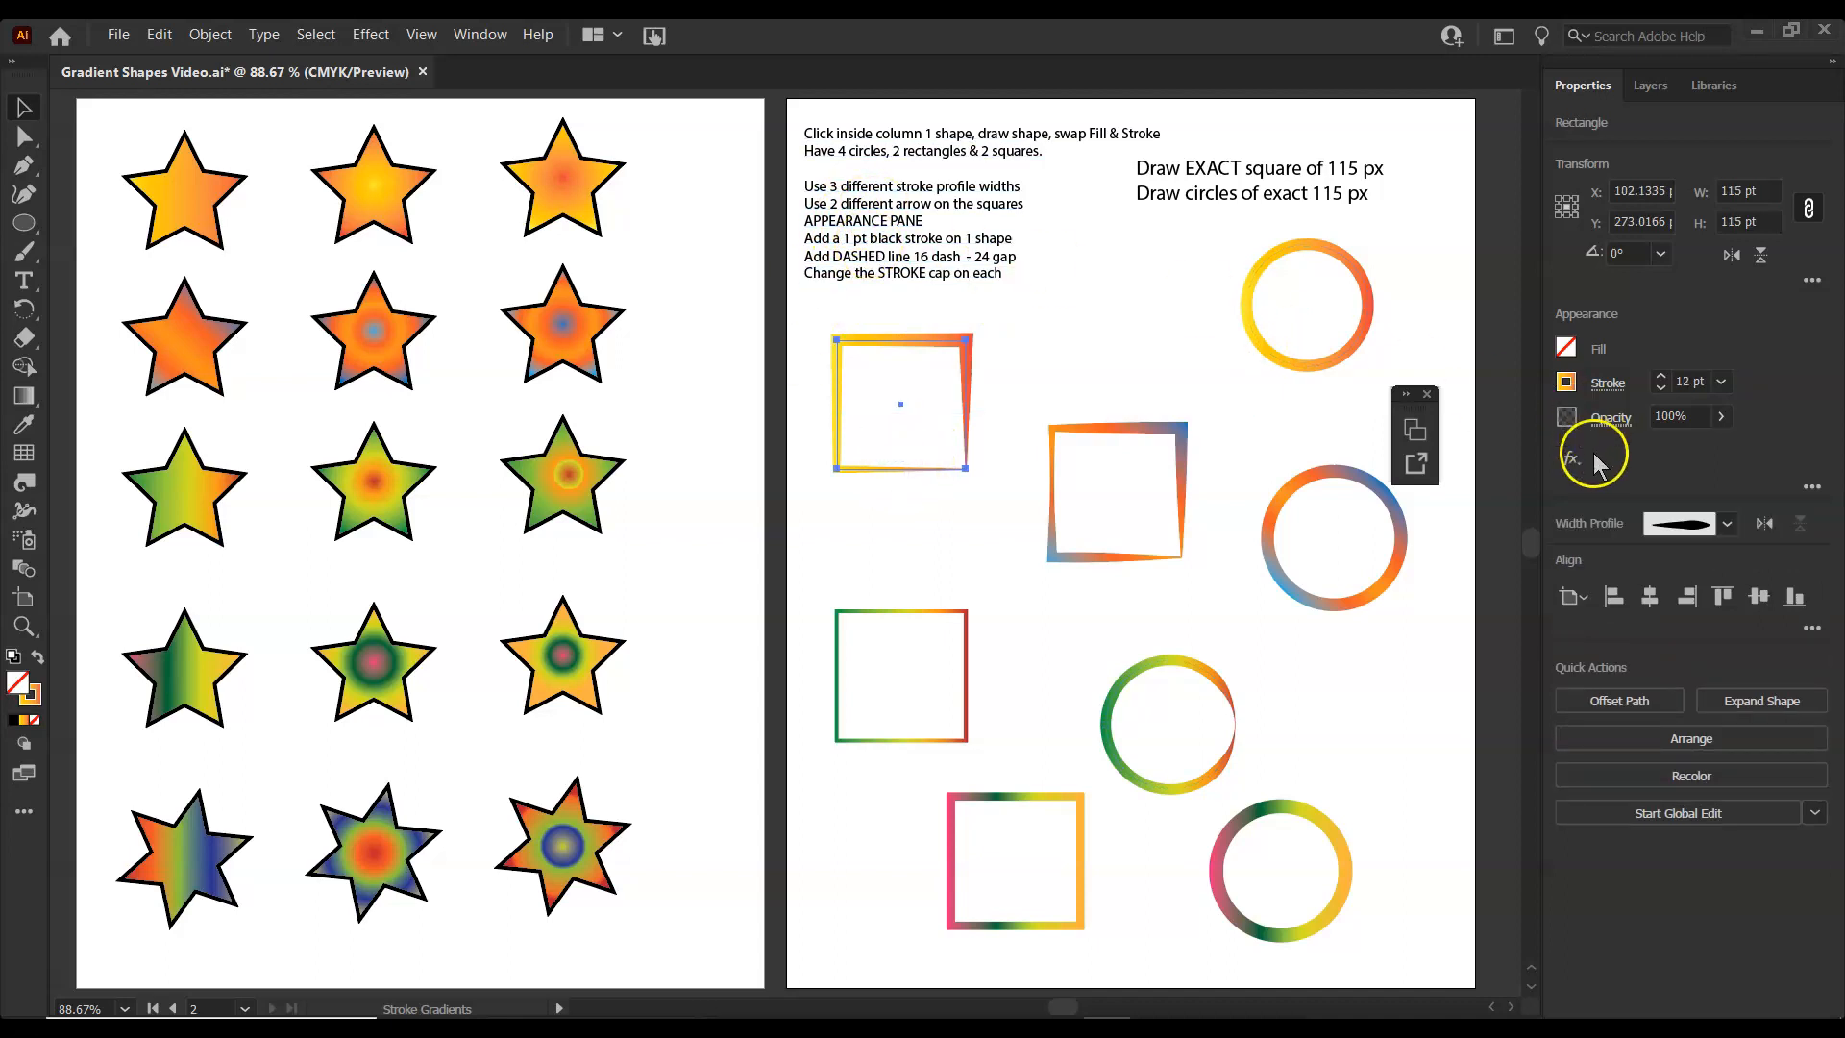
click(1606, 385)
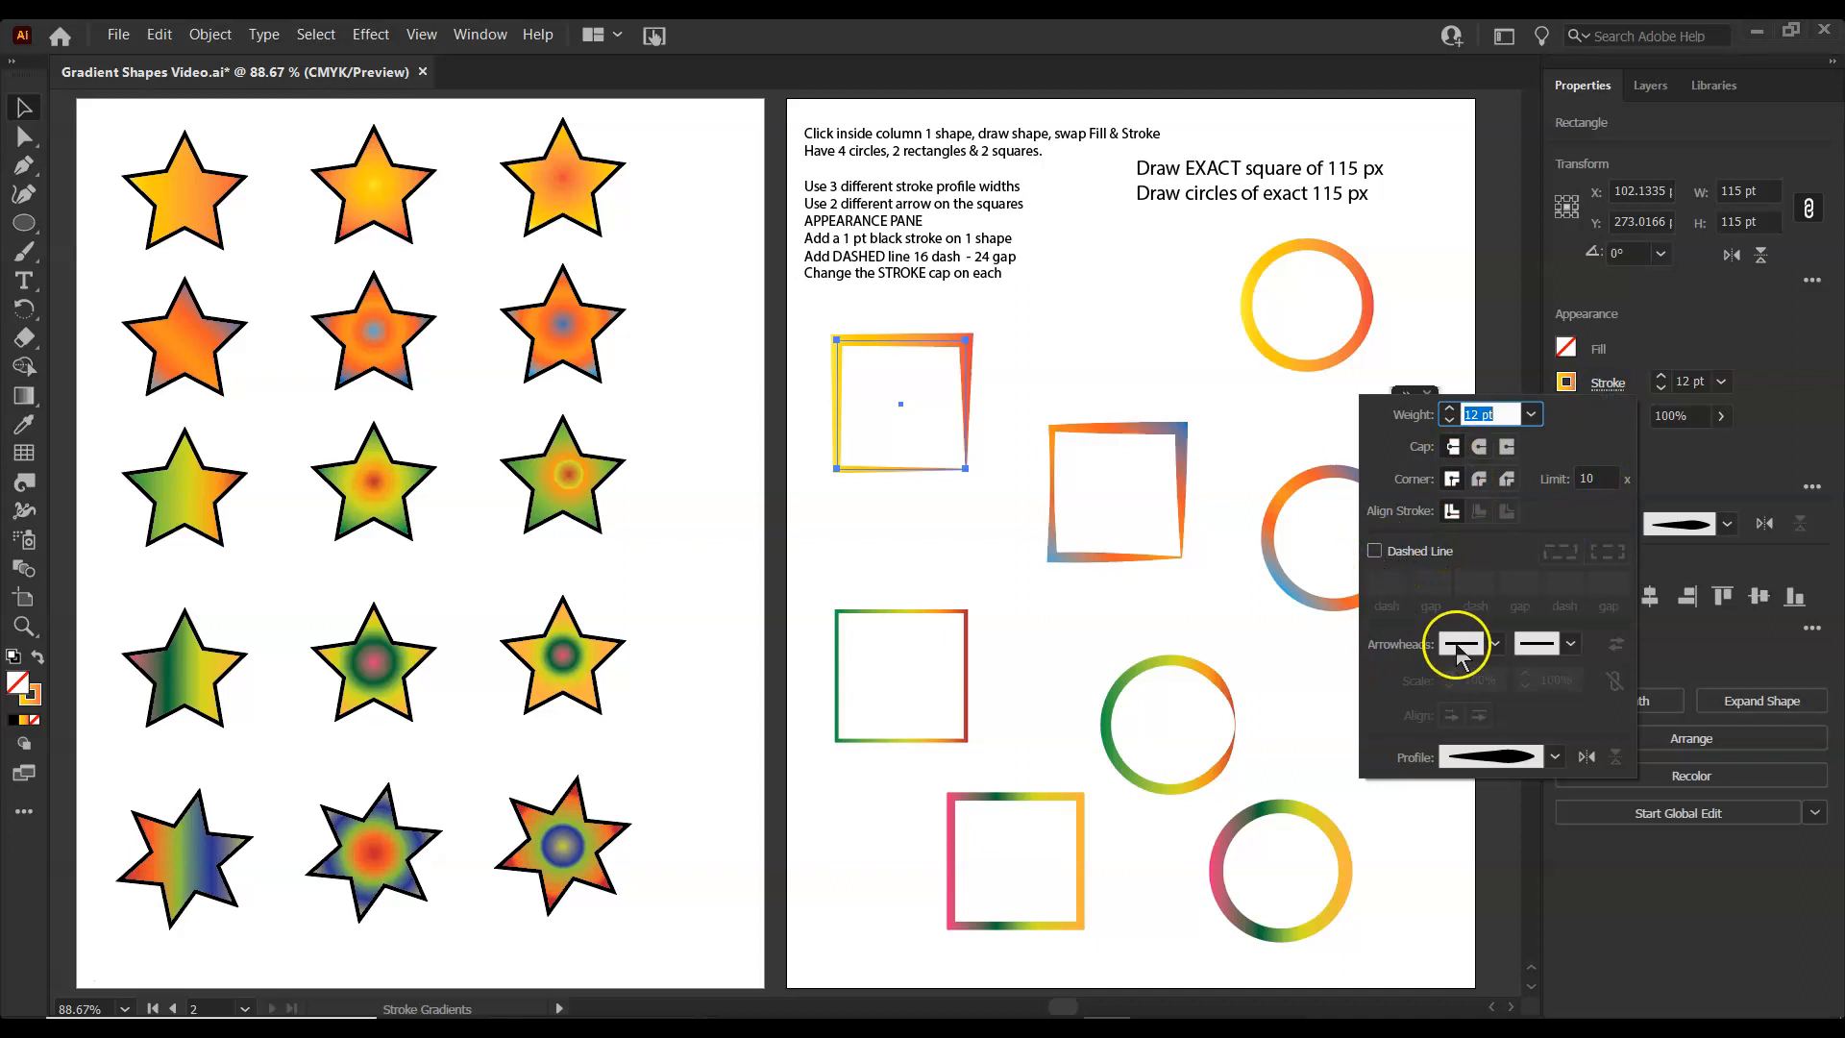
click(1492, 644)
scroll(1427, 769, down, 10)
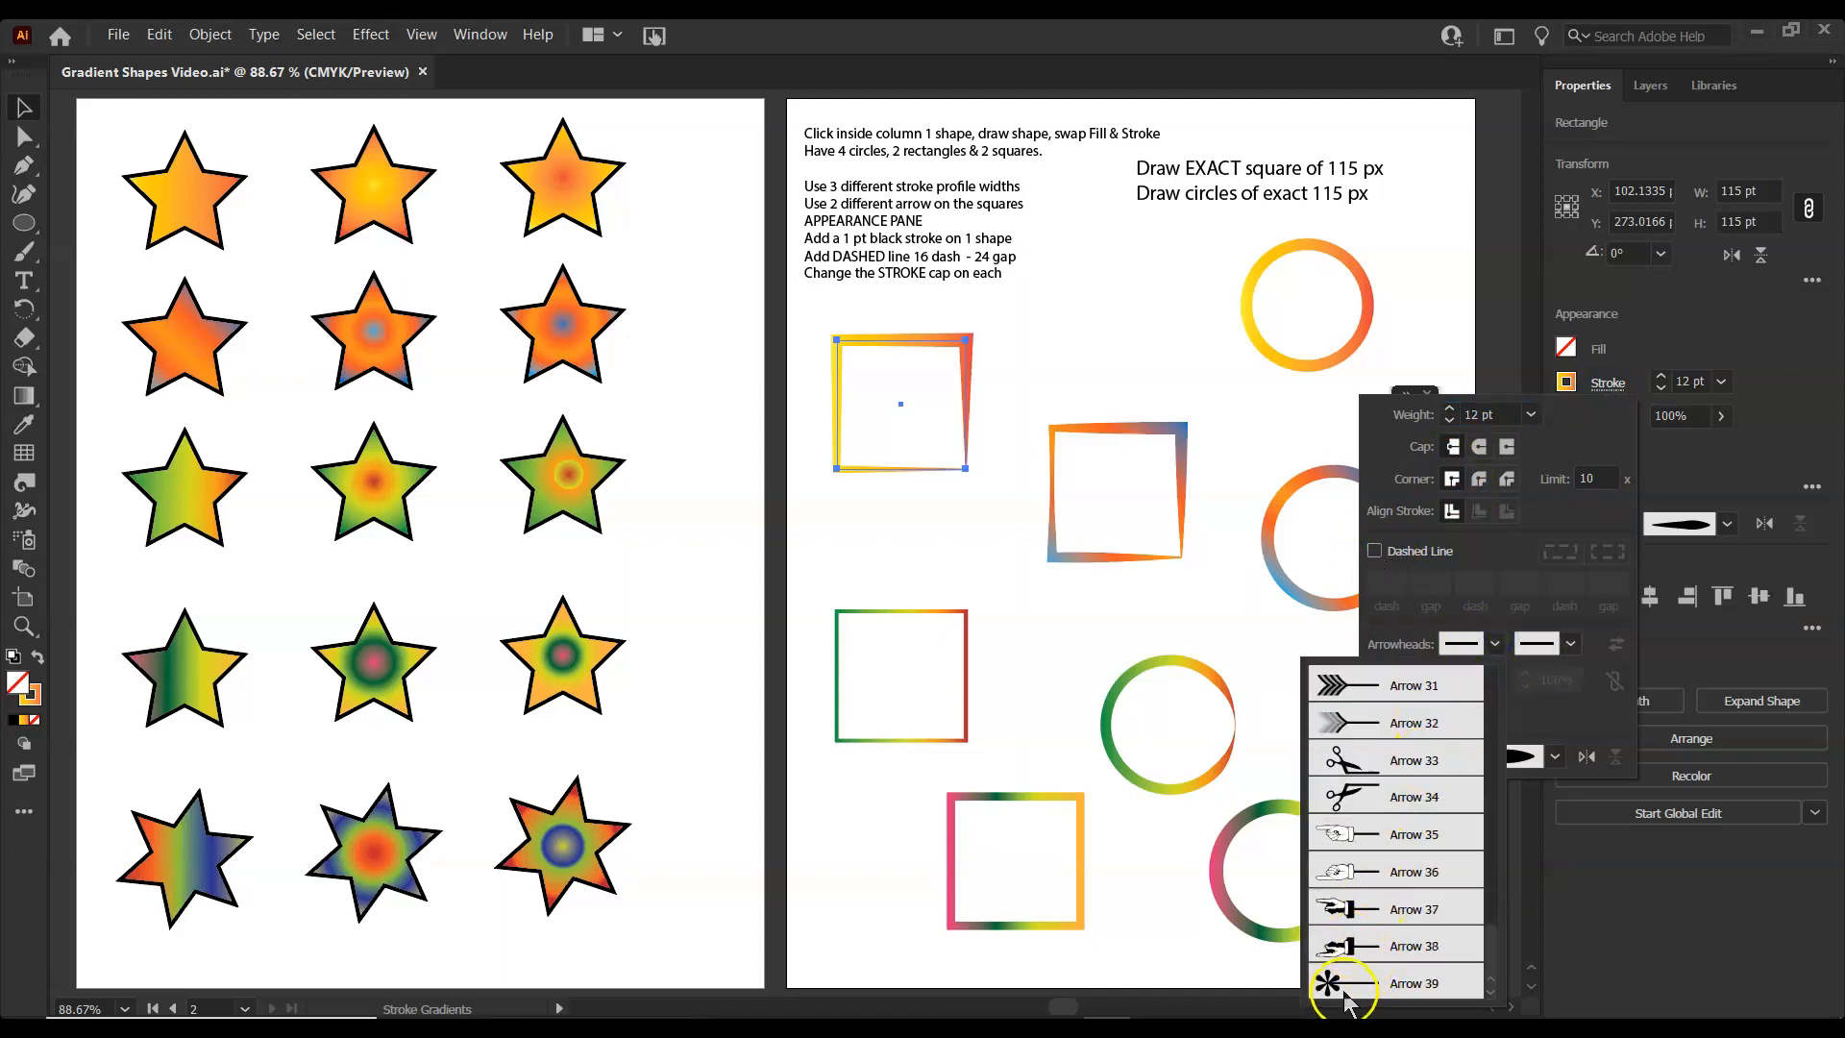
click(1344, 995)
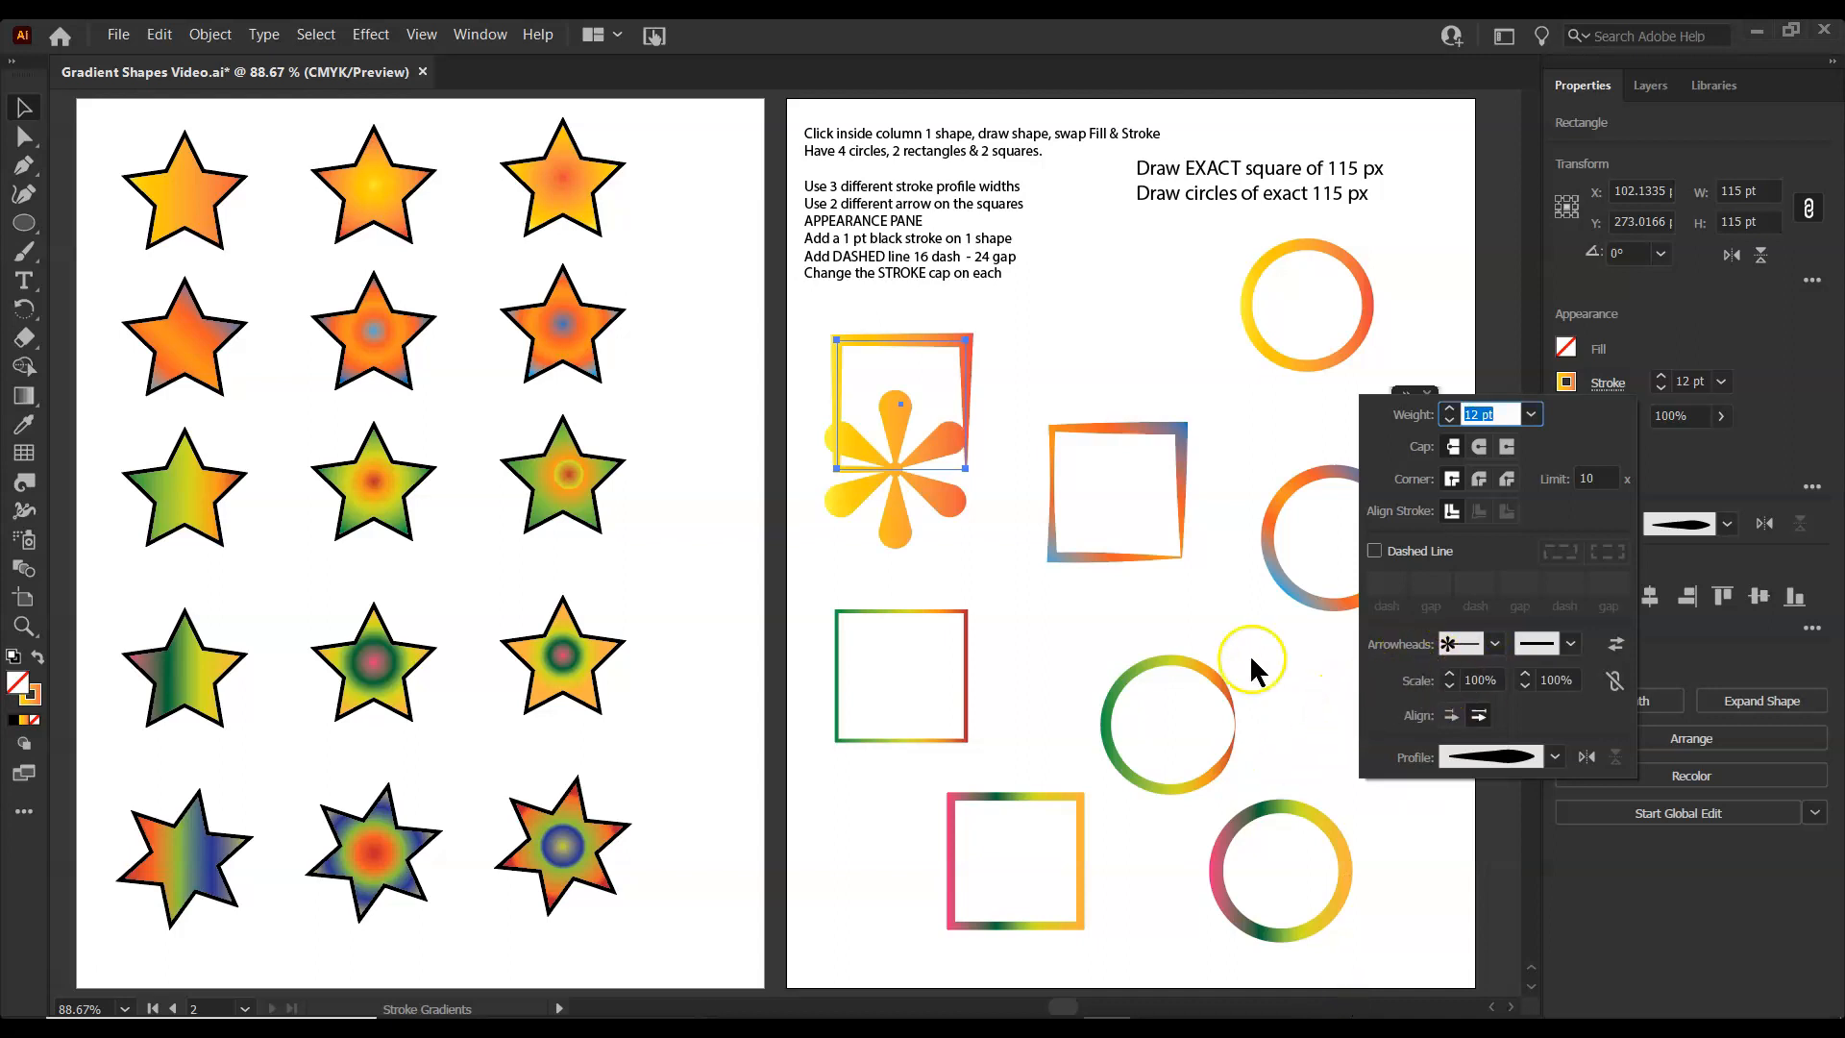
click(1449, 686)
drag(1450, 686, 1449, 687)
Add the Arrow 35 start arrowhead to the orange-and-blue square's stroke and scale it to 35%.
double_click(1057, 556)
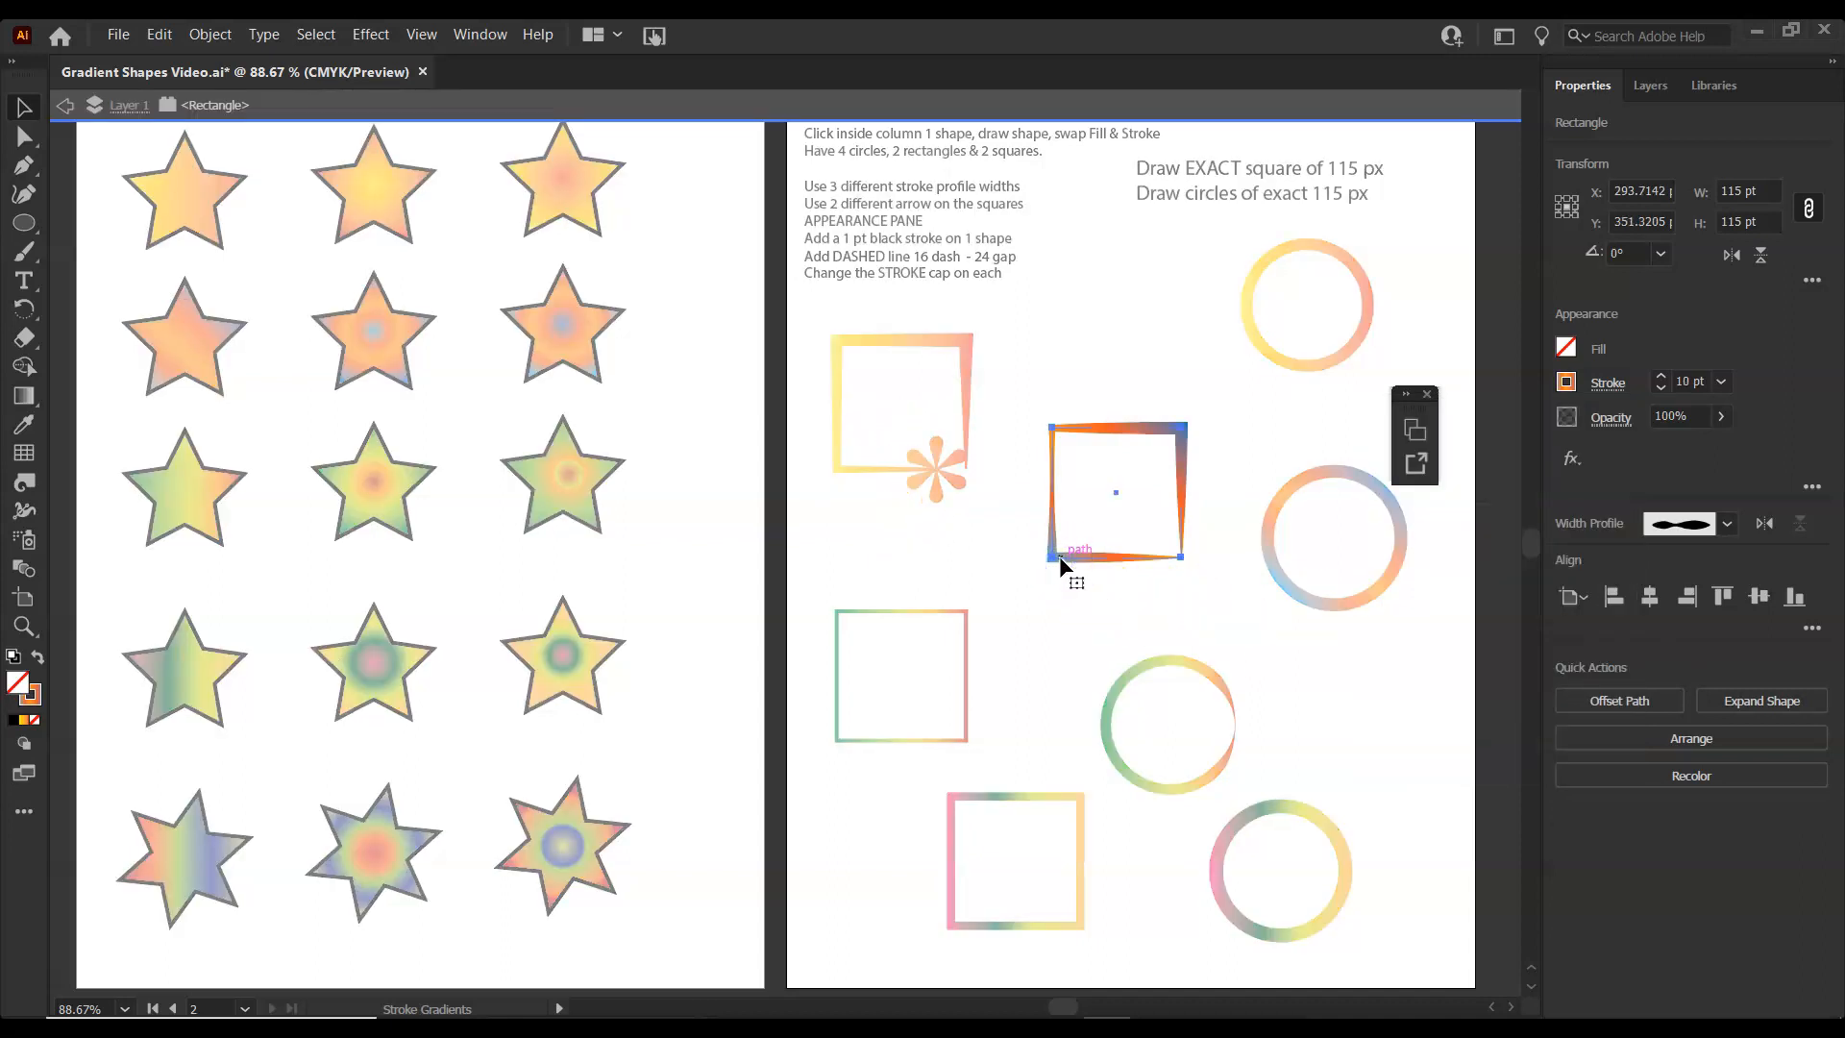
click(1601, 384)
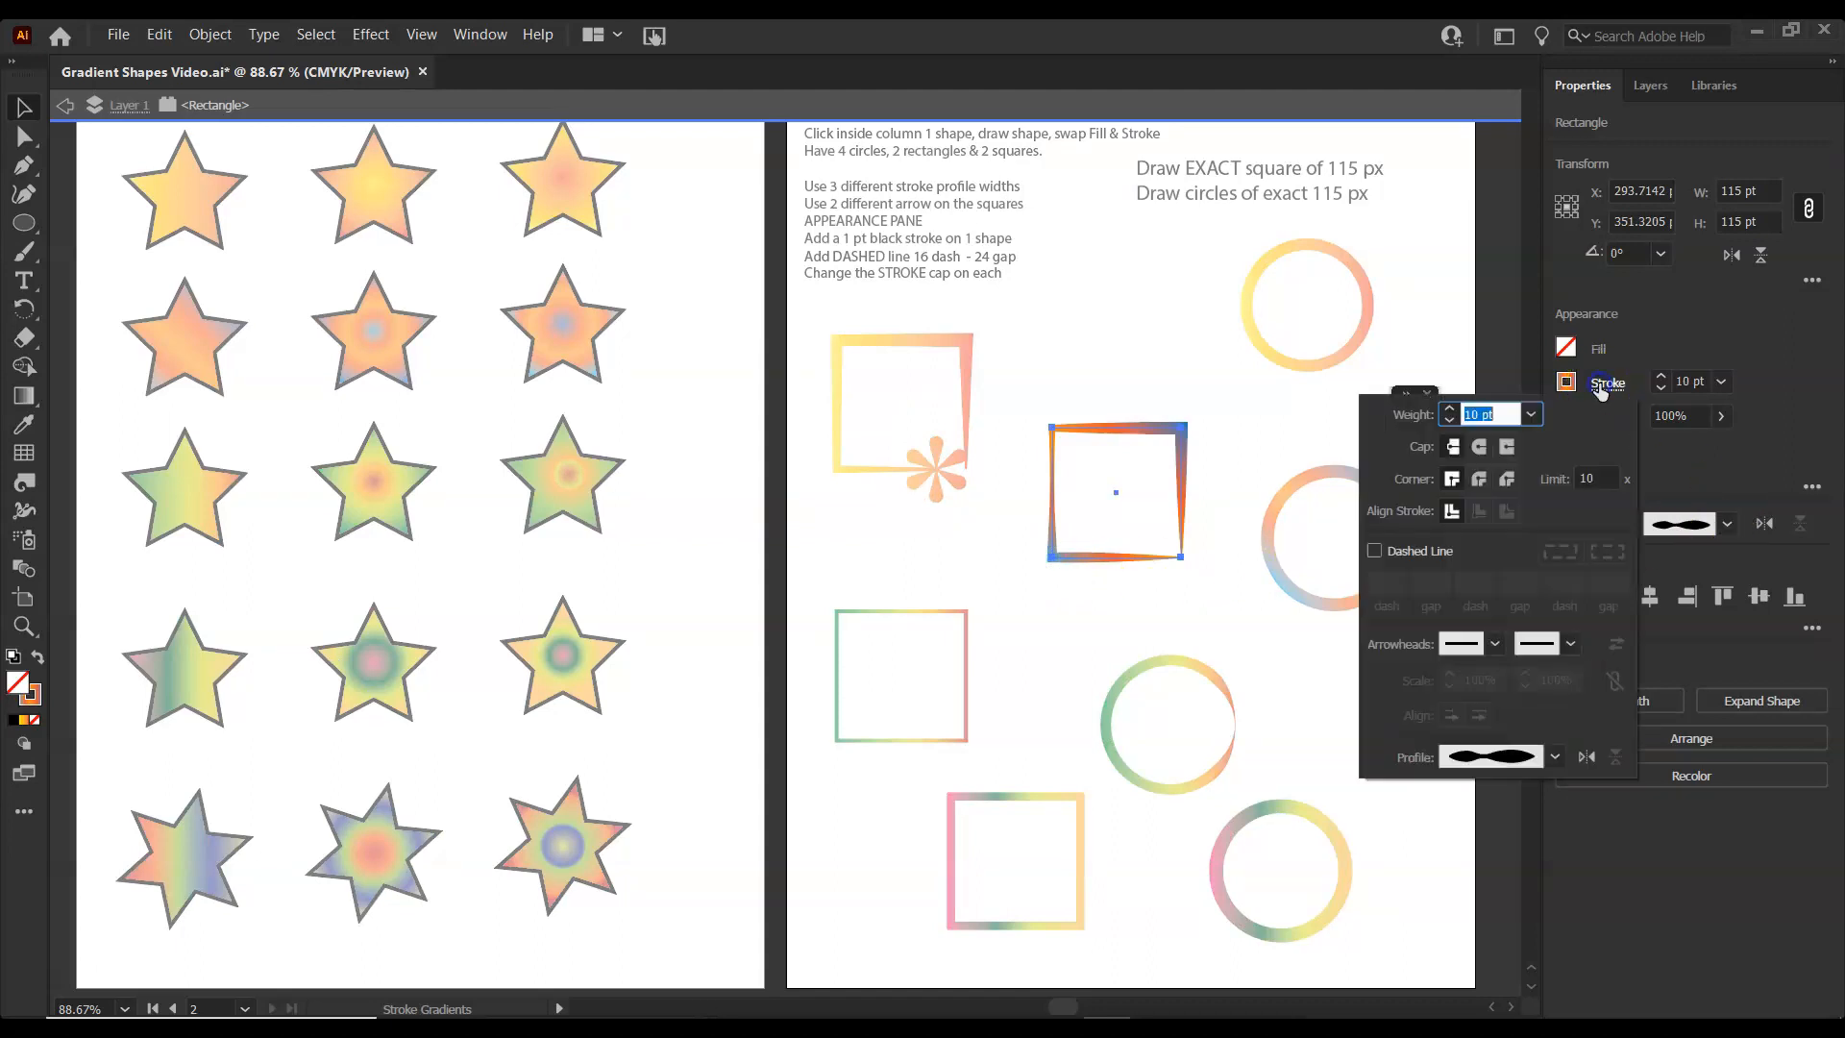
click(1494, 644)
scroll(1393, 884, down, 10)
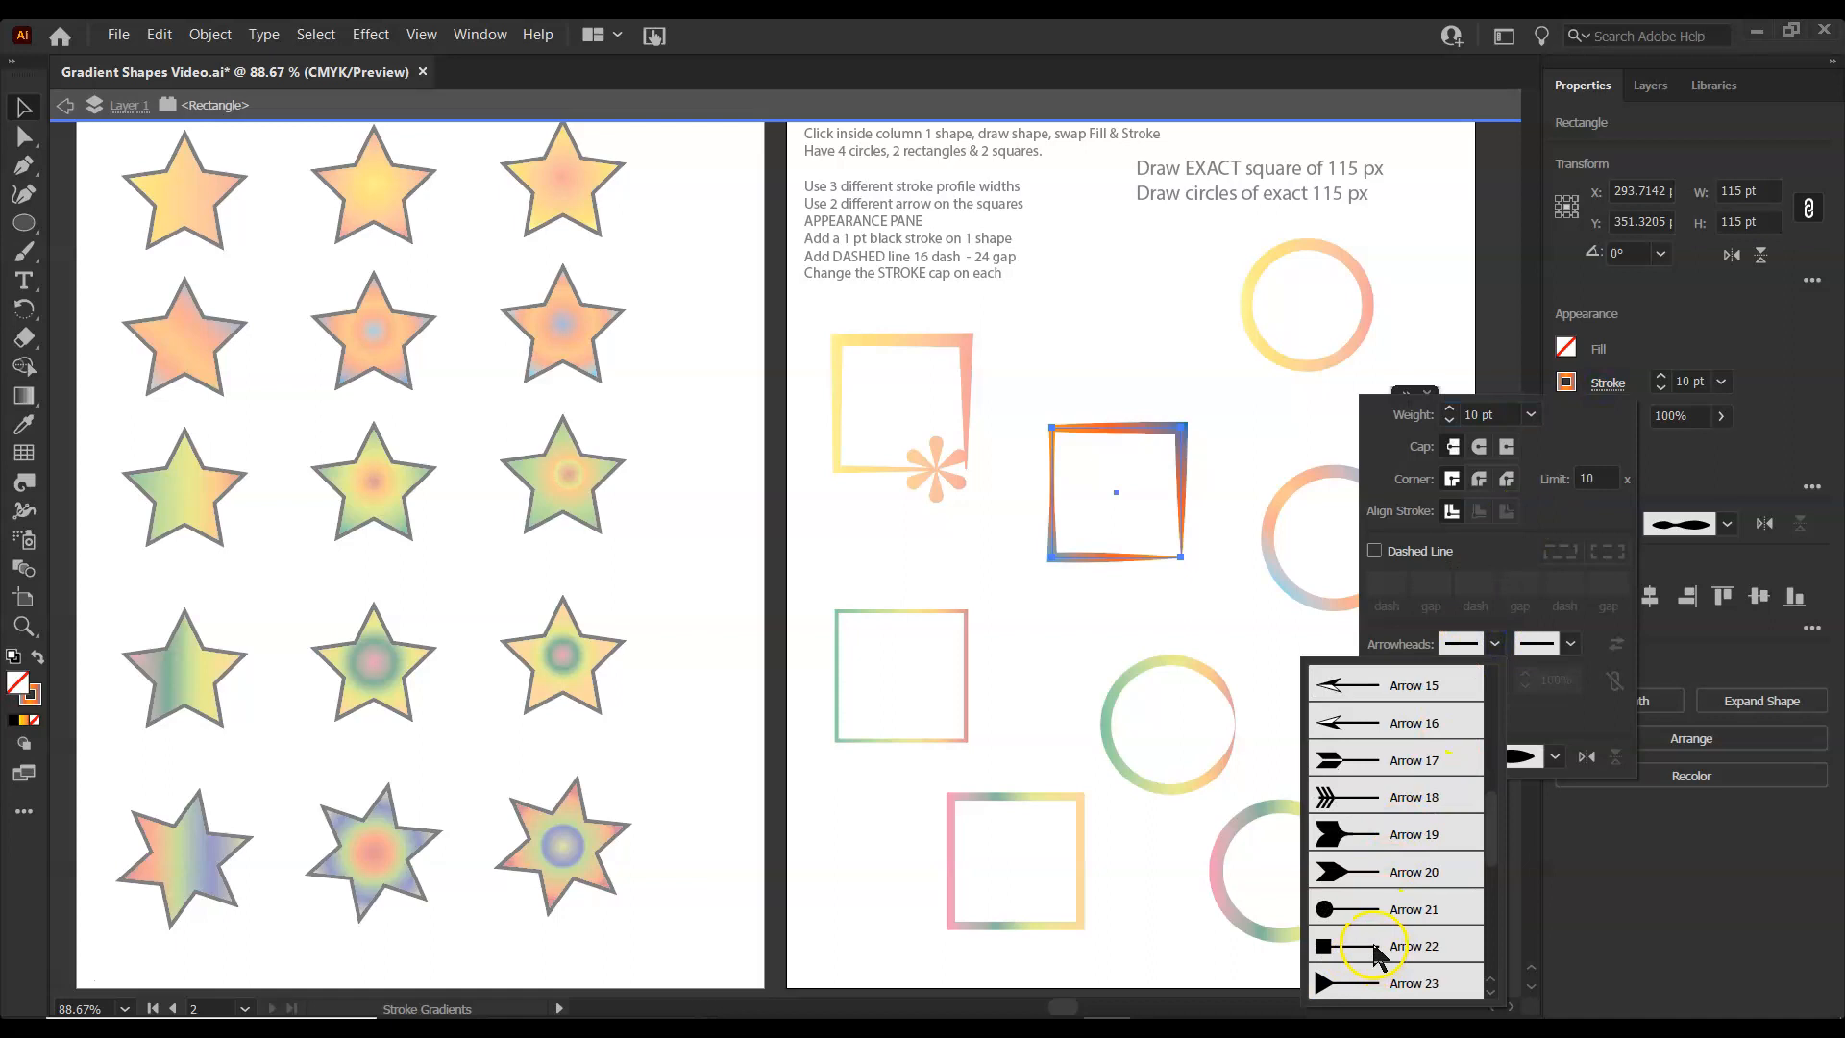
scroll(1379, 889, down, 1)
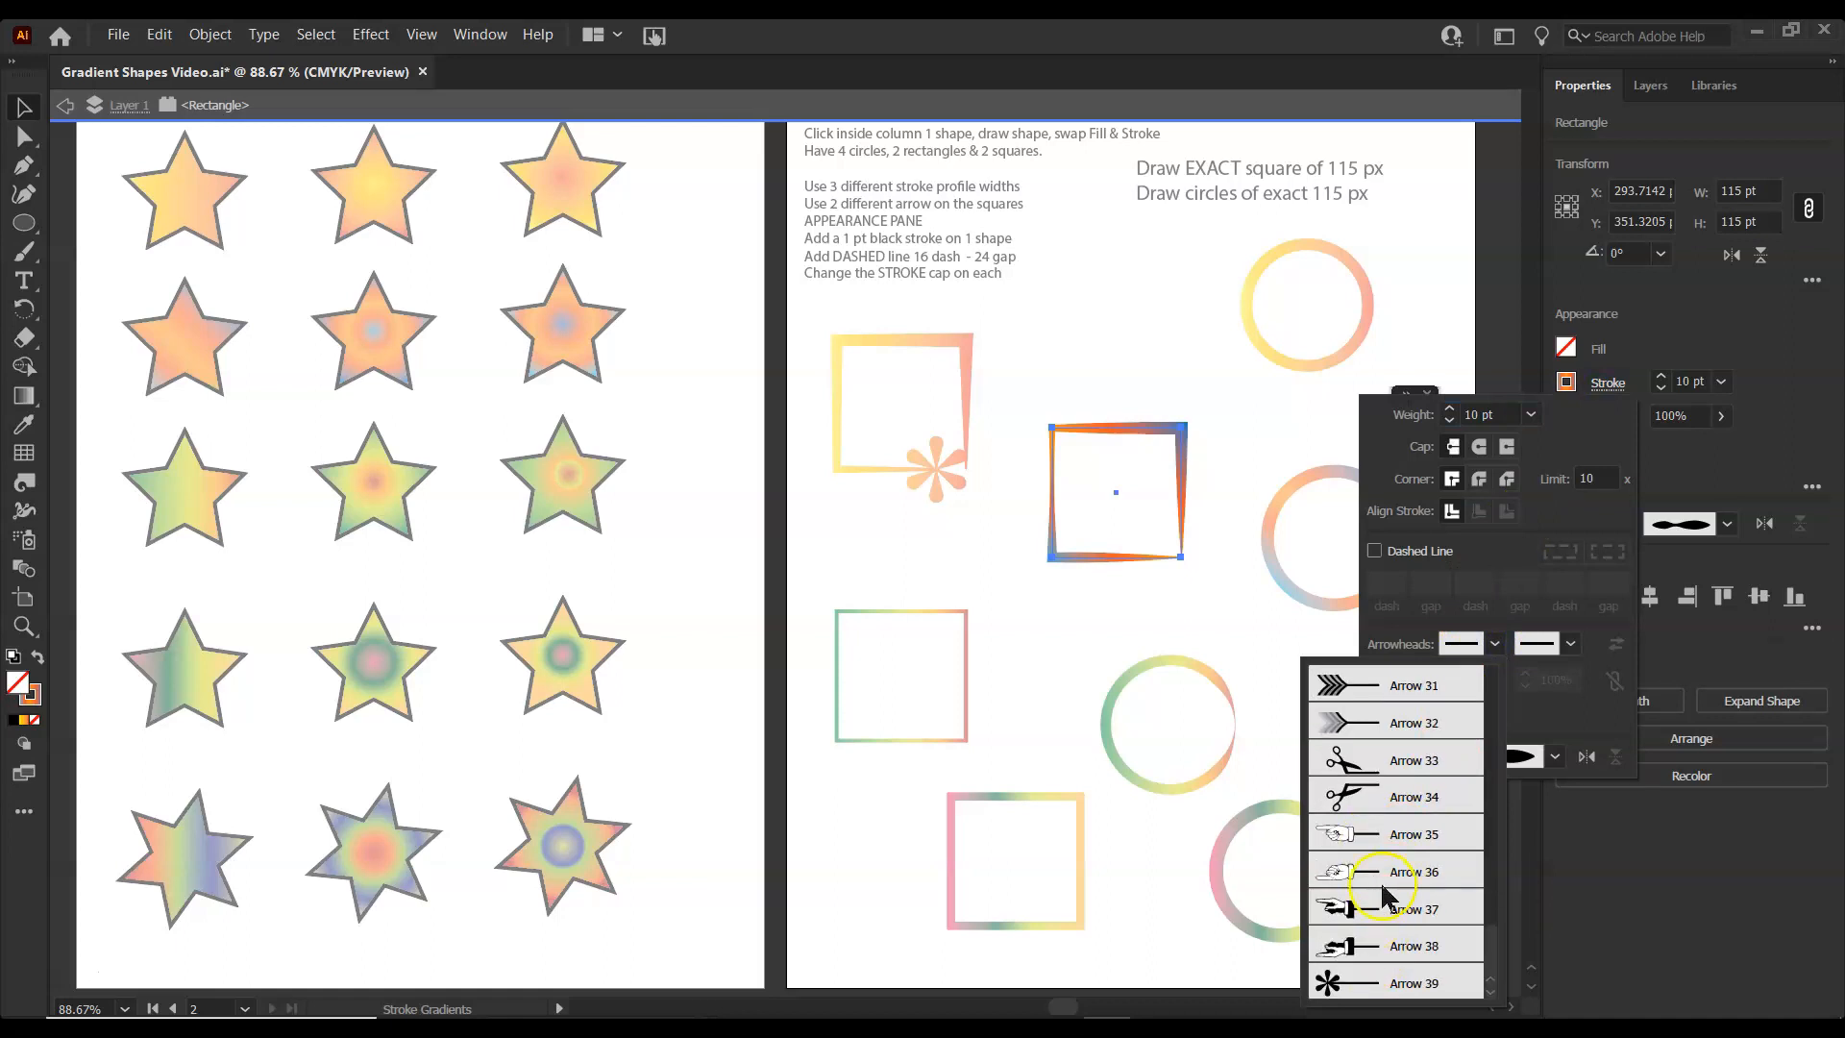
click(1339, 845)
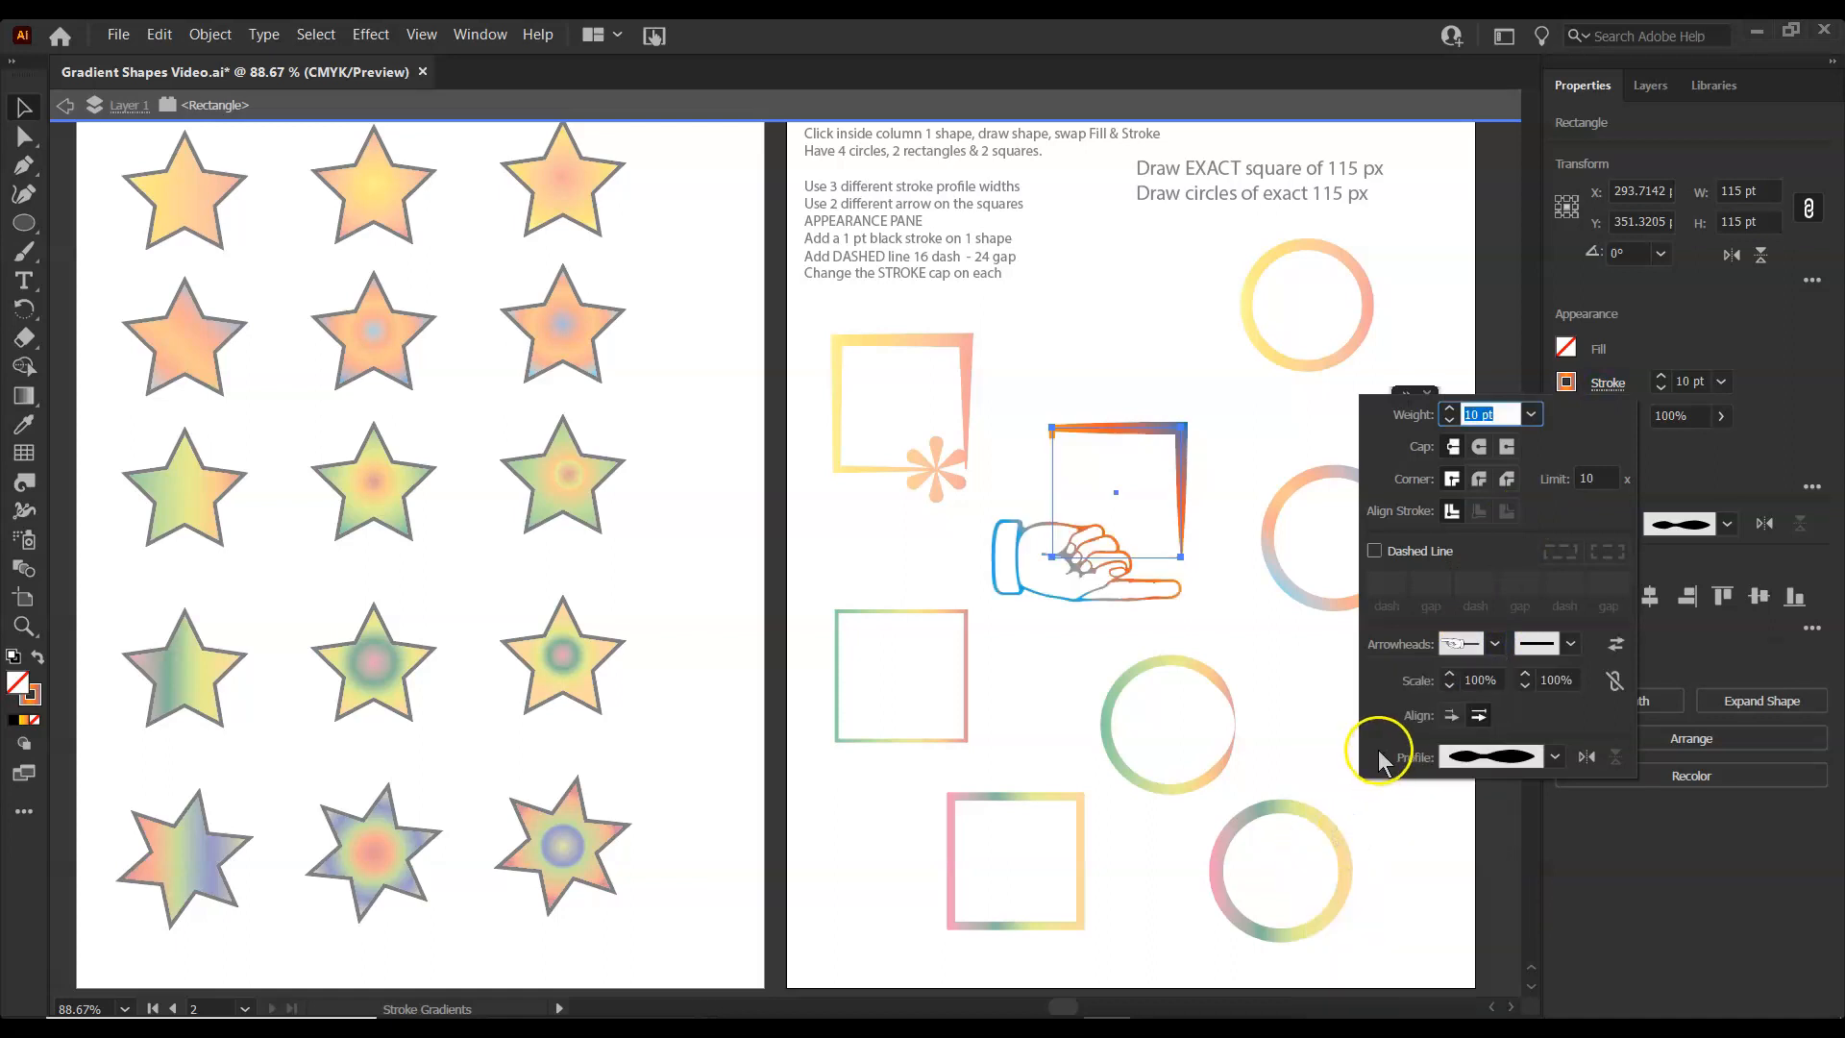
click(1449, 685)
drag(1449, 685, 1449, 685)
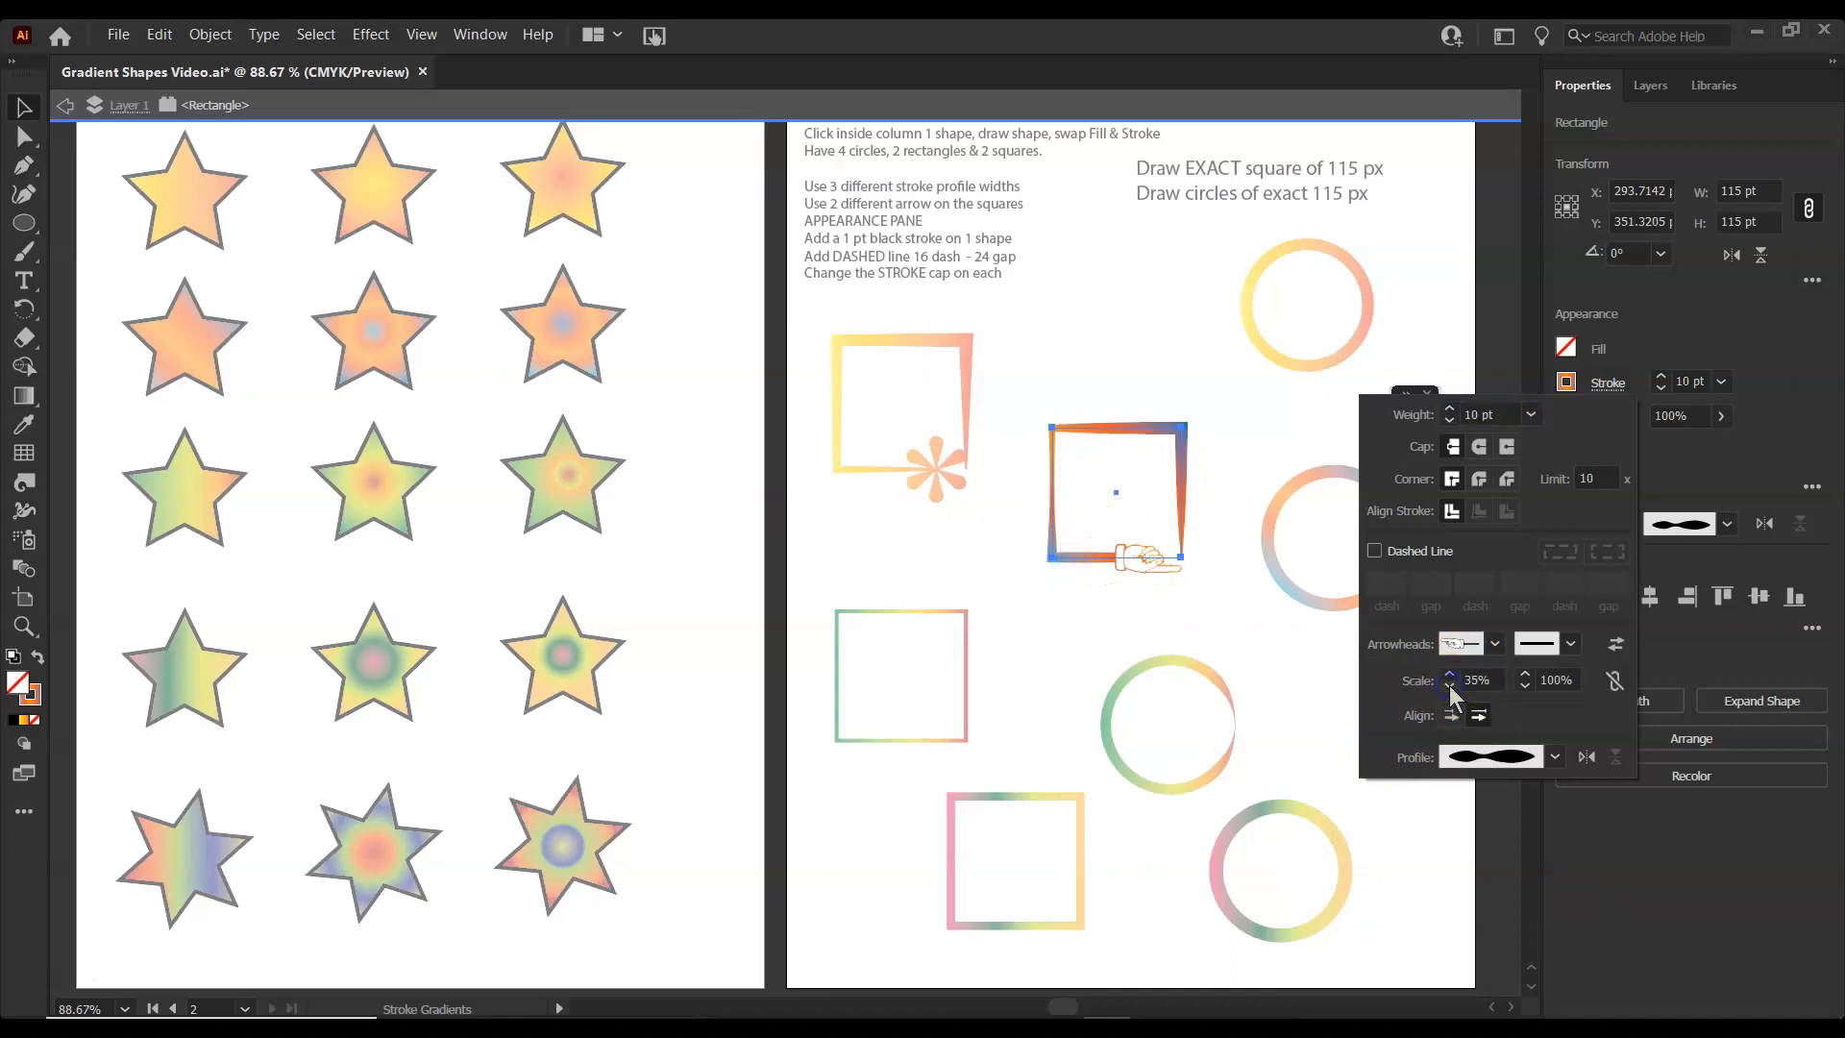
Flip the orange-and-blue square's width profile along the path, swap its start and end arrowheads, and leave isolation mode.
click(1587, 758)
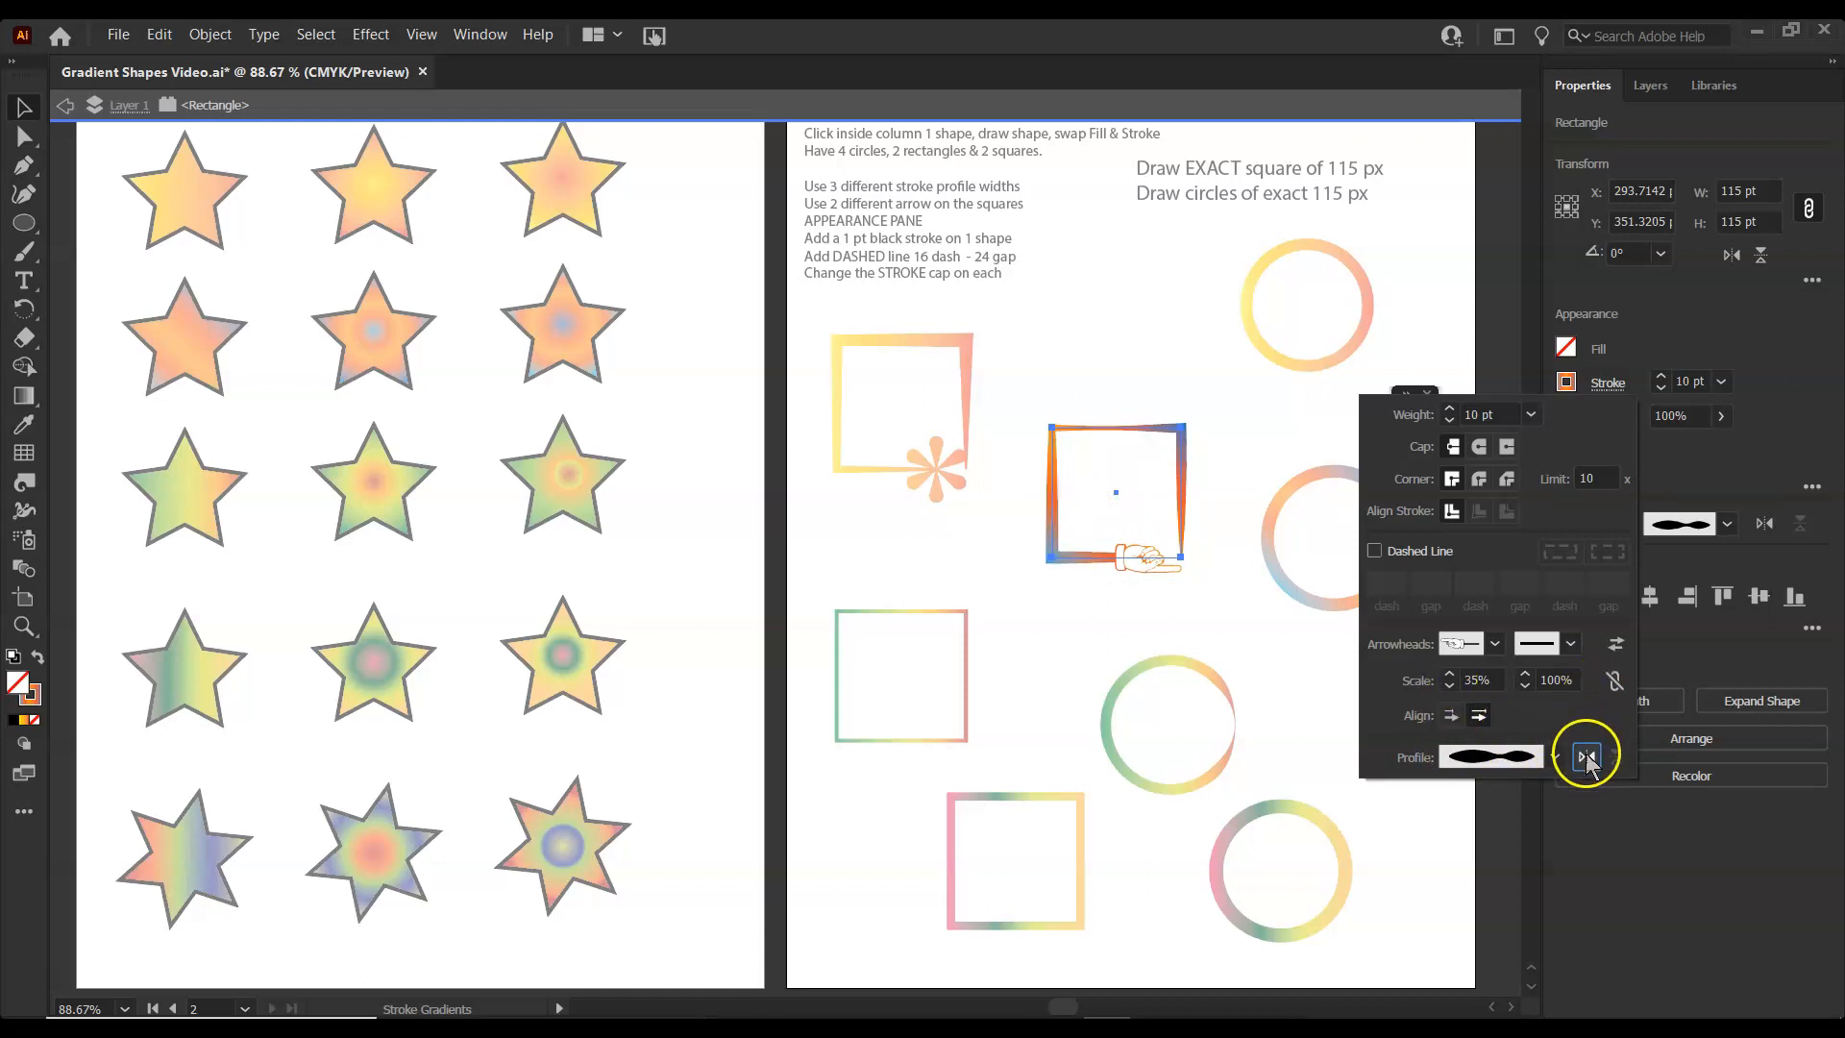
click(1615, 643)
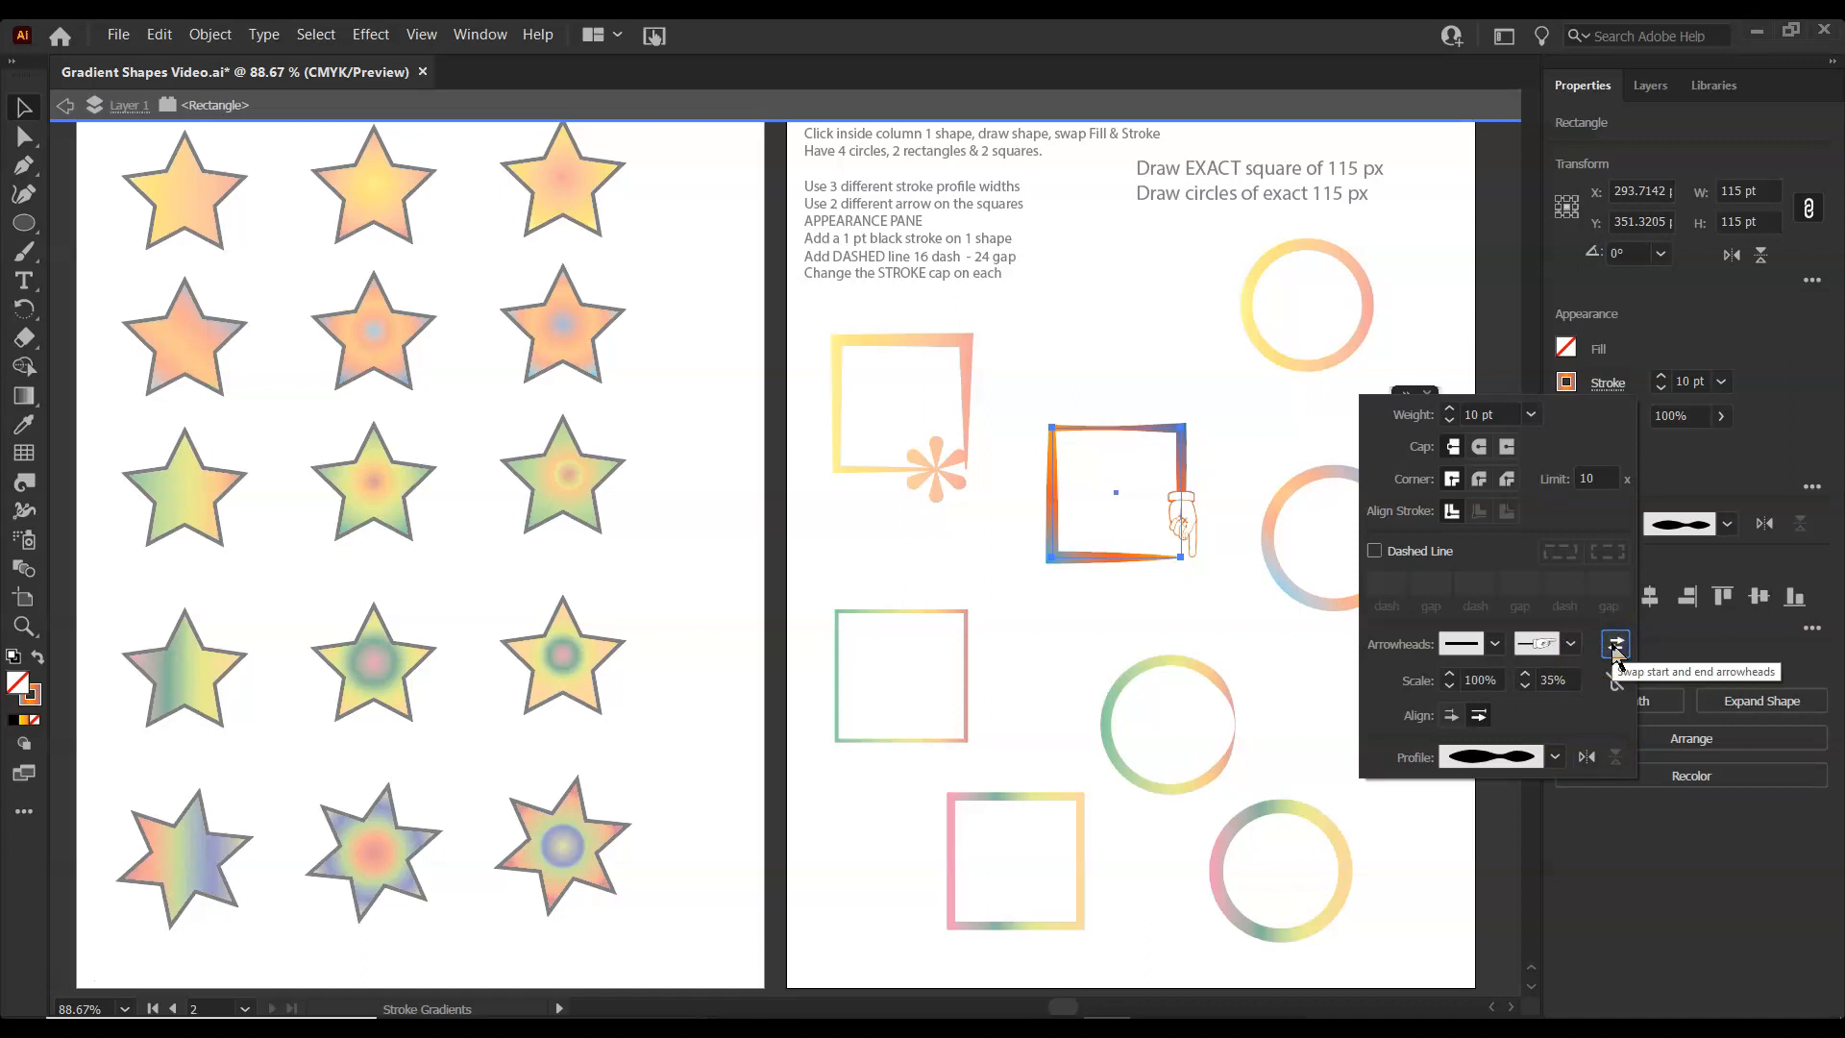
double_click(1217, 870)
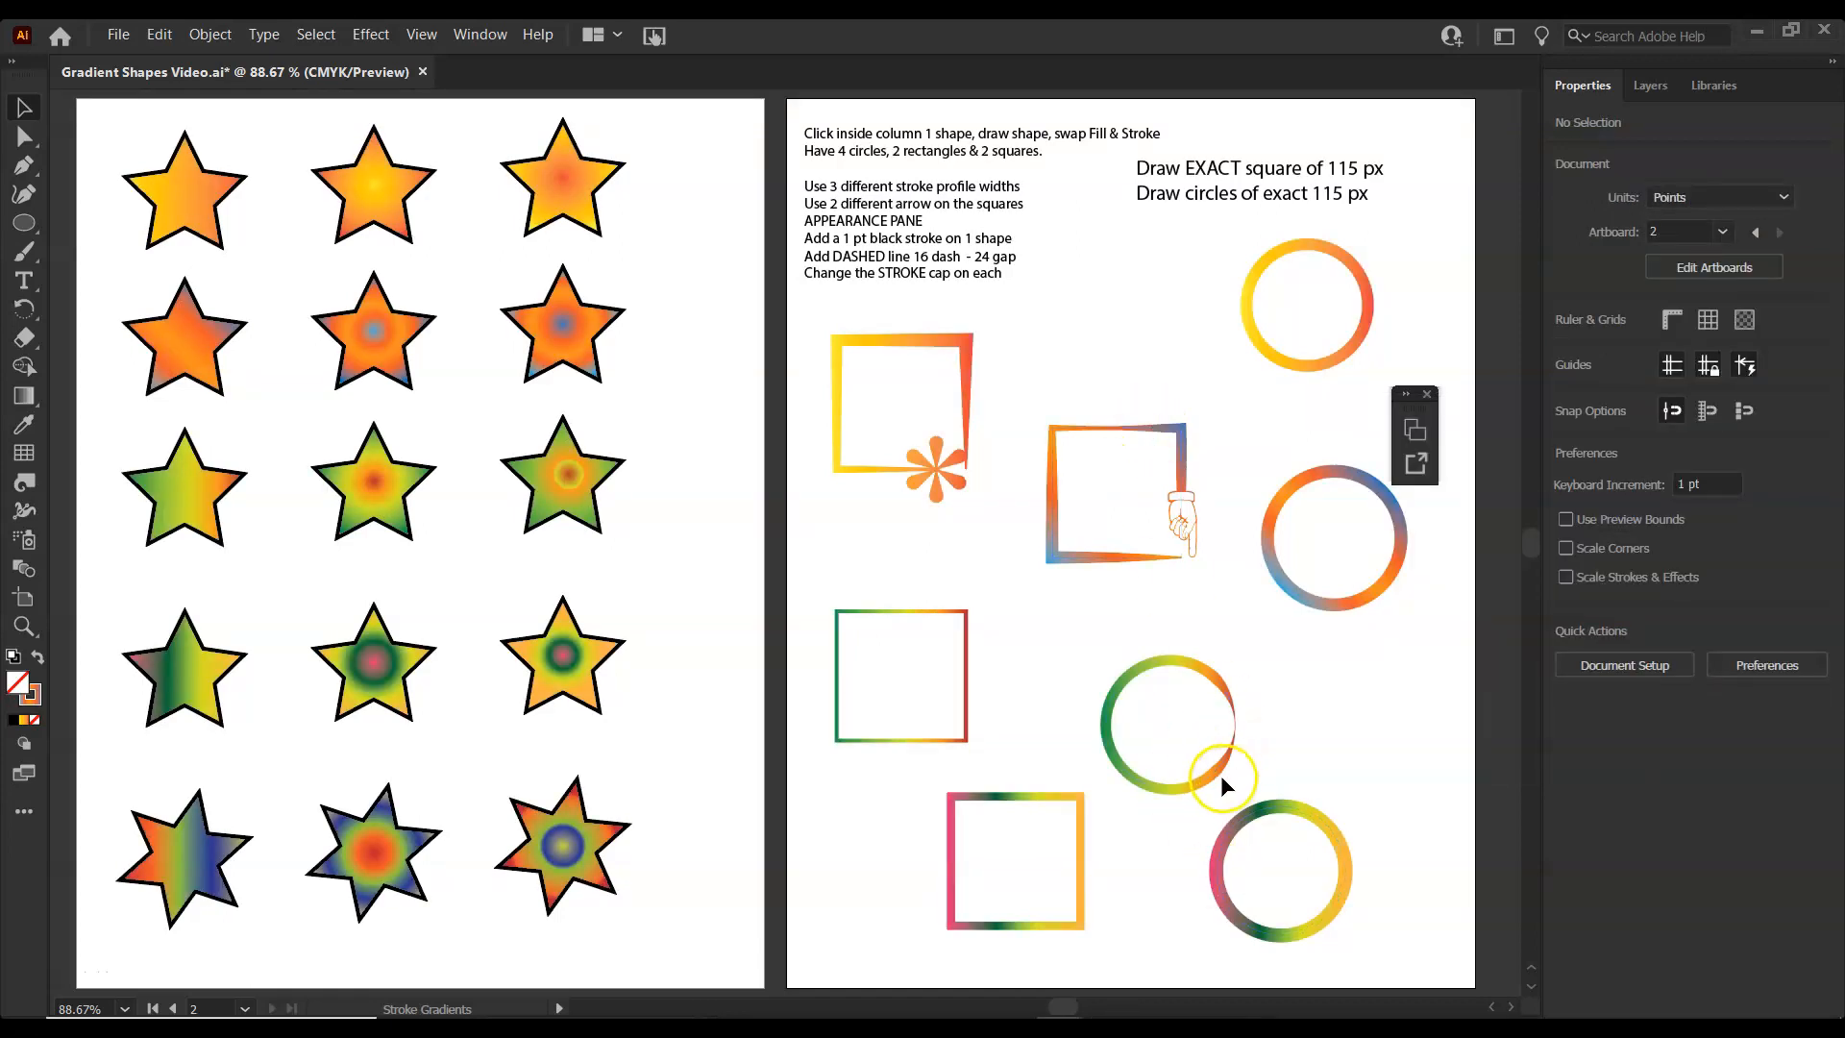
Make the stroke of the pink, green and yellow circle a dashed line with 12 pt dashes and a butt cap.
click(1227, 833)
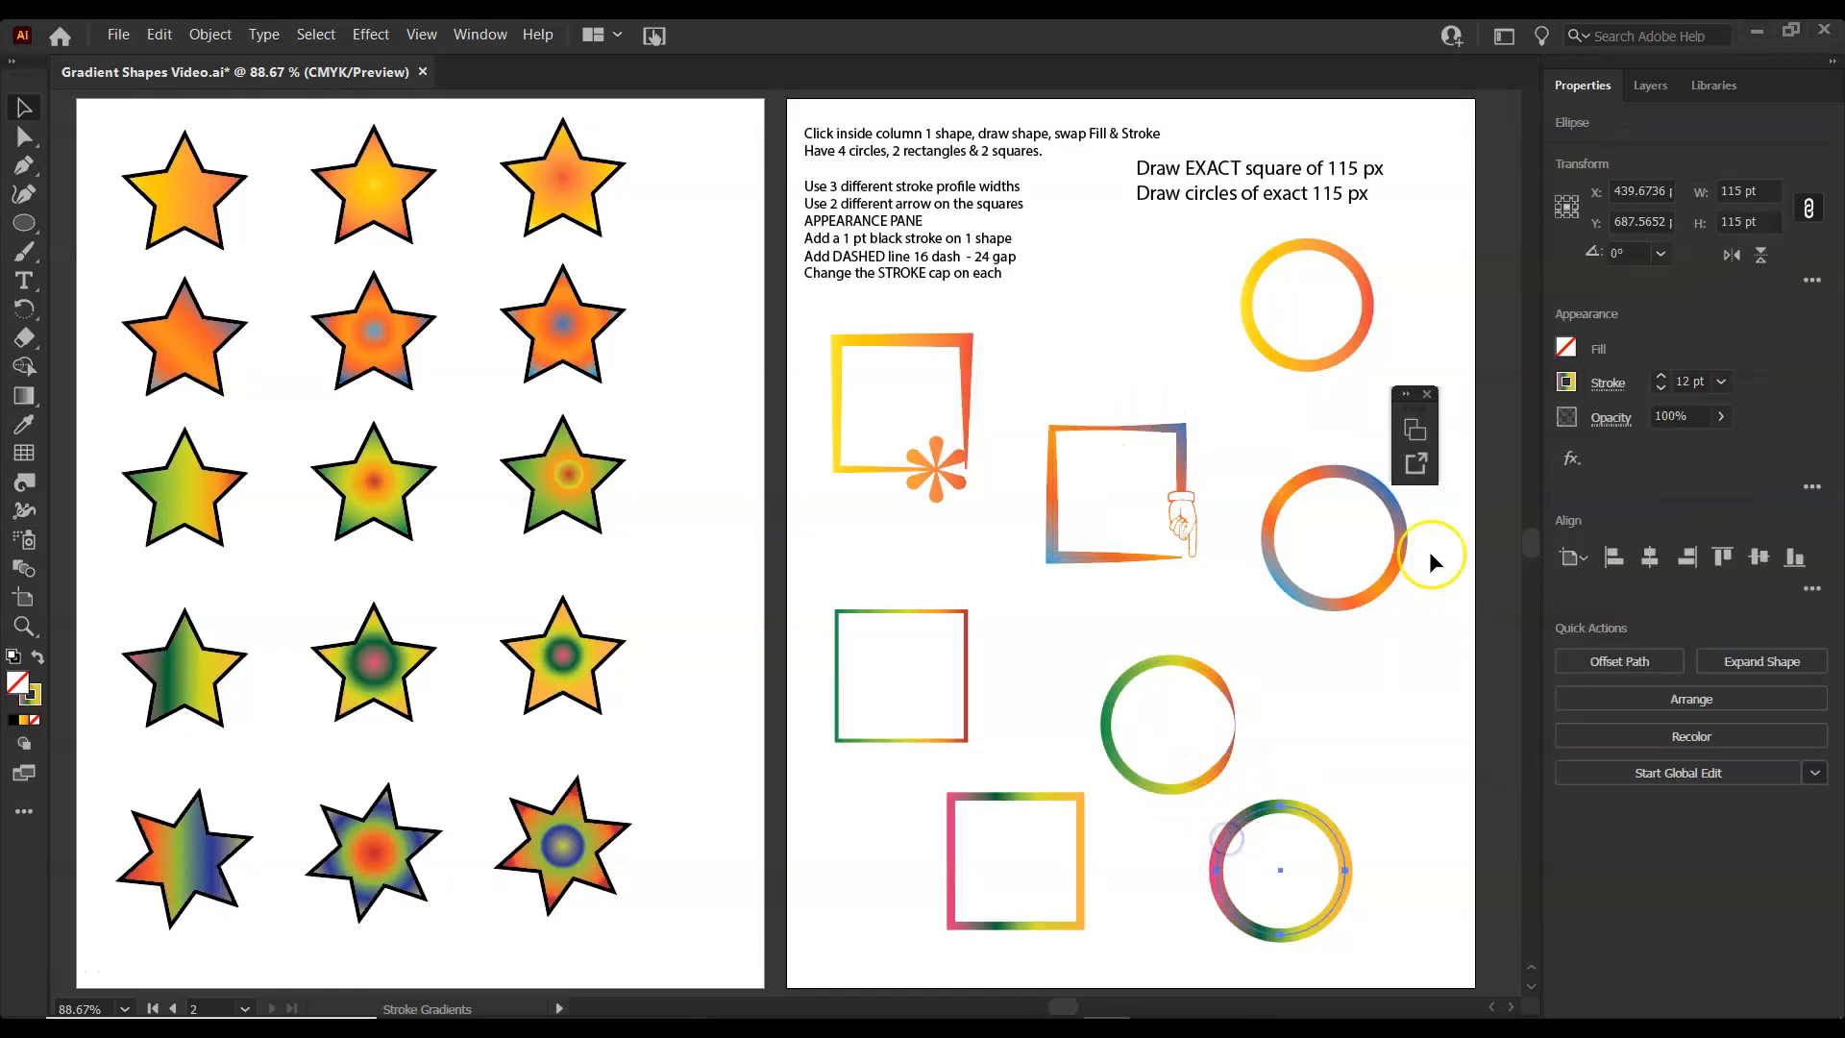
click(1607, 385)
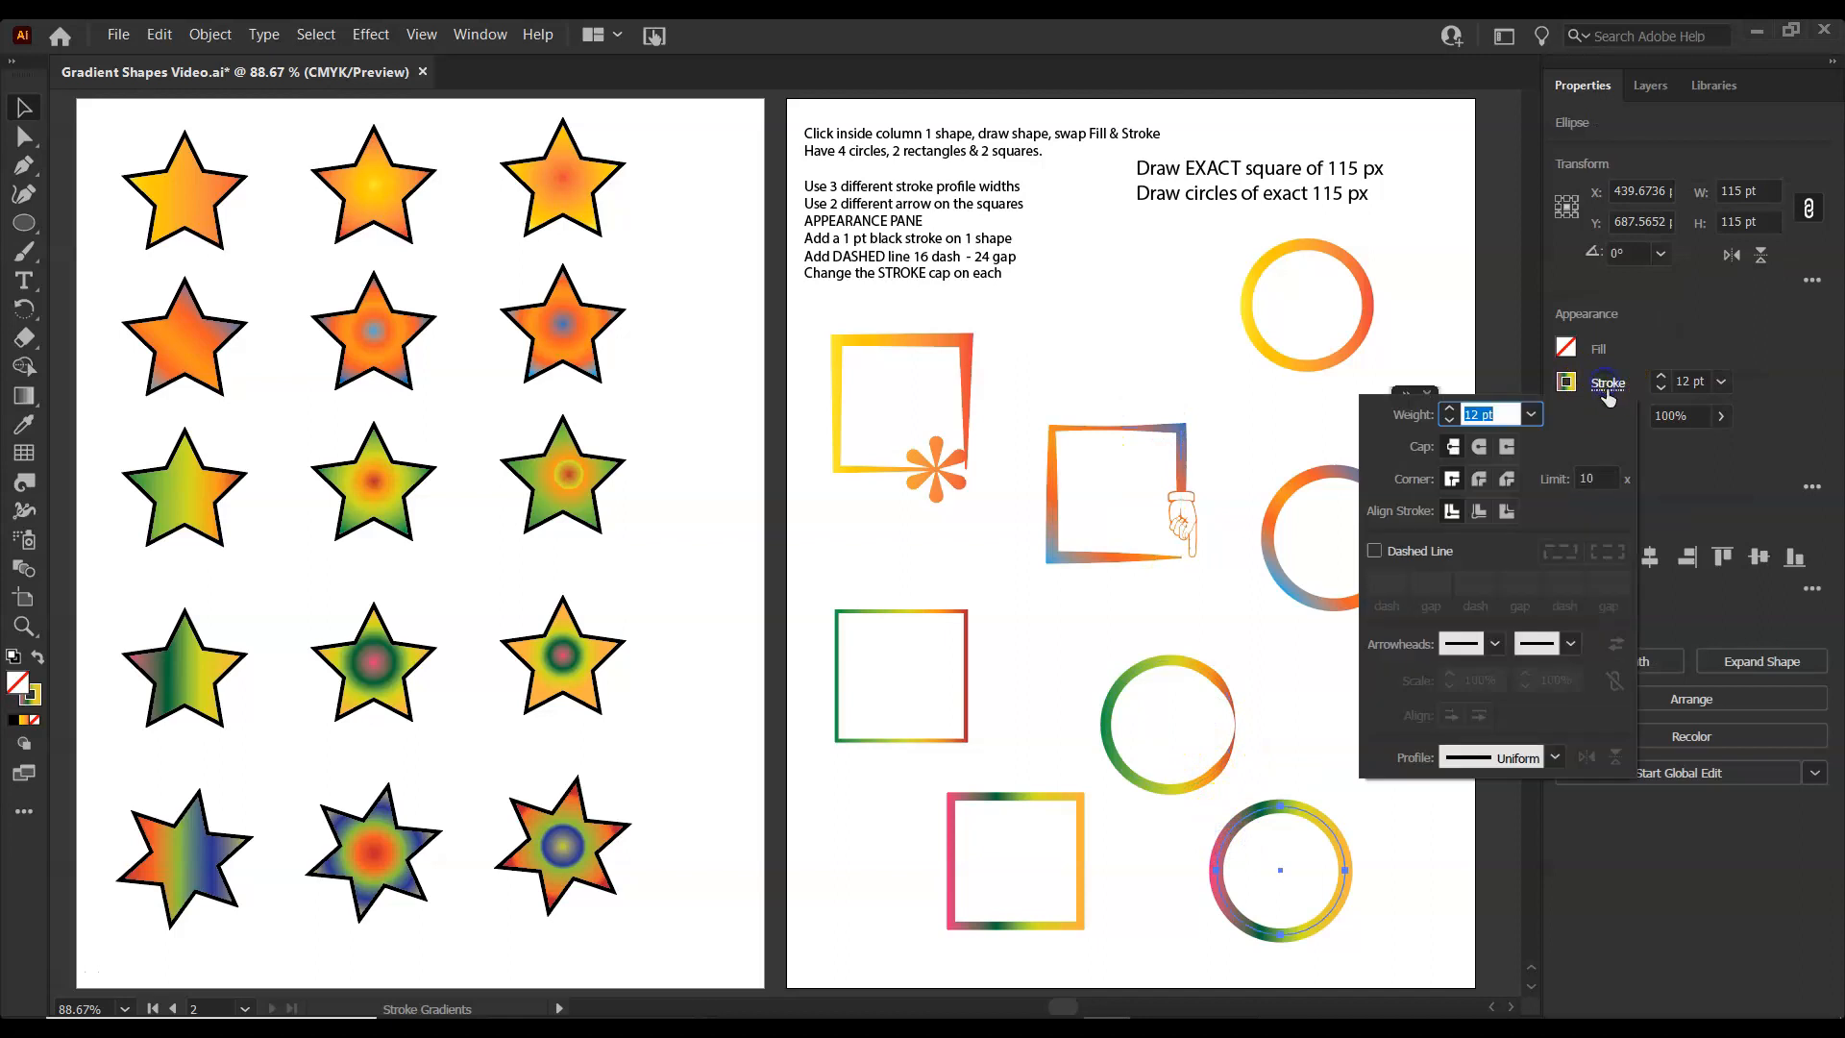
click(1377, 552)
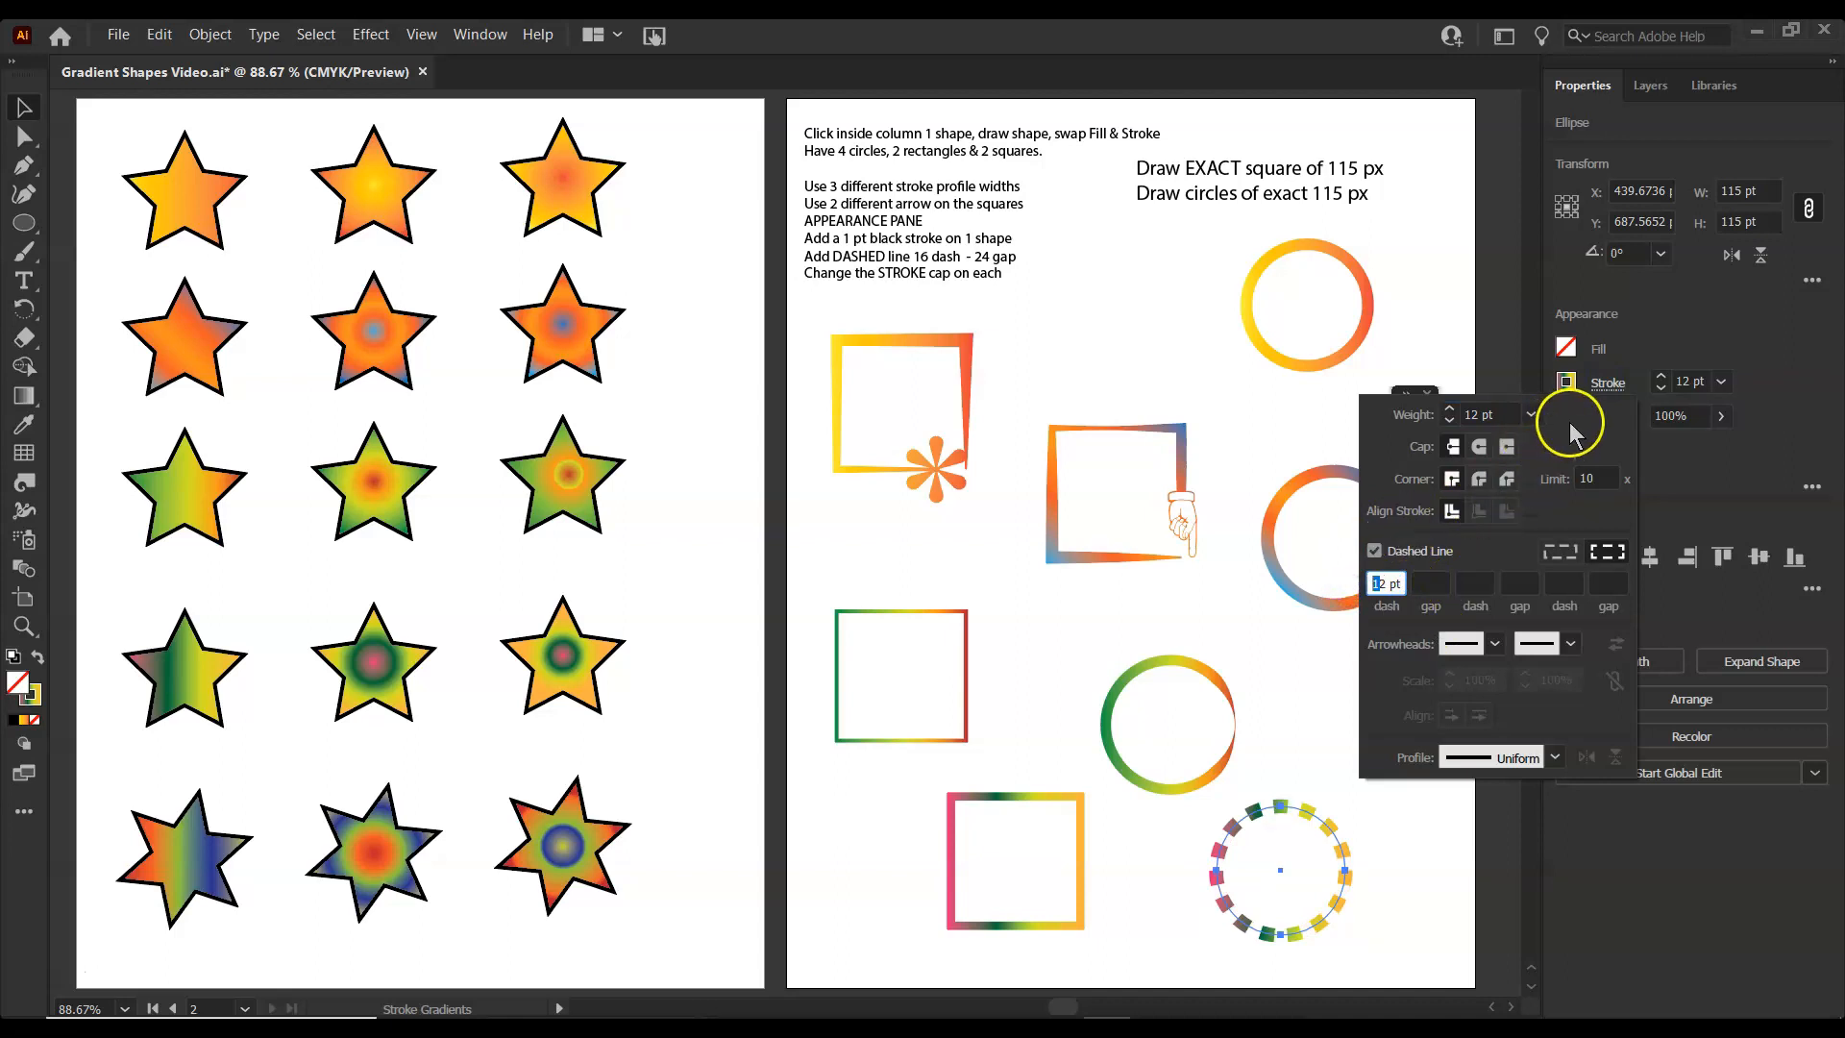
click(1454, 448)
Make the stroke of the orange-and-blue circle a dashed line with 12 pt dashes and a round cap.
click(1284, 589)
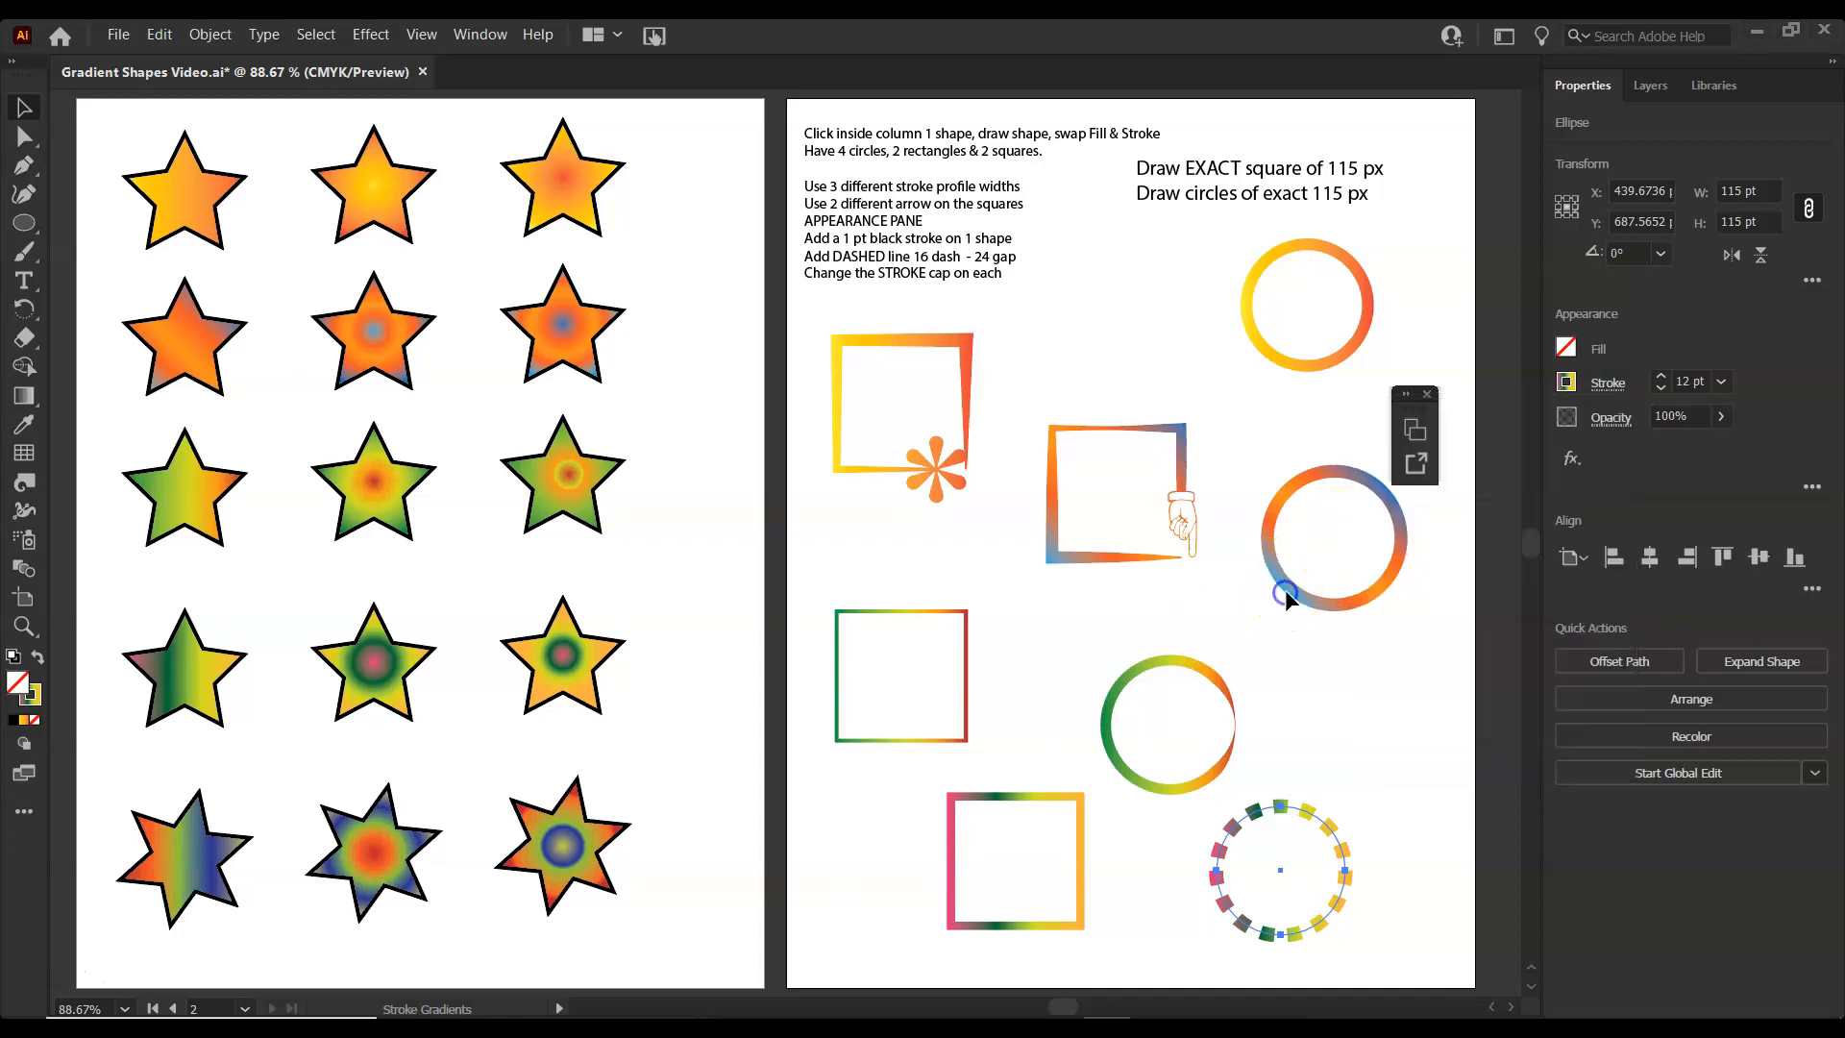
double_click(1289, 589)
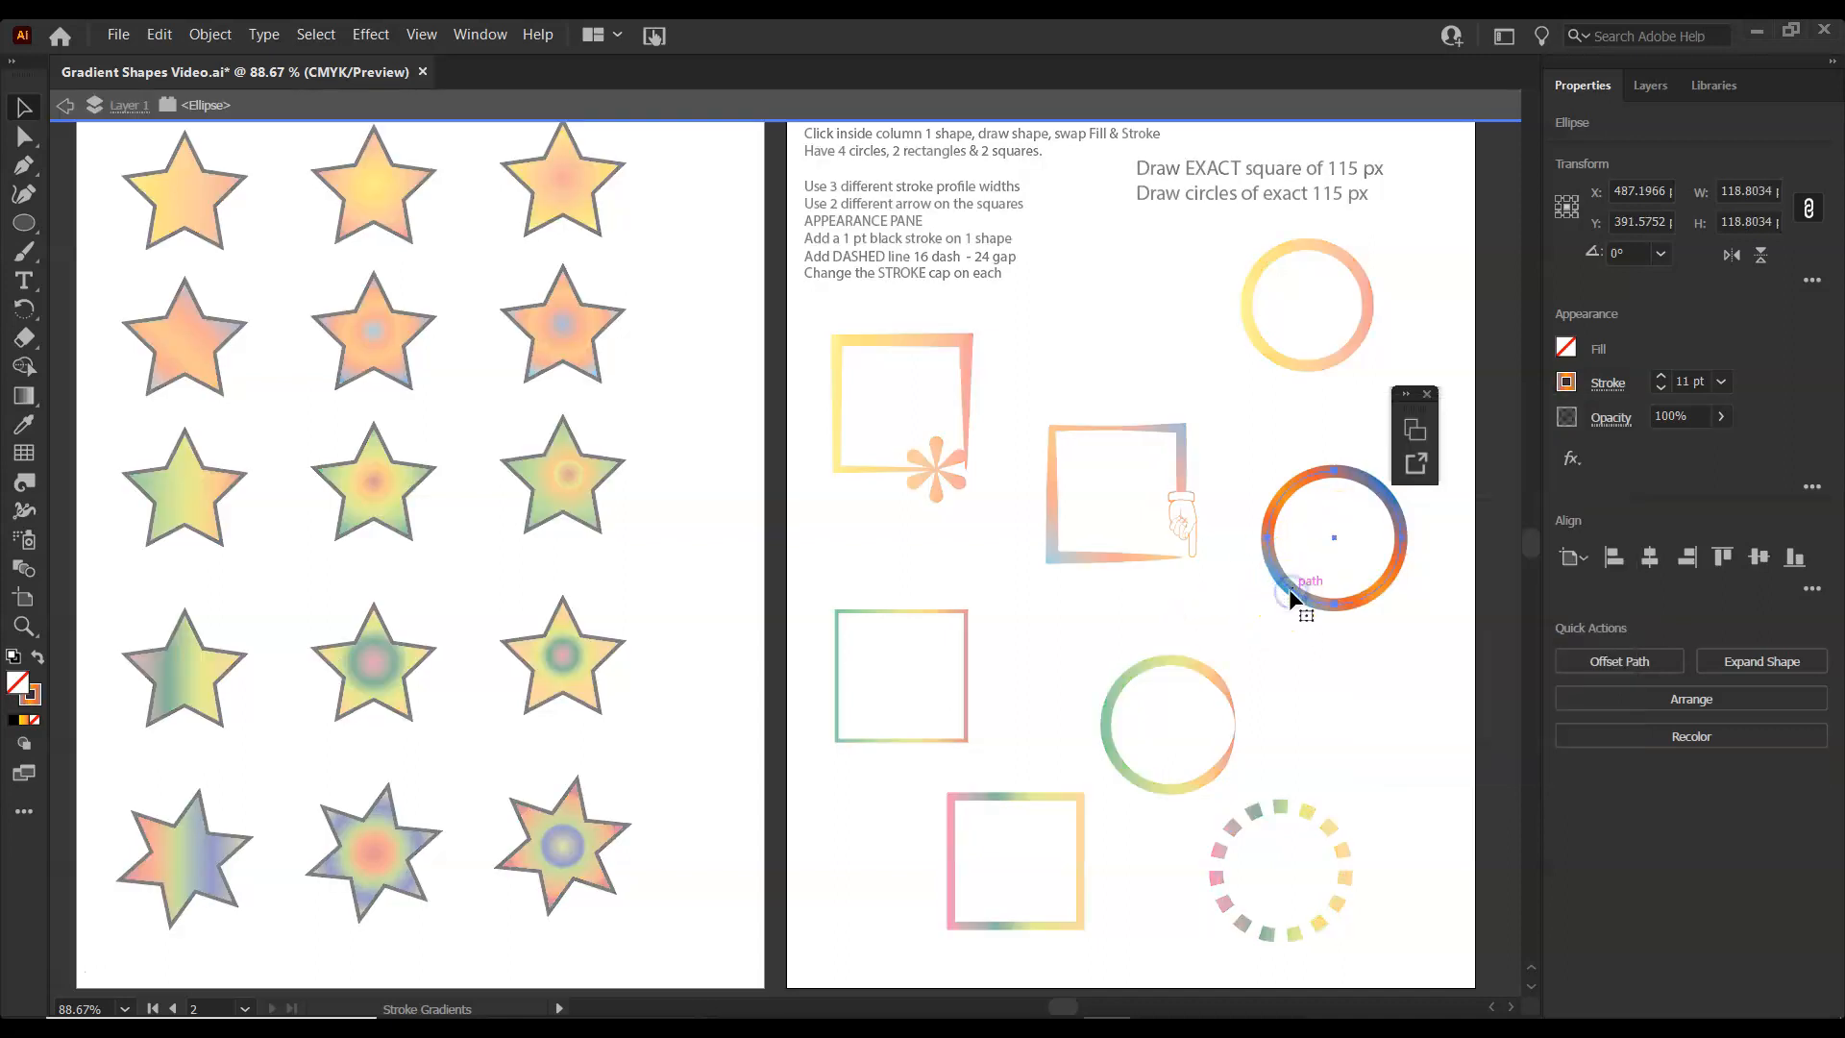
click(1608, 383)
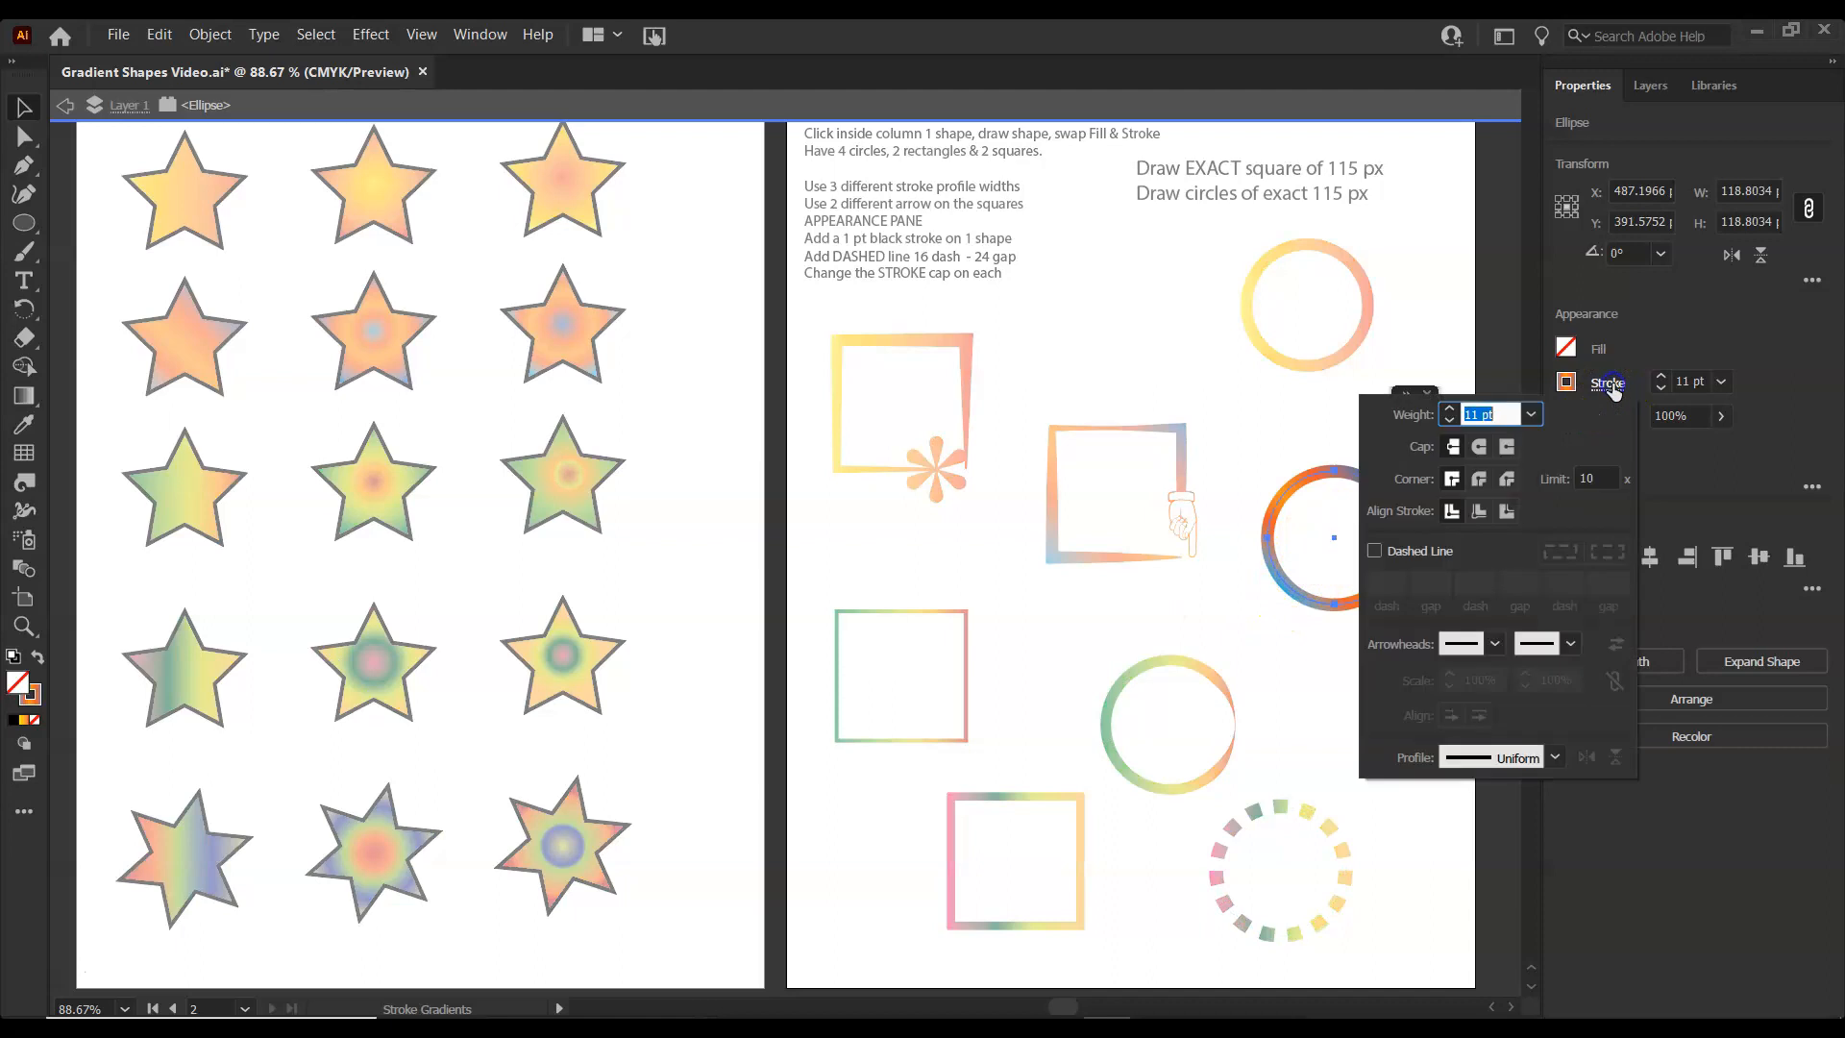
click(1375, 552)
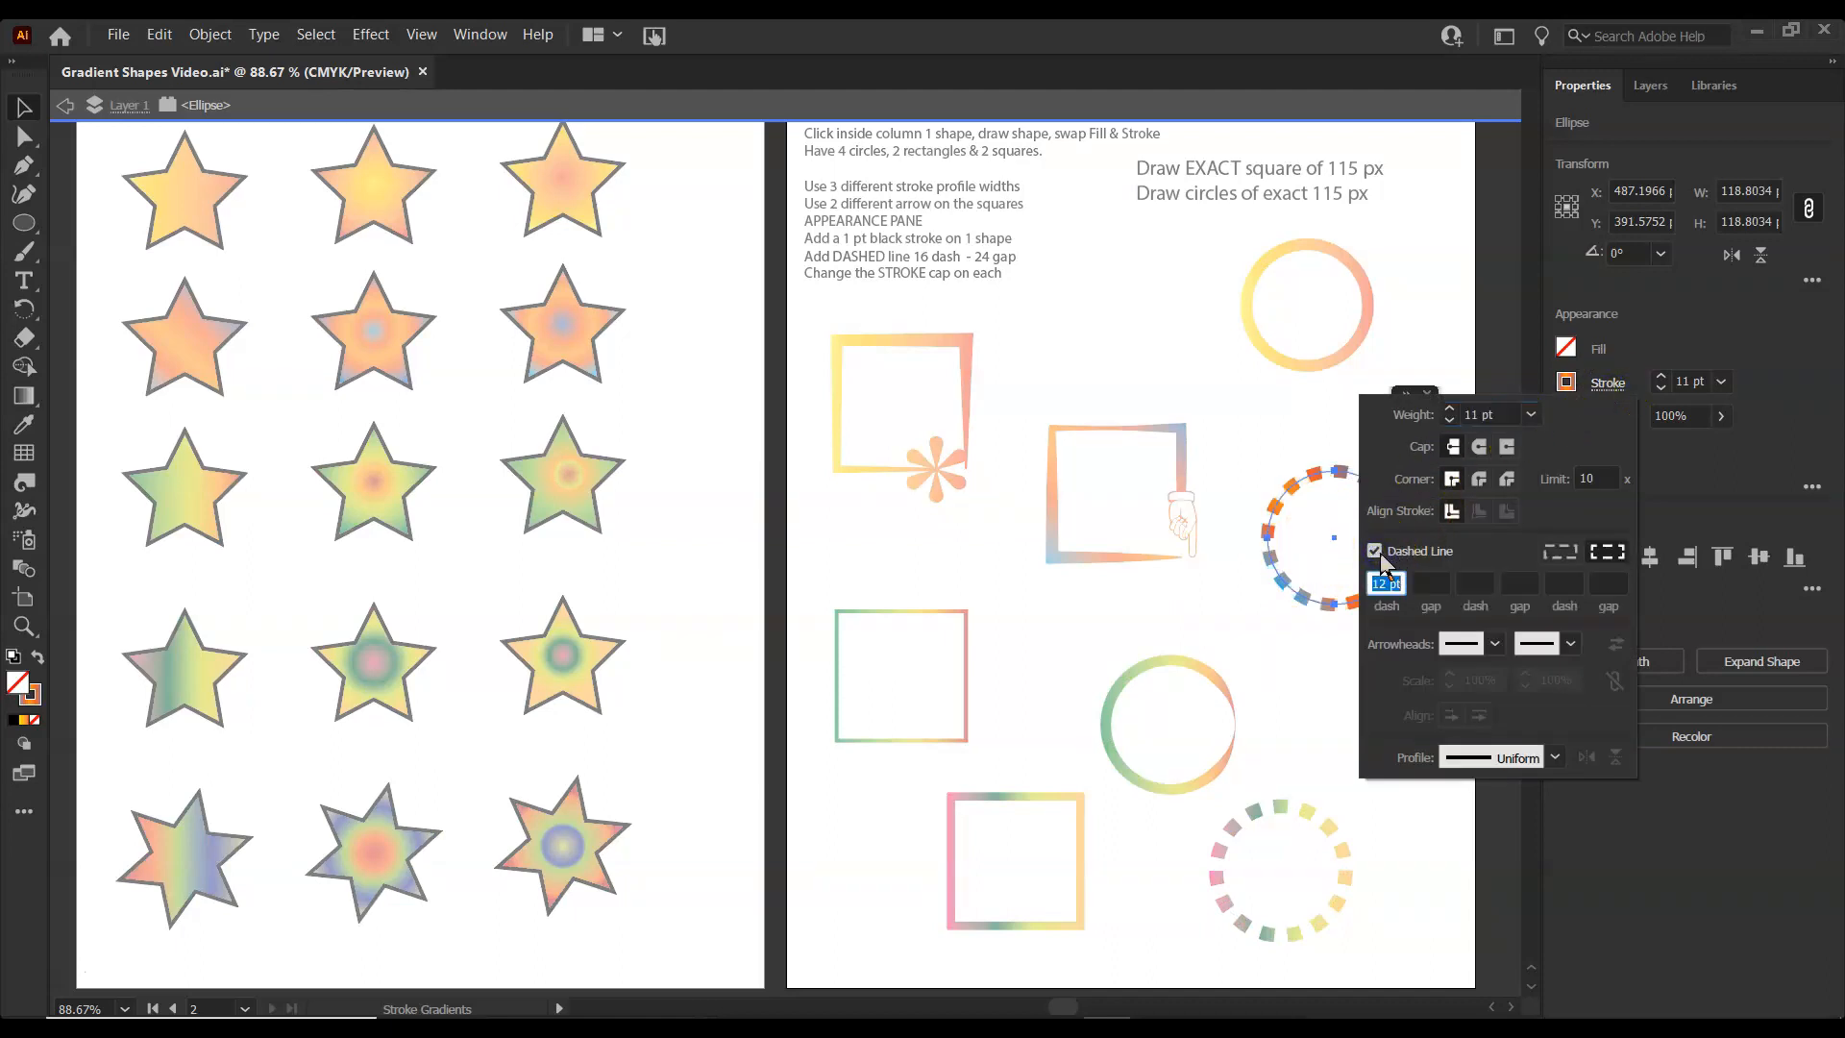
click(1480, 448)
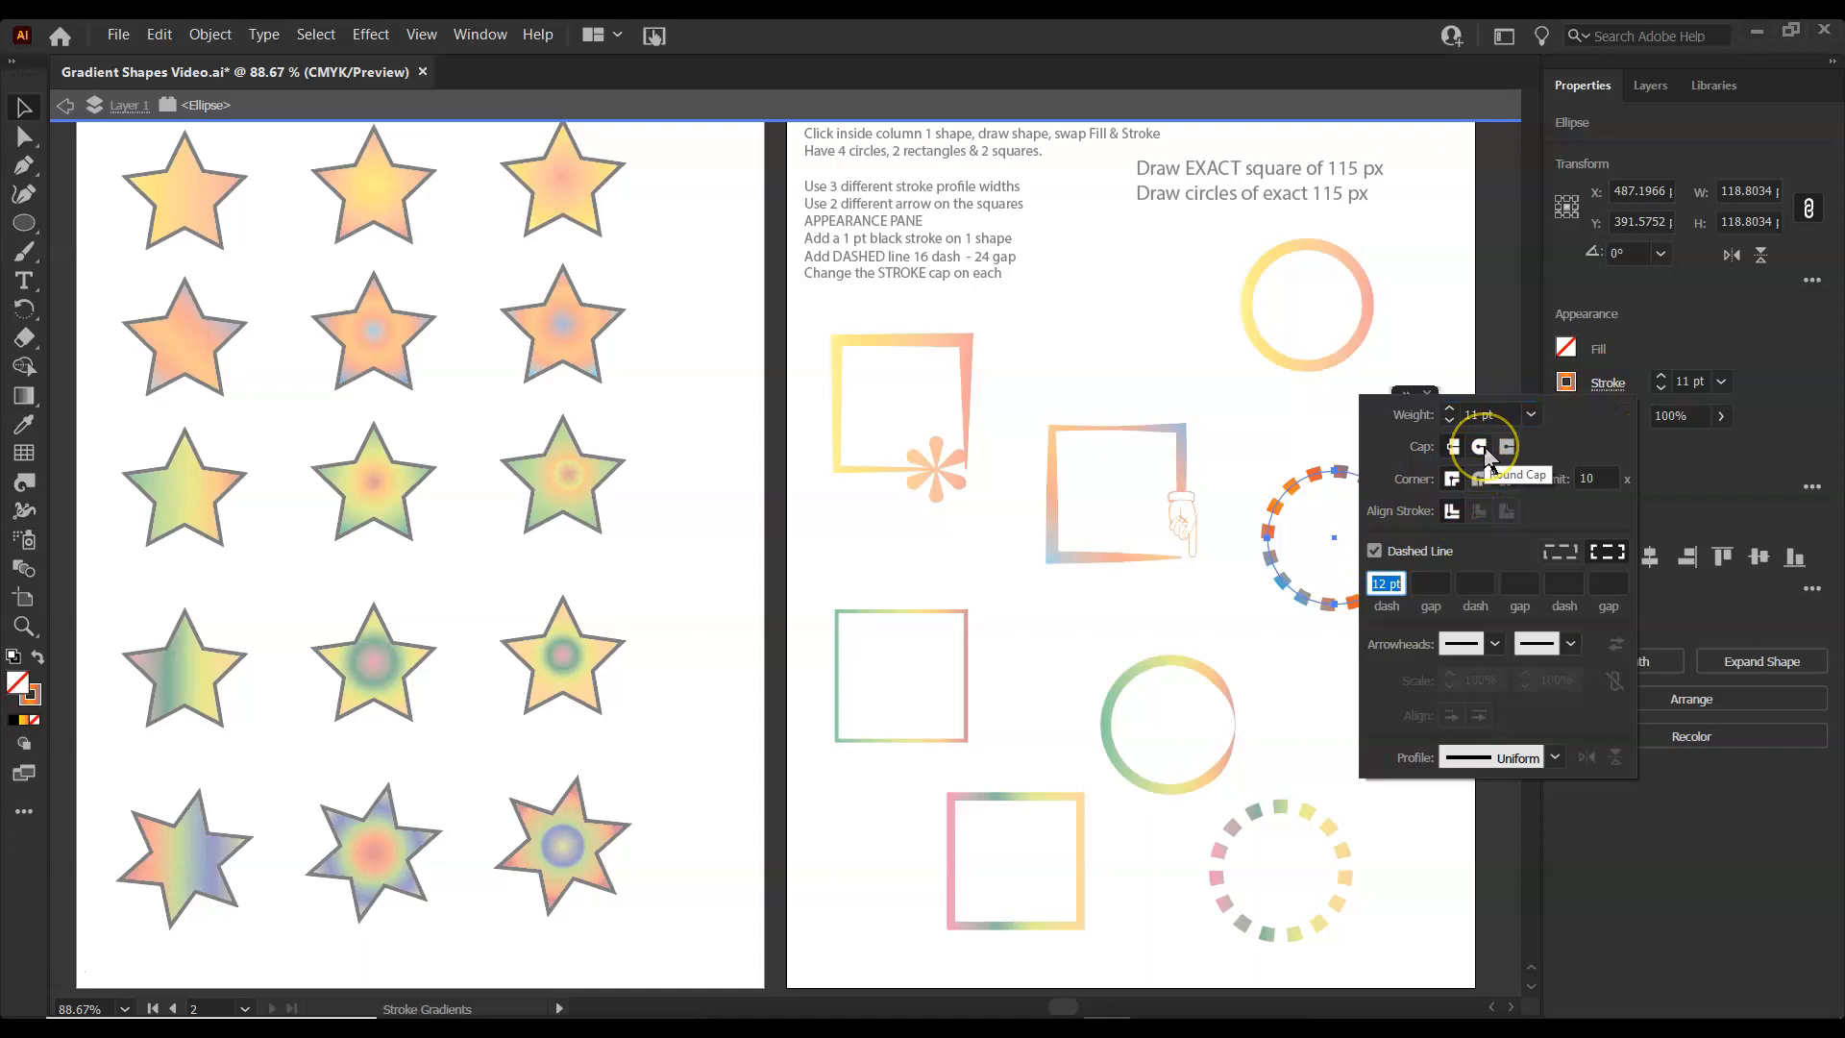
click(1481, 448)
Set the orange-and-blue circle's first gap to 20 pt and its second dash to 12 pt.
click(1396, 604)
click(1432, 585)
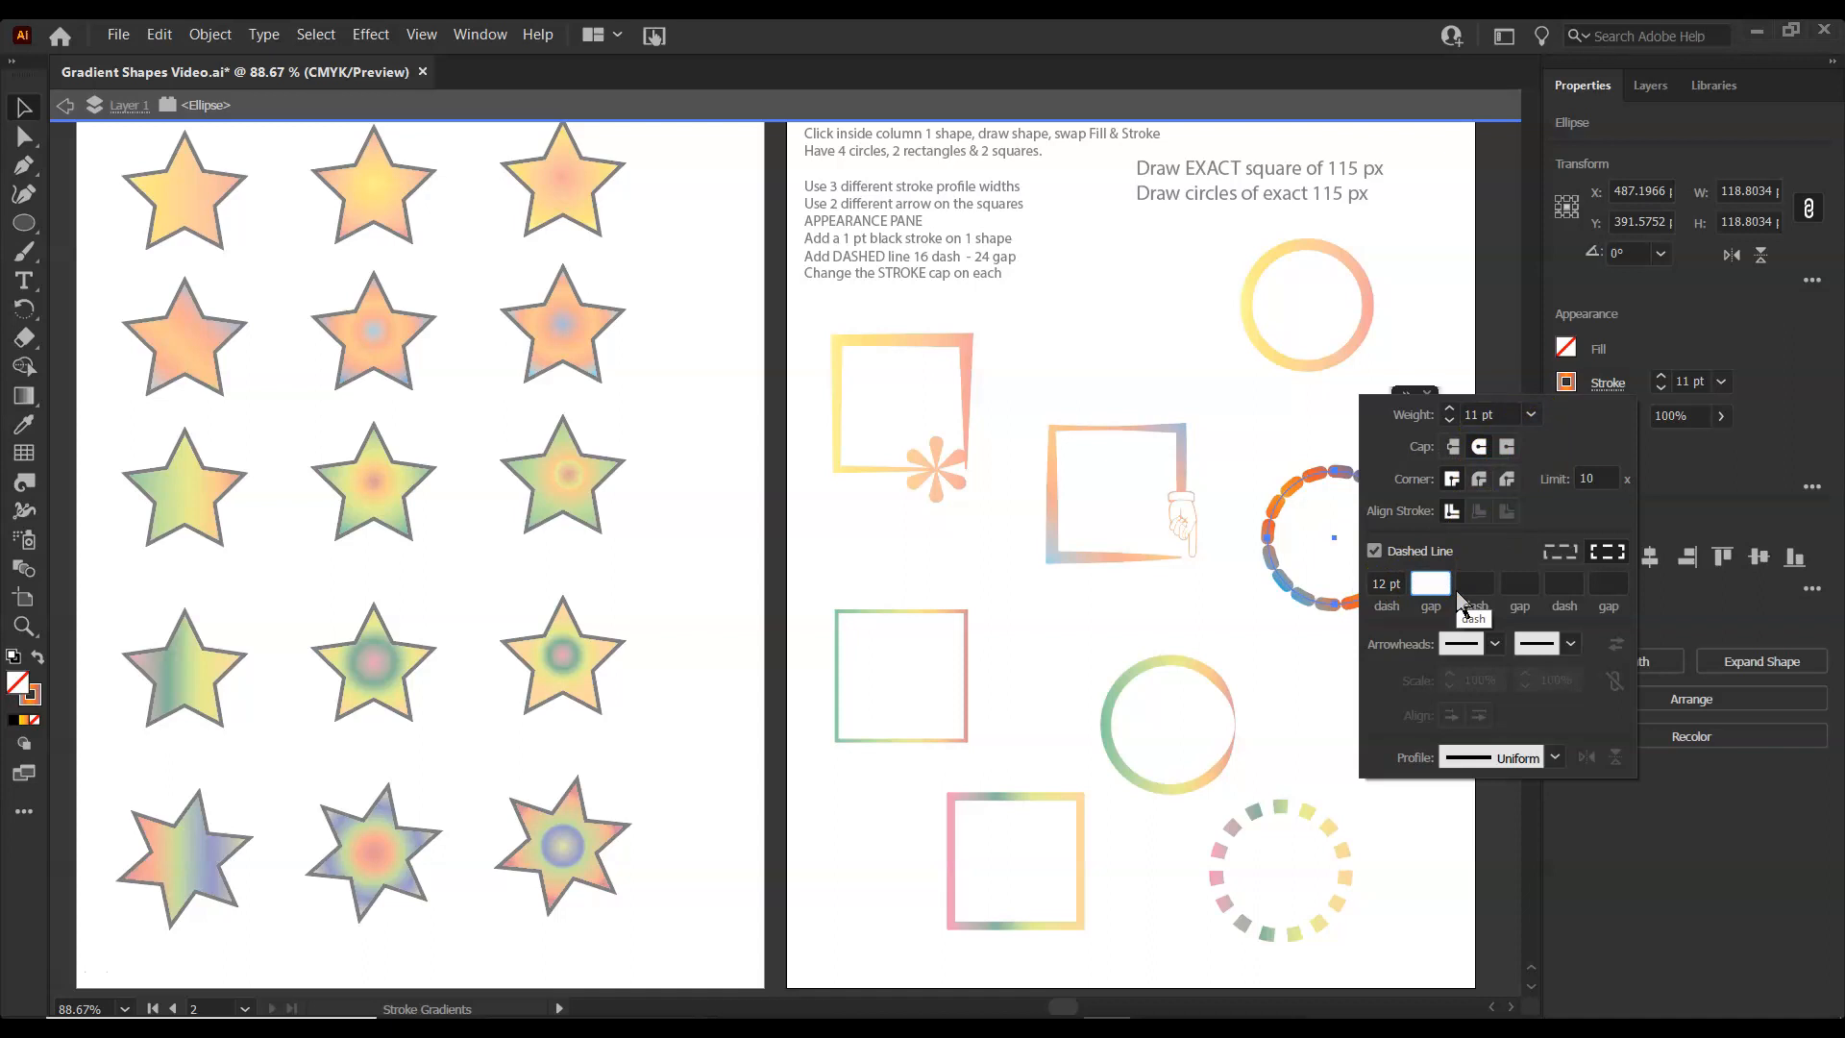
text(20)
click(1471, 586)
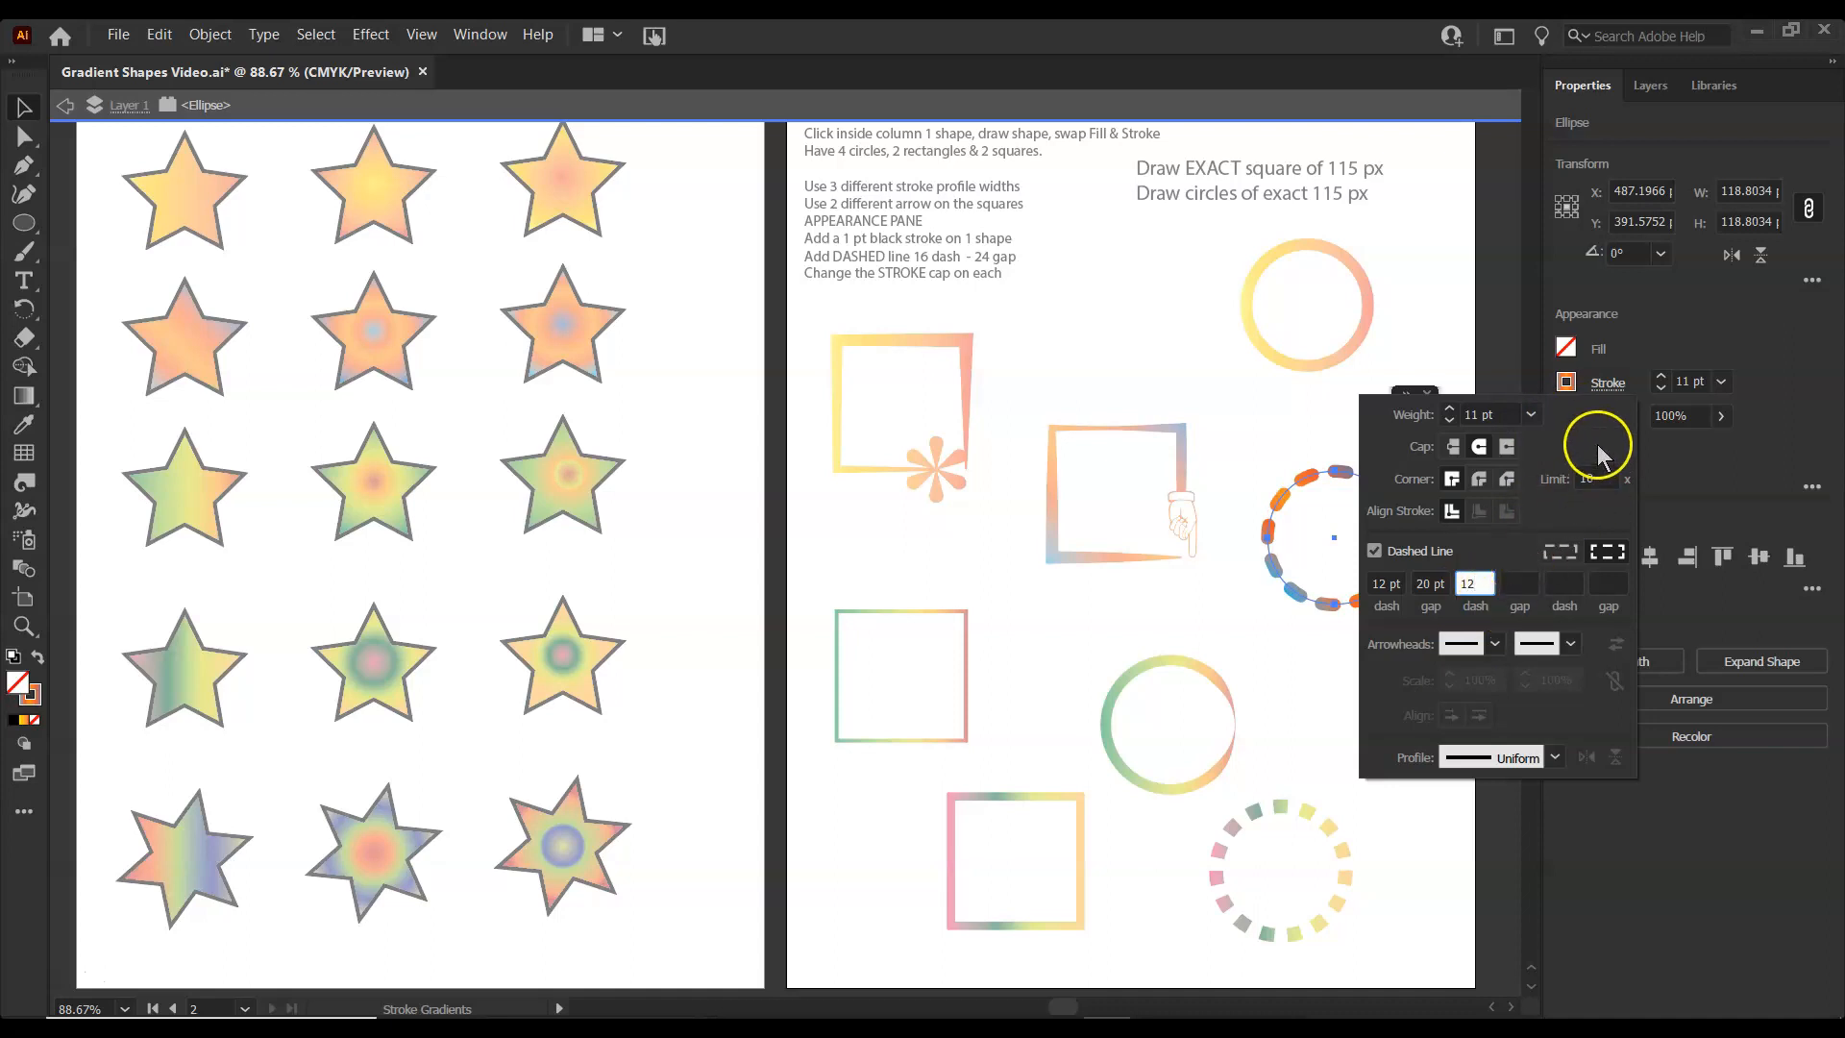
Set the gap of the pink, green and yellow circle's dashed stroke to 24 pt.
click(1326, 901)
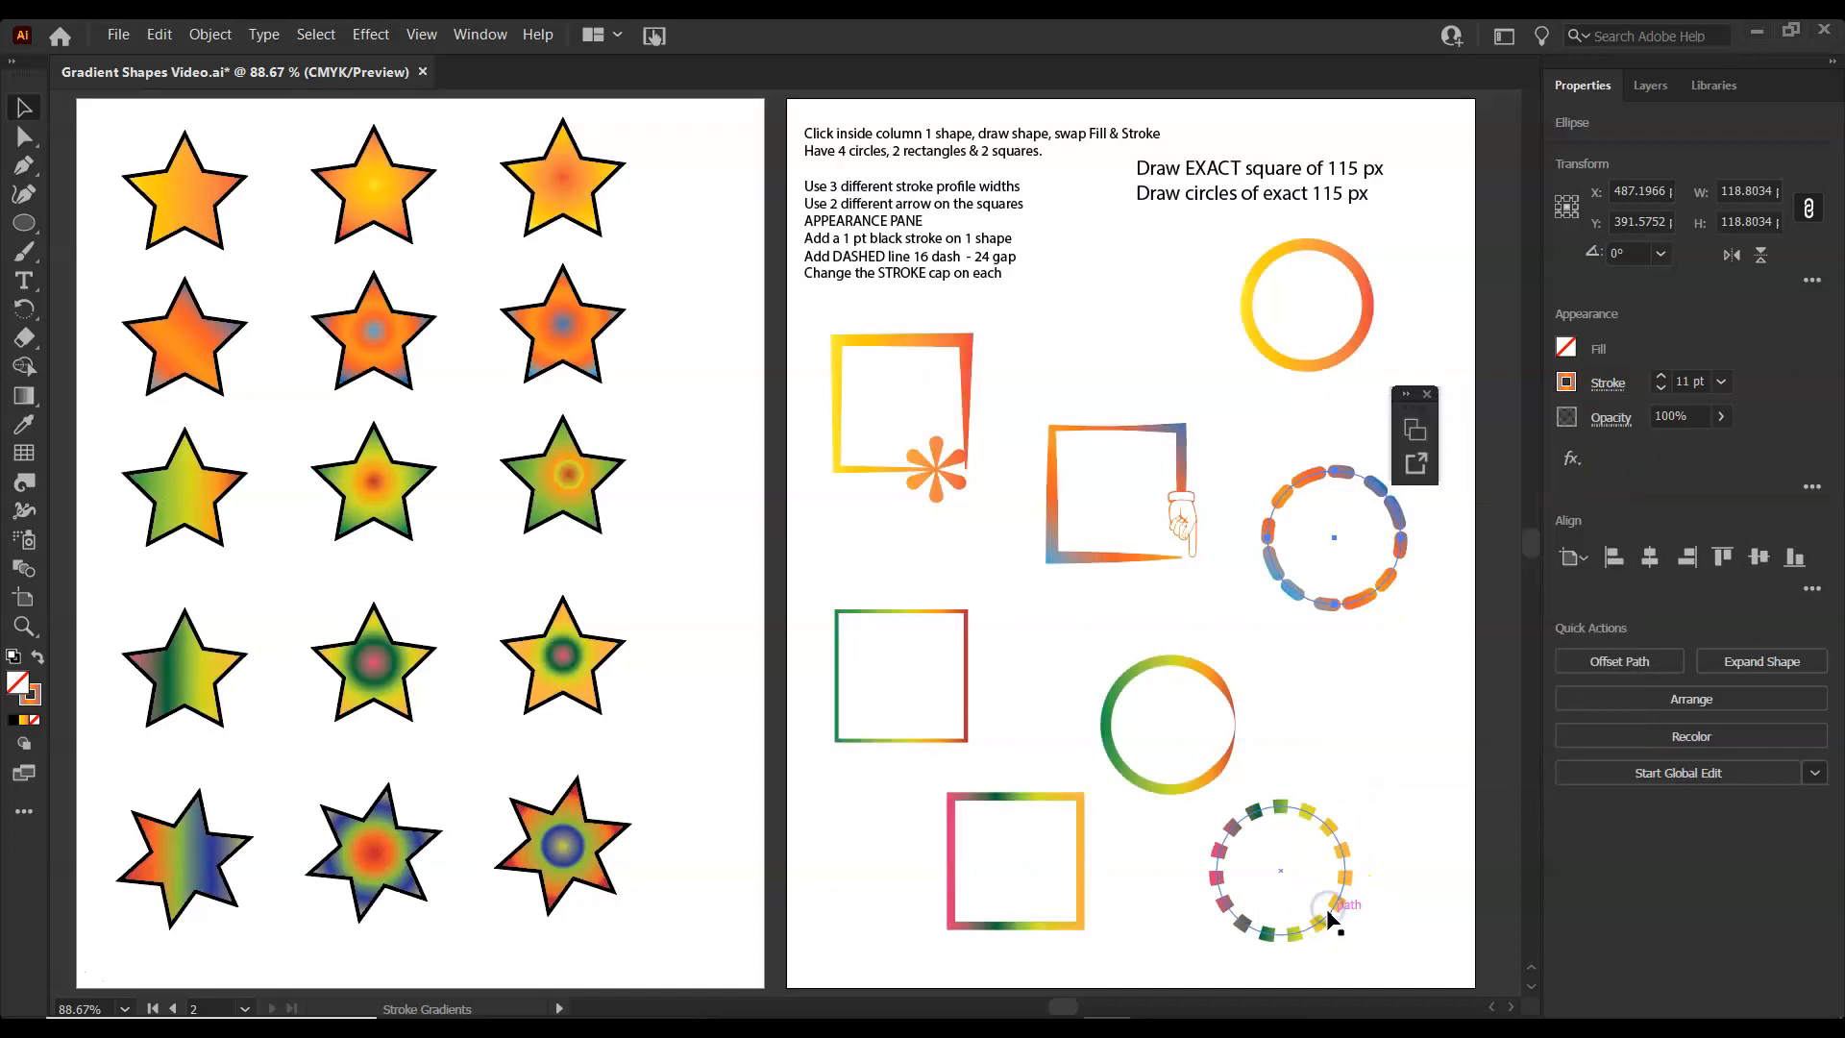
click(1608, 383)
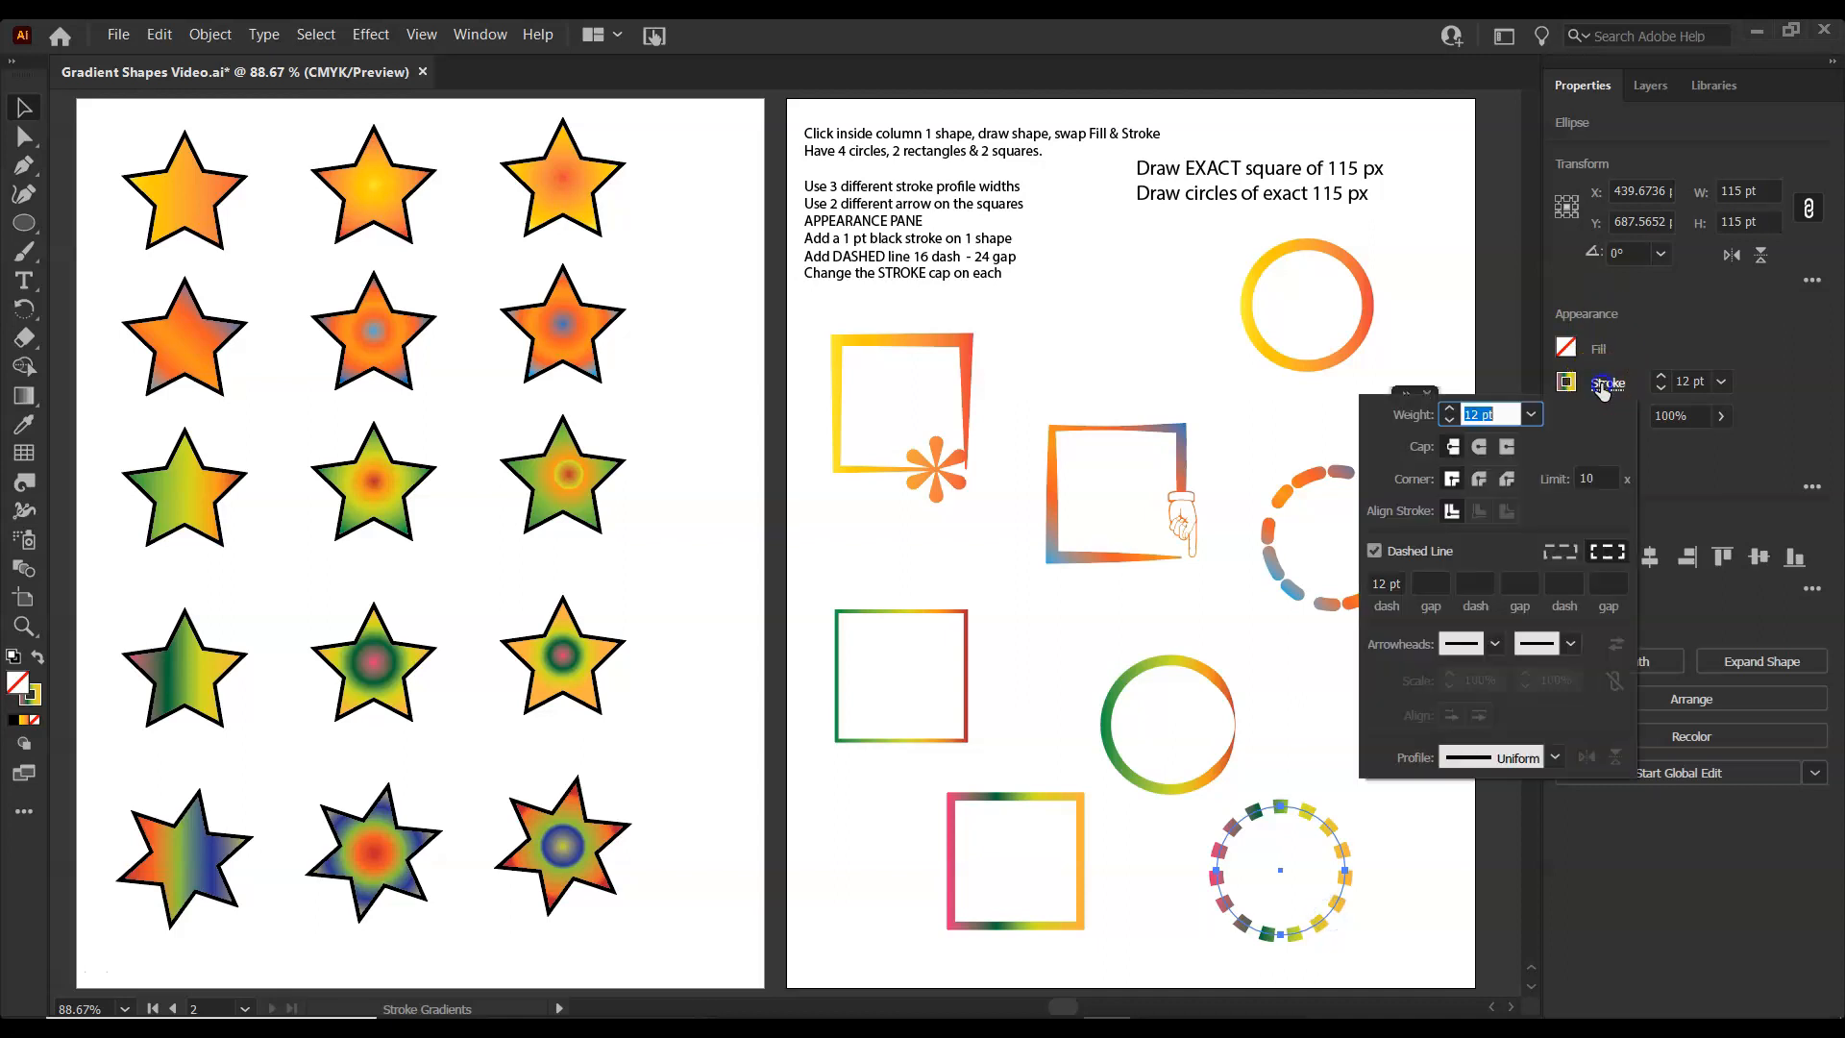
click(1431, 584)
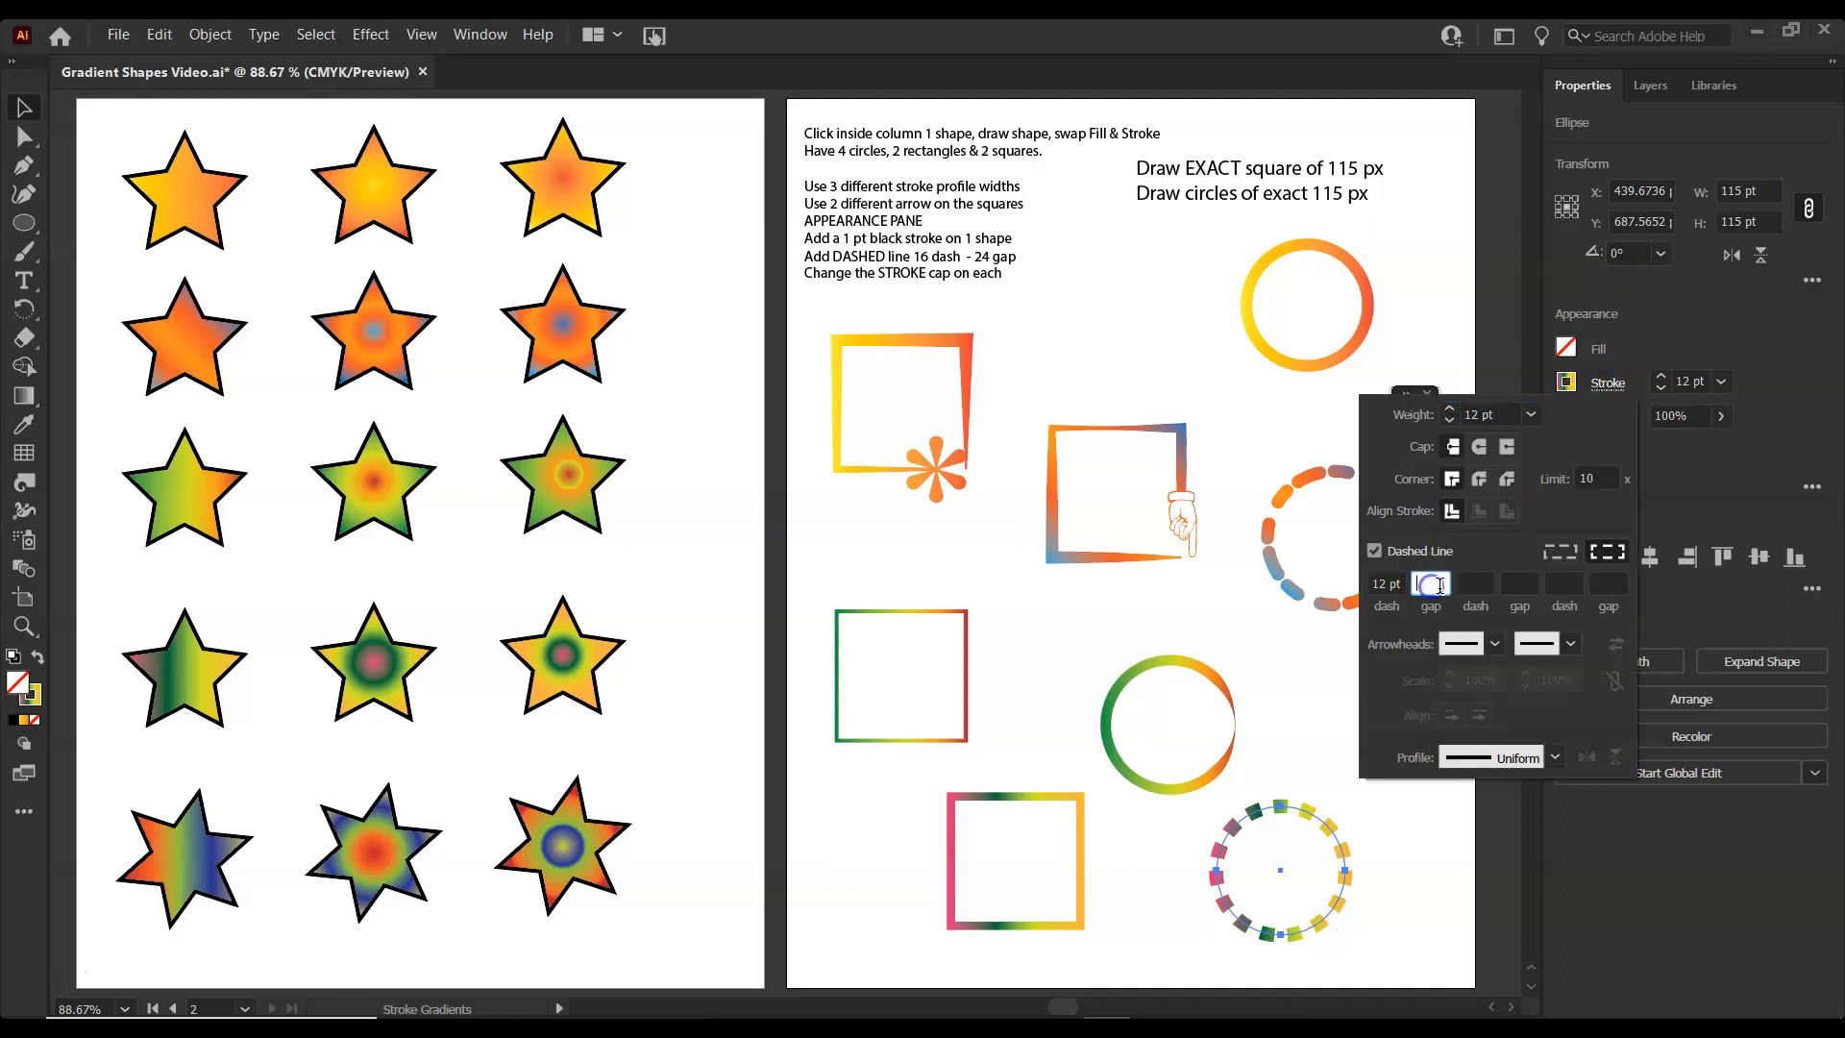
text(24)
click(1485, 583)
click(1494, 524)
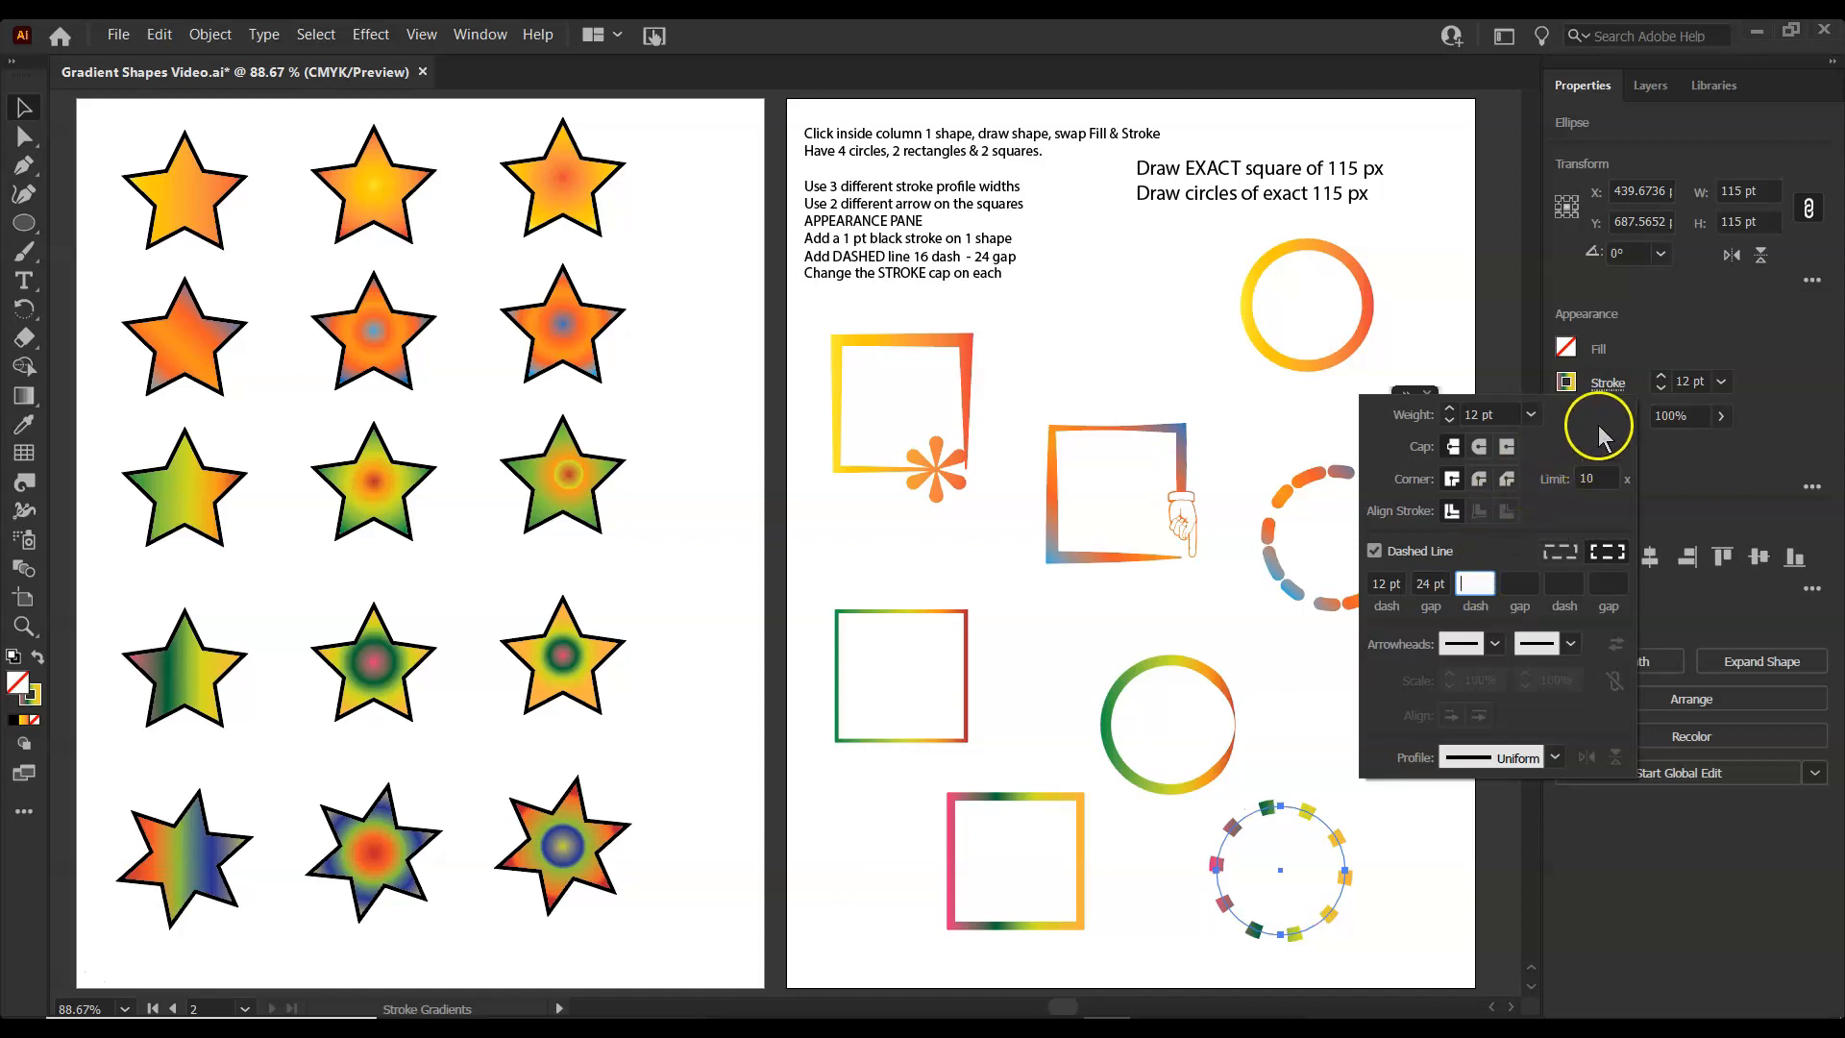
Set the first dash of the orange-and-blue circle's dashed stroke to 8 pt.
click(1365, 600)
double_click(1364, 600)
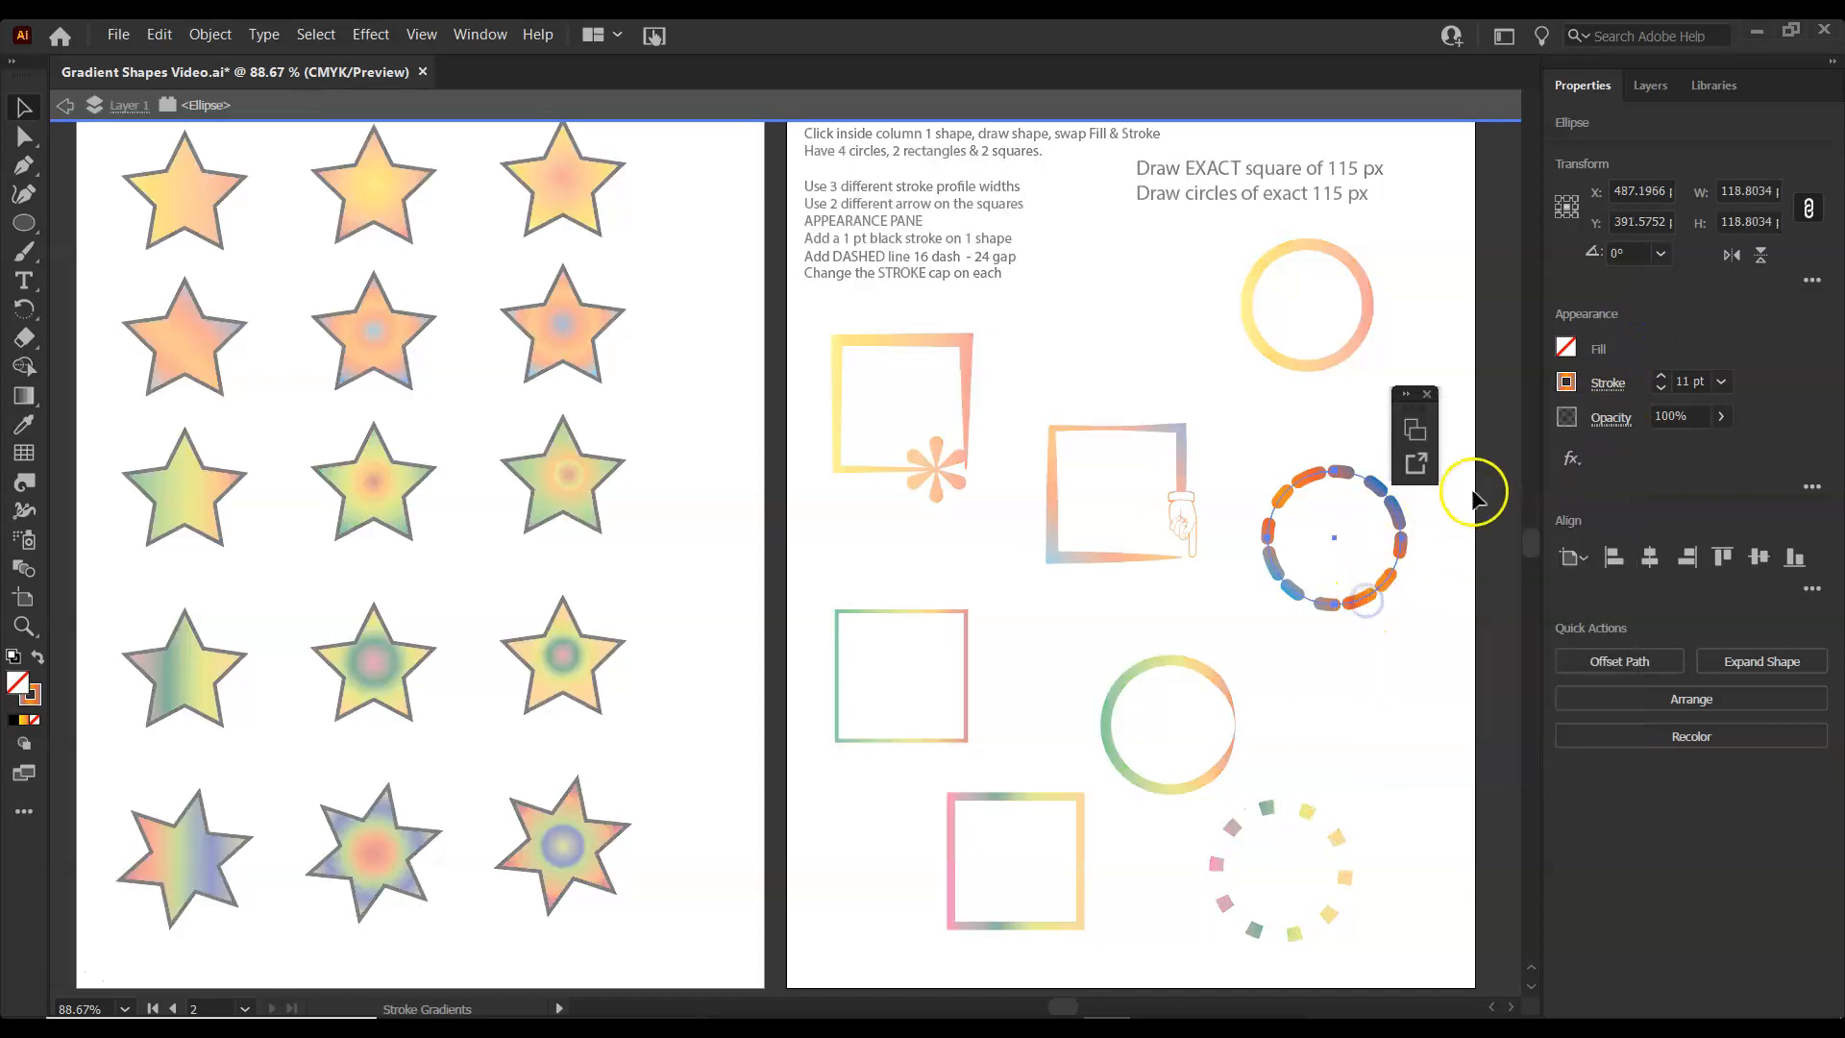
click(1607, 384)
double_click(1380, 585)
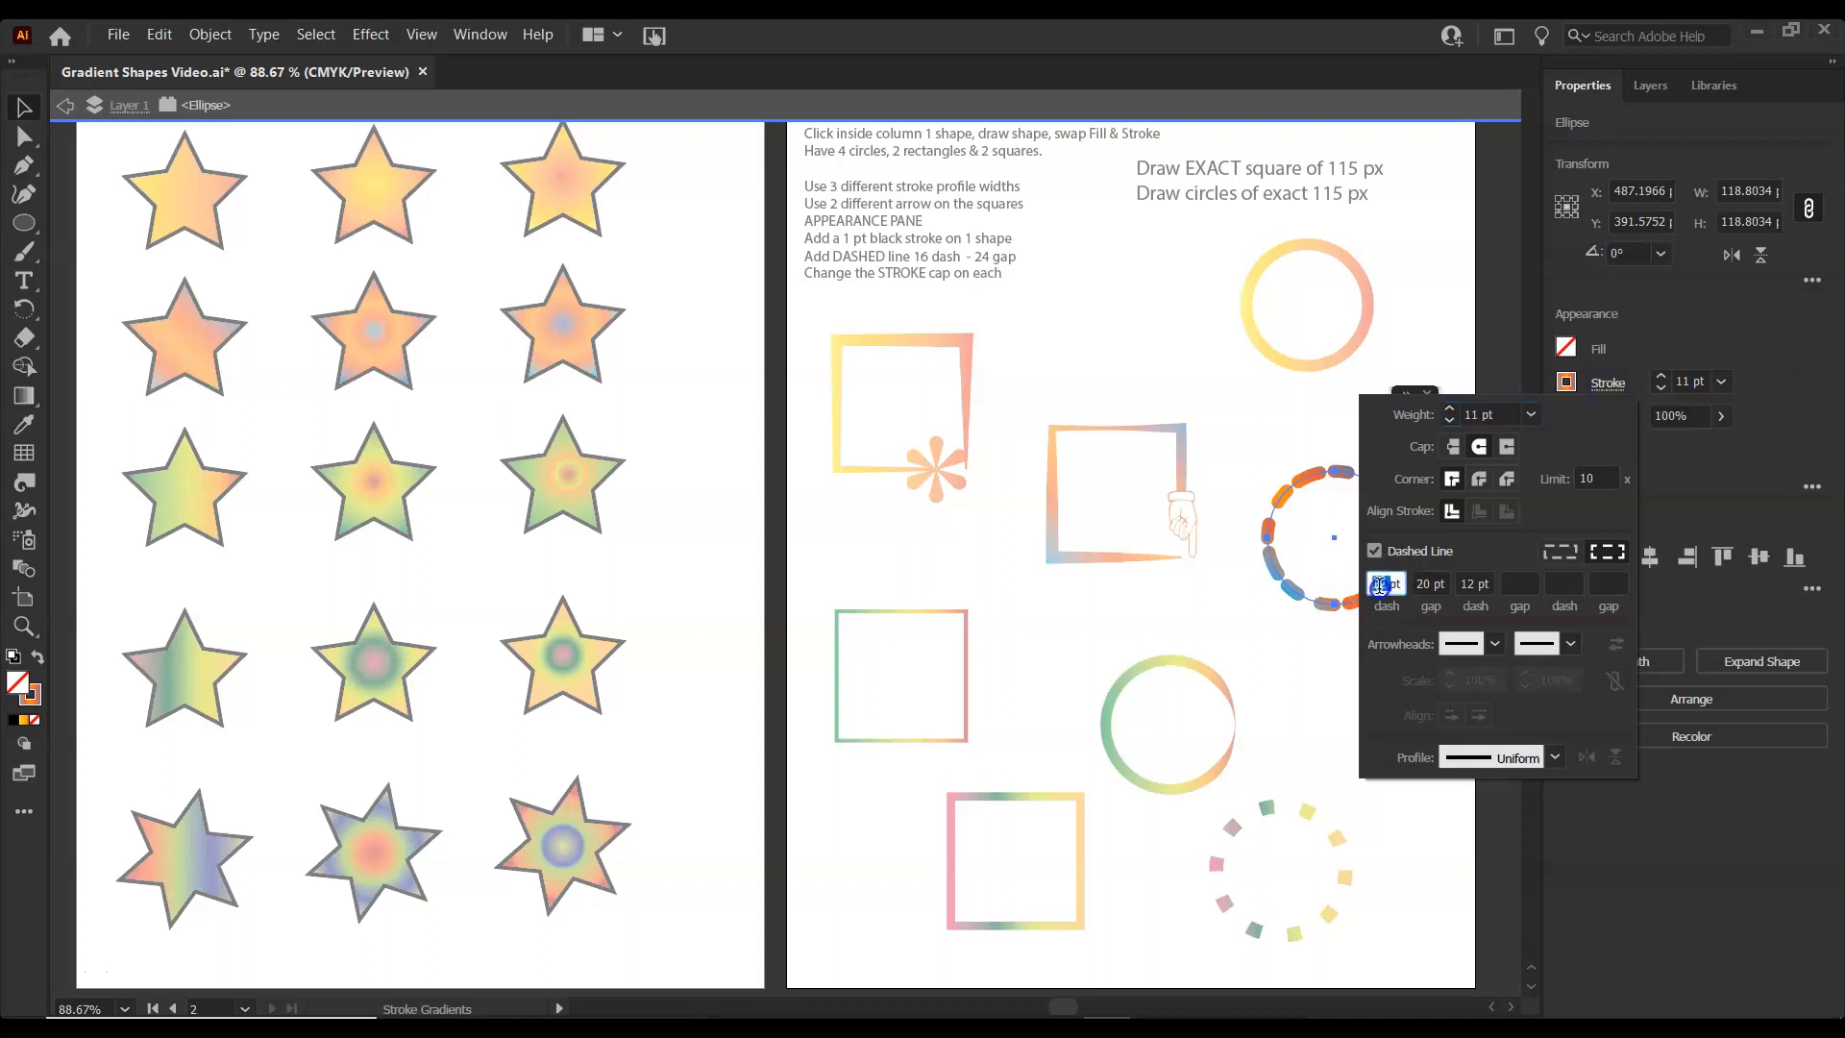
text(8)
click(1468, 584)
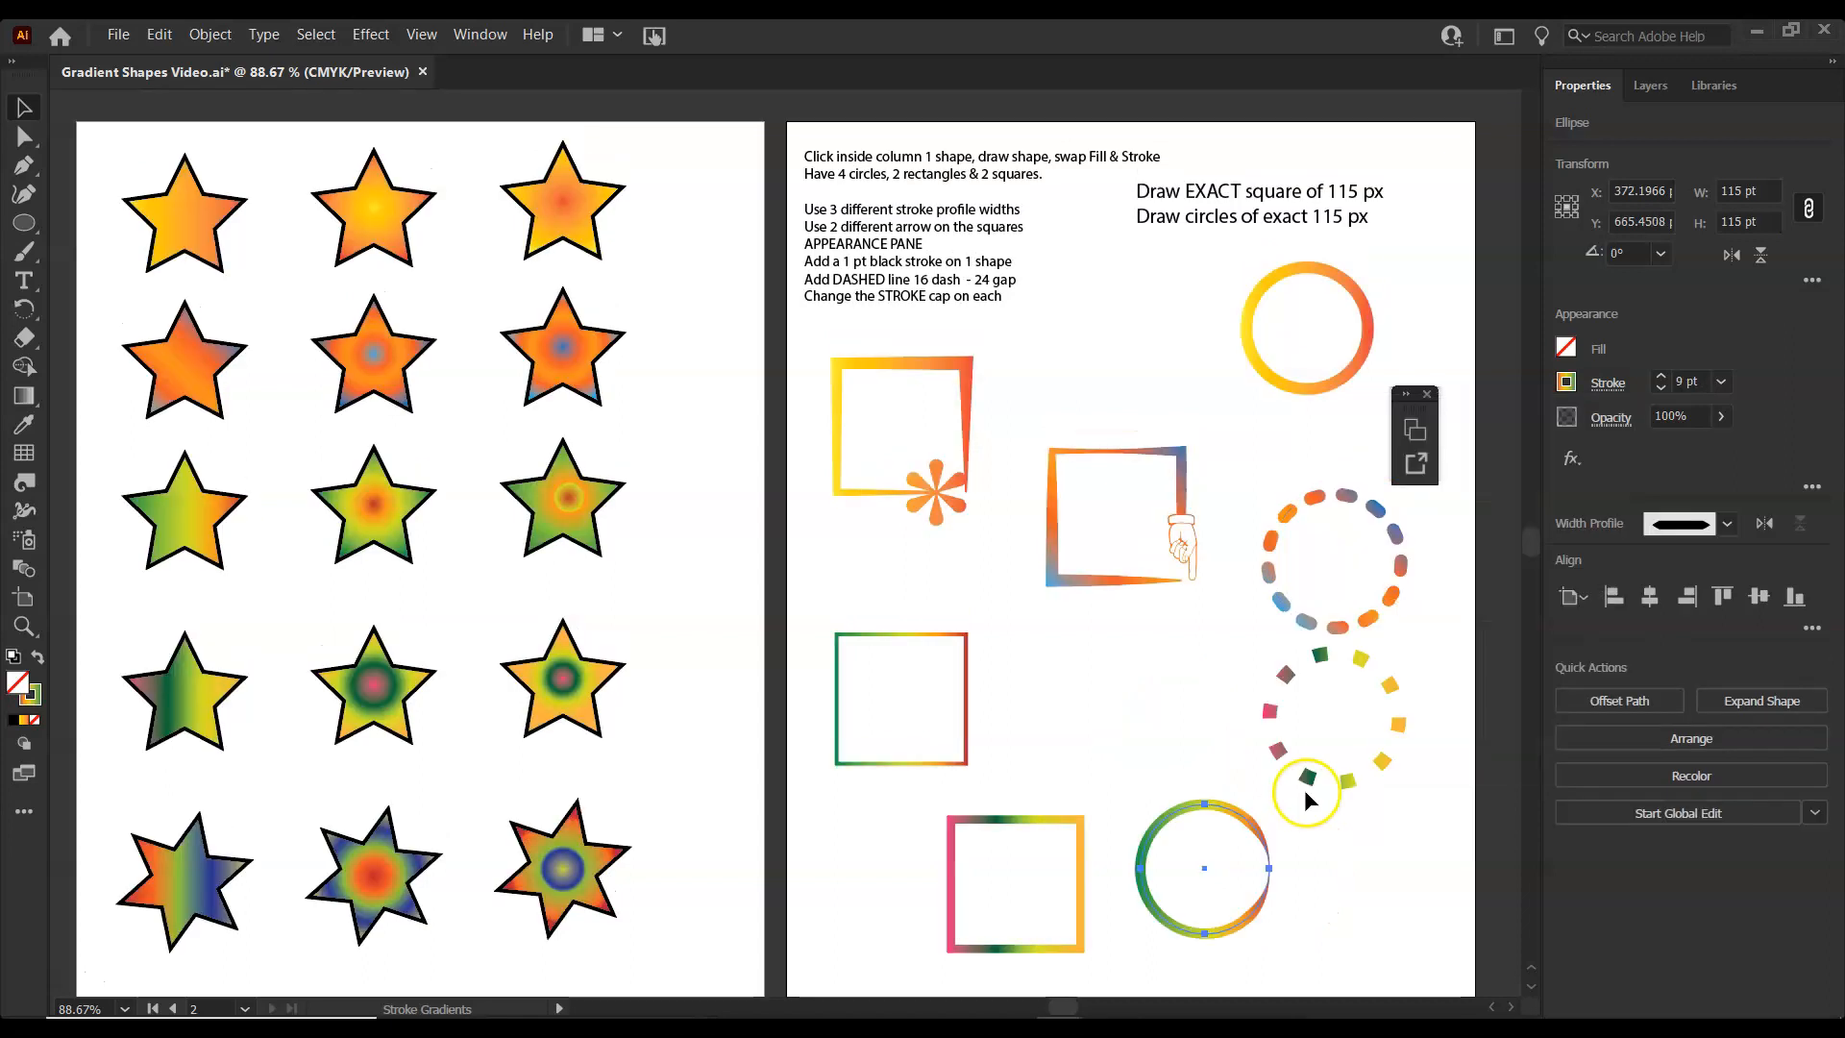
click(1348, 627)
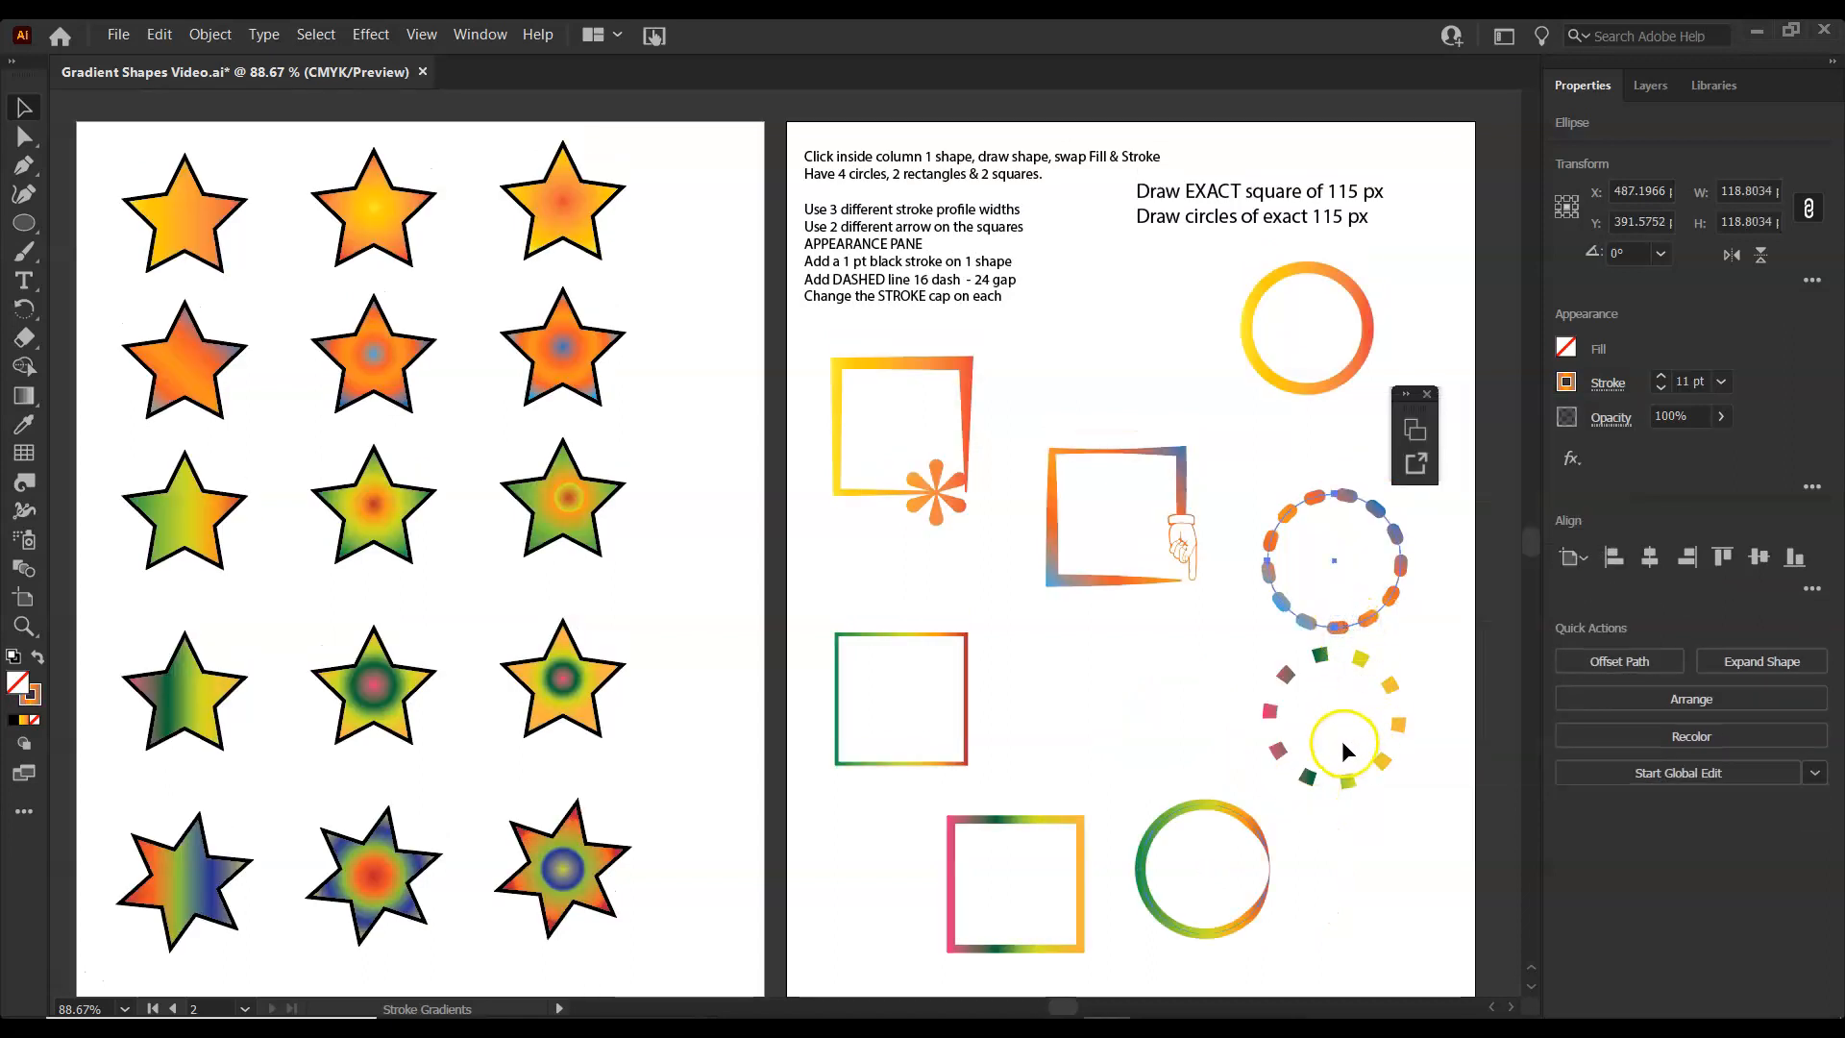
click(1344, 788)
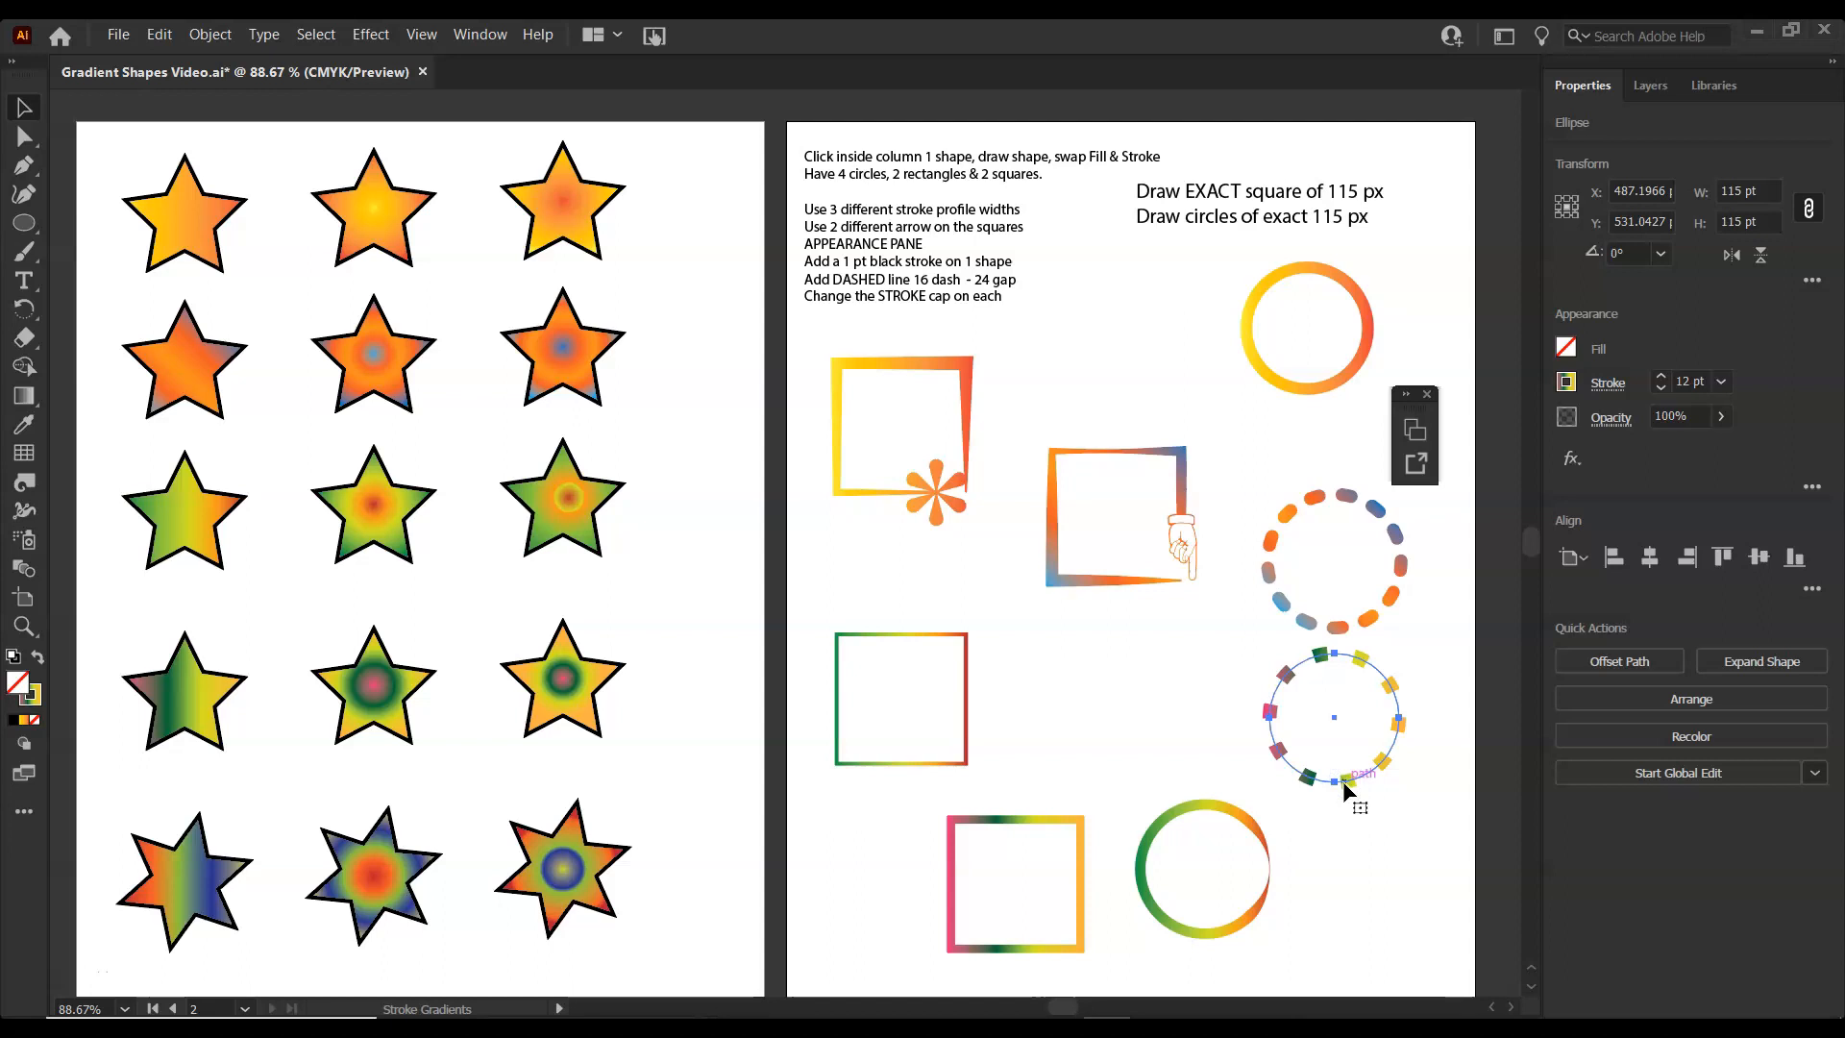
click(1313, 512)
click(1318, 496)
Give the yellow-to-orange circle's stroke a projecting cap.
click(1287, 390)
click(1299, 392)
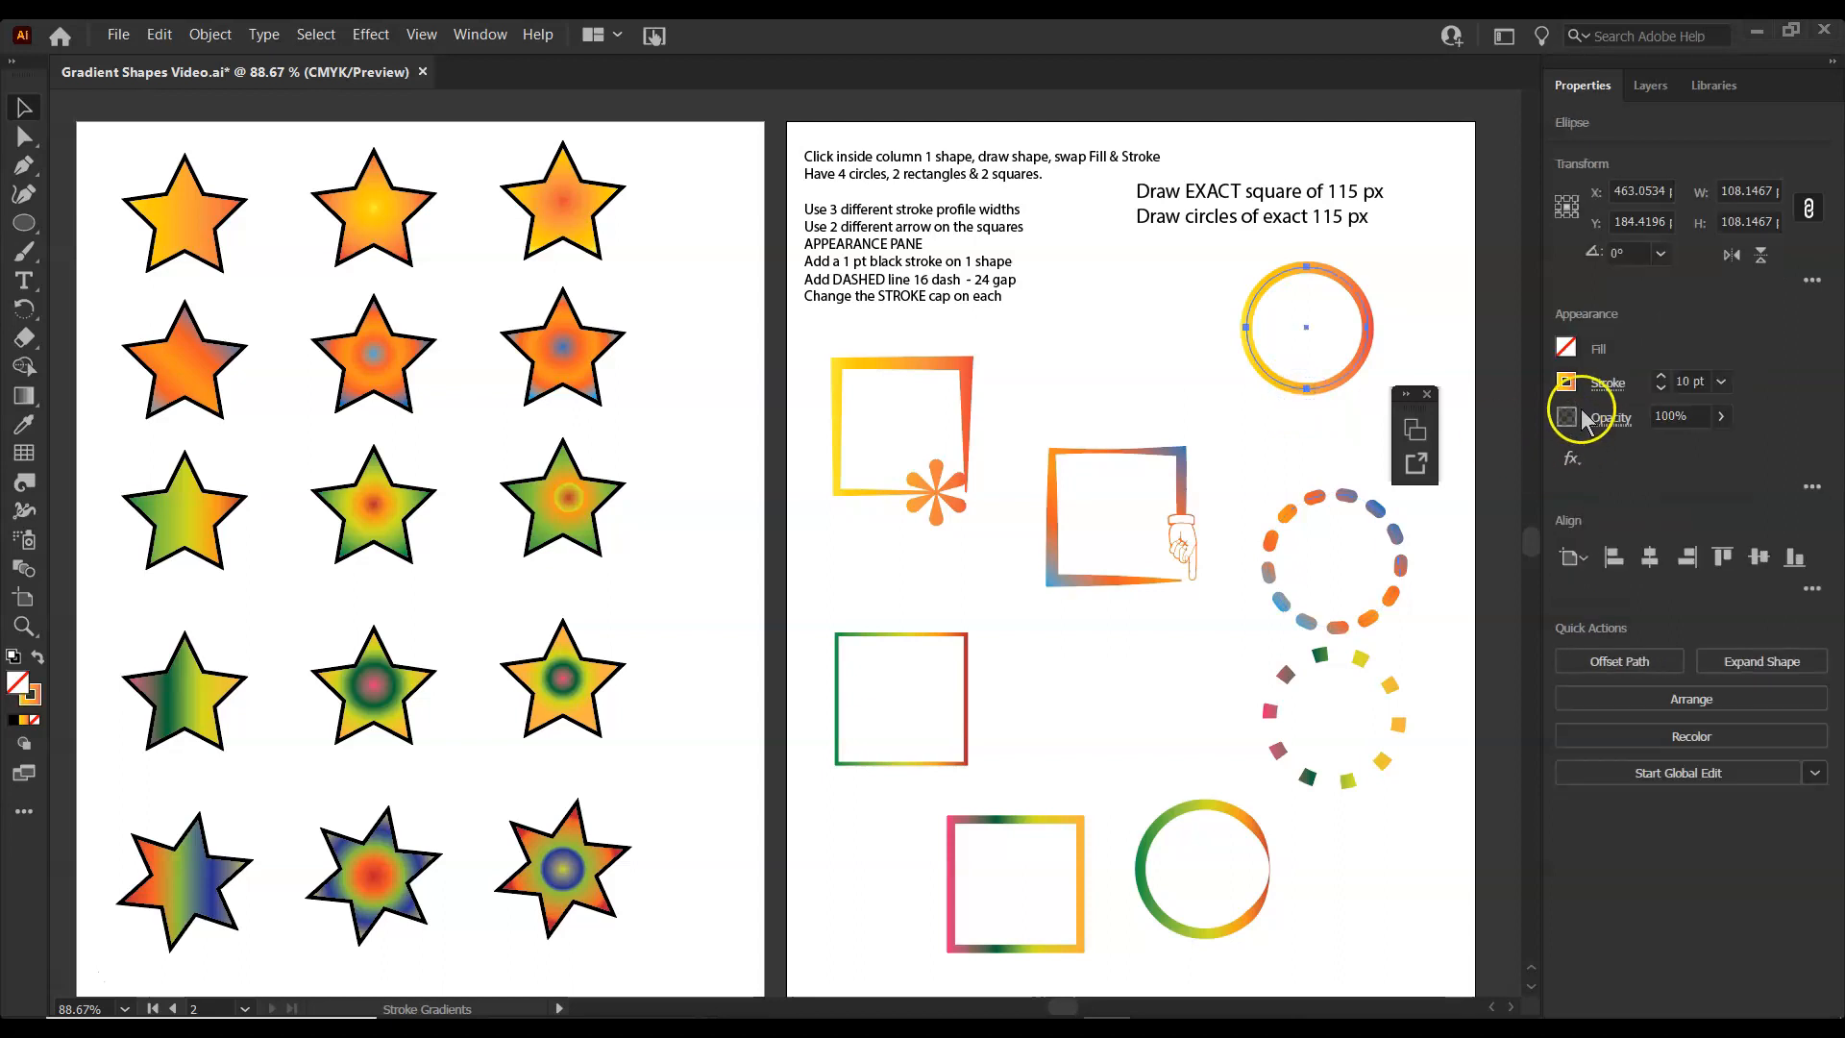
click(1602, 385)
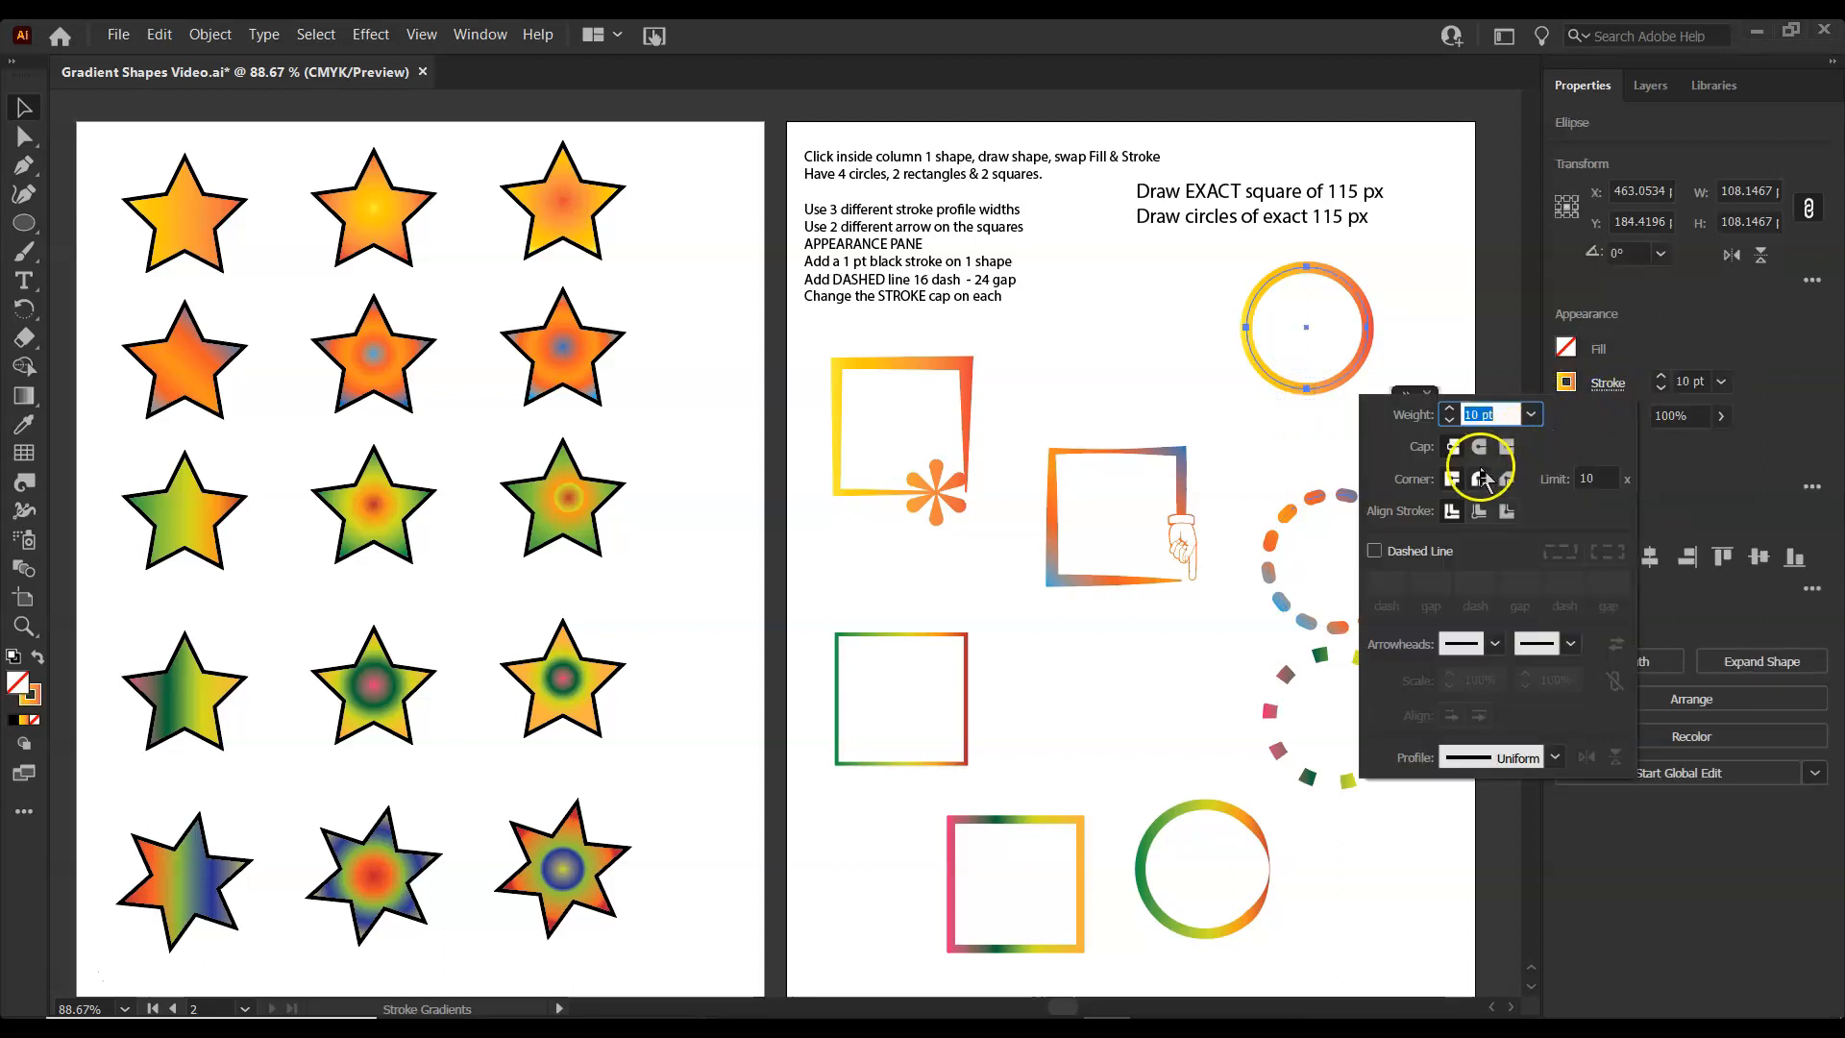
click(1510, 445)
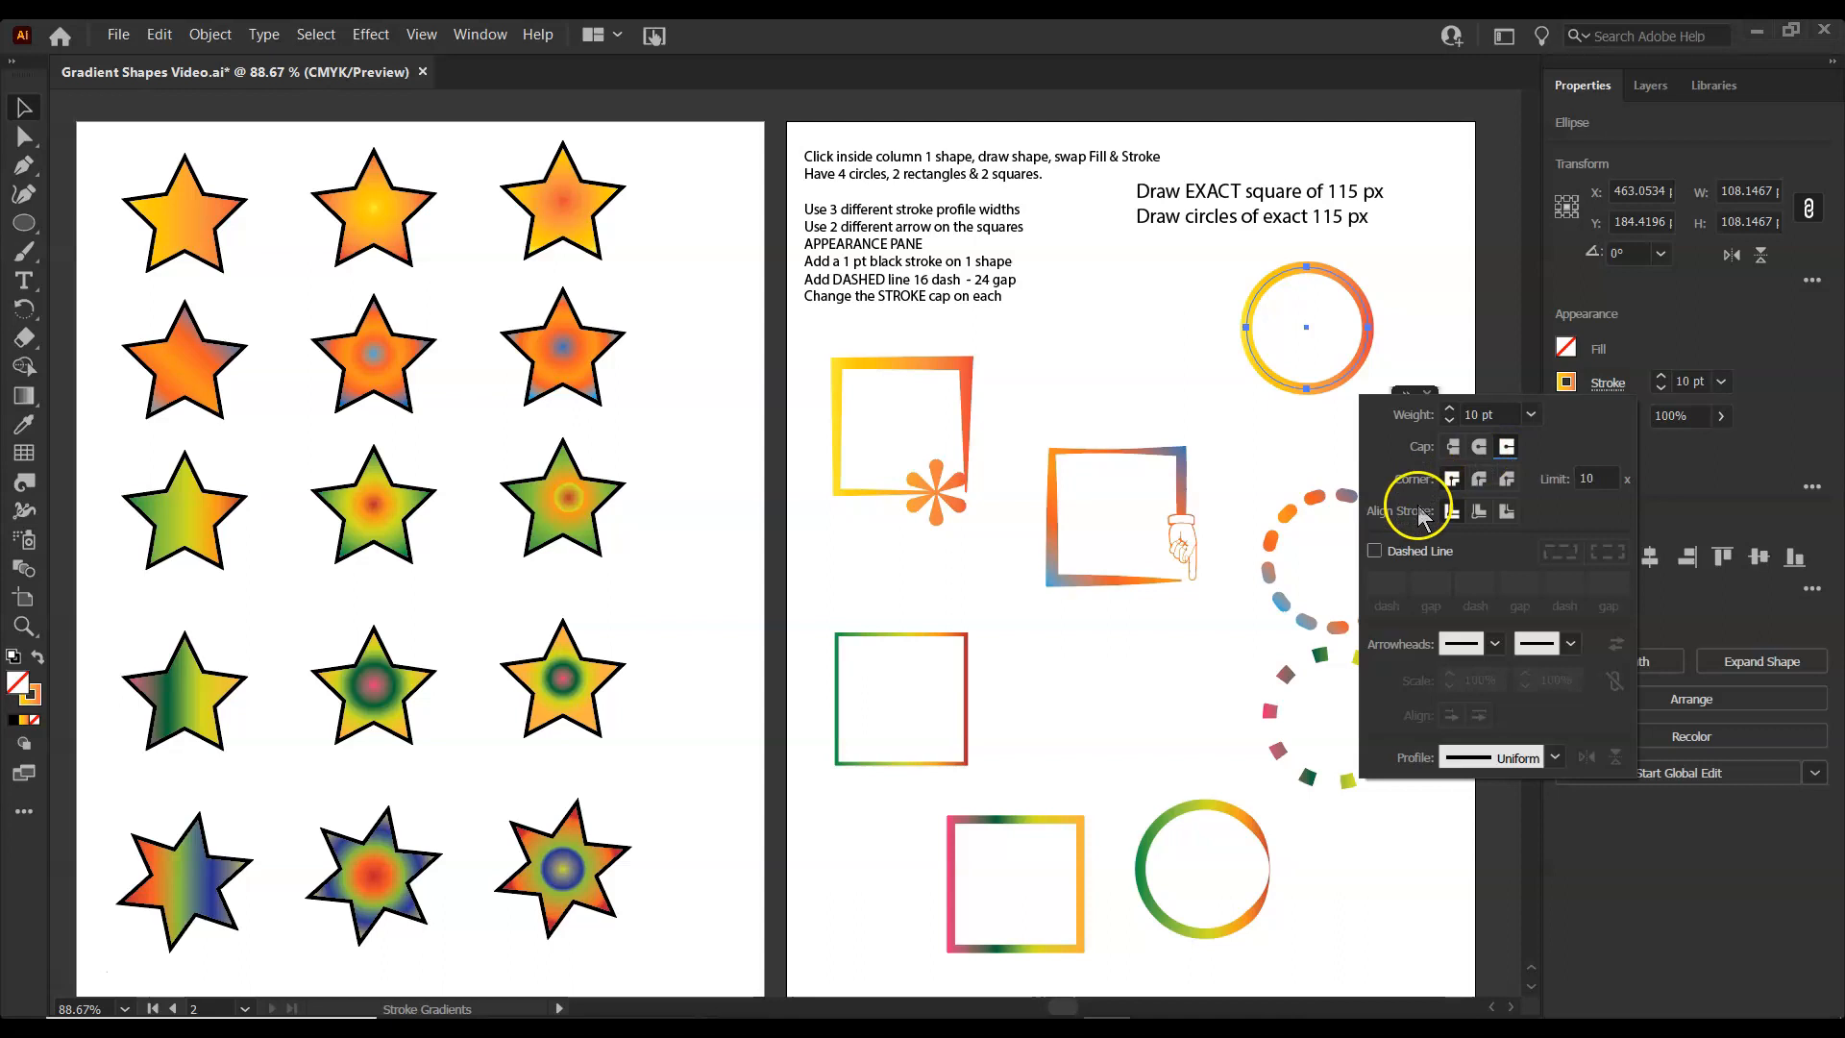
Add the Arrow 1 arrowhead to the start of the yellow-to-orange circle's stroke and scale it to 75%.
click(1483, 646)
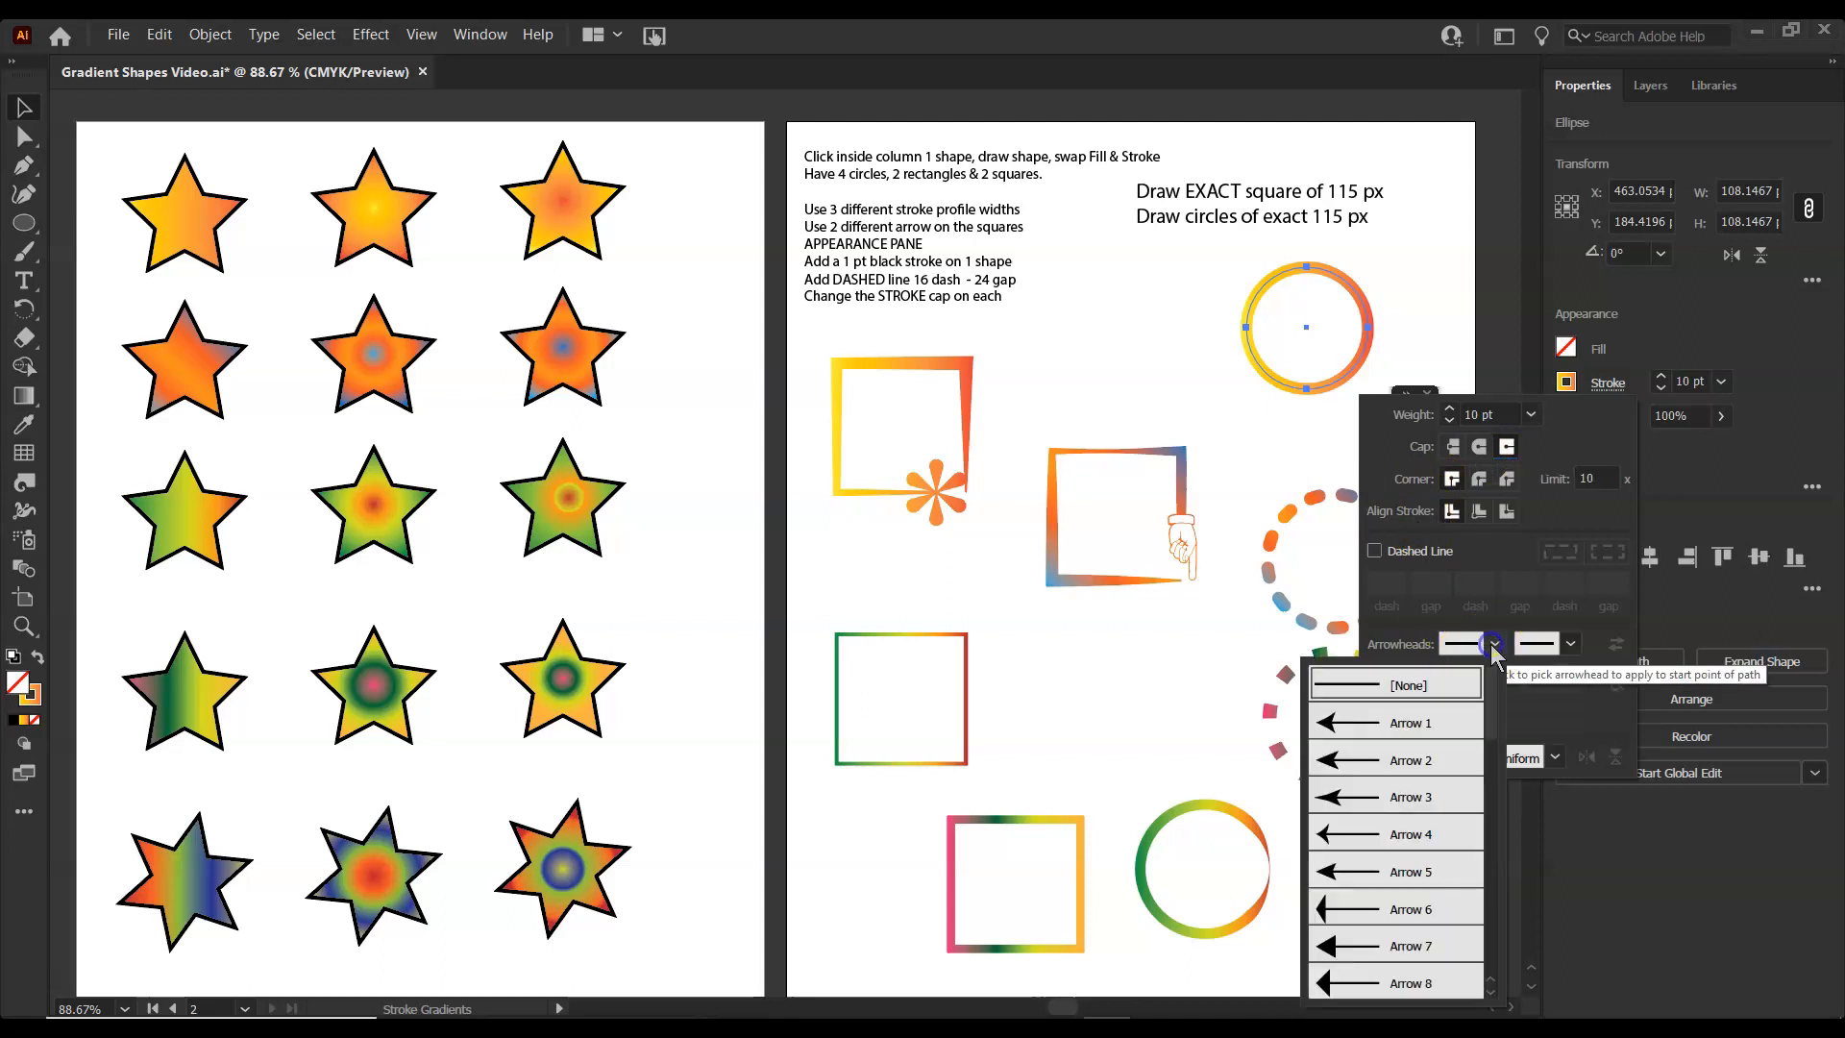
click(1322, 723)
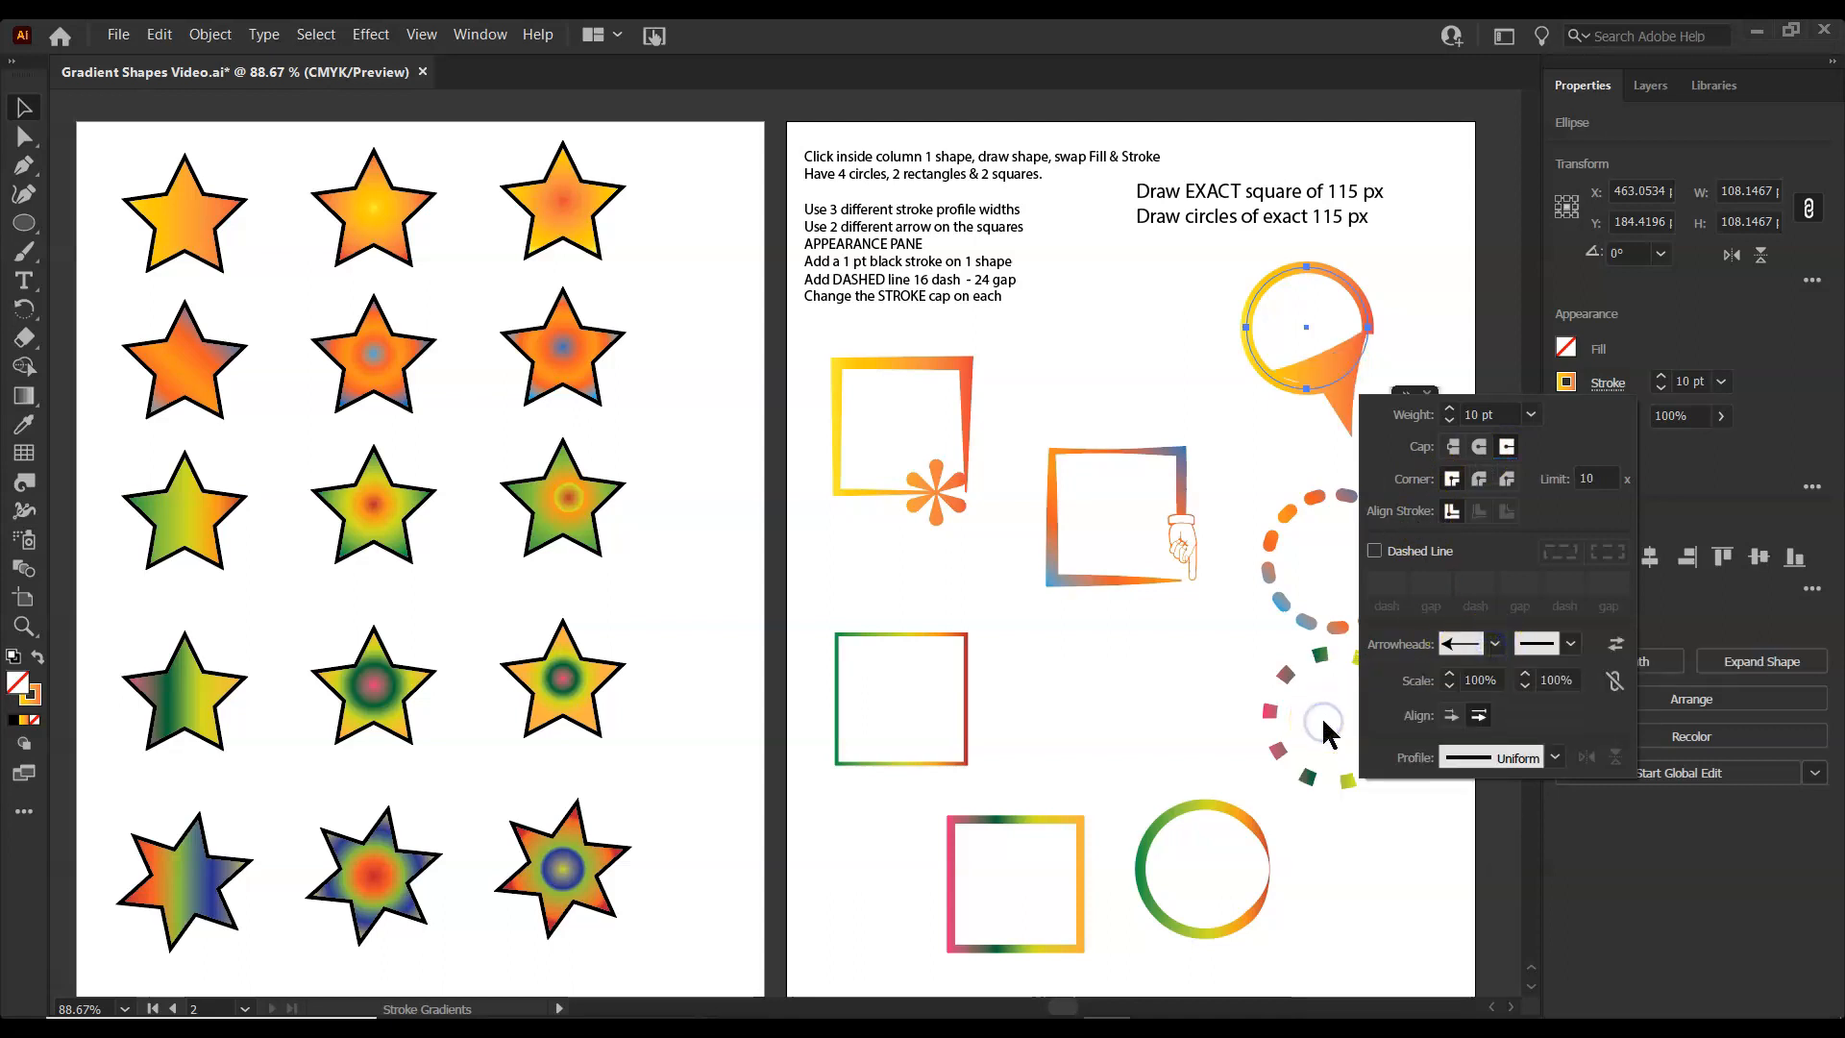
click(1448, 685)
click(1450, 685)
click(1451, 688)
click(1451, 688)
click(1452, 690)
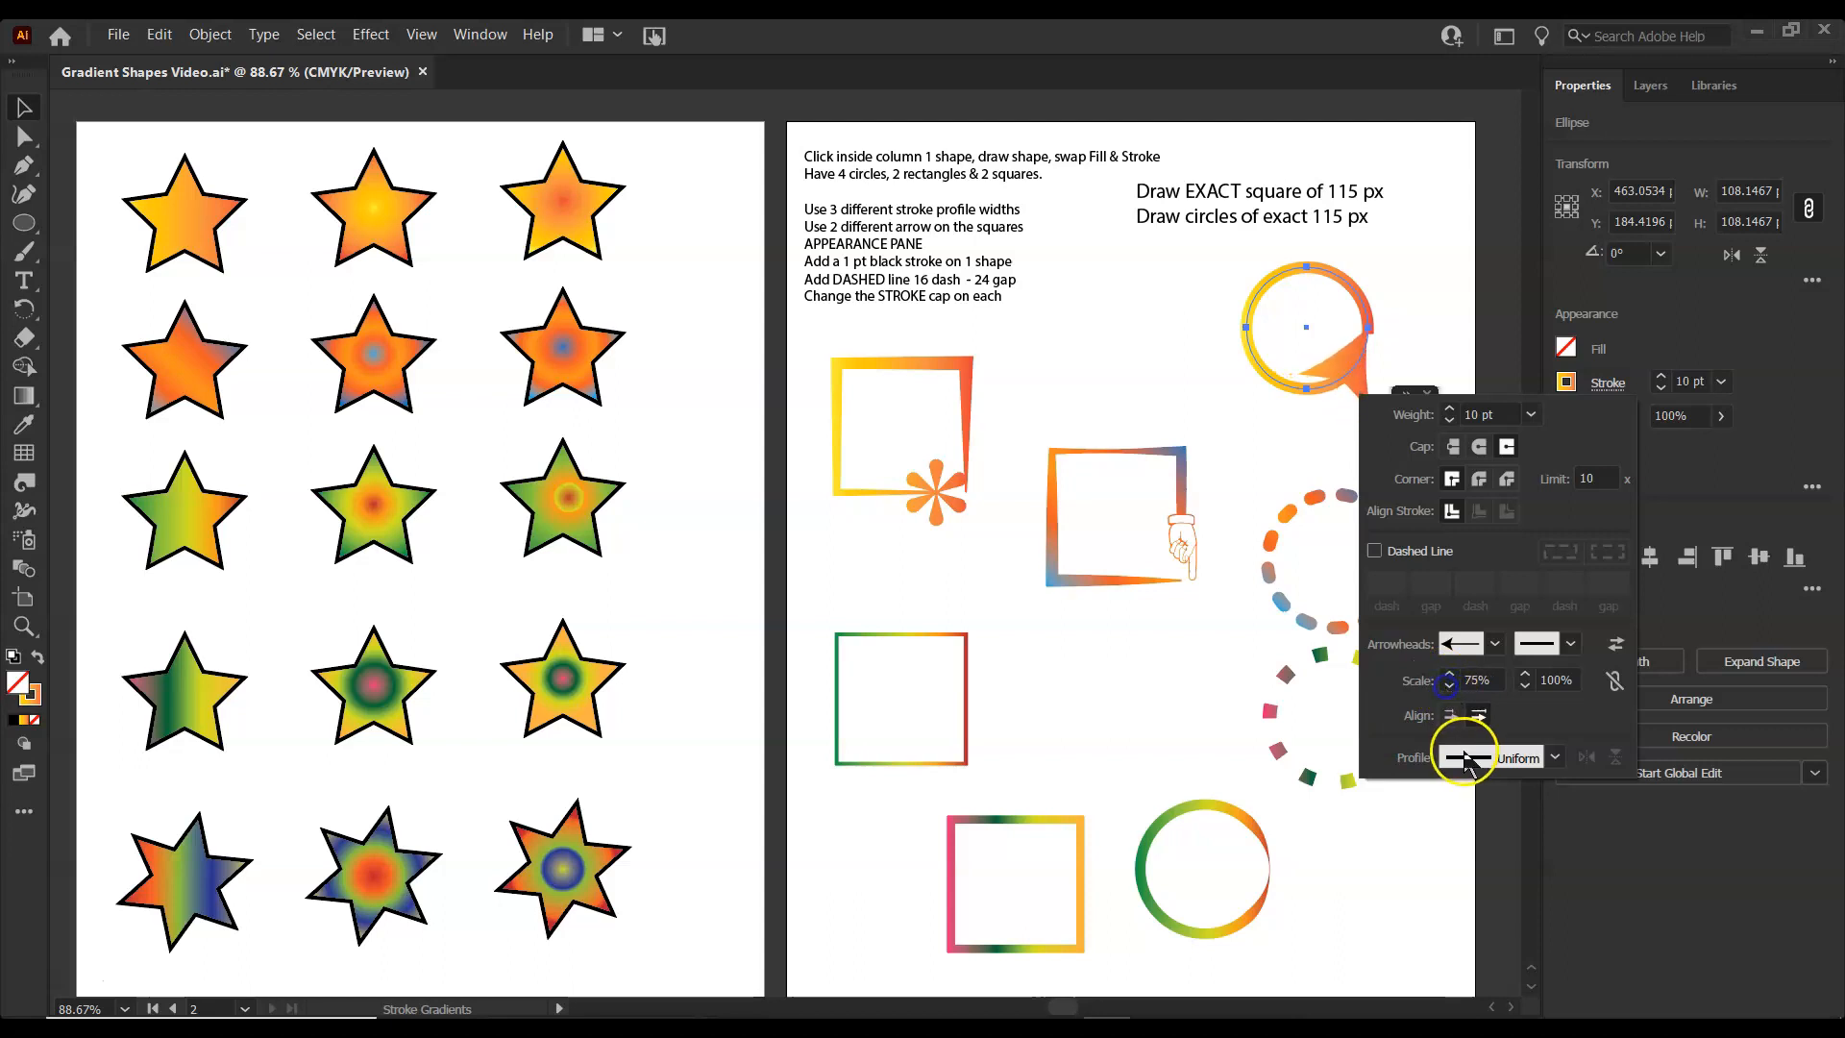
Apply the width profile tapered at both ends to the yellow-to-orange circle's stroke and reduce its start arrowhead to 47%.
click(1461, 756)
click(1441, 668)
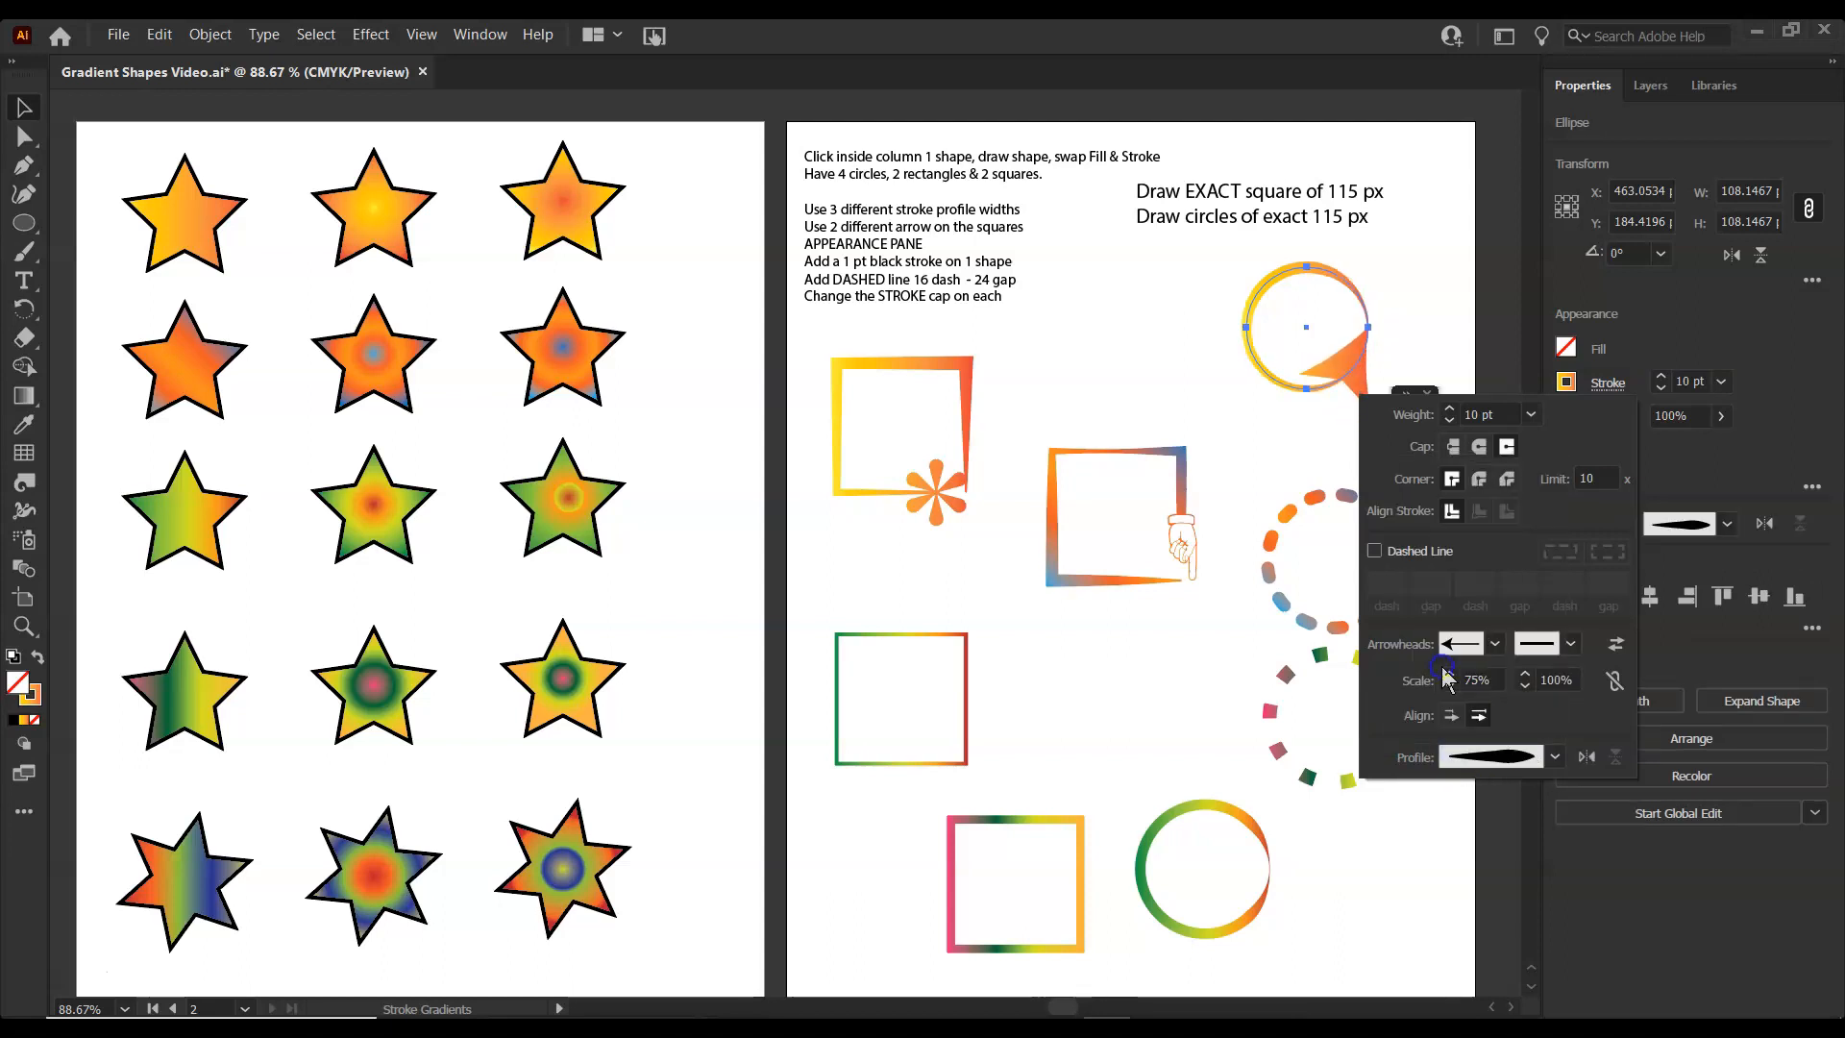
click(1449, 688)
click(1449, 689)
click(1449, 688)
click(1449, 688)
click(1449, 688)
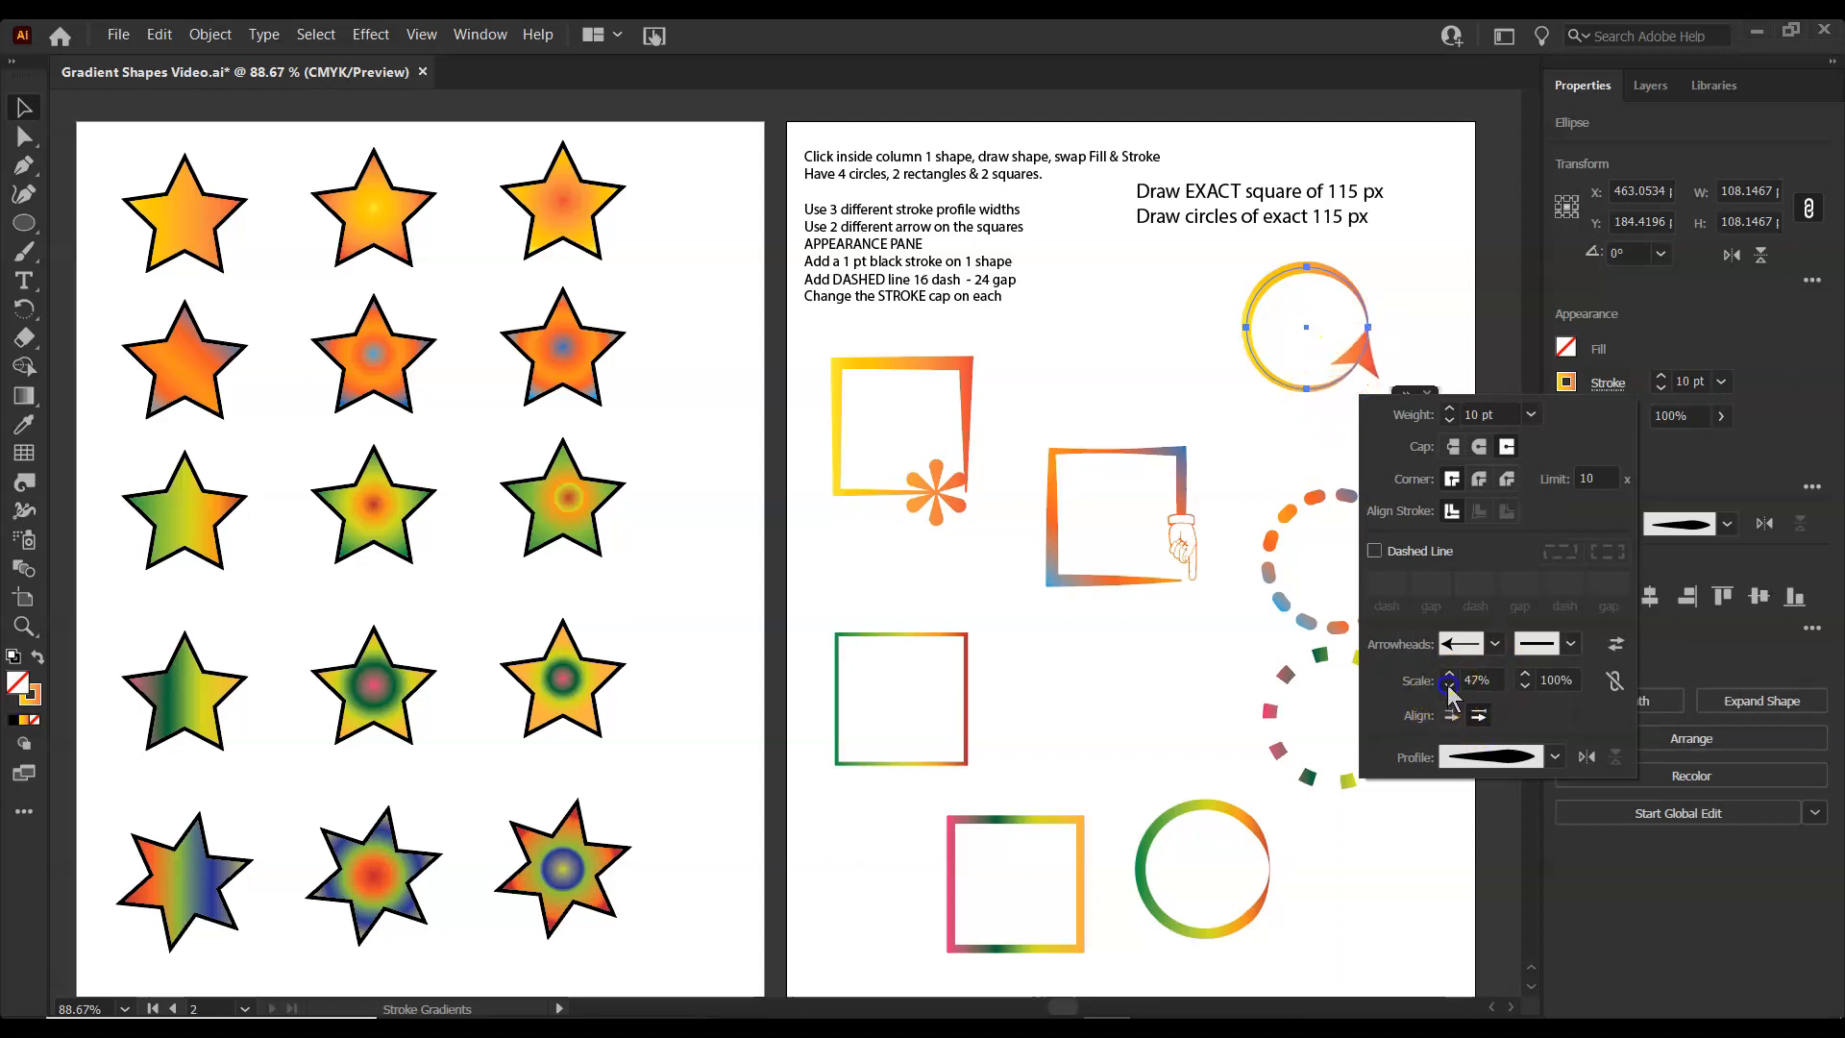
Make the stroke of the pink, green and yellow square a dashed line with 8 pt dashes and 12 pt gaps.
click(949, 922)
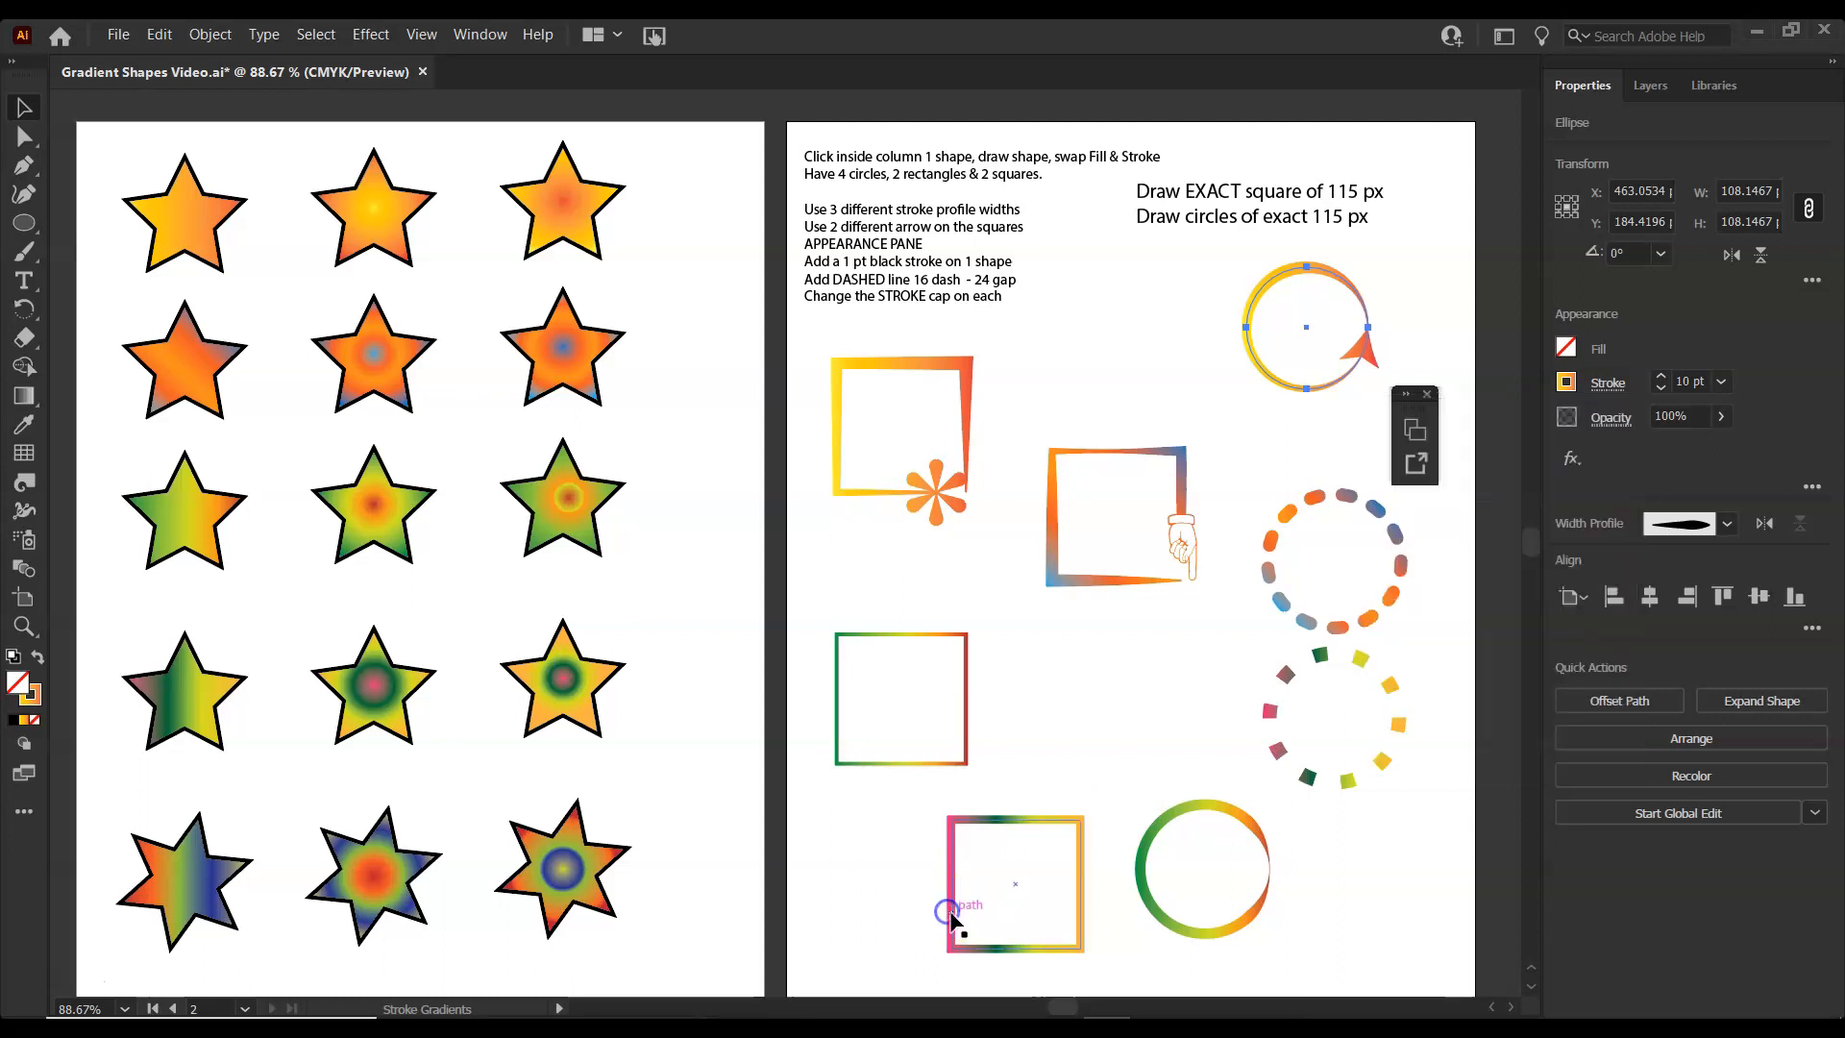
double_click(950, 923)
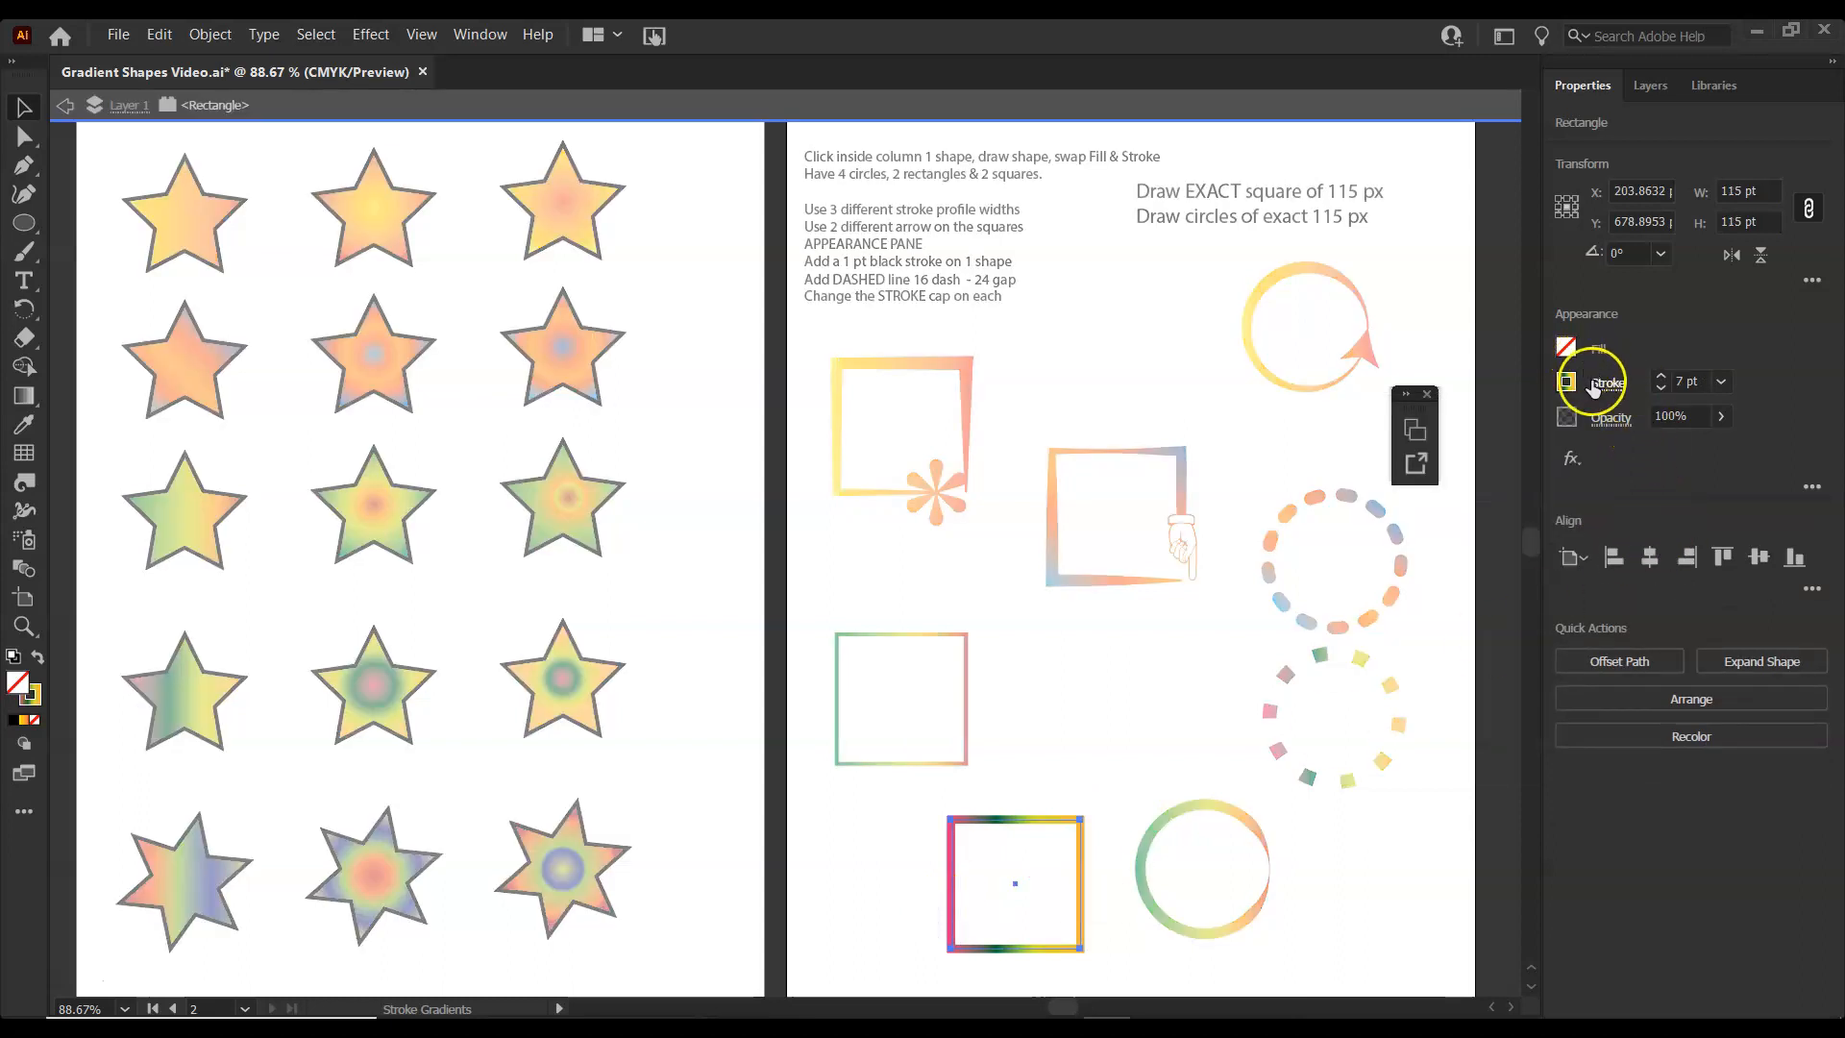
click(1601, 381)
click(1374, 552)
click(1384, 584)
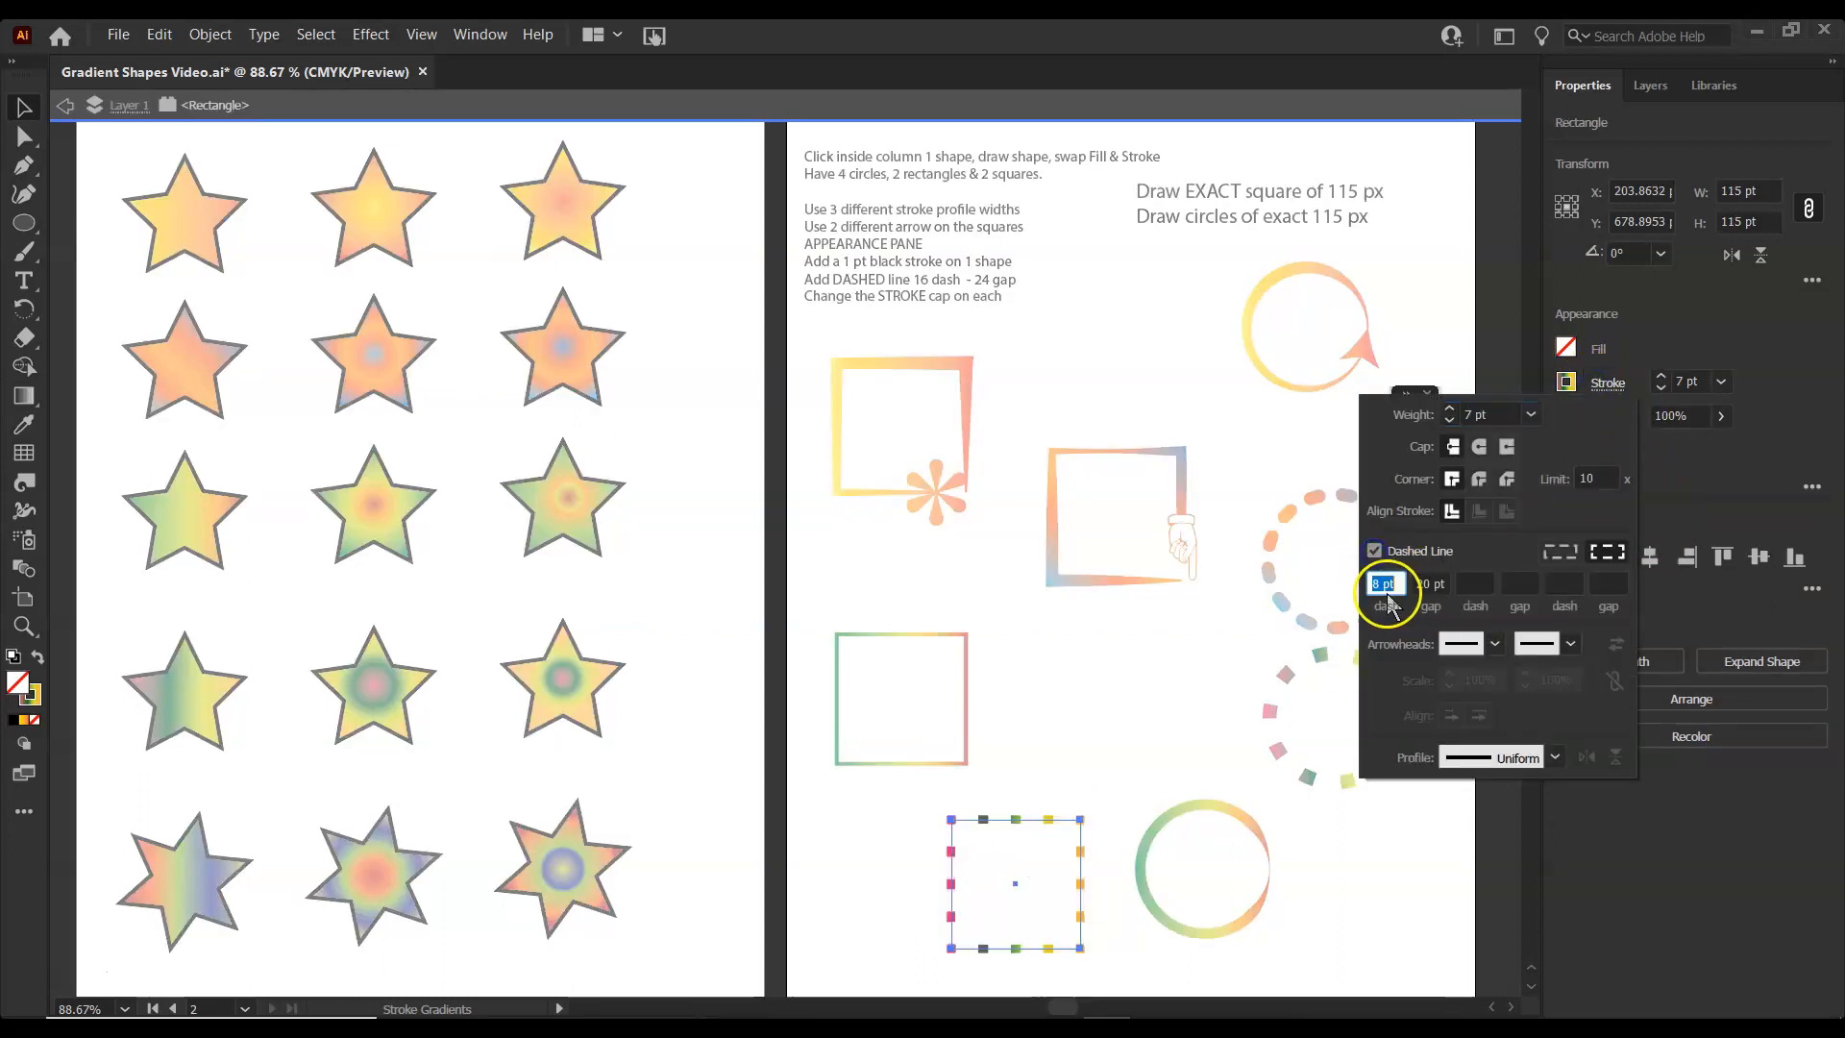
click(1424, 584)
double_click(1427, 583)
text(12)
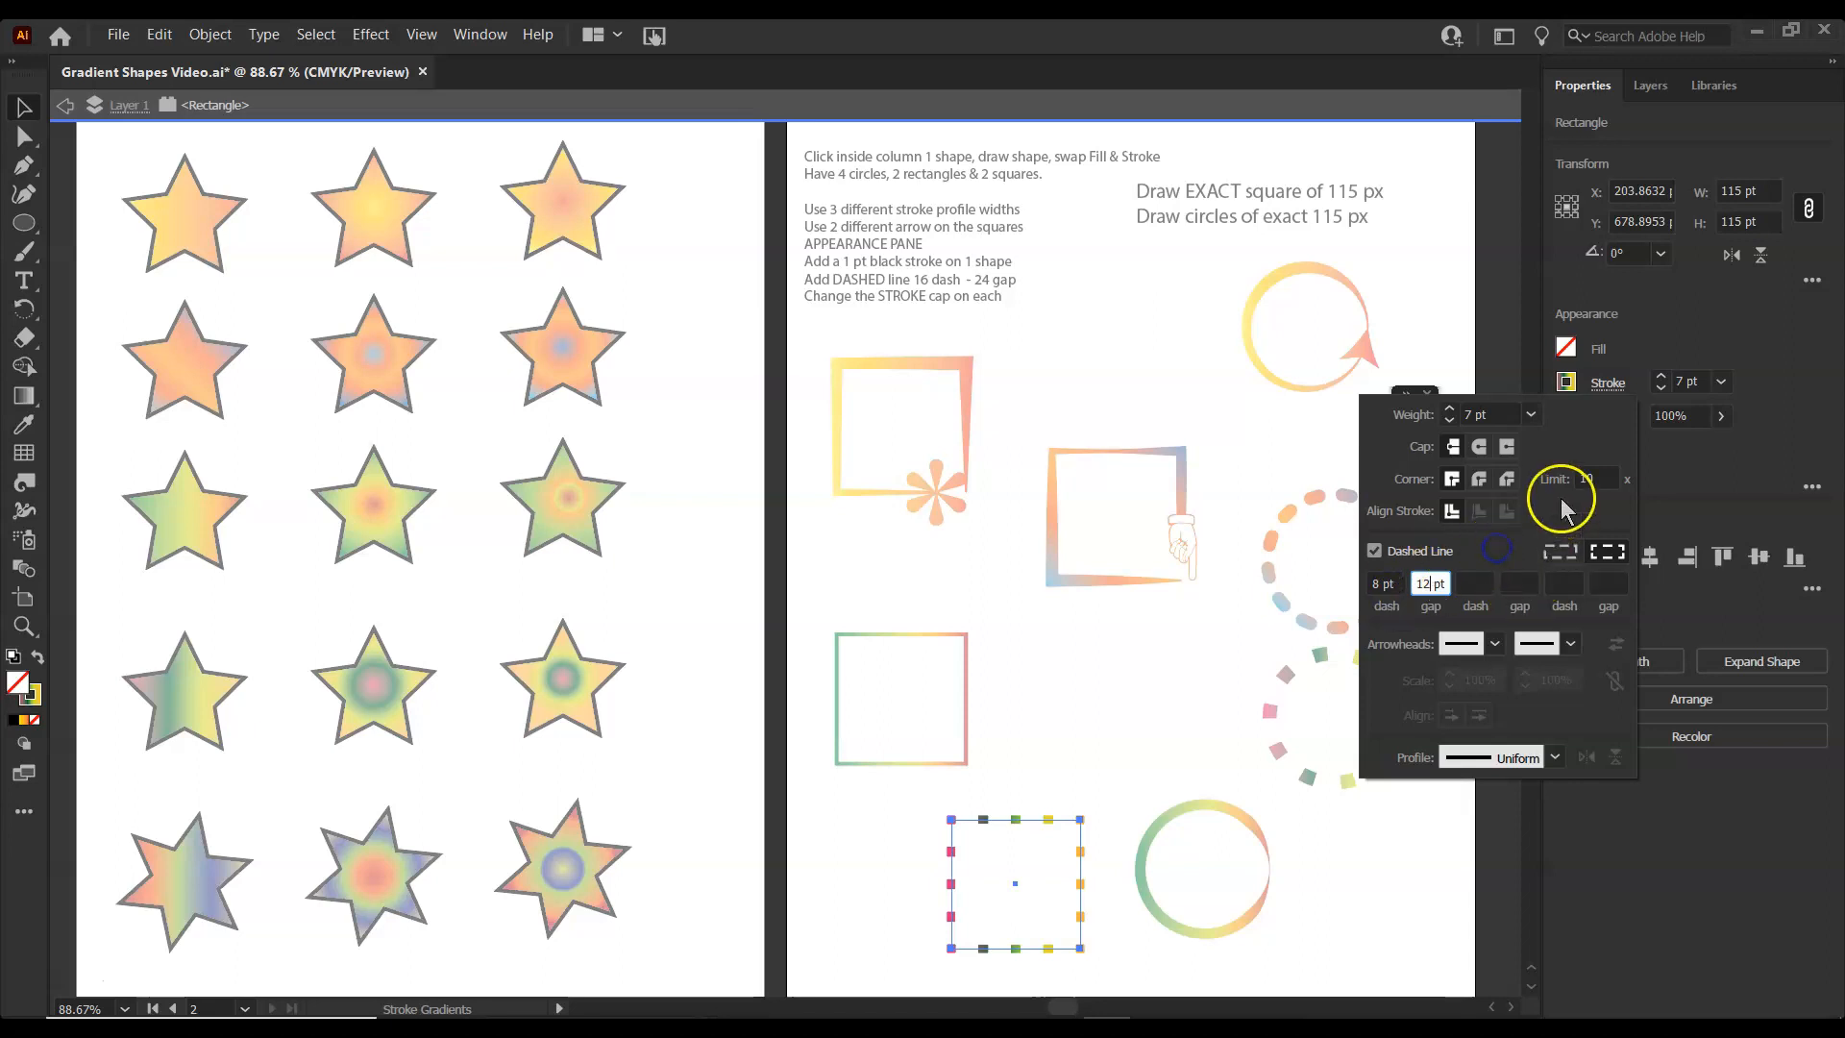
key(Return)
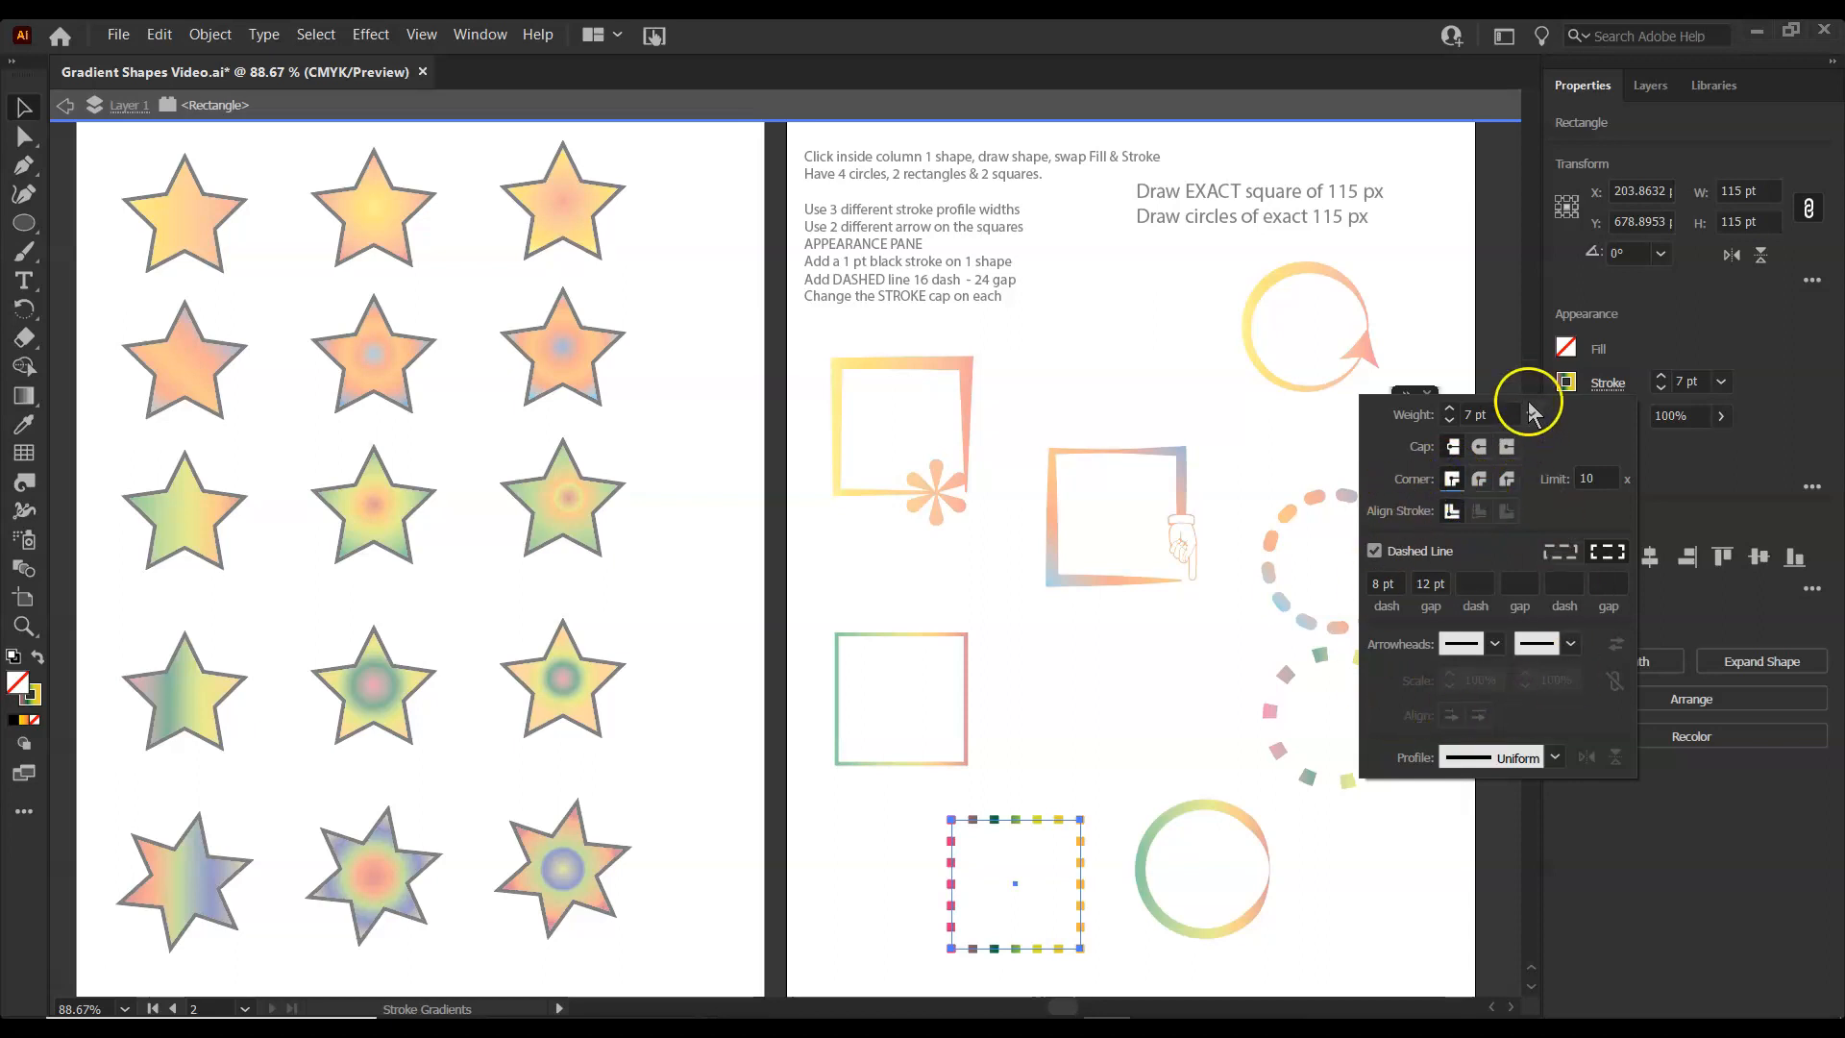
click(1677, 555)
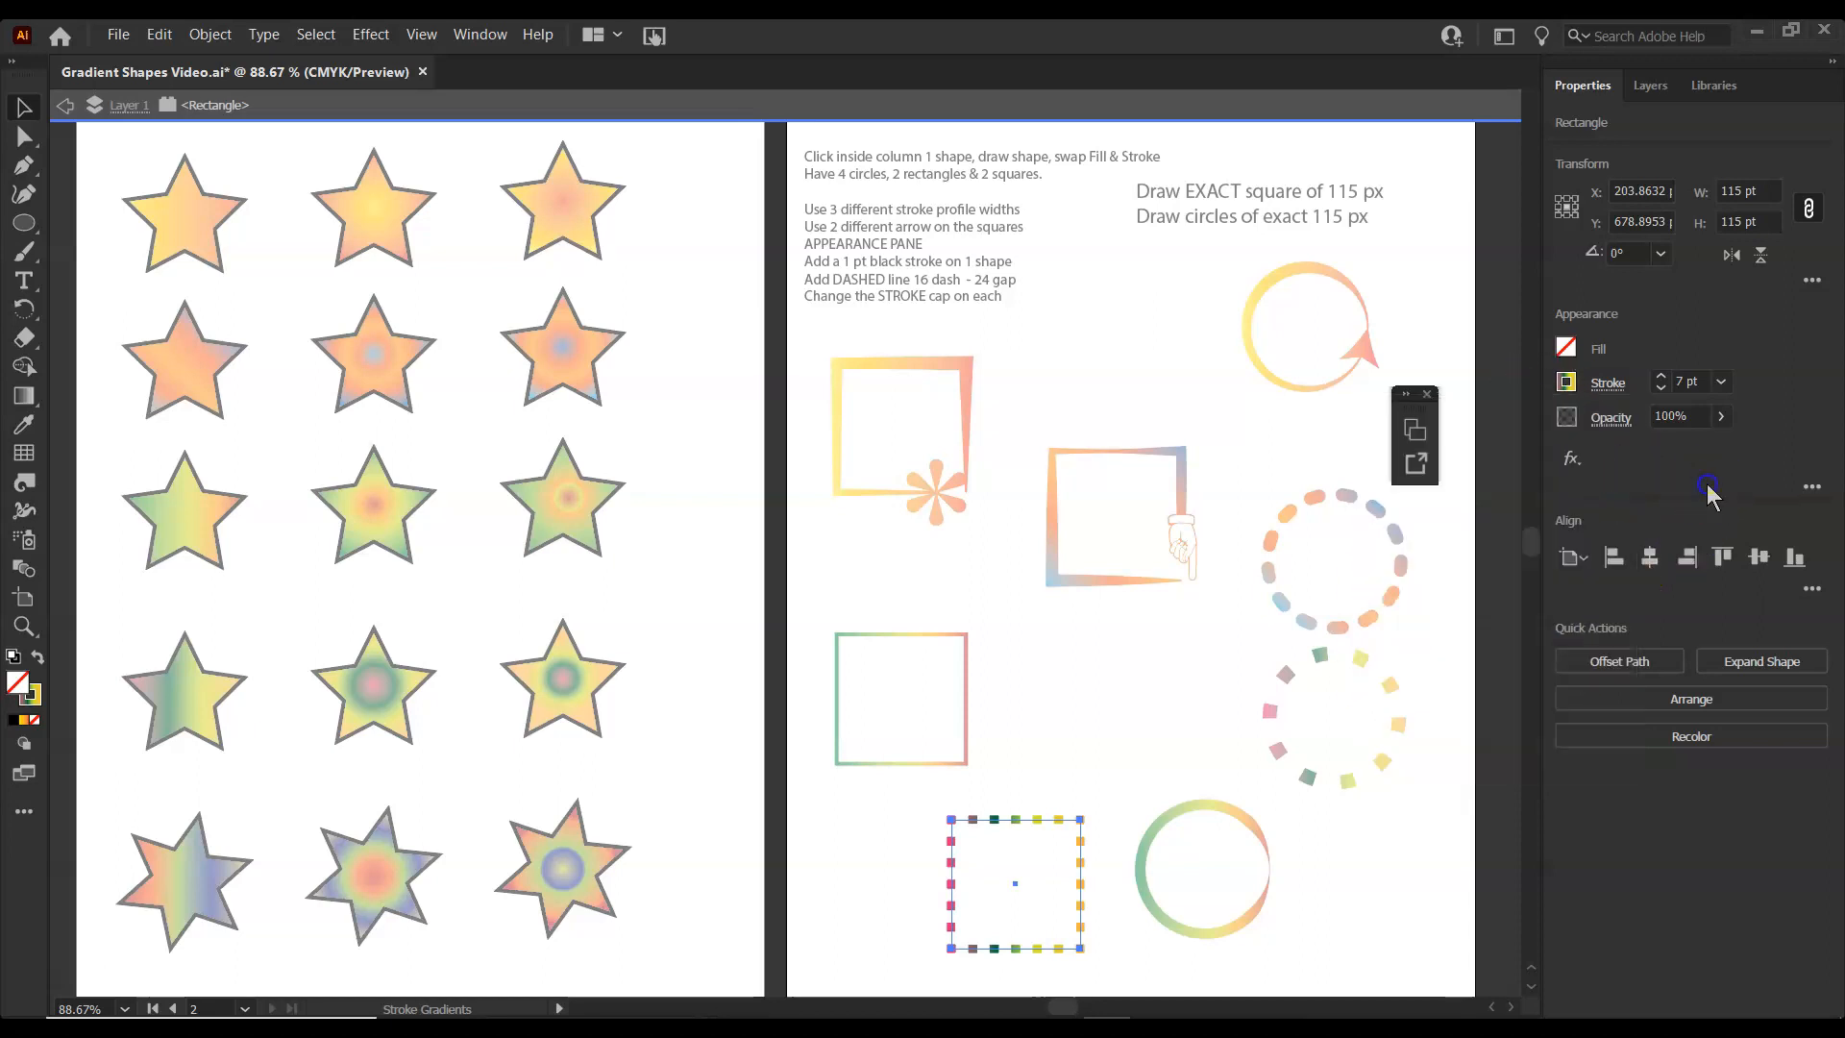
click(1236, 474)
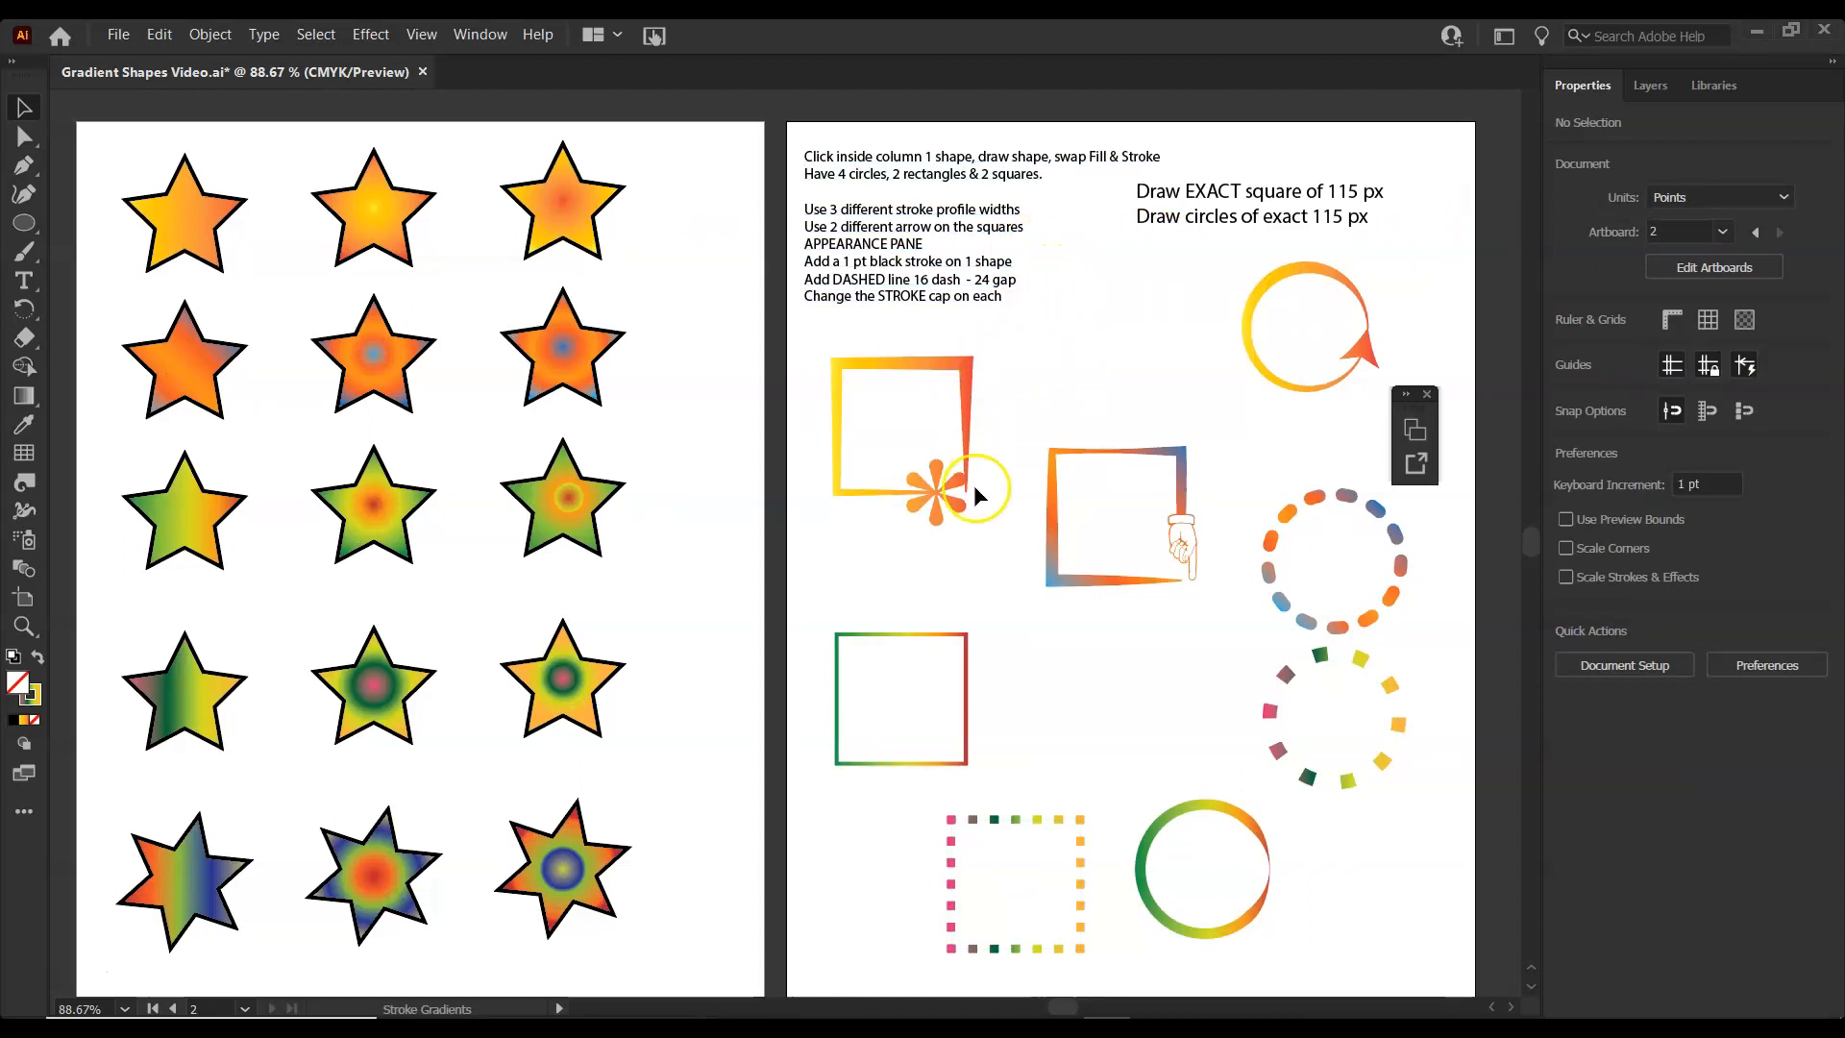
Review the Gradient Stars artboard and return to the Stroke Gradients artboard with both in view.
scroll(973, 486, down, 2)
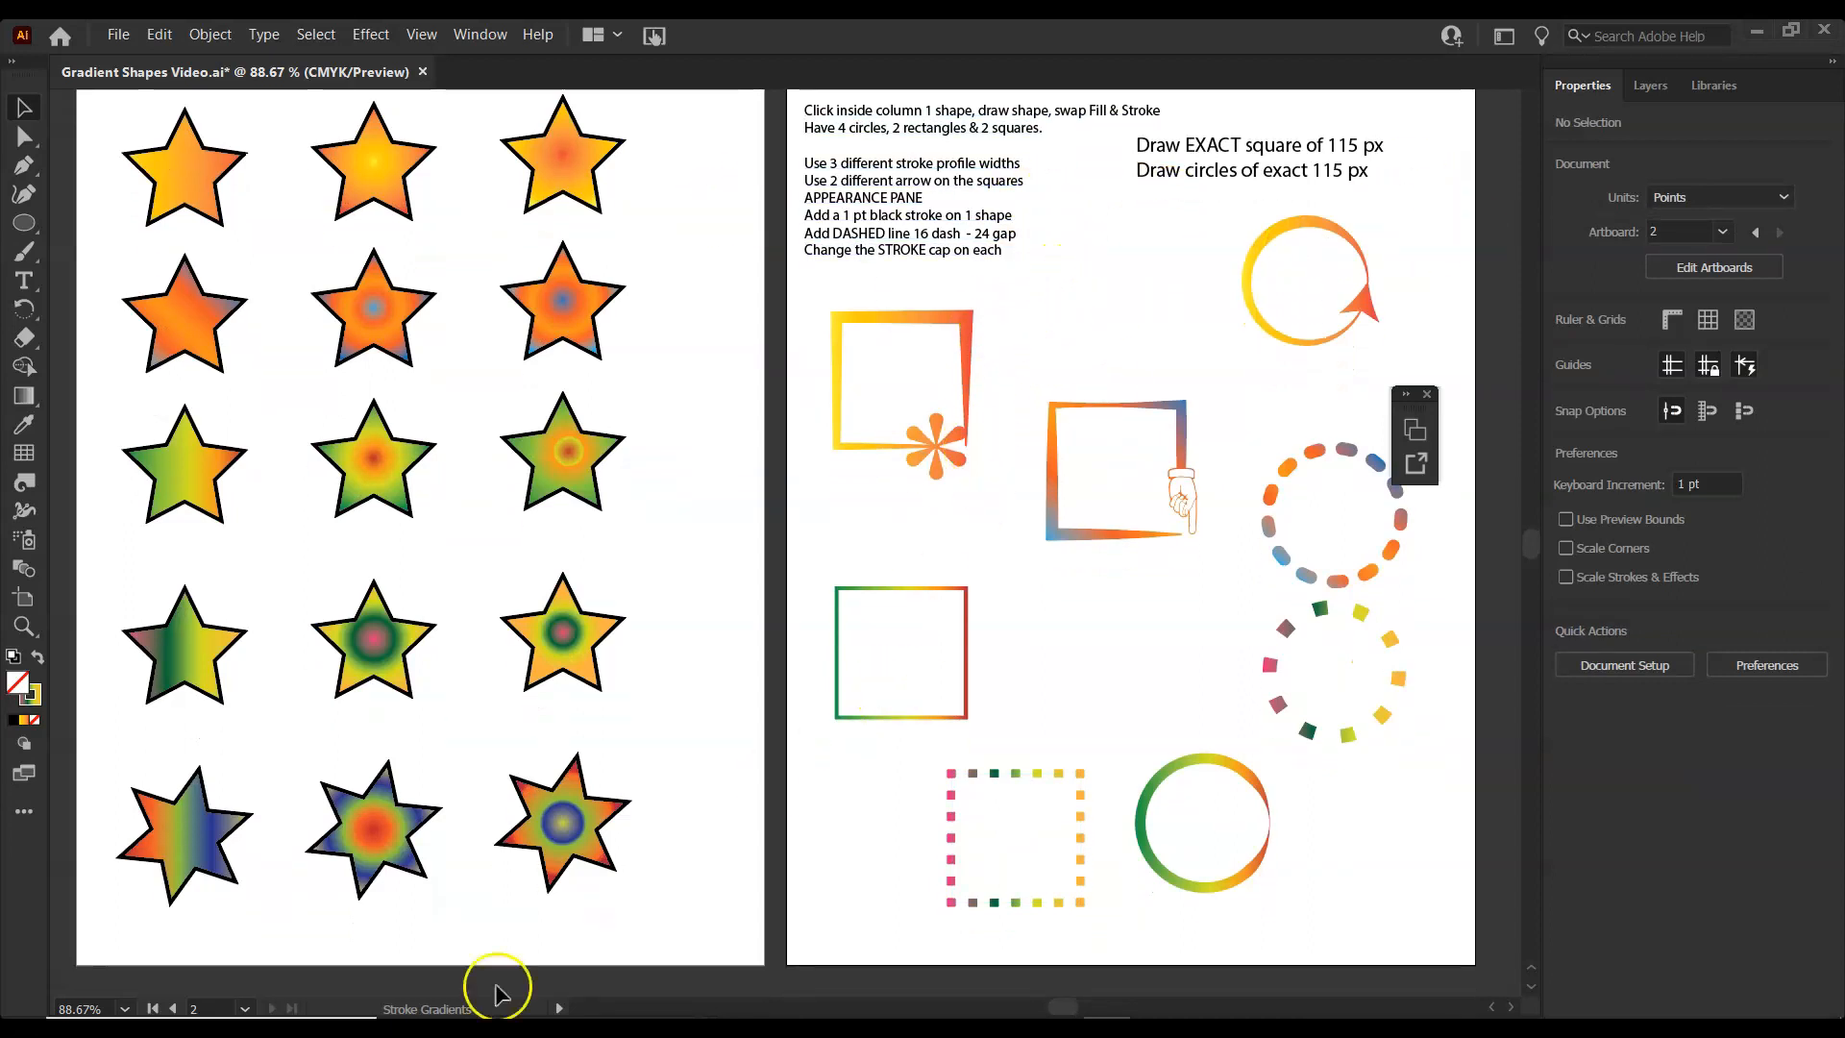
click(172, 1008)
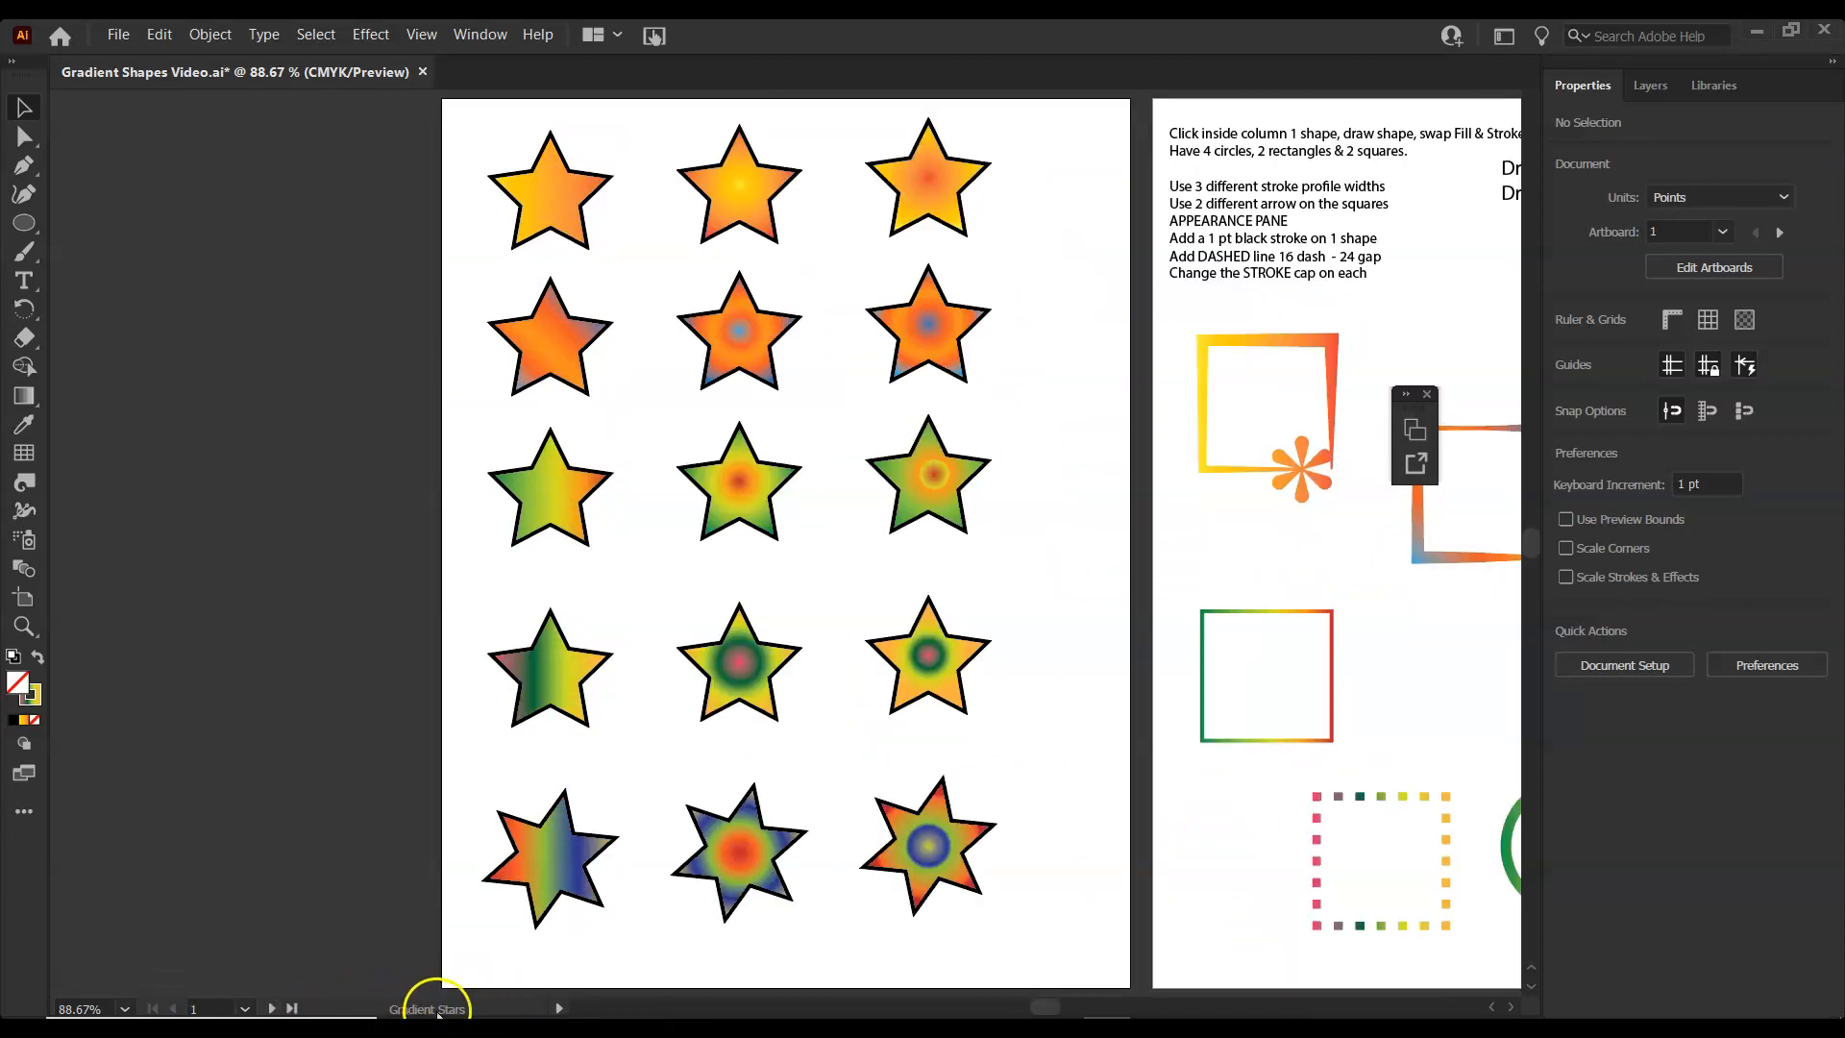
click(272, 1008)
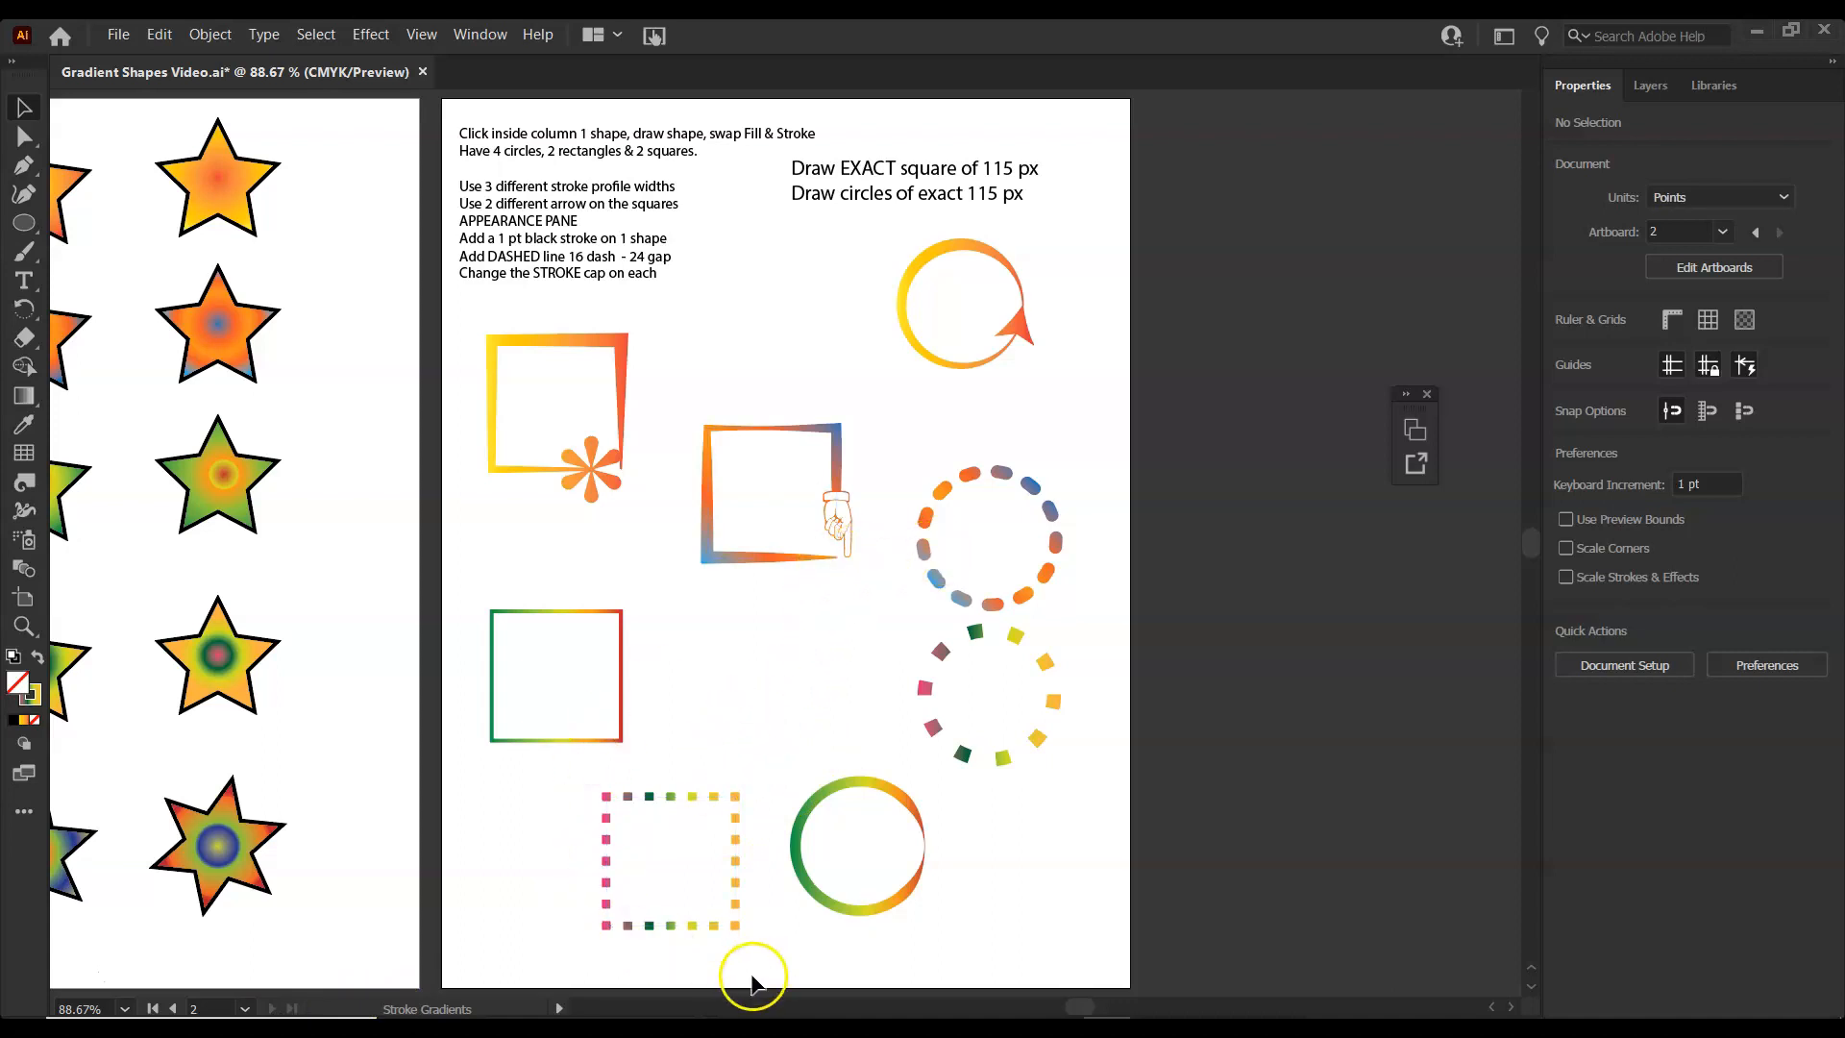
drag(1071, 1007, 1054, 1011)
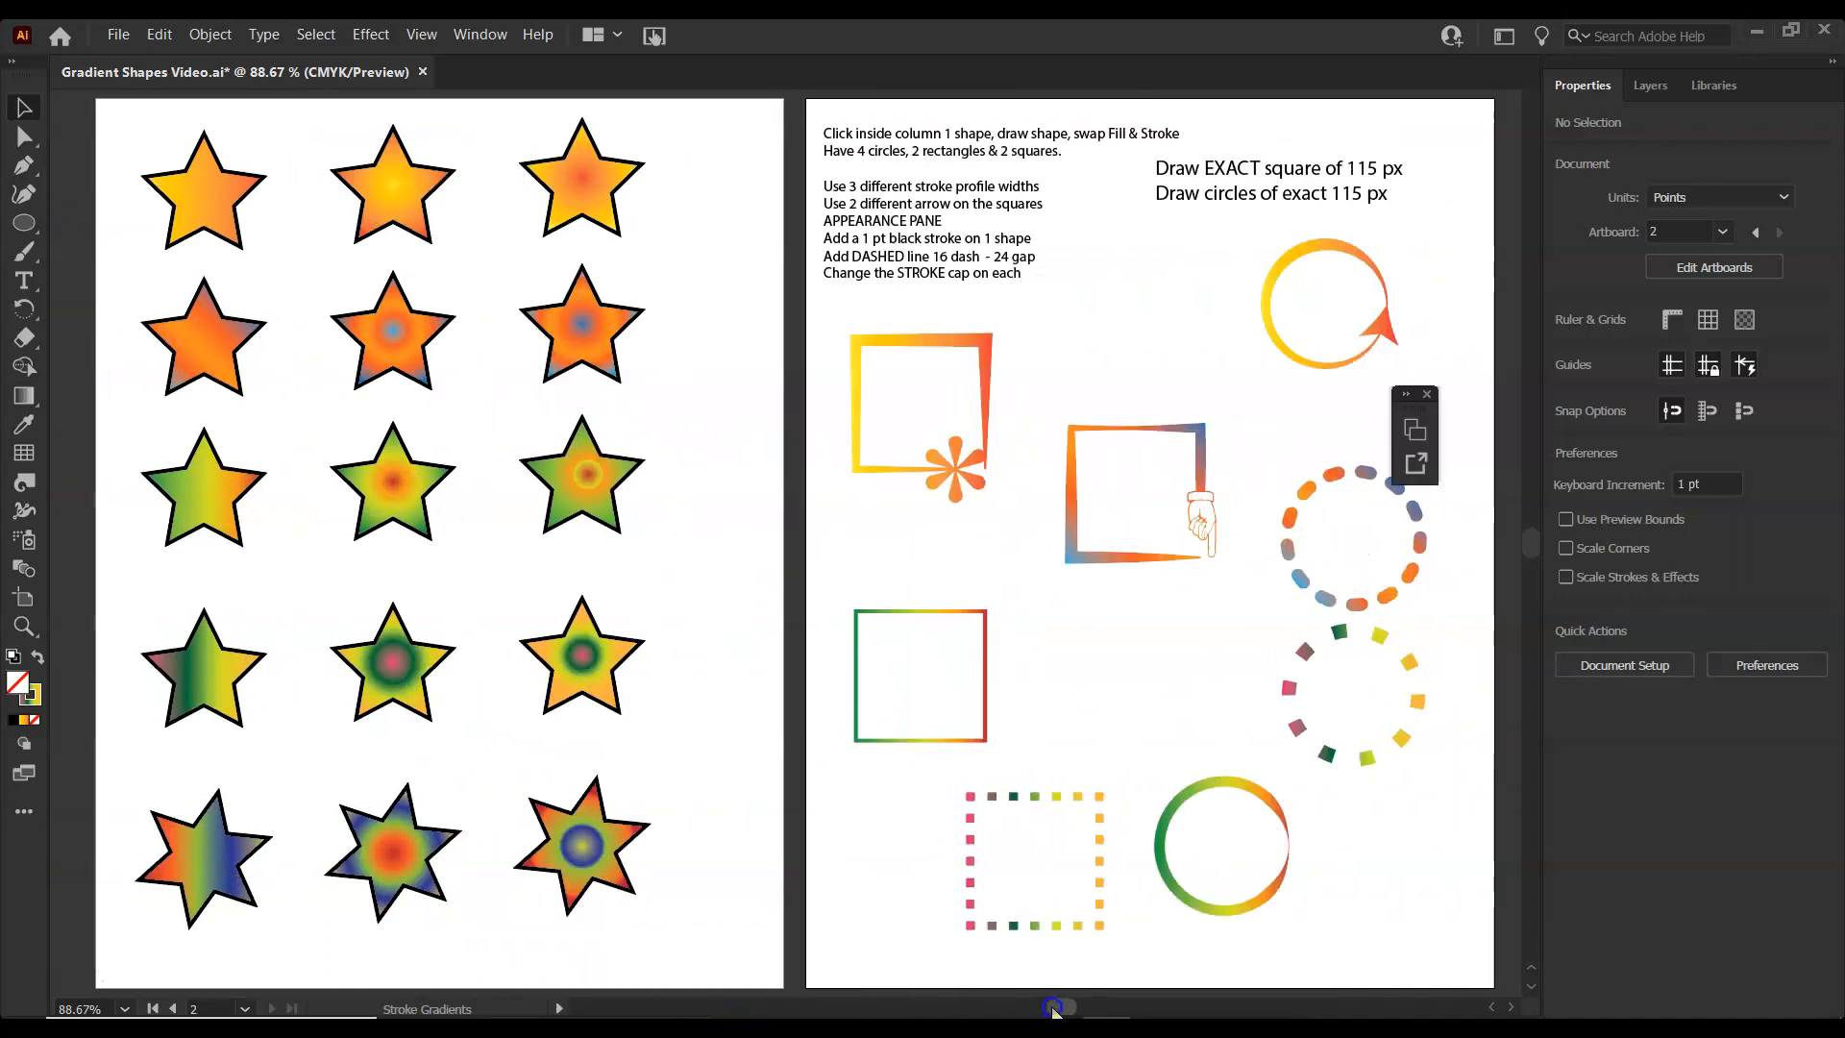